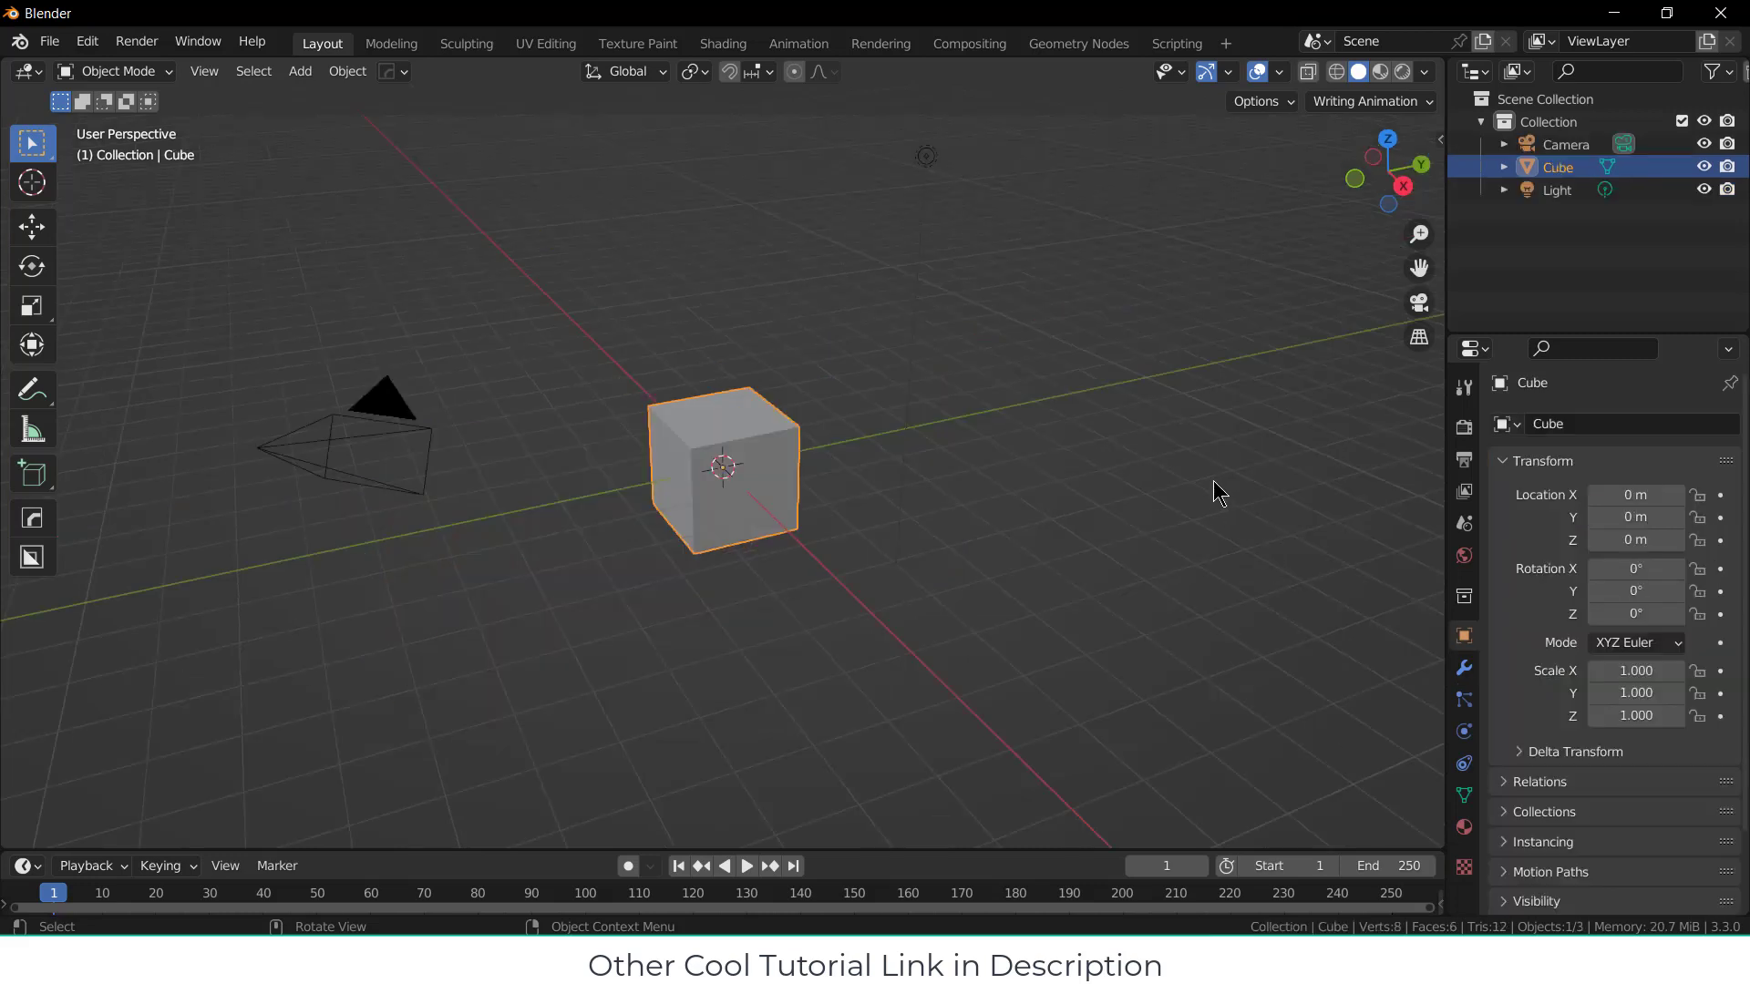
# Step: Delete the default camera, cube and light, then add a circle mesh
pyautogui.hotkey('alt', 'a')
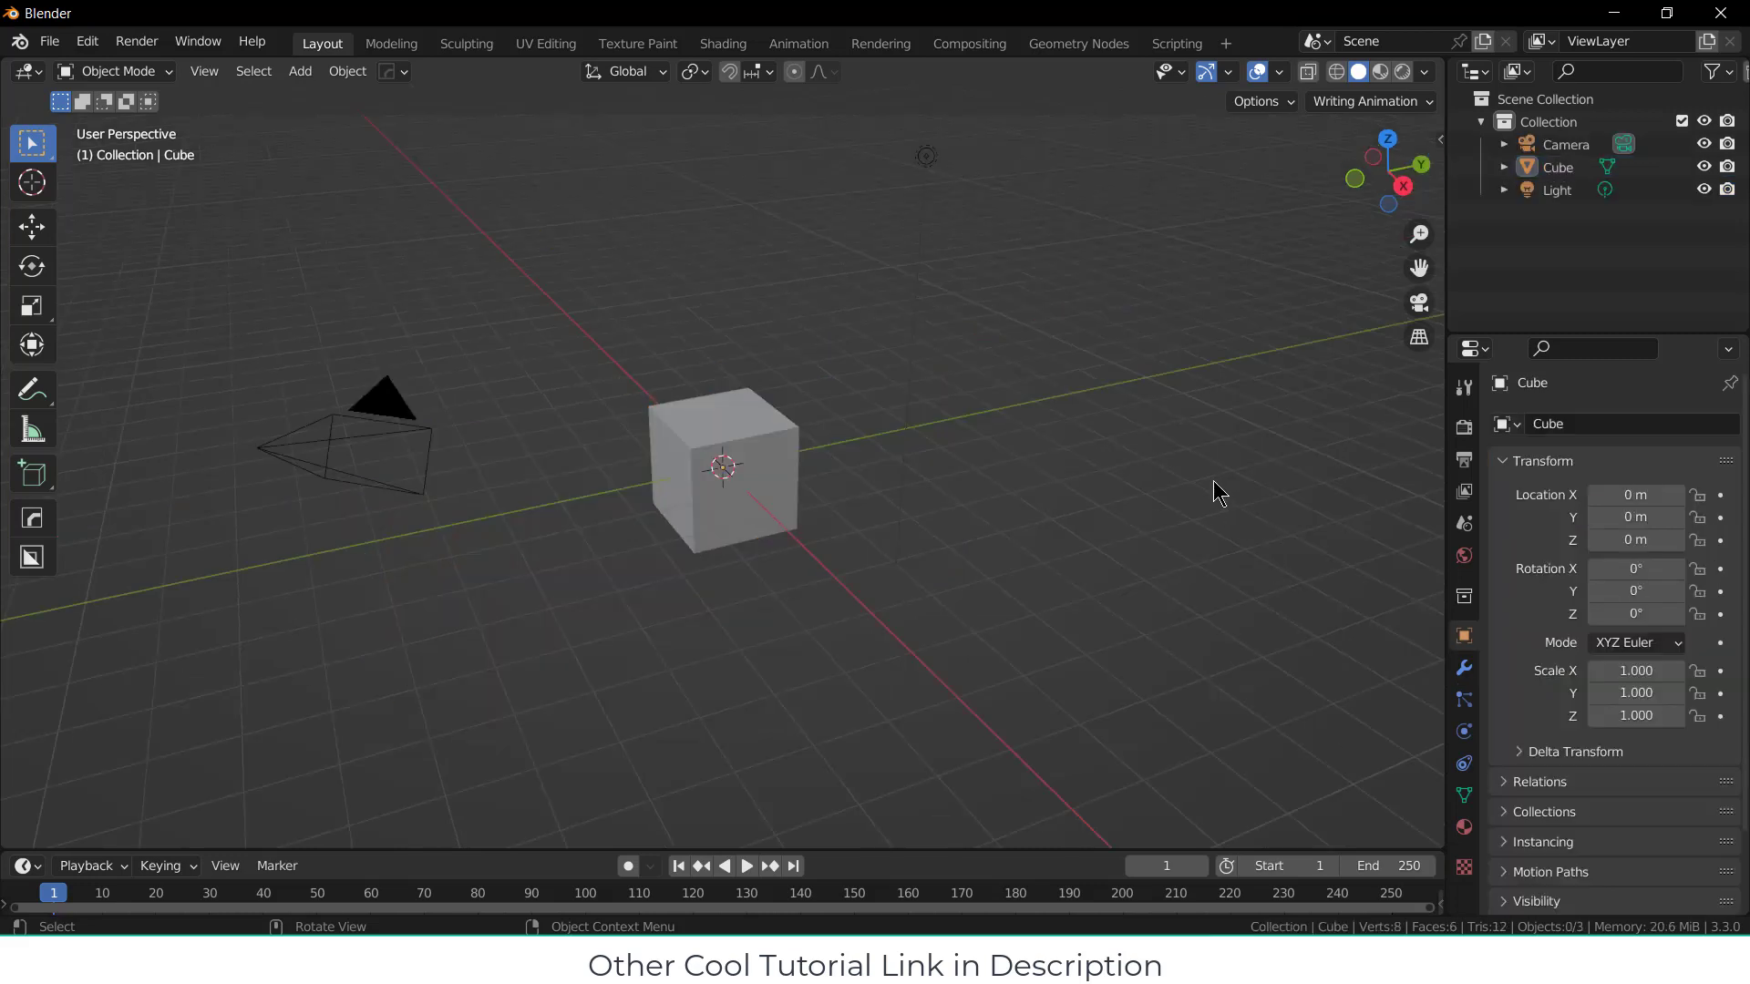
pyautogui.press('a')
pyautogui.press('x')
pyautogui.click(1212, 480)
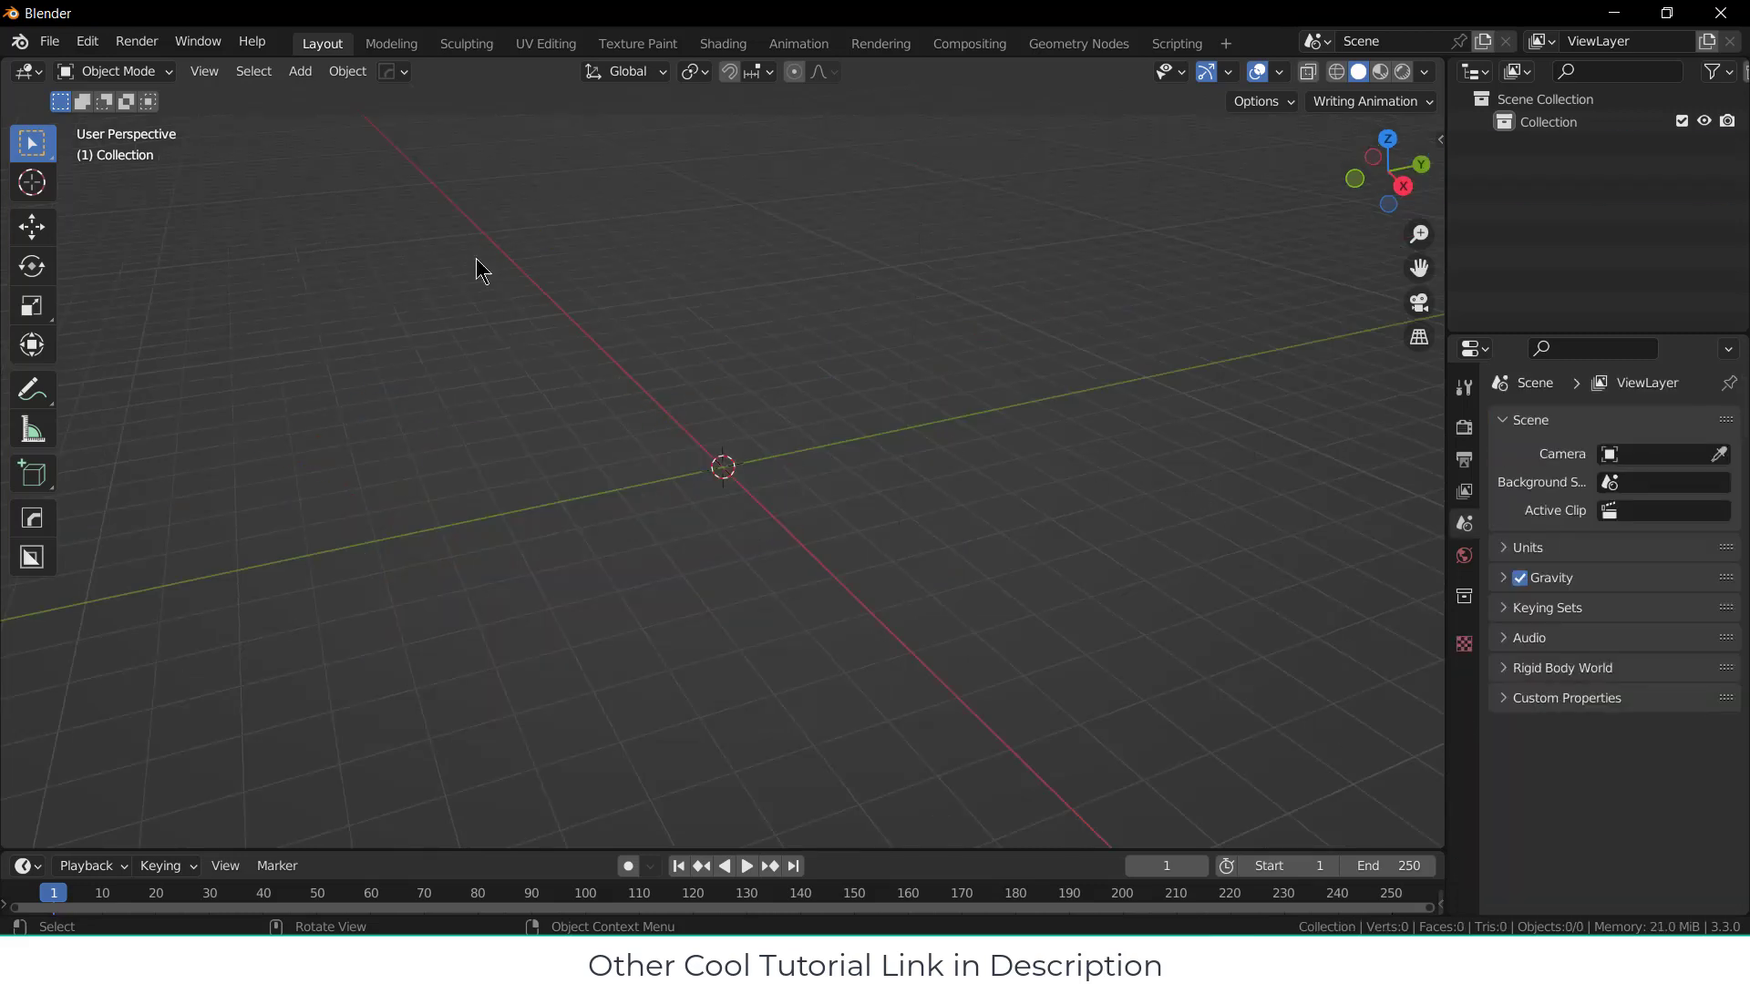
pyautogui.click(300, 71)
pyautogui.moveTo(313, 100)
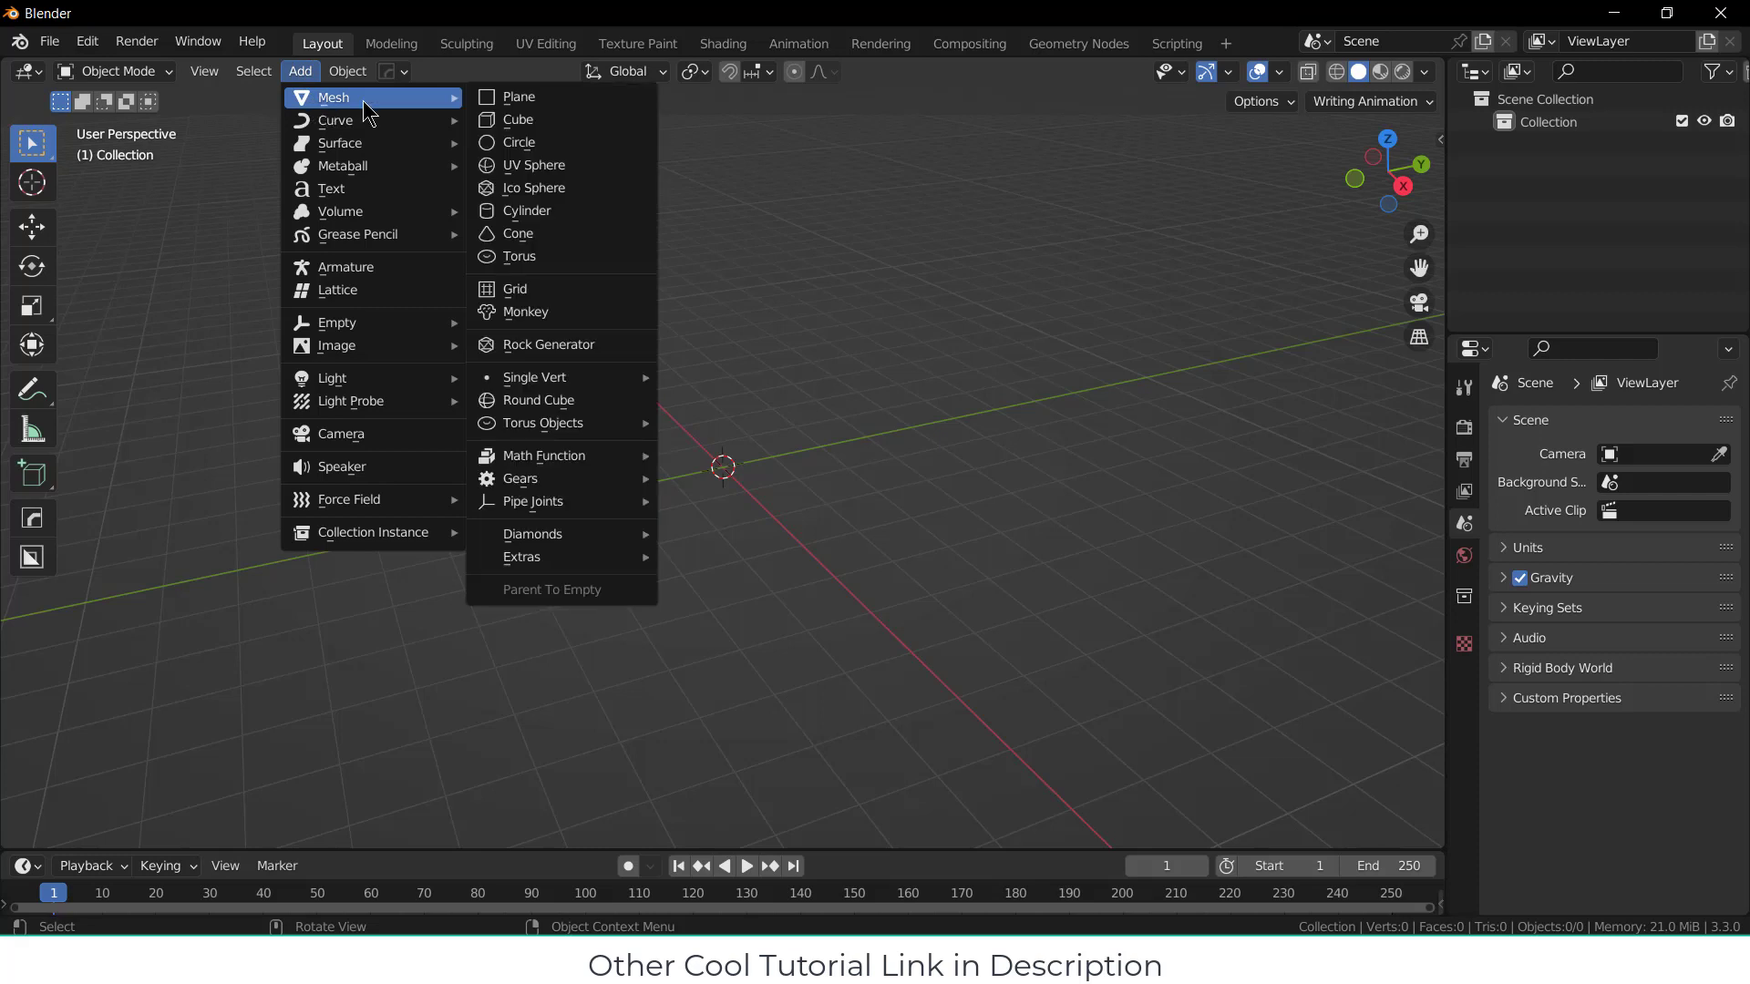
pyautogui.click(520, 146)
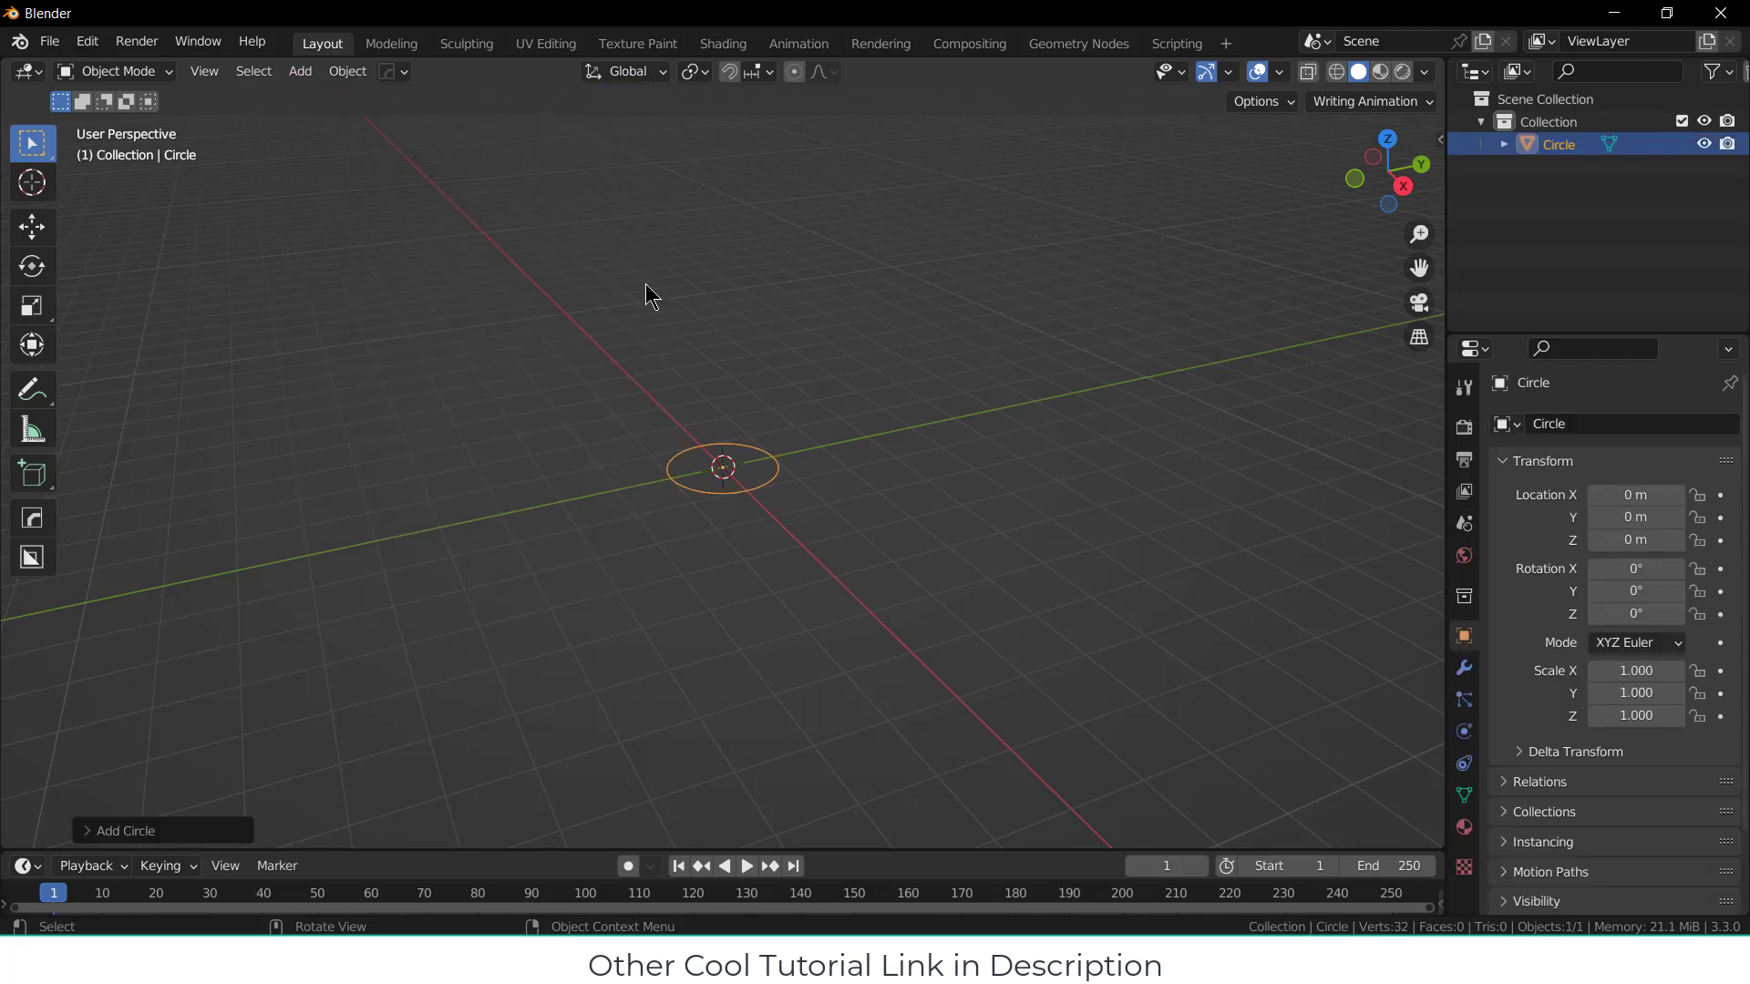
# Step: In top view, move the circle 2.5 m along the X axis
pyautogui.press('KP_7')
pyautogui.scroll(4, 746, 444)
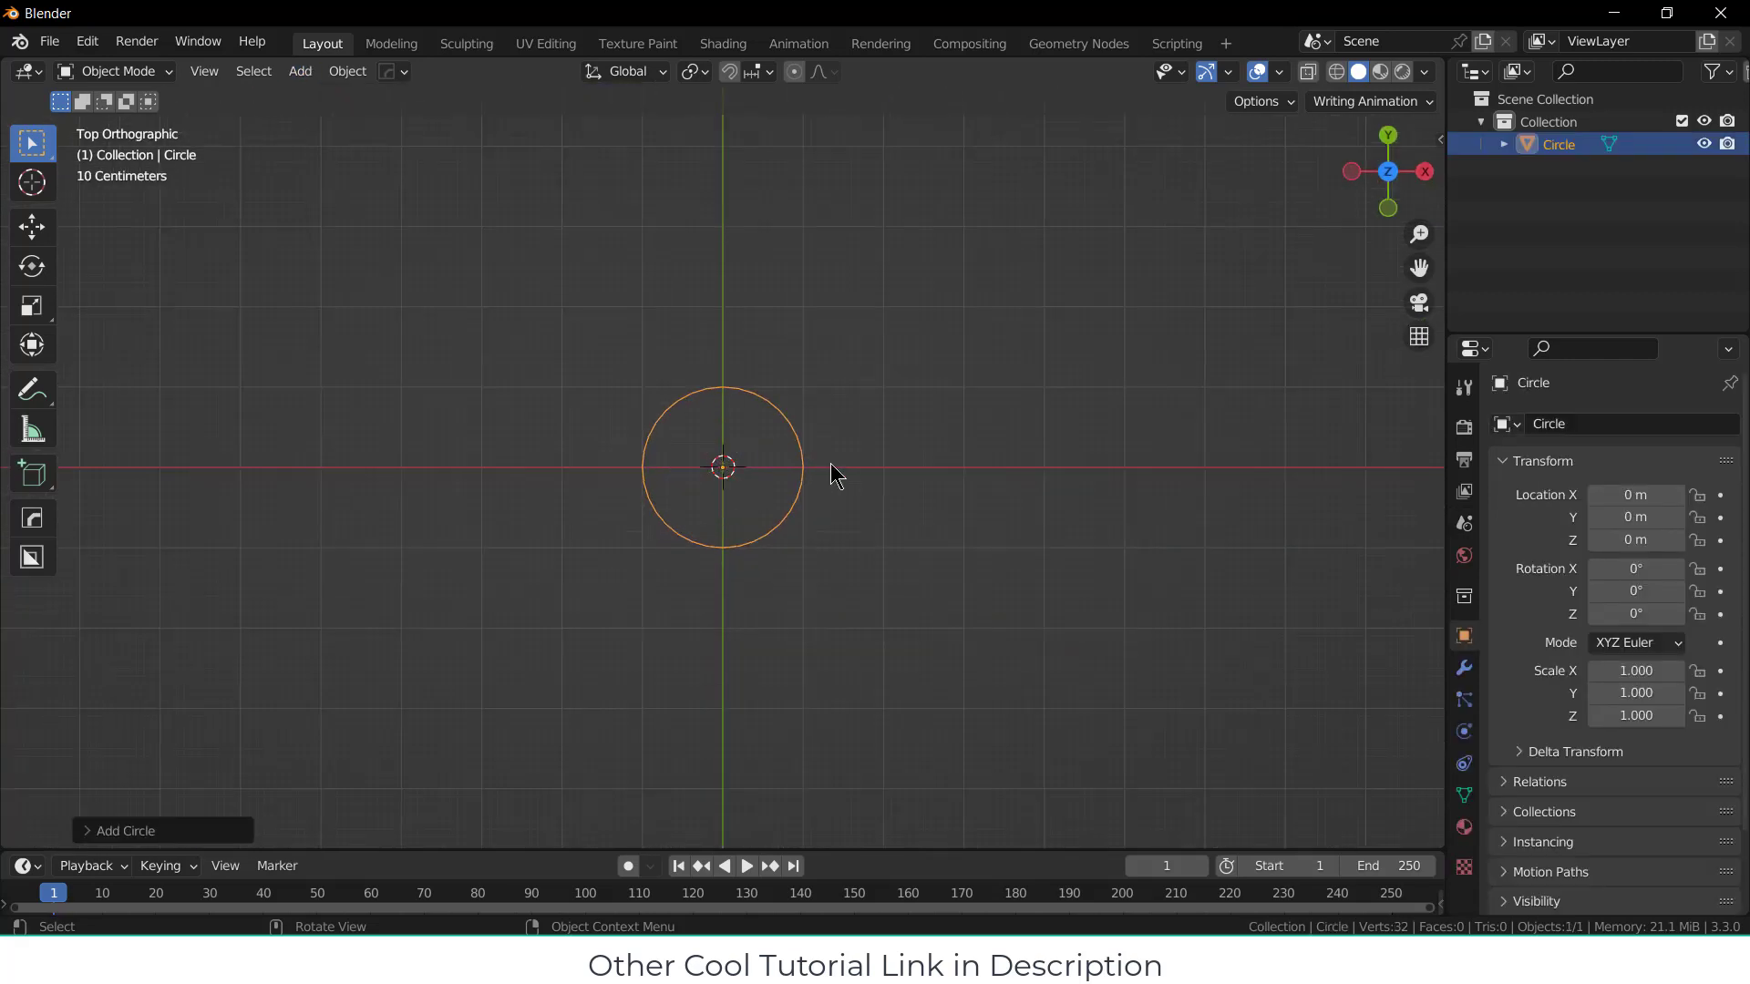
pyautogui.scroll(-2, 907, 499)
pyautogui.press('g')
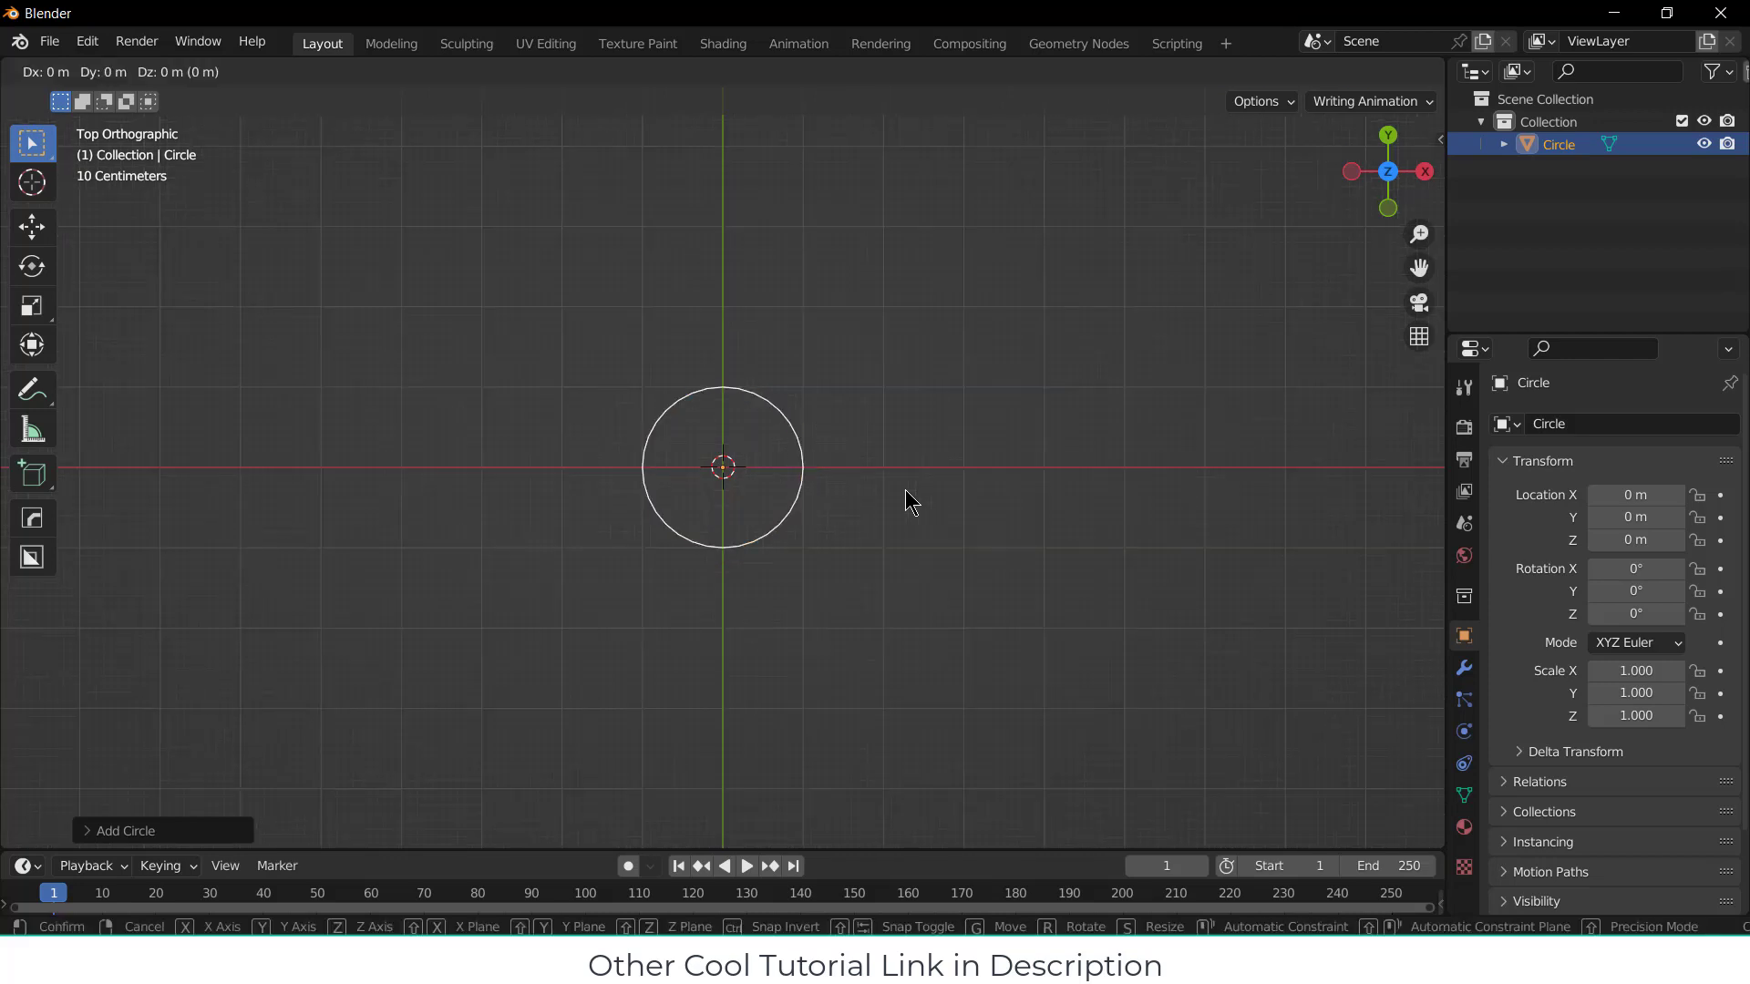
pyautogui.press('x')
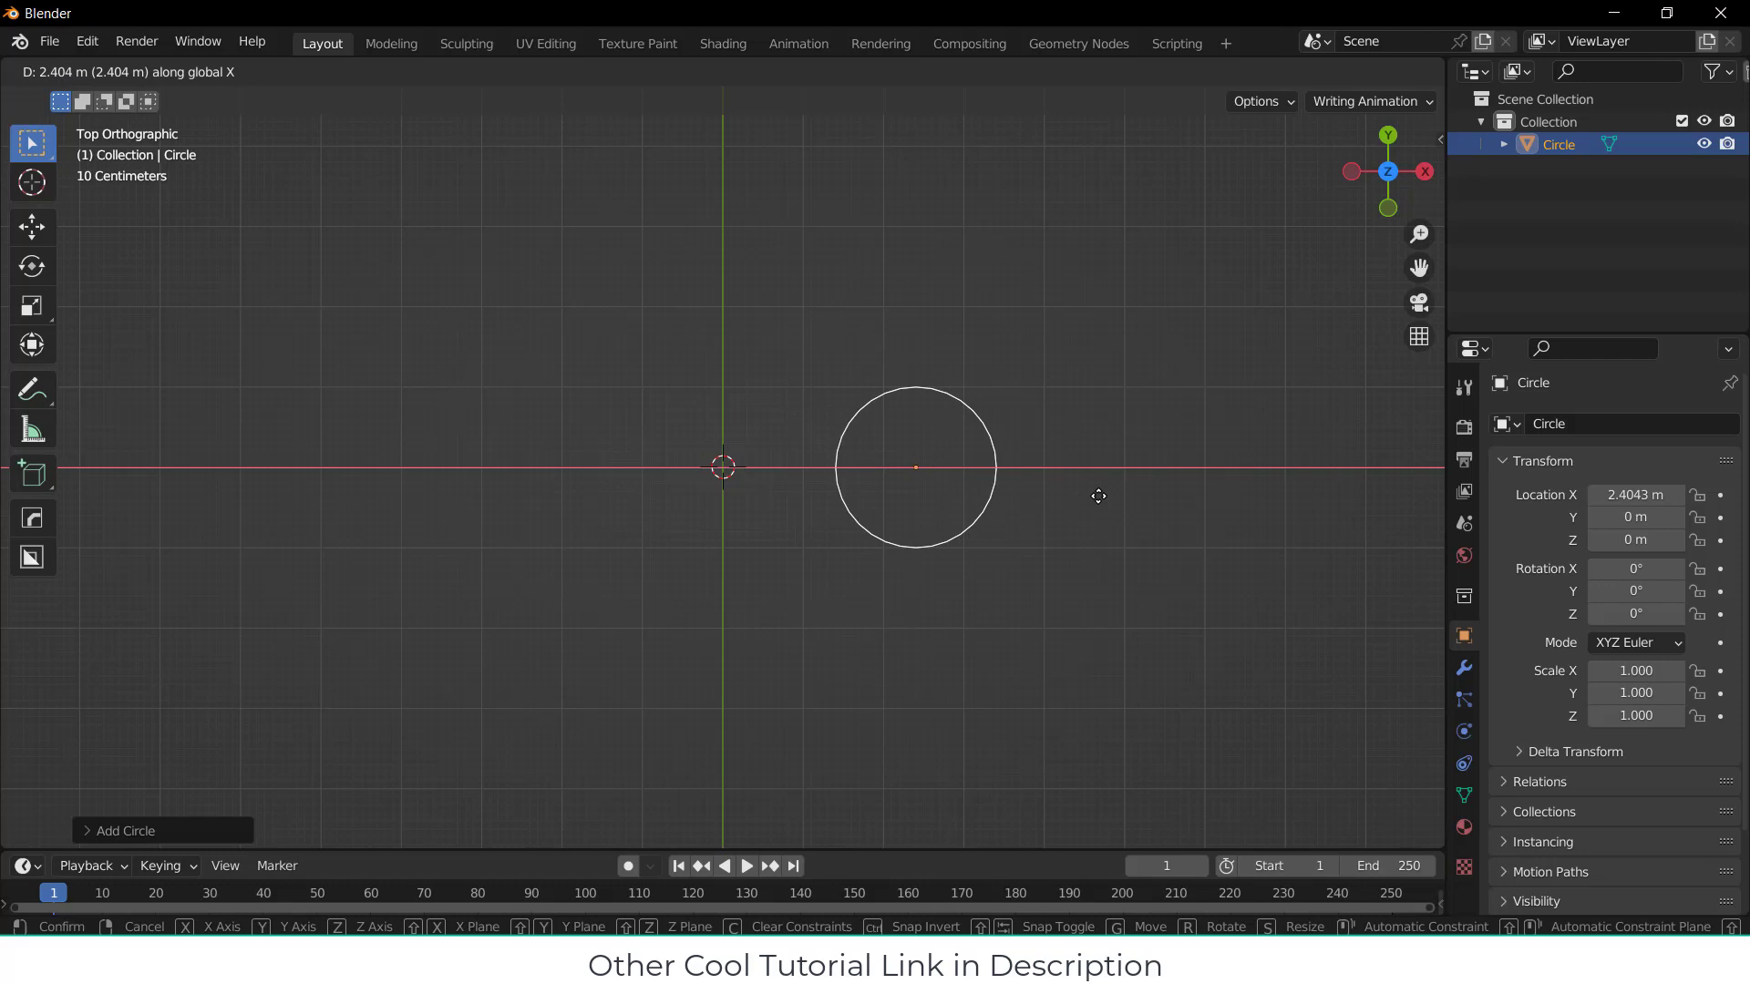
pyautogui.write('2.5')
pyautogui.press('Return')
pyautogui.scroll(3, 1043, 469)
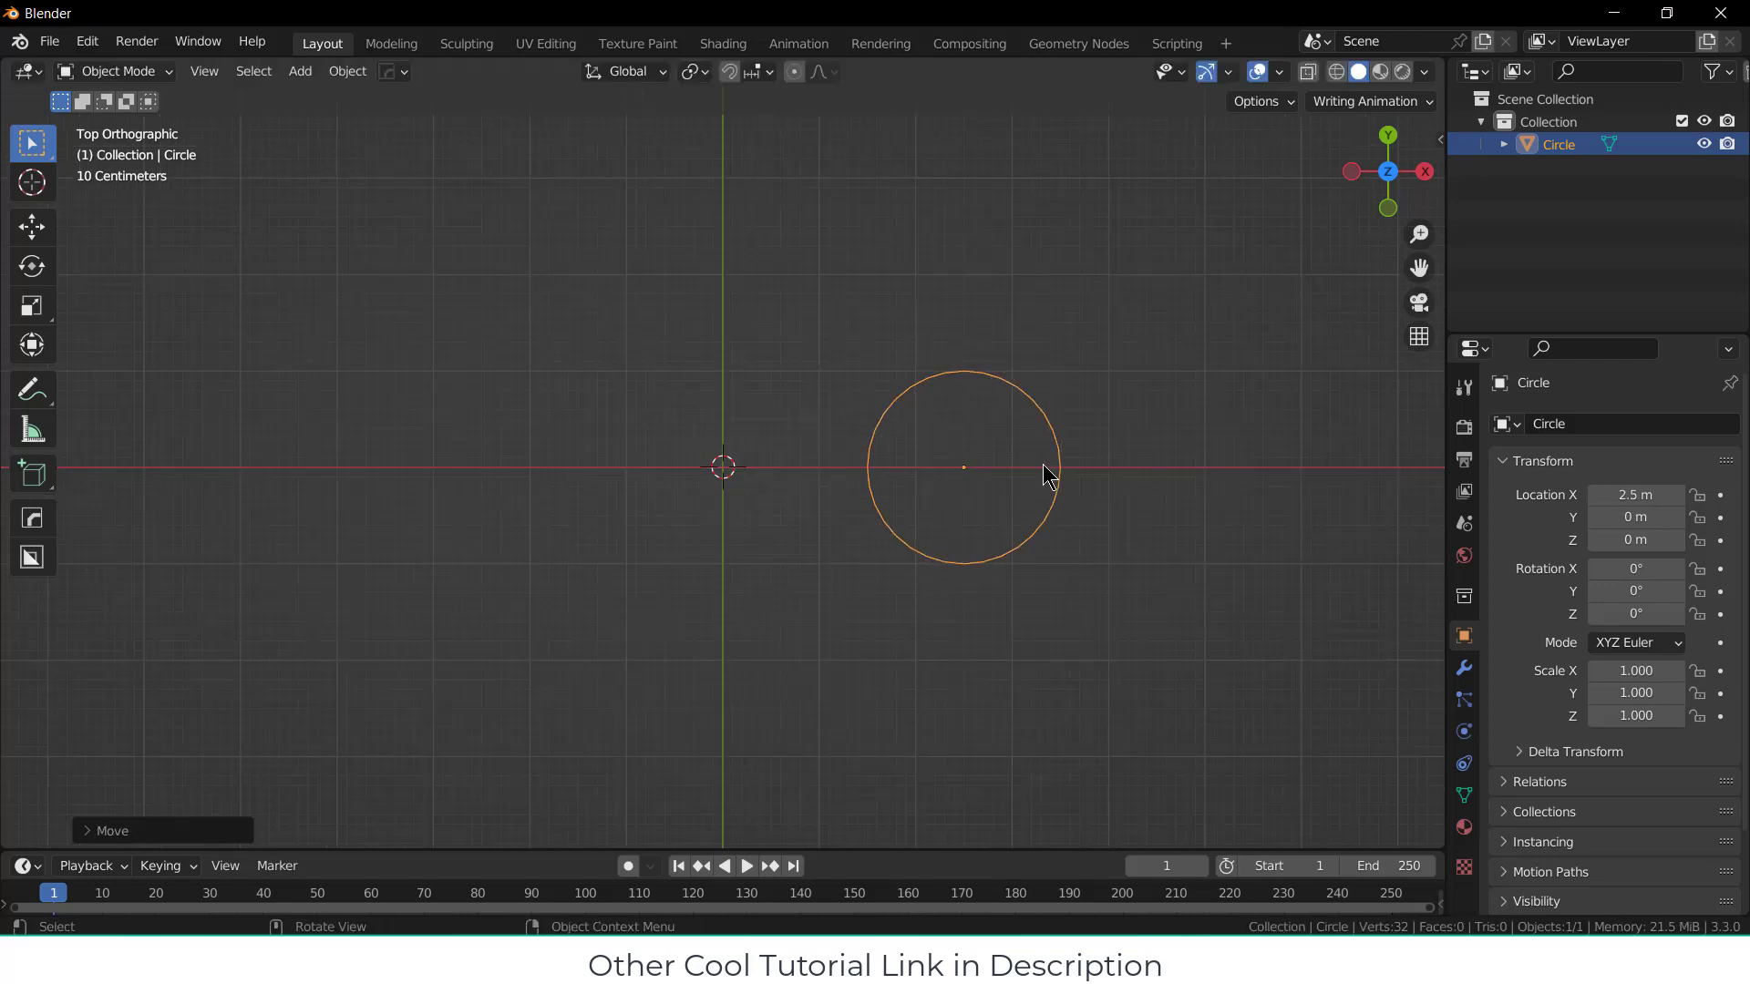
pyautogui.click(1222, 434)
pyautogui.click(1207, 441)
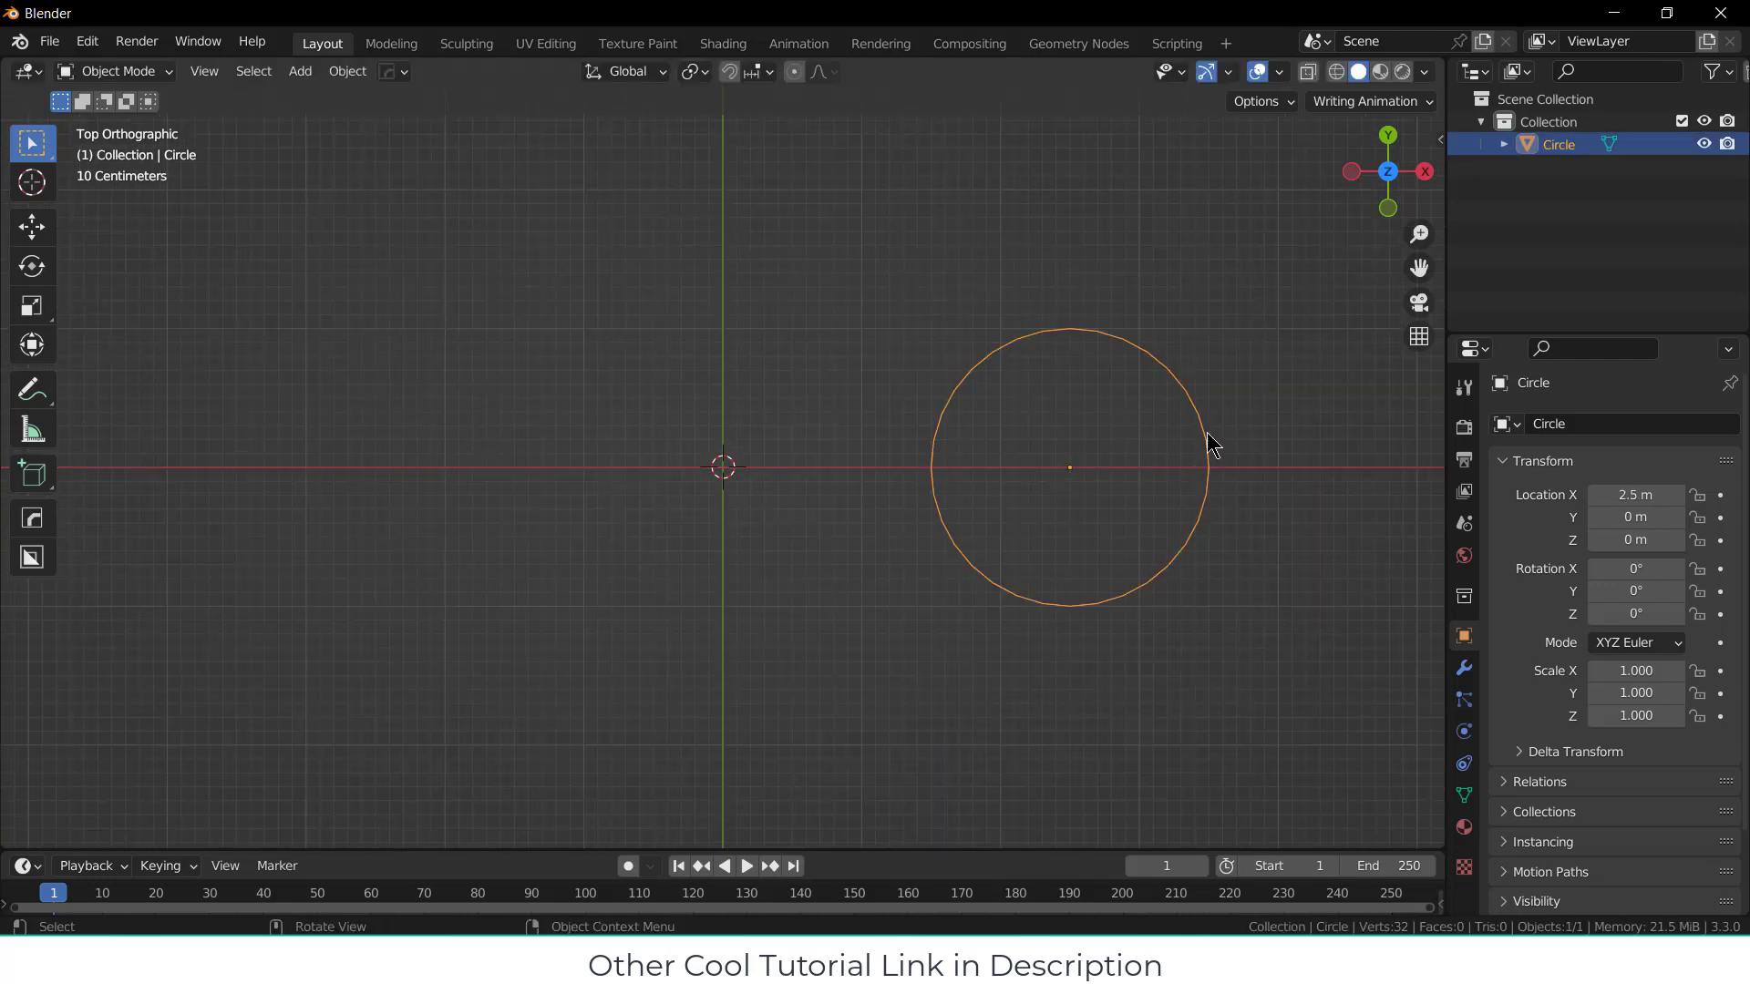
# Step: In edge mode, extrude the circle's edge in place and scale it inward into a ring
pyautogui.press('Tab')
pyautogui.keyDown('shift'); pyautogui.moveTo(1223, 448); pyautogui.dragTo(1086, 462, button='middle'); pyautogui.keyUp('shift')
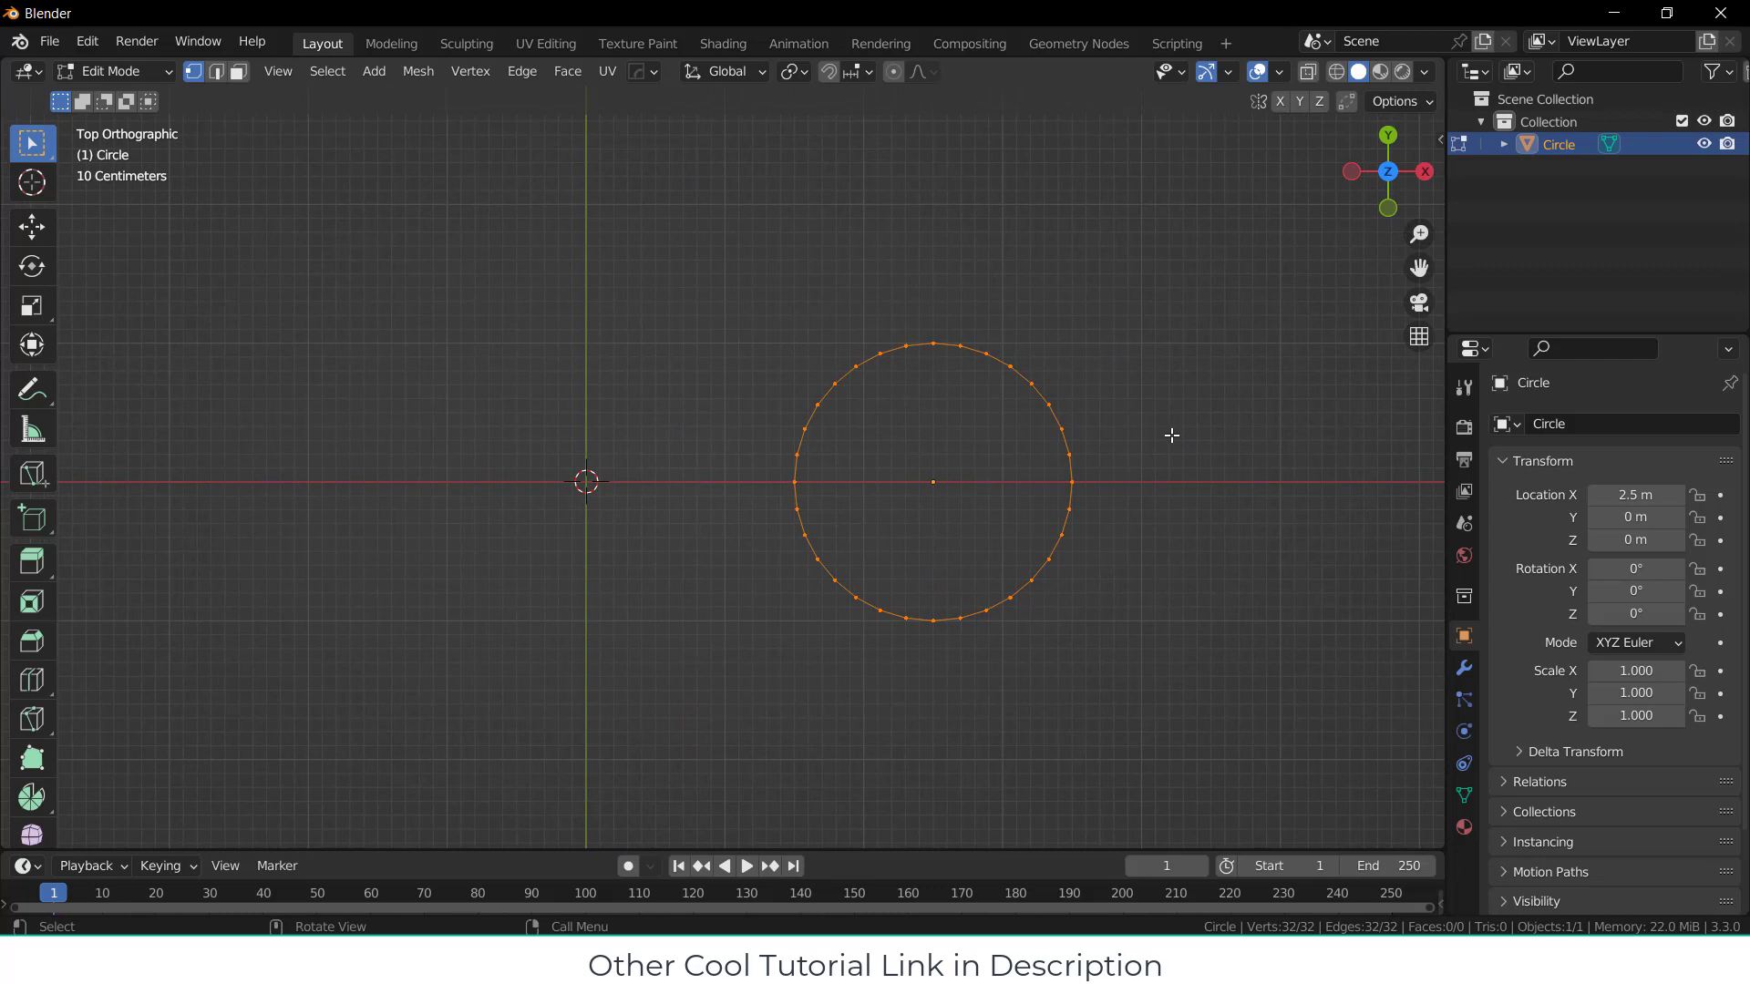
pyautogui.press('2')
pyautogui.press('e')
pyautogui.rightClick(1266, 333)
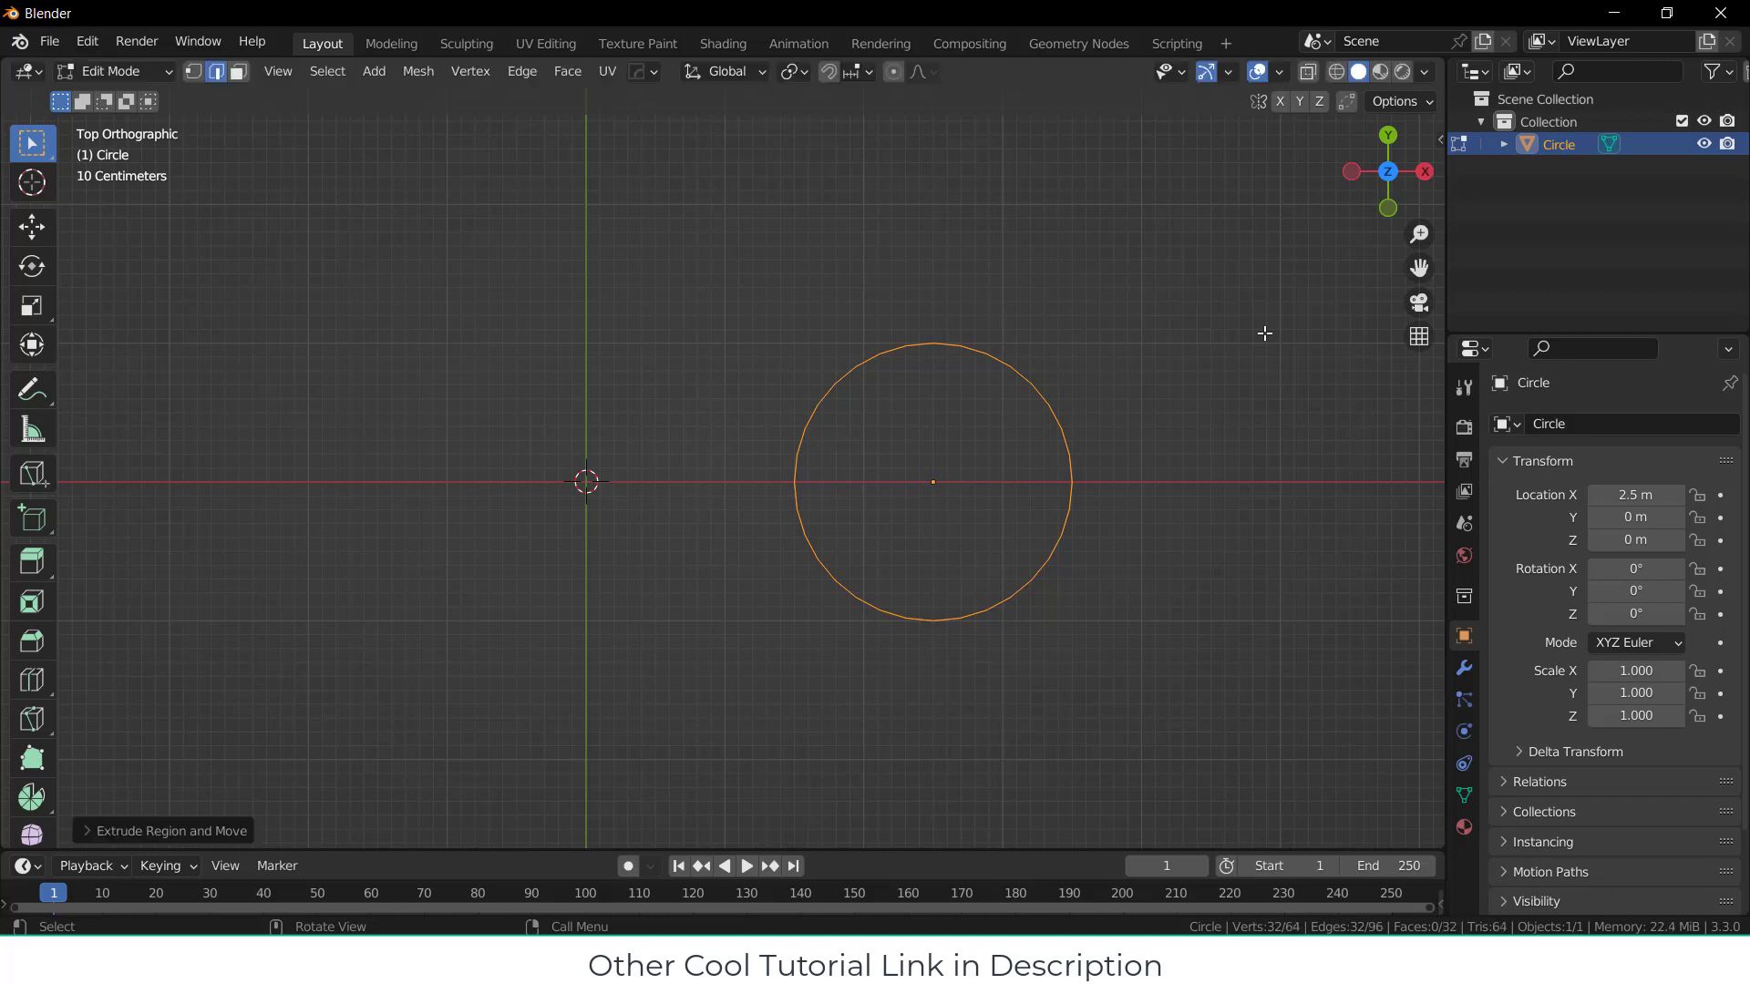
pyautogui.press('s')
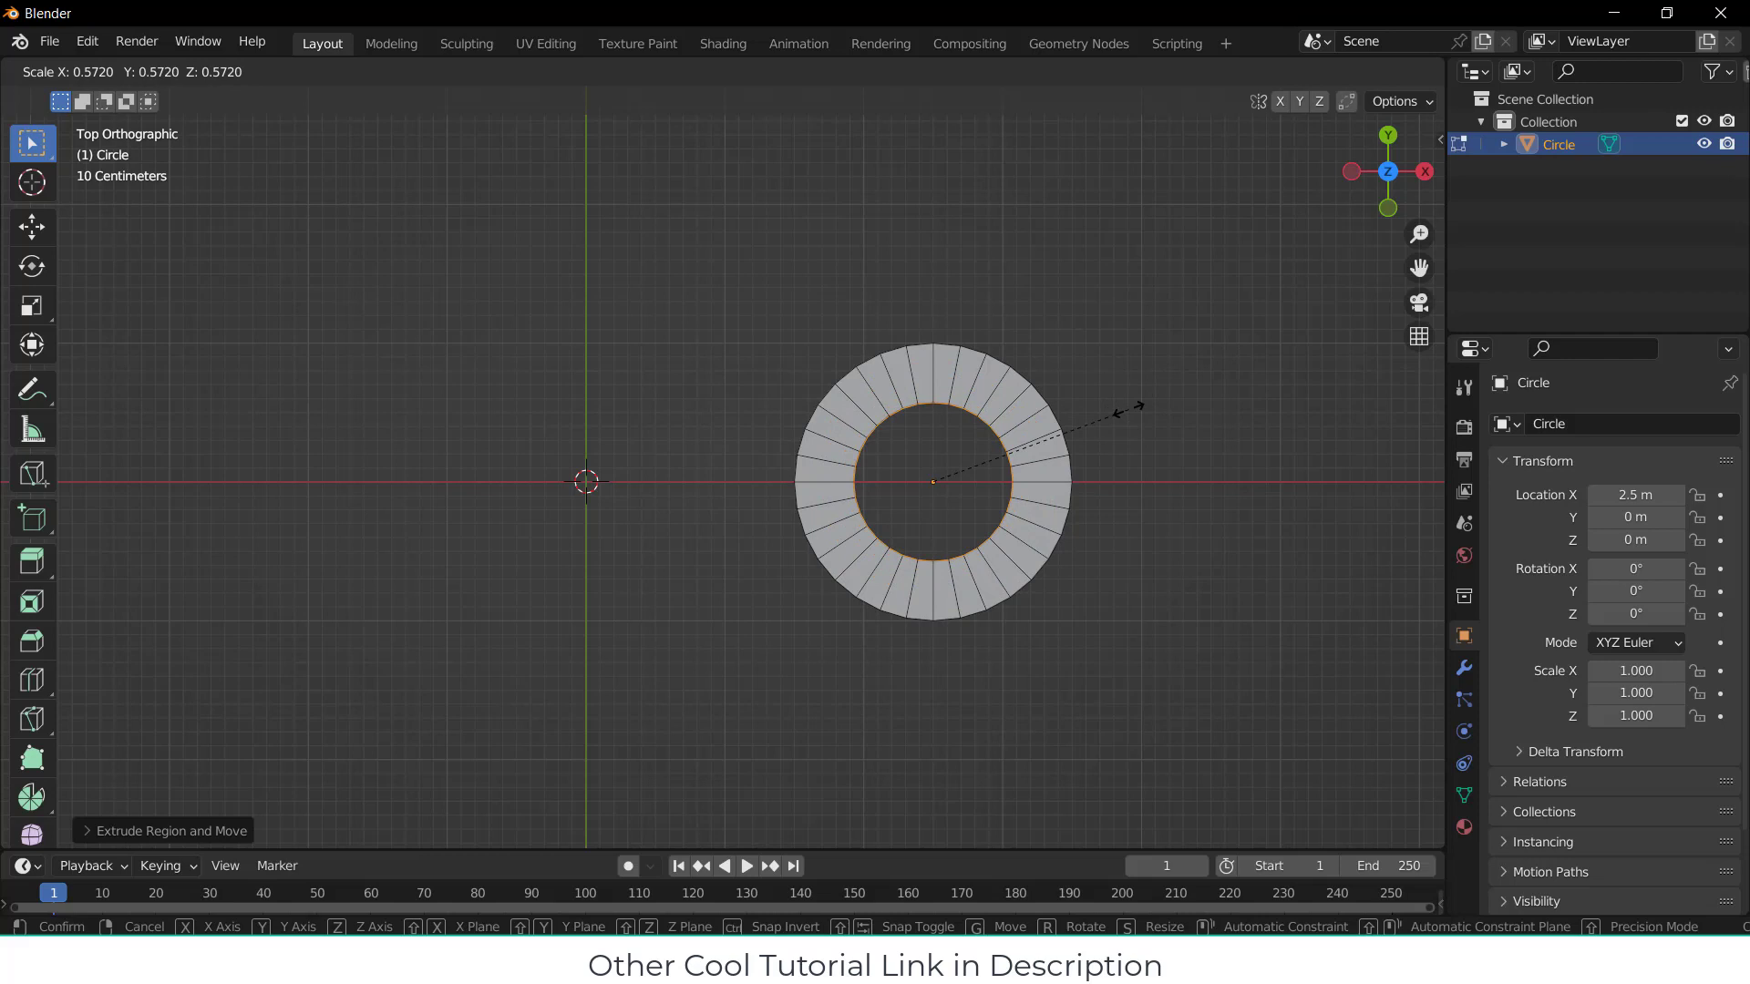
pyautogui.click(1139, 406)
pyautogui.click(1203, 496)
pyautogui.keyDown('shift'); pyautogui.moveTo(922, 515); pyautogui.dragTo(992, 474, button='middle'); pyautogui.keyUp('shift')
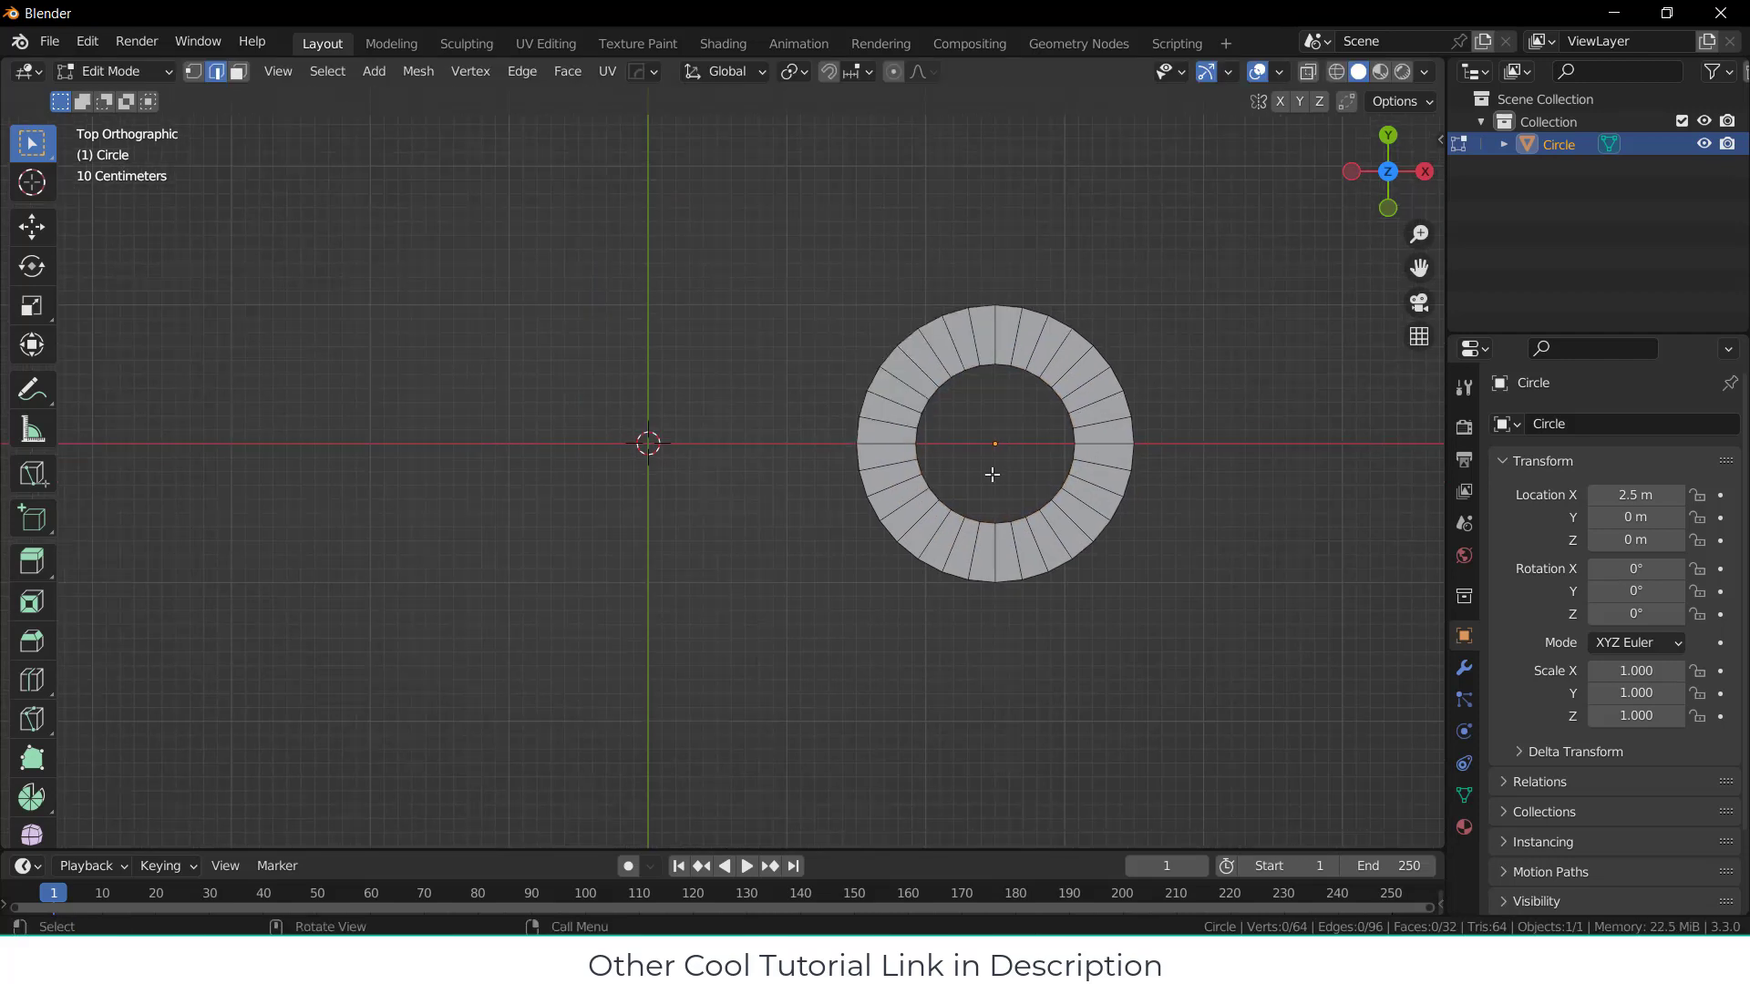
pyautogui.scroll(2, 992, 475)
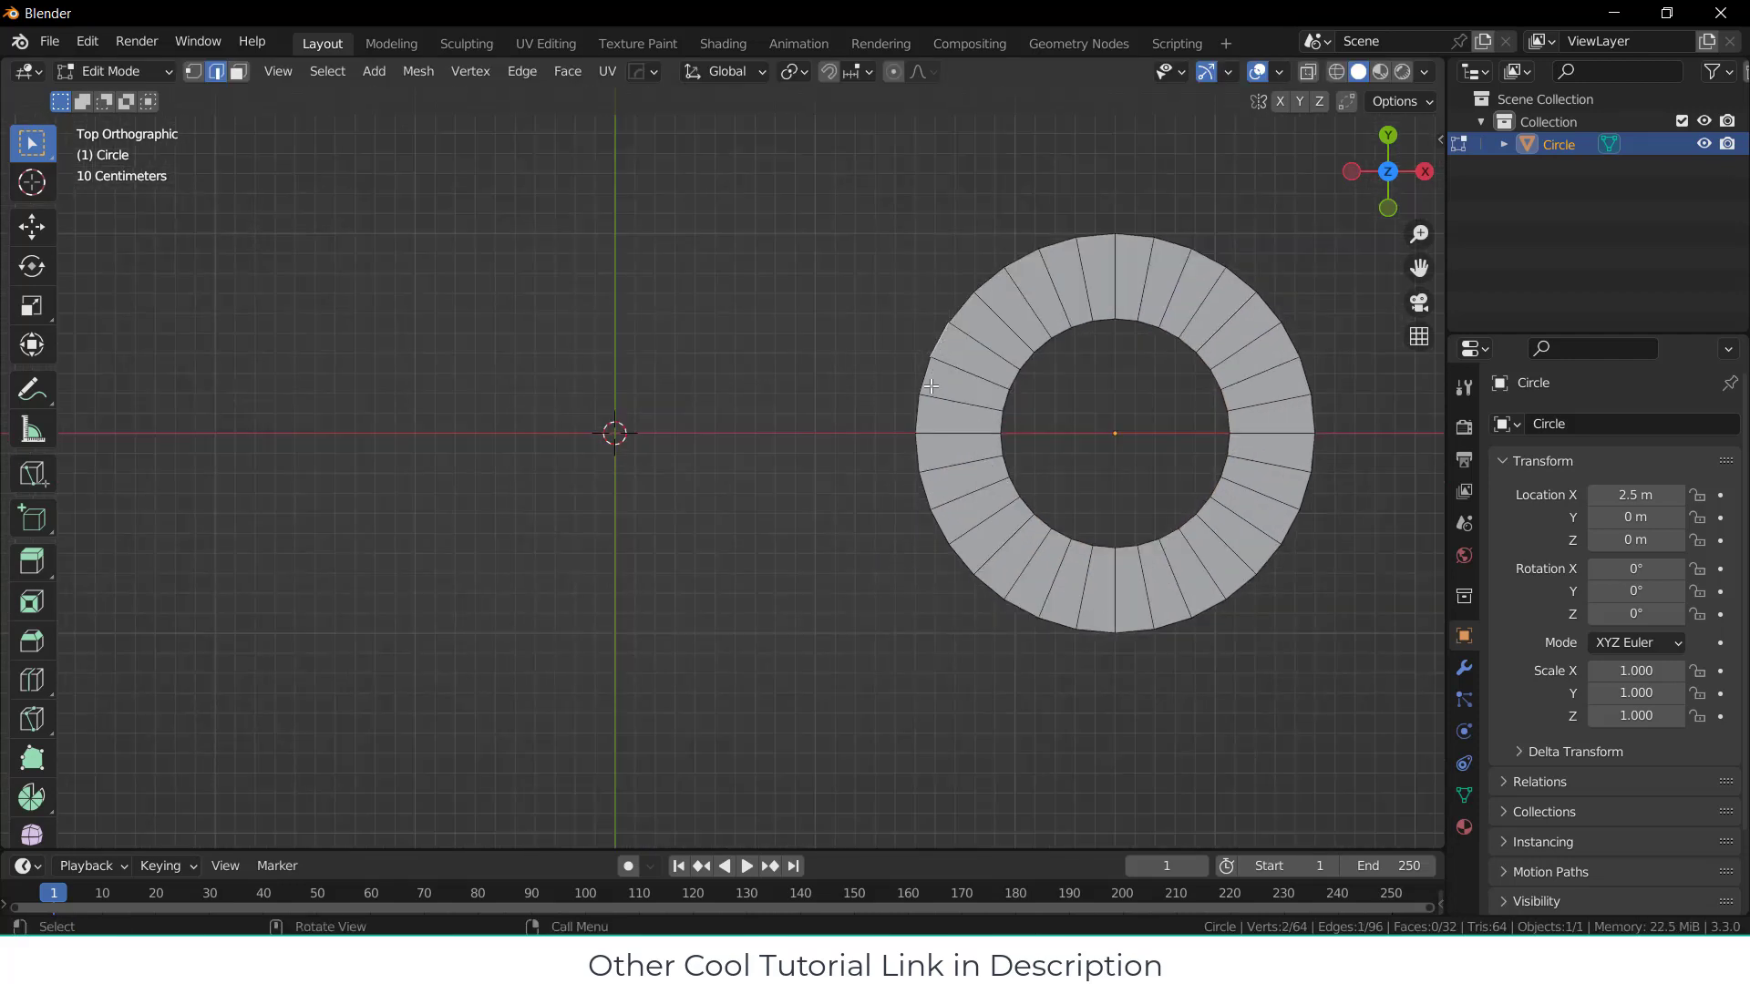
# Step: Extrude the ring's outer left edges to the left along X
pyautogui.keyDown('ctrl'); pyautogui.click(930, 491); pyautogui.keyUp('ctrl')
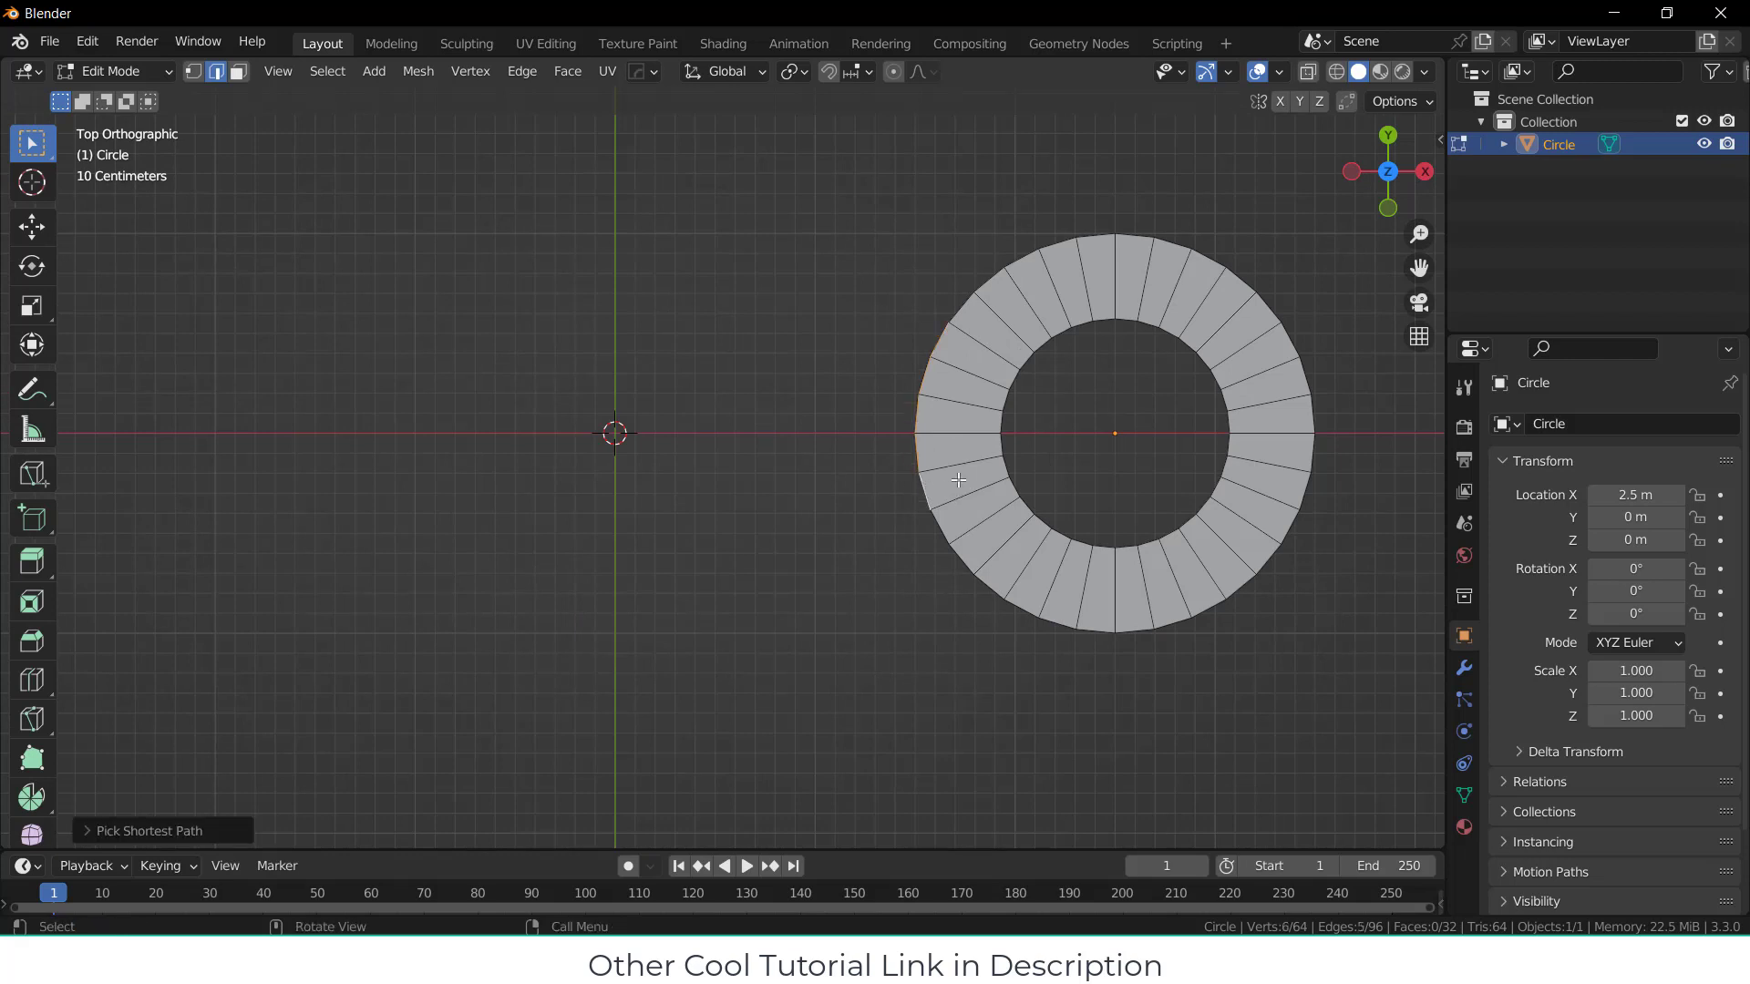
pyautogui.keyDown('ctrl'); pyautogui.click(938, 527); pyautogui.keyUp('ctrl')
pyautogui.press('e')
pyautogui.press('x')
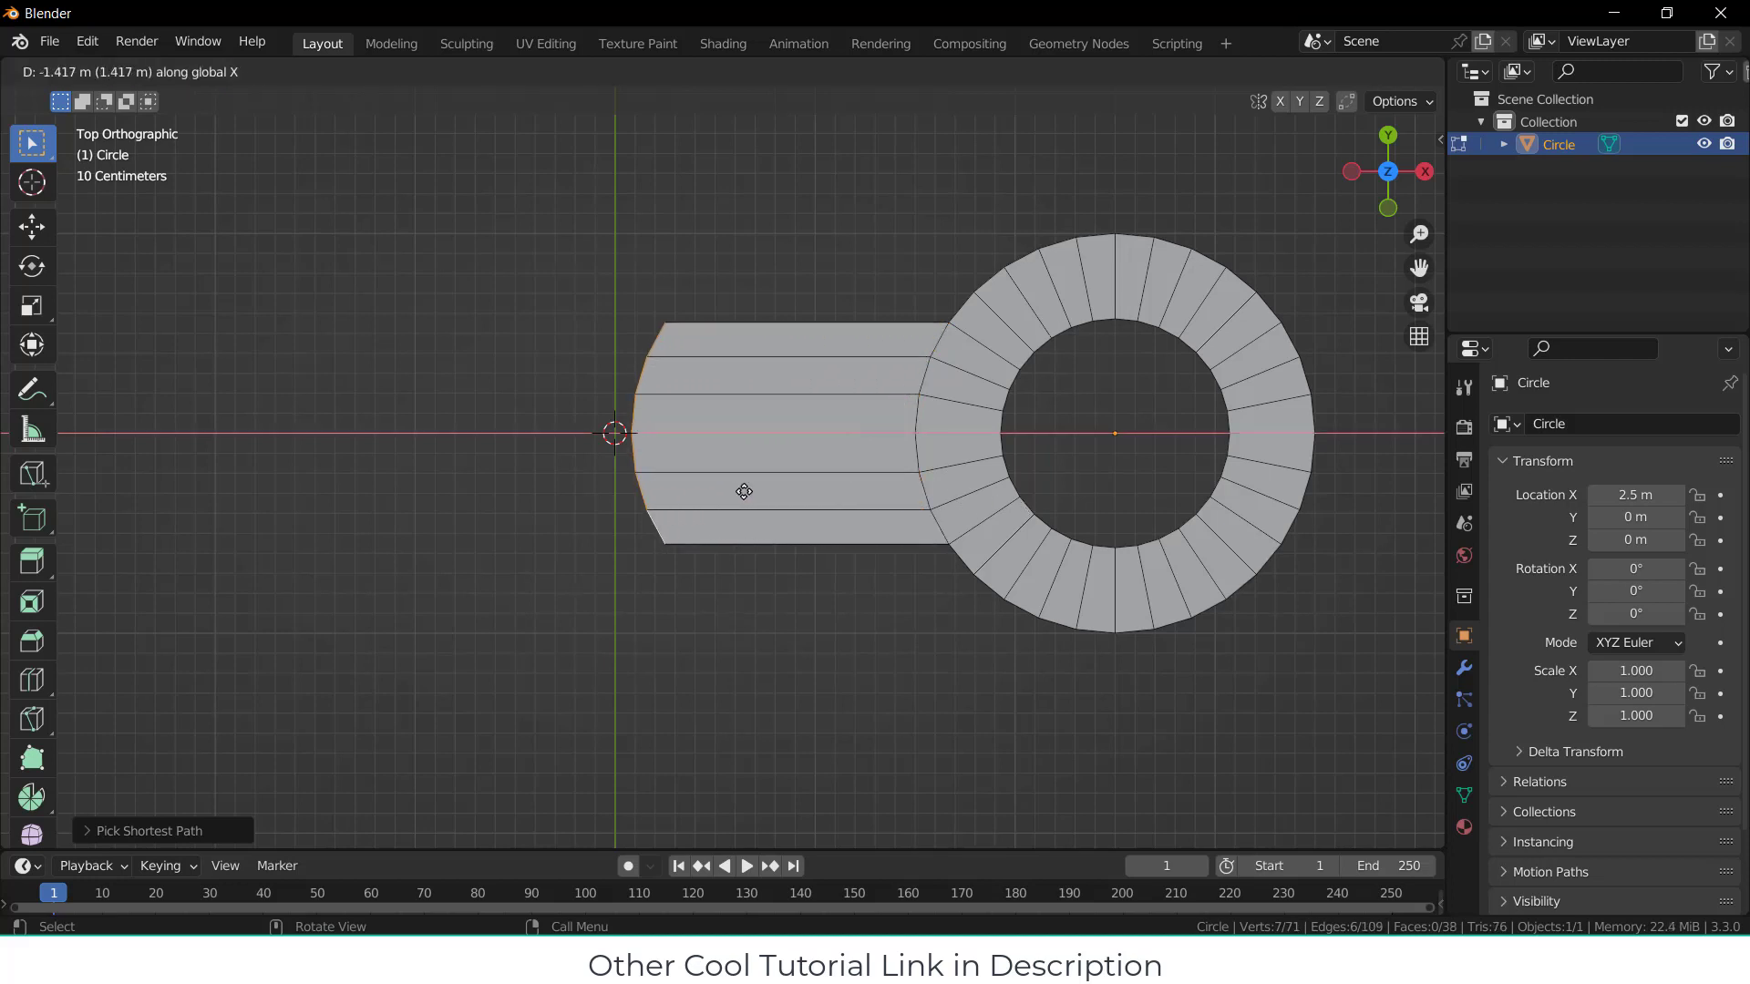
pyautogui.click(743, 492)
# Step: Flatten the arm's end into a straight edge by scaling it to 0 on X
pyautogui.write('sy')
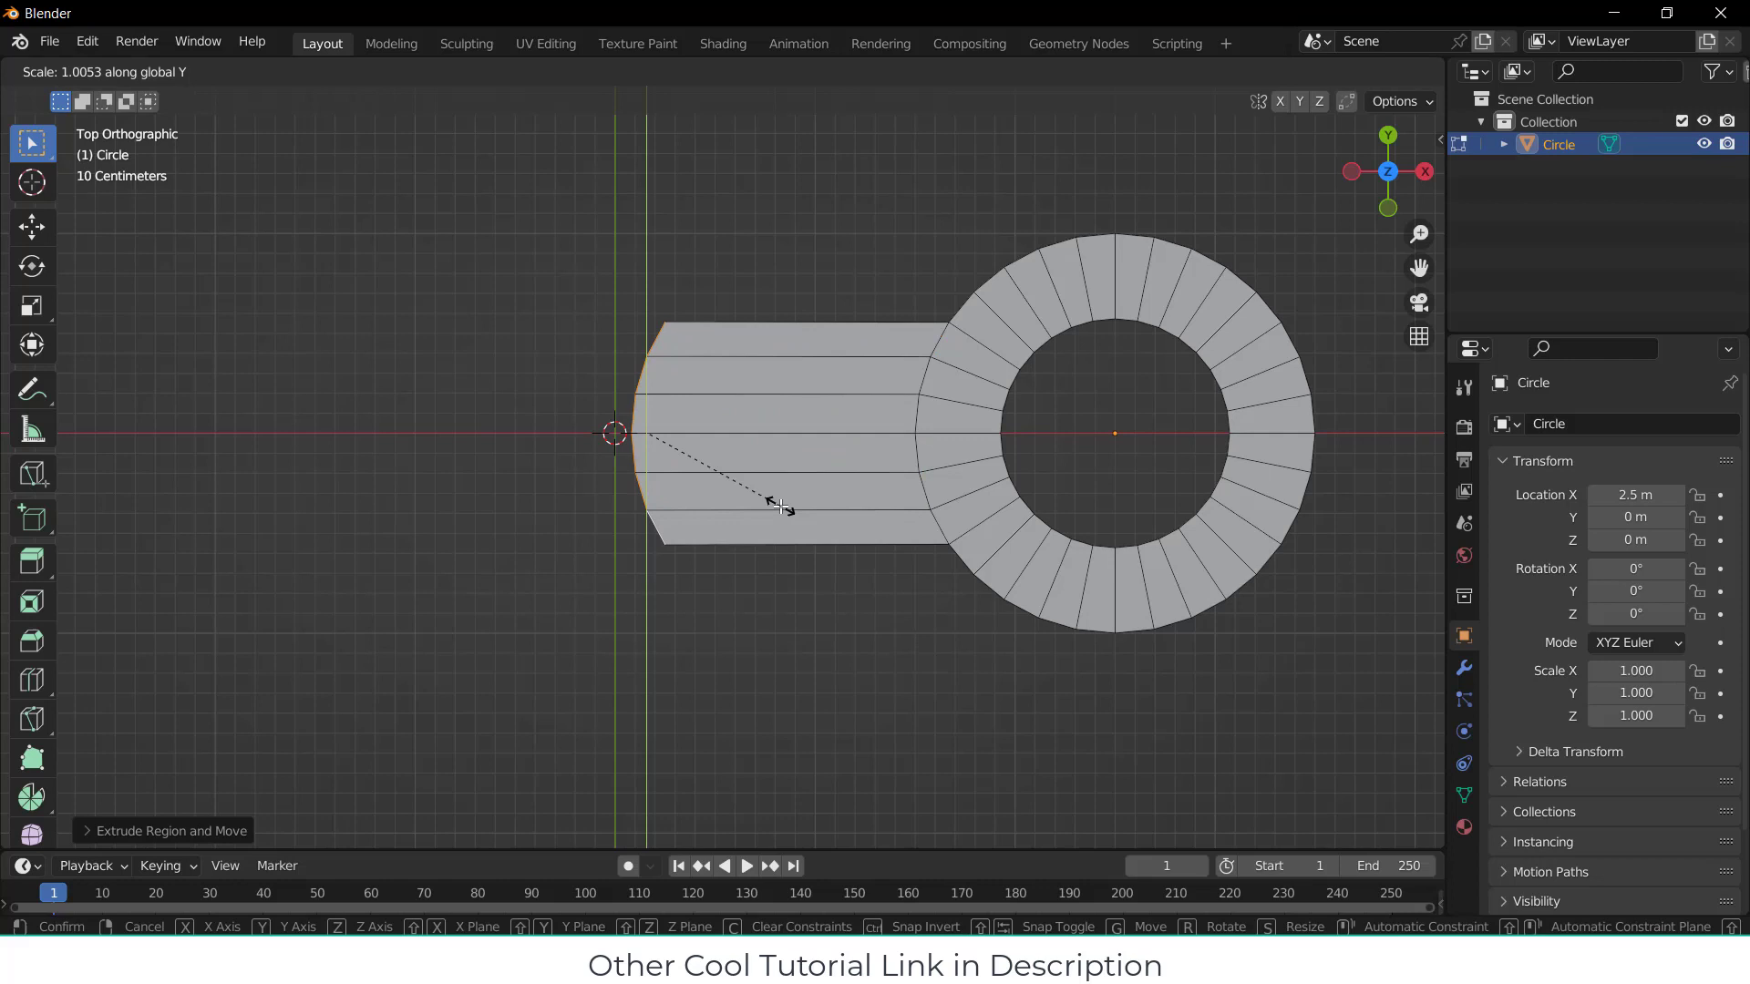
pyautogui.write('0')
pyautogui.press('Escape')
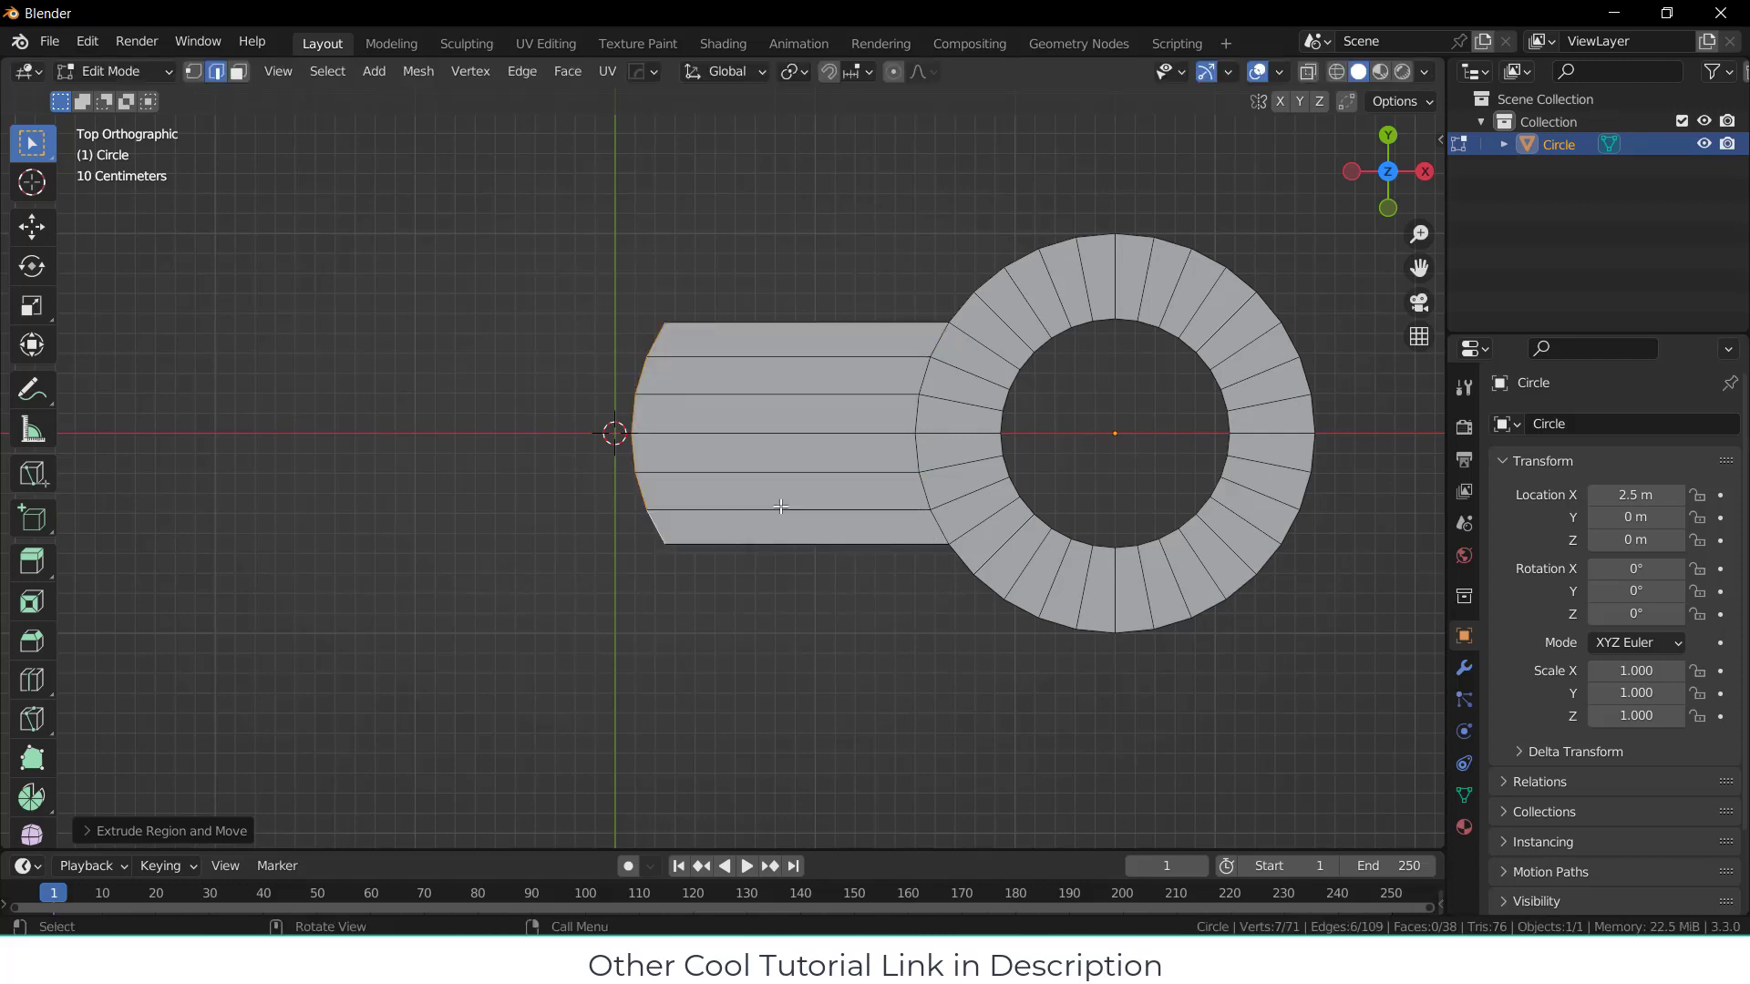
pyautogui.write('sx0')
pyautogui.press('Return')
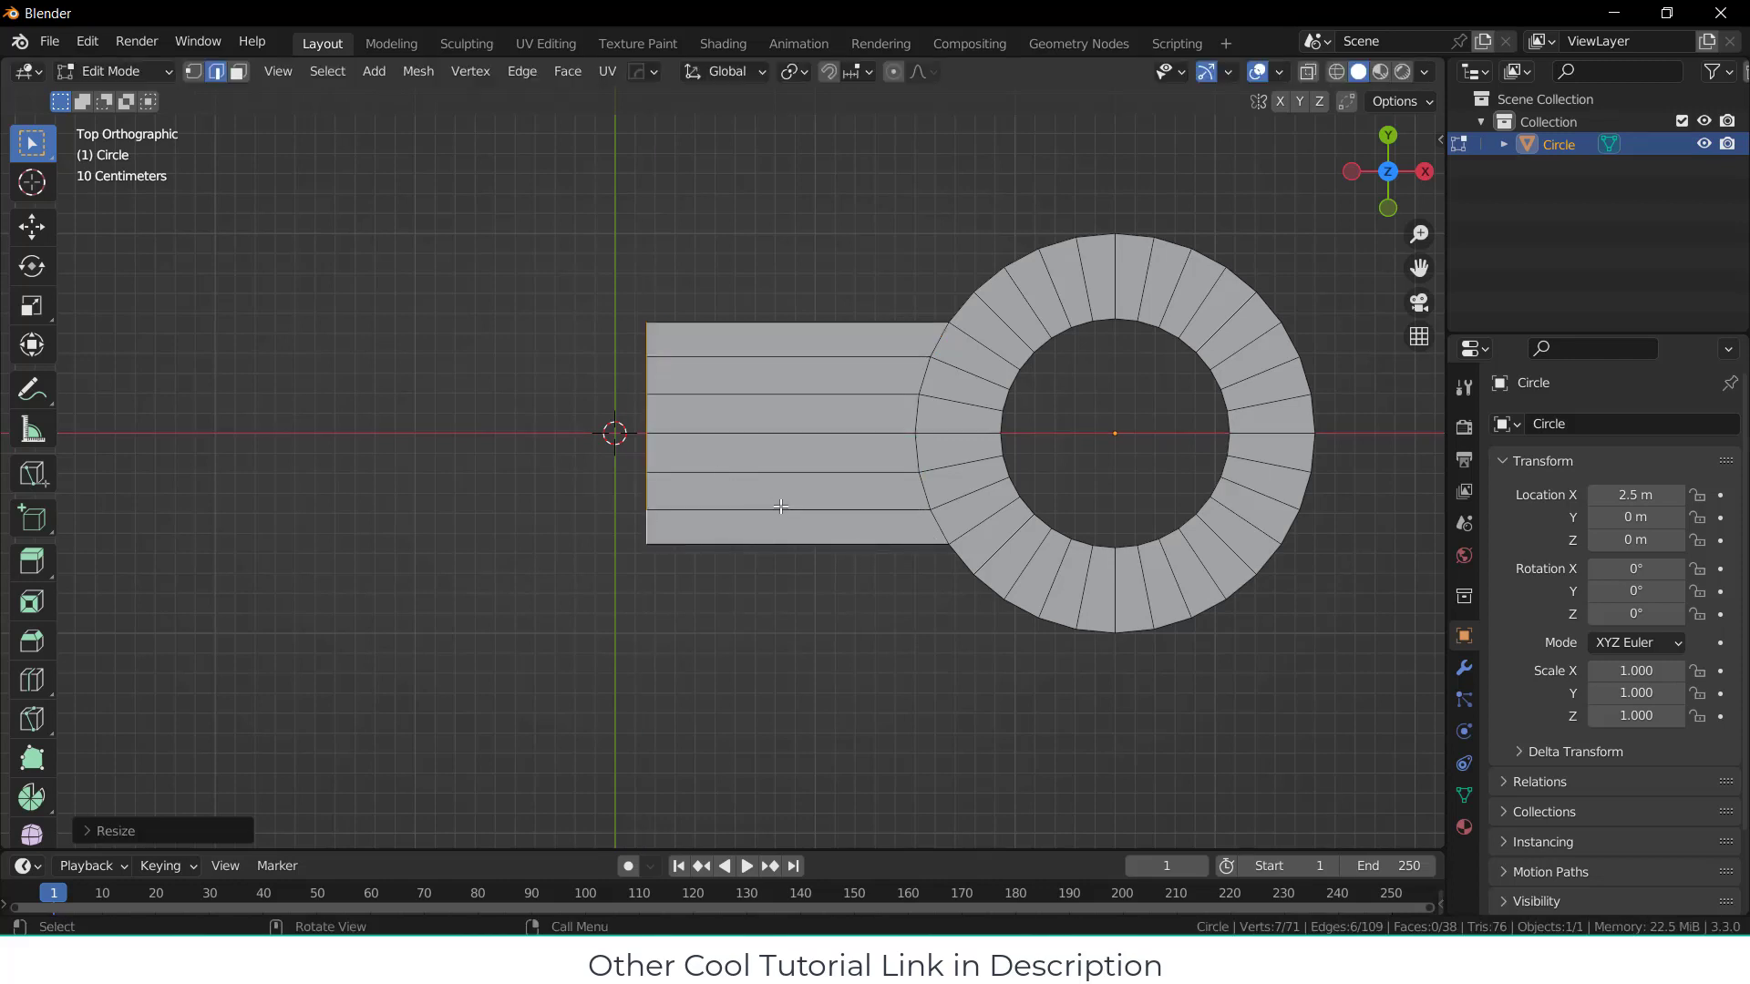
pyautogui.scroll(3, 781, 507)
pyautogui.scroll(-2, 867, 510)
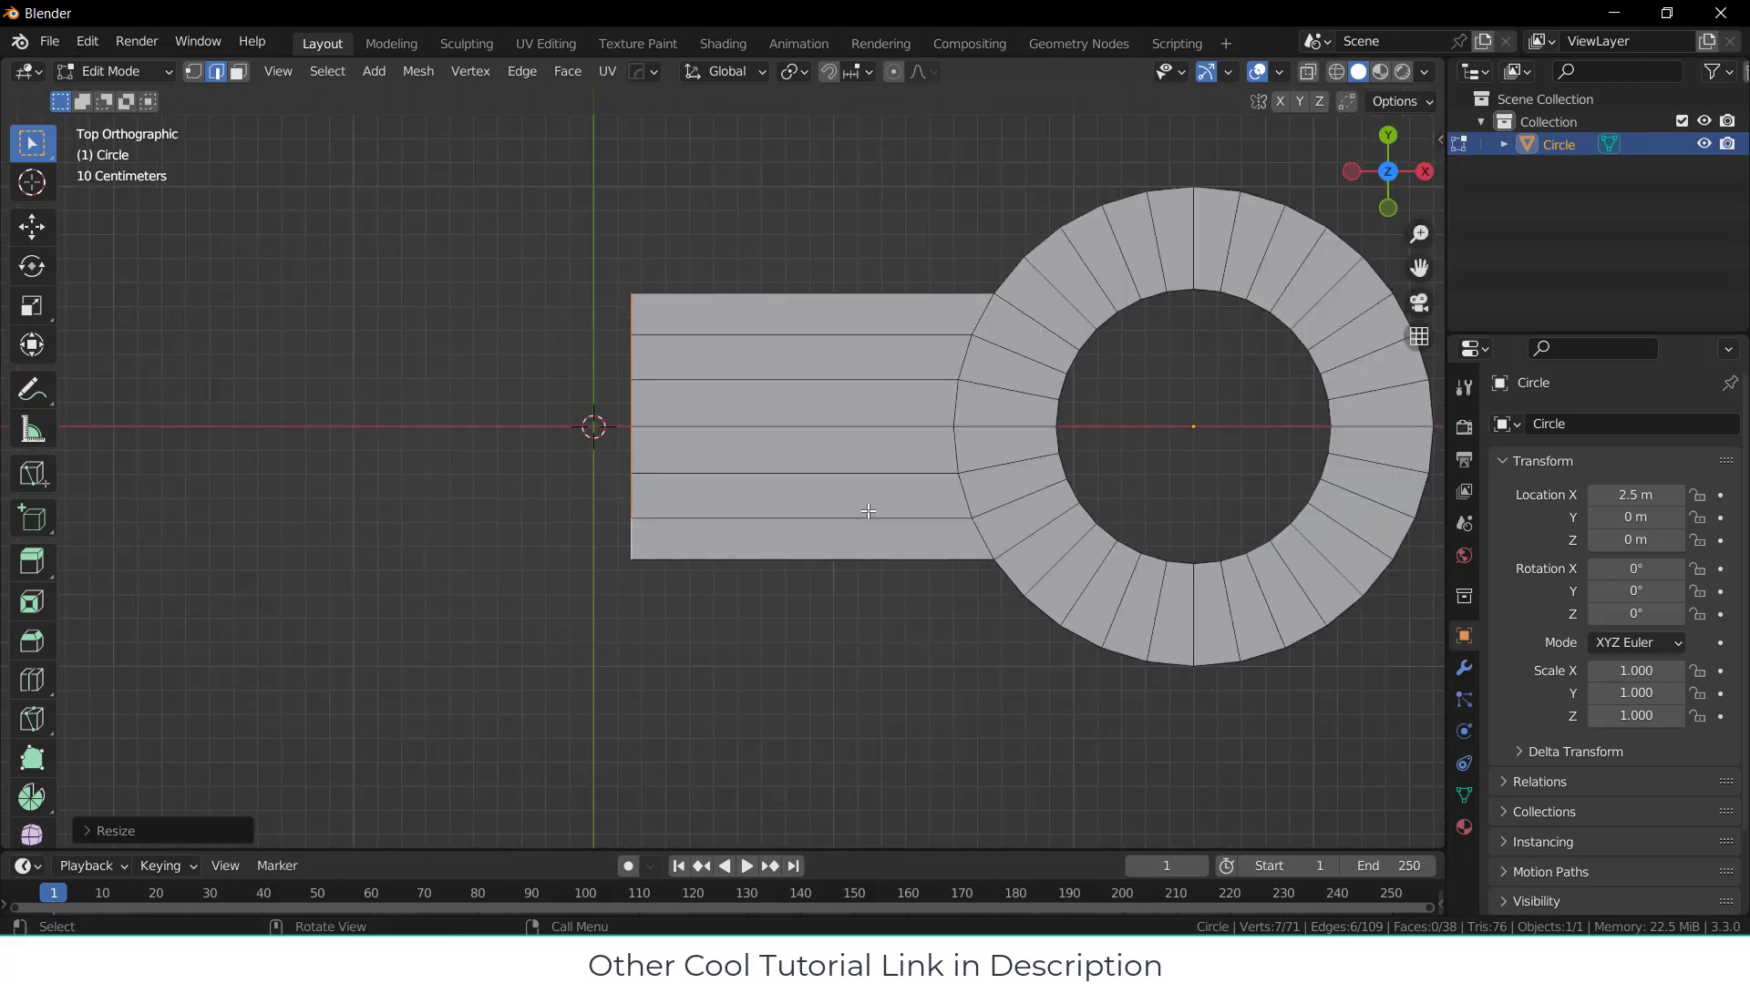
# Step: Extrude the arm's end edge along X so it reaches the world origin
pyautogui.press('e')
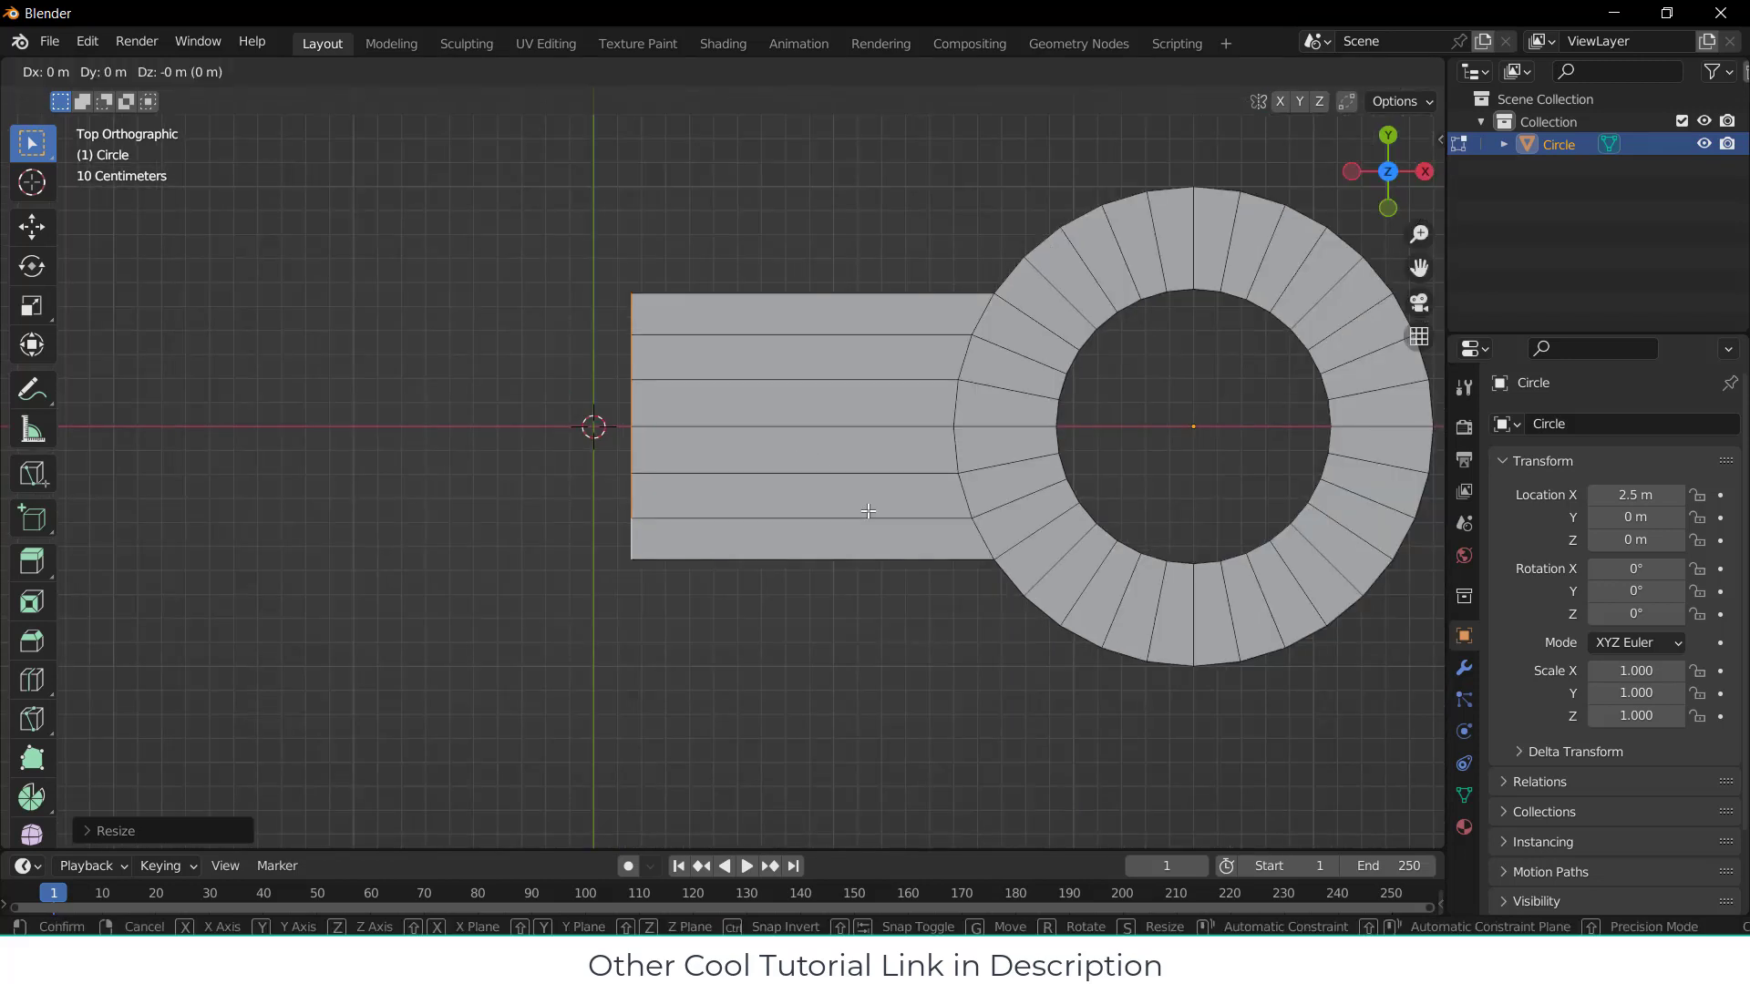
pyautogui.press('x')
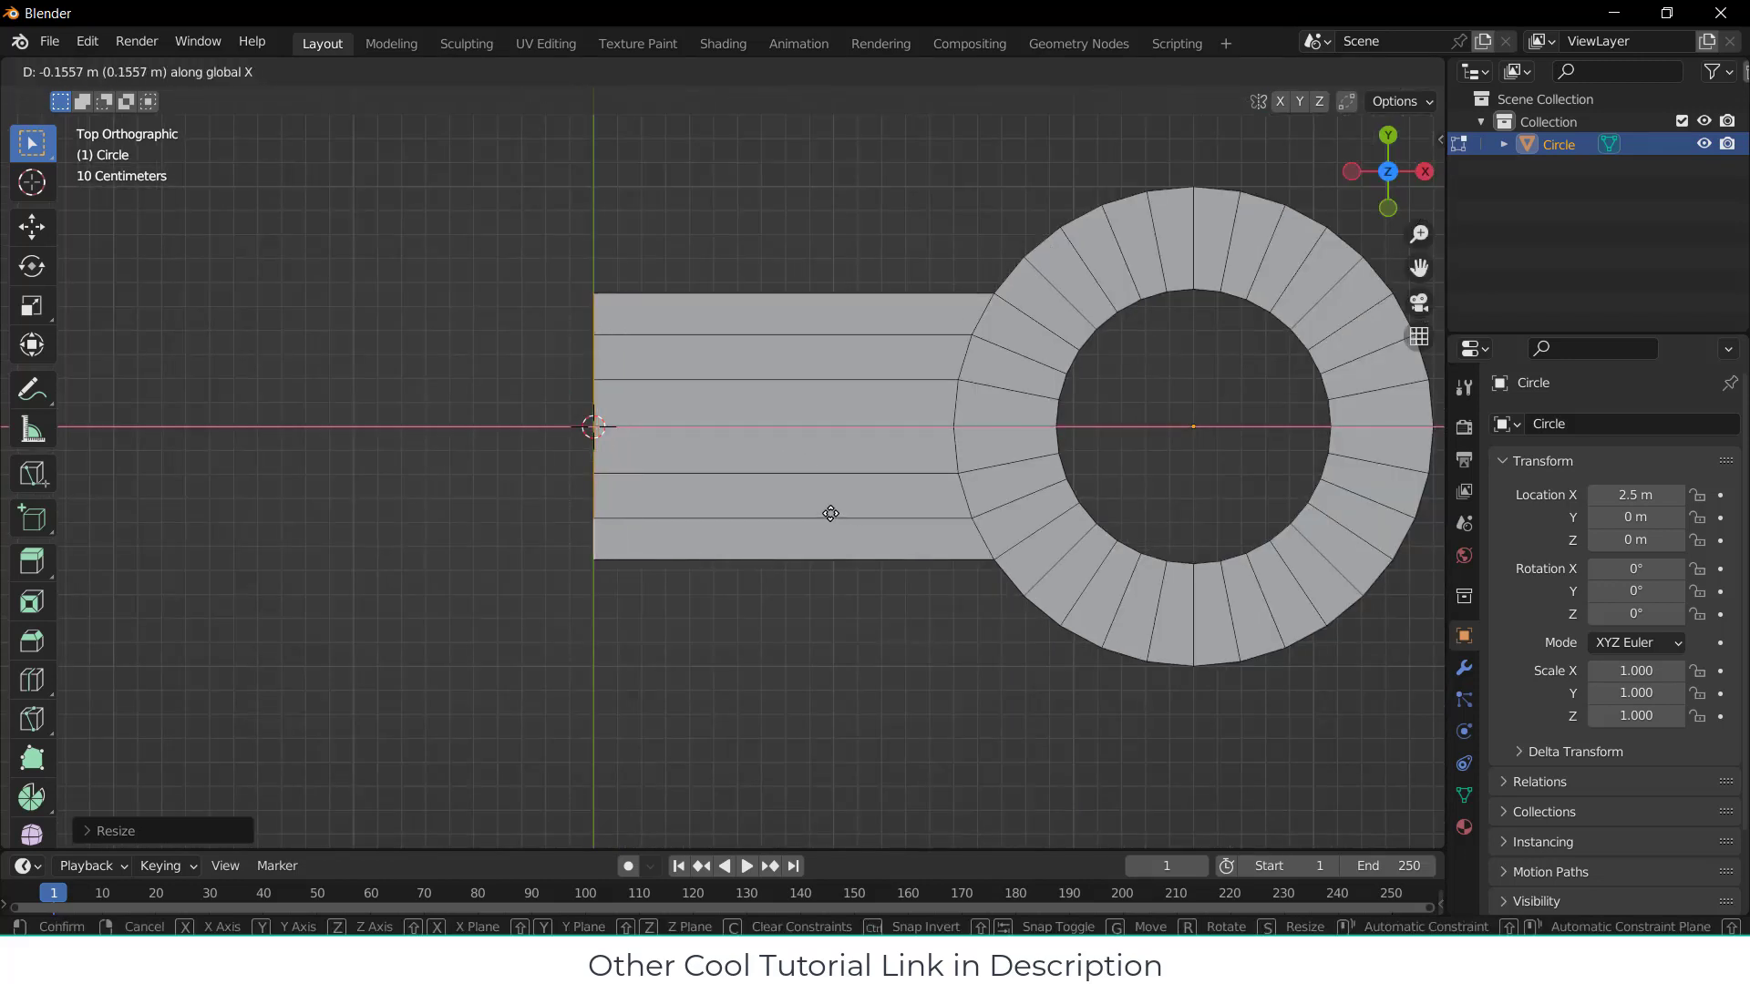
pyautogui.click(830, 513)
pyautogui.moveTo(859, 597); pyautogui.dragTo(977, 510, button='middle')
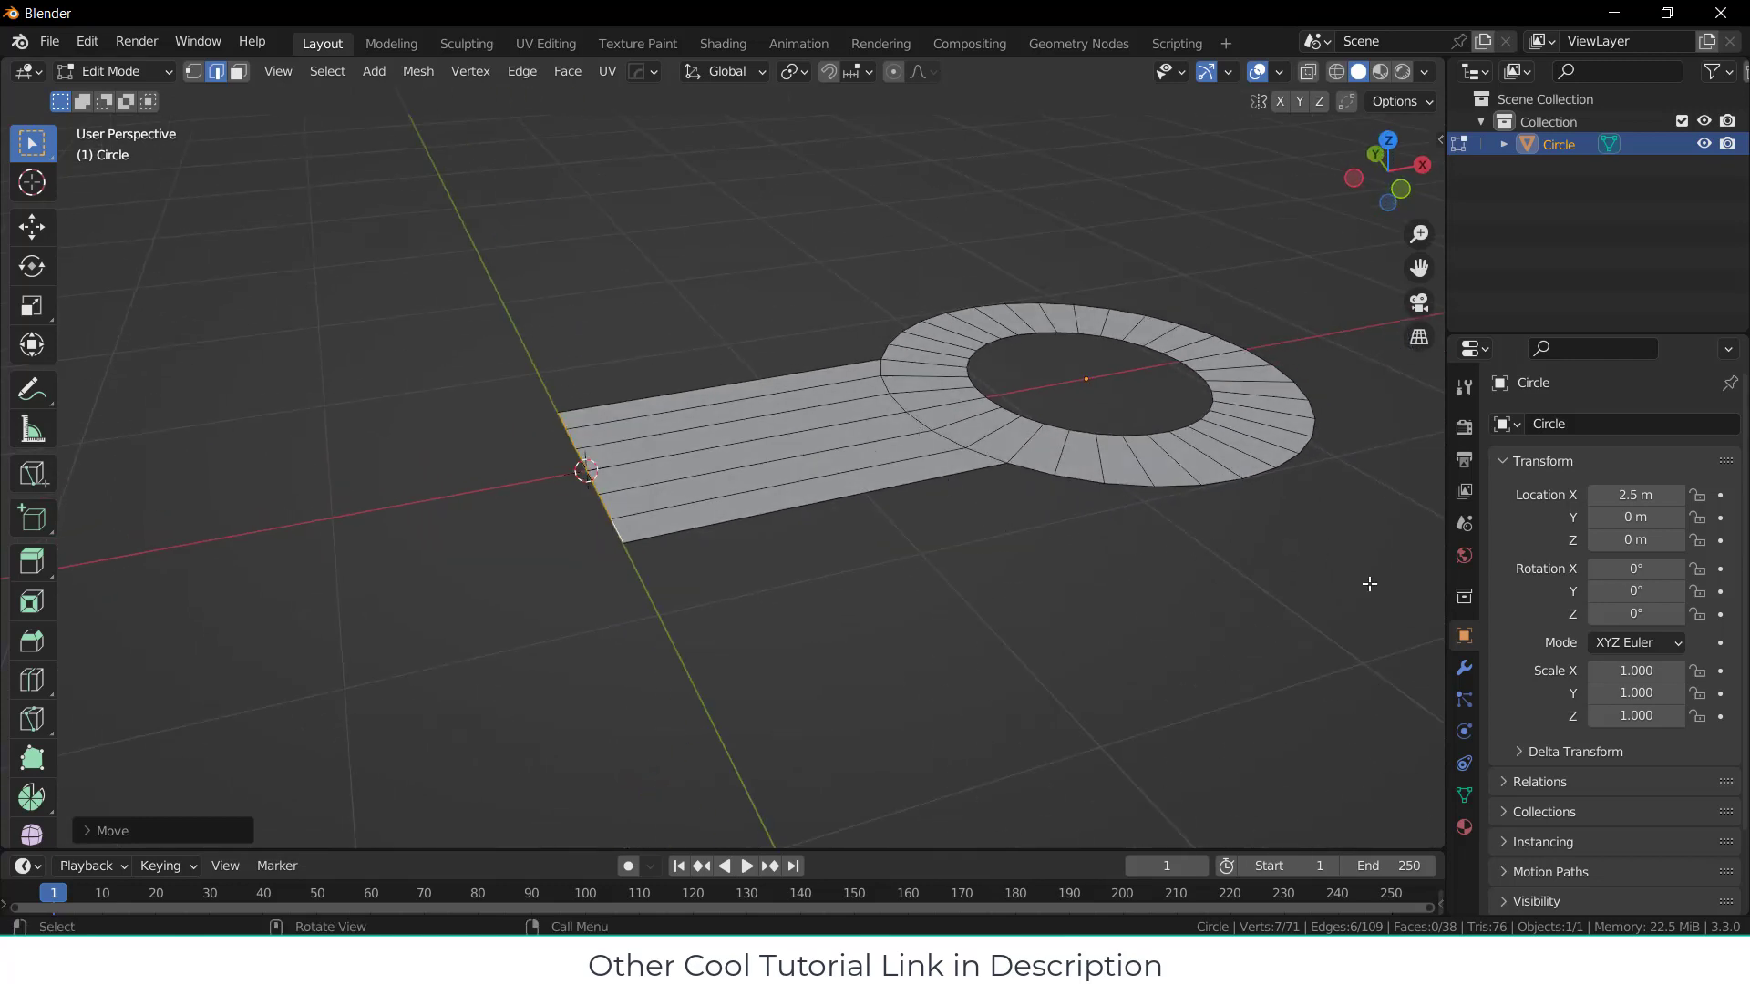
pyautogui.click(1464, 668)
pyautogui.click(1624, 424)
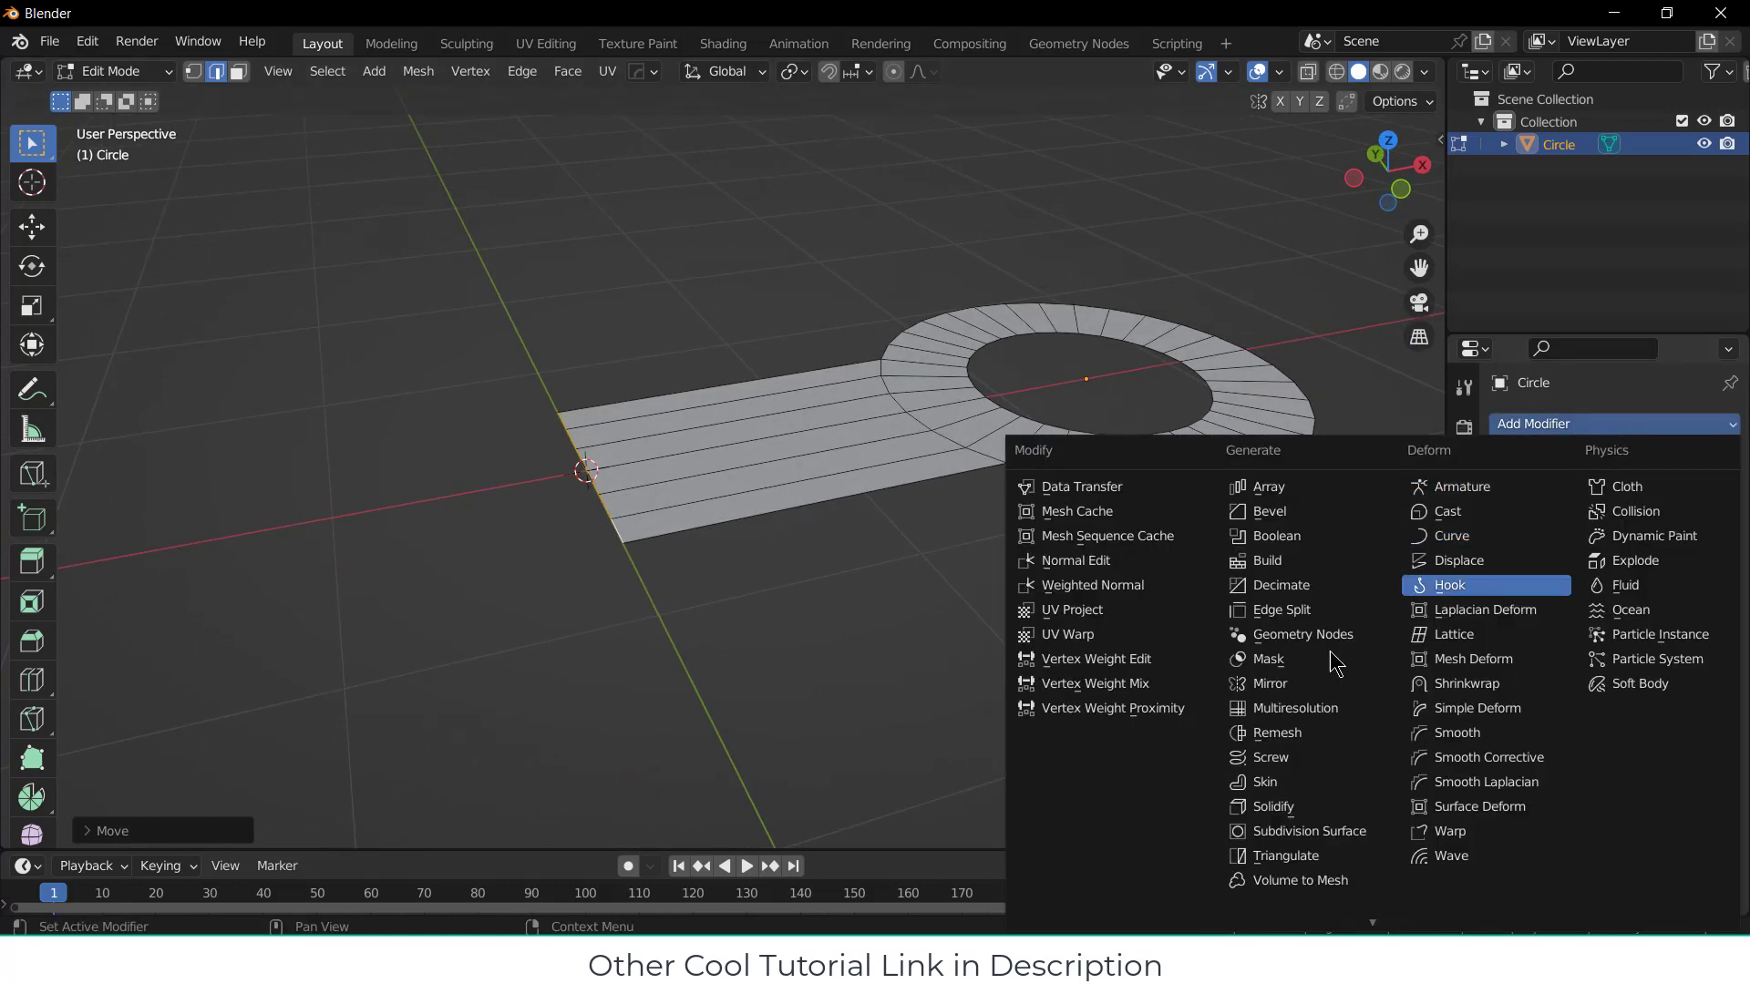
pyautogui.click(1289, 684)
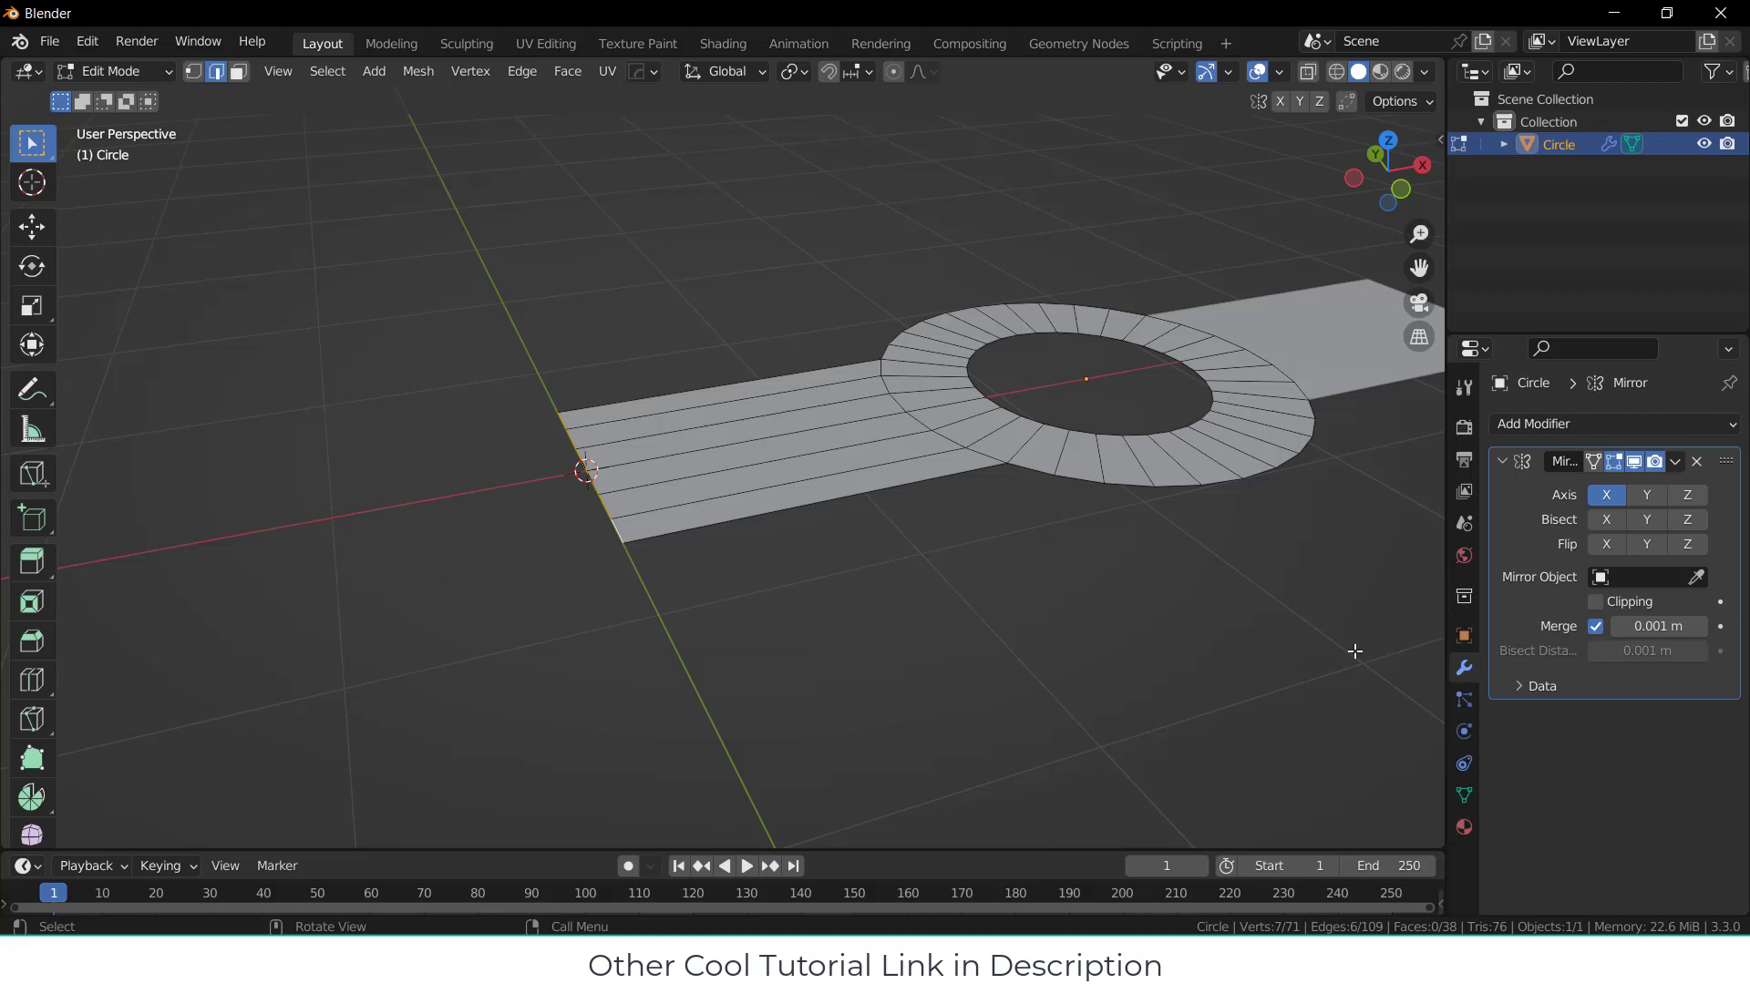
pyautogui.click(1697, 462)
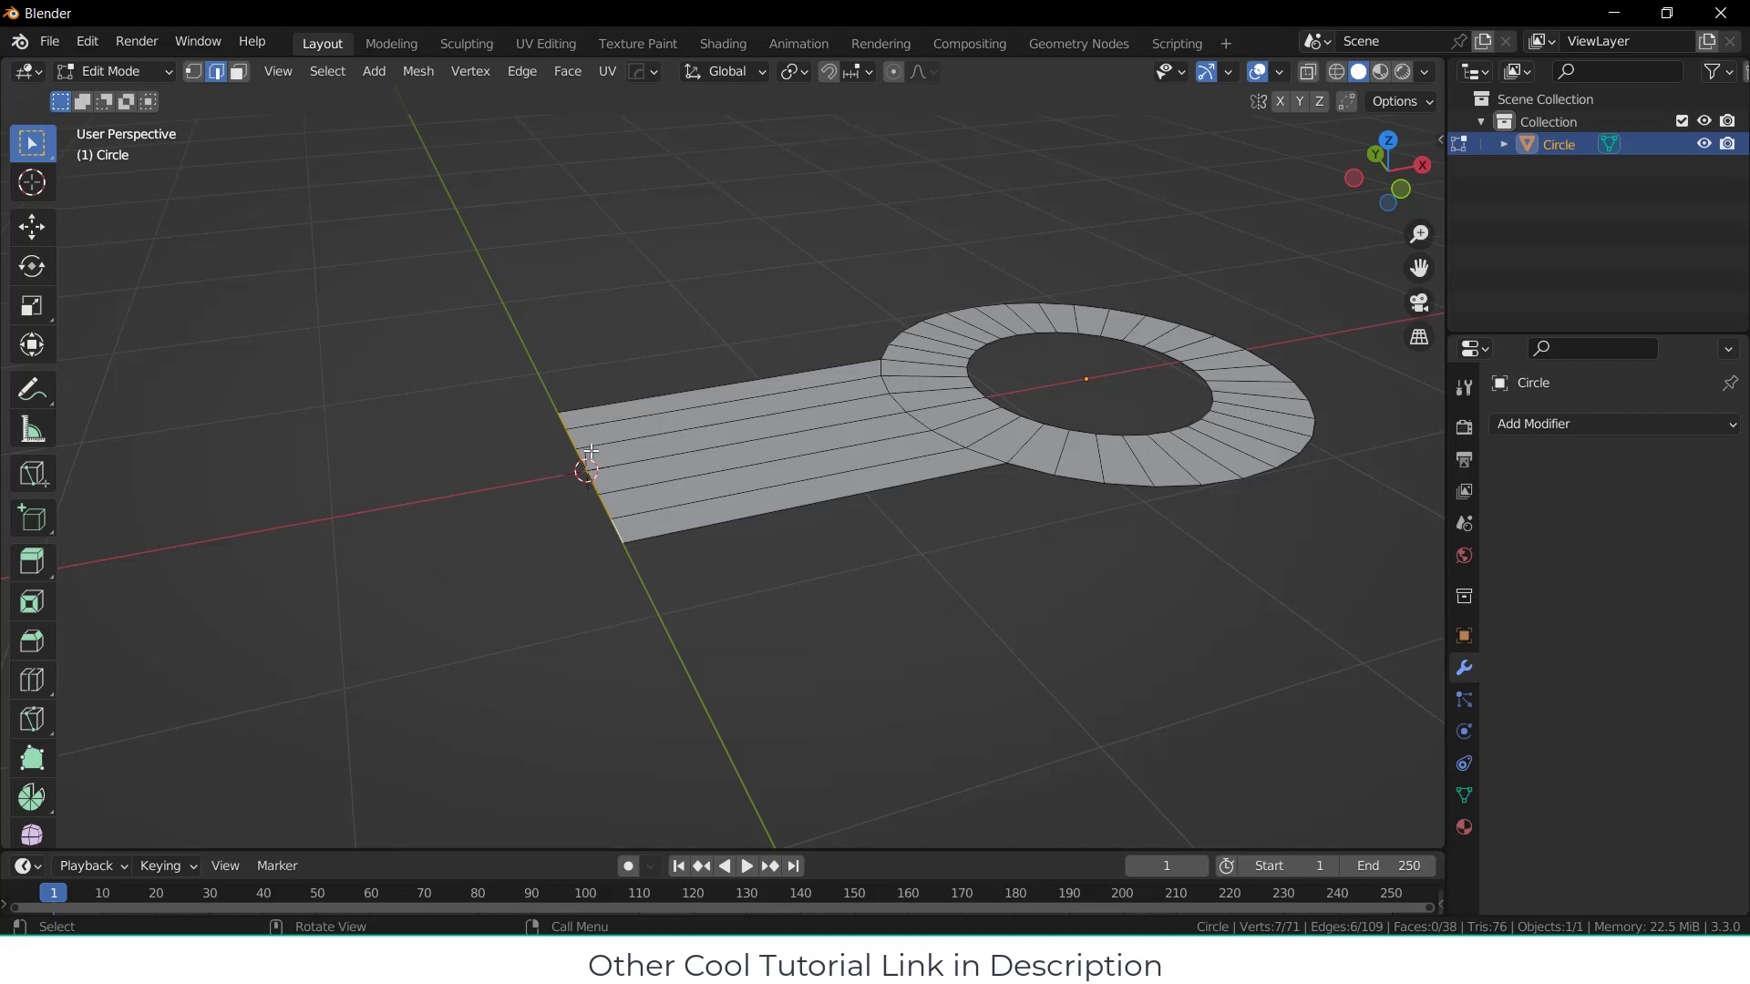
pyautogui.press('Tab')
# Step: Add a Plain Axes empty at the origin
pyautogui.click(300, 71)
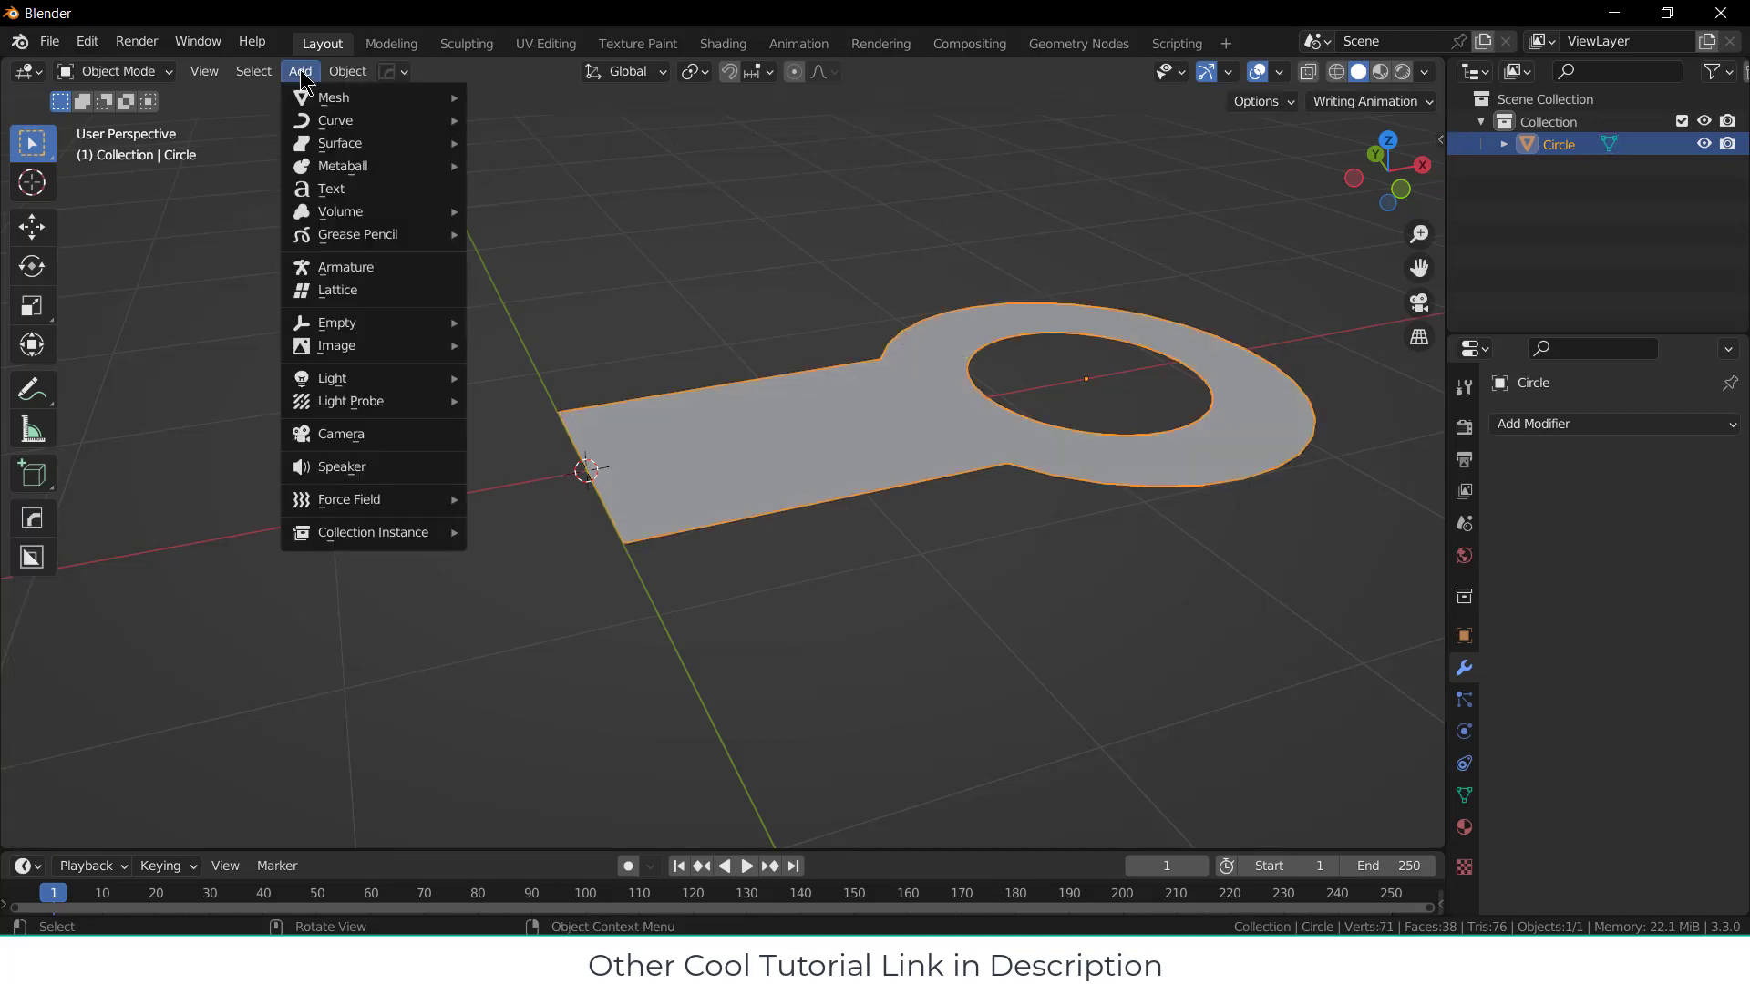
pyautogui.moveTo(351, 324)
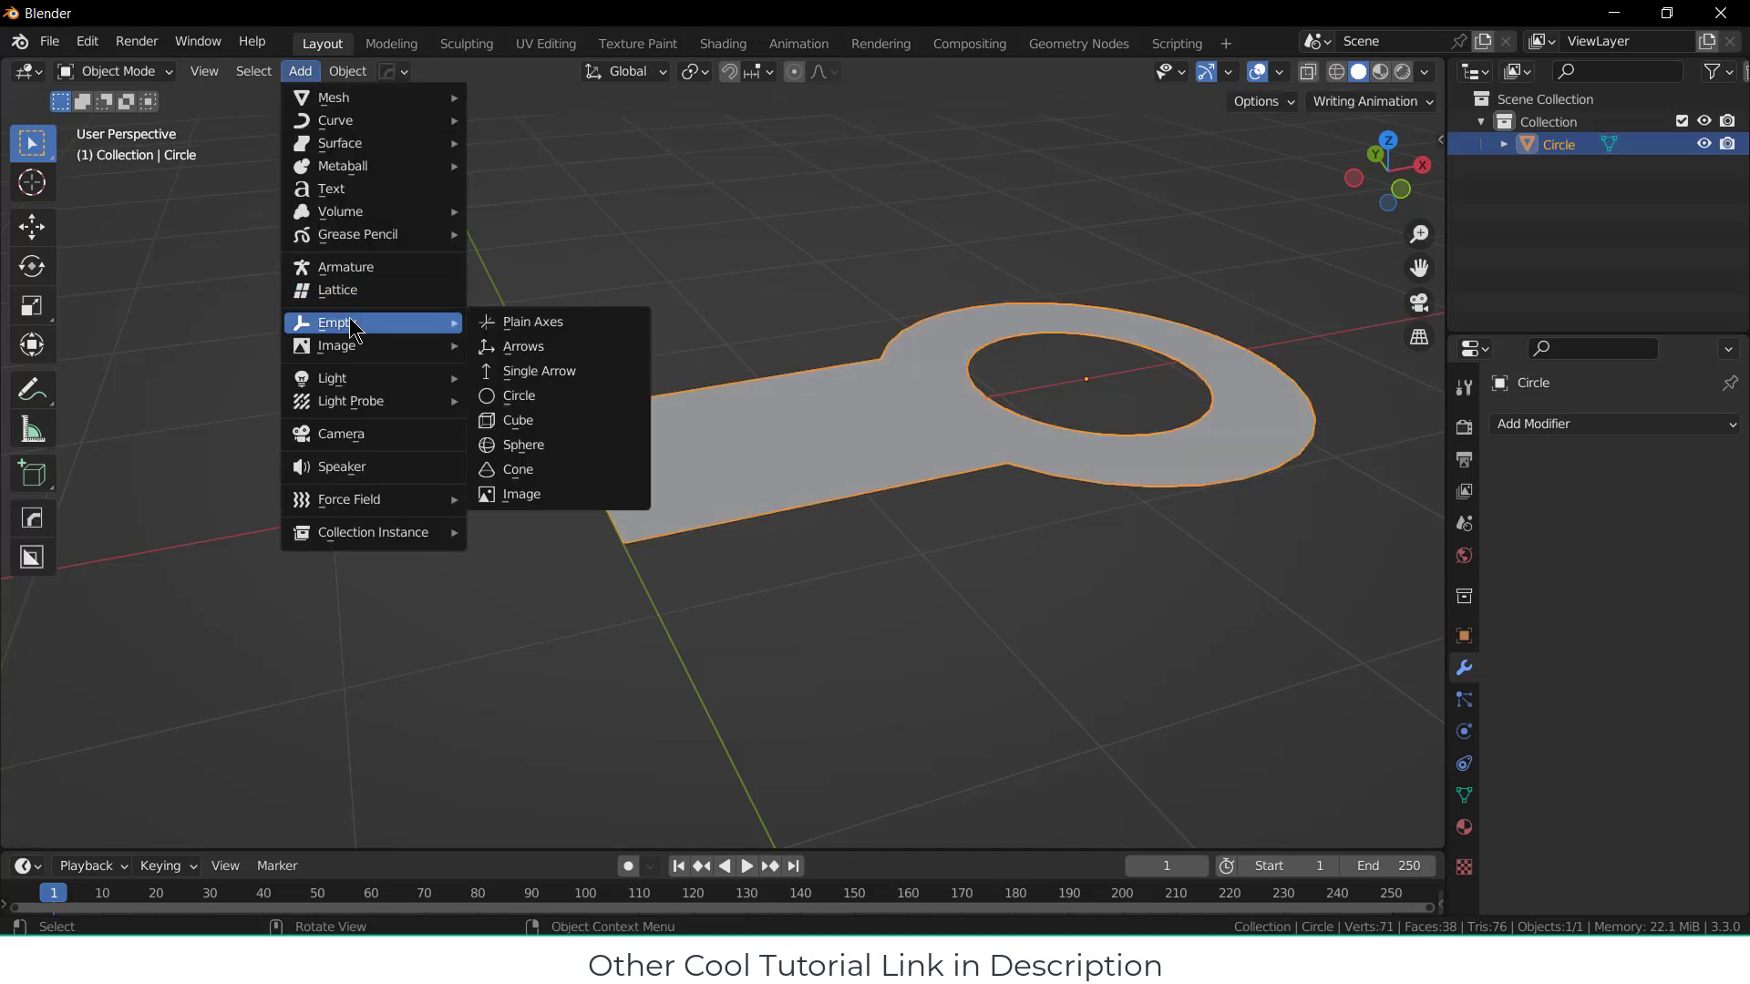
pyautogui.click(536, 323)
# Step: Give the Circle a Mirror modifier that uses the Empty as mirror object
pyautogui.click(817, 463)
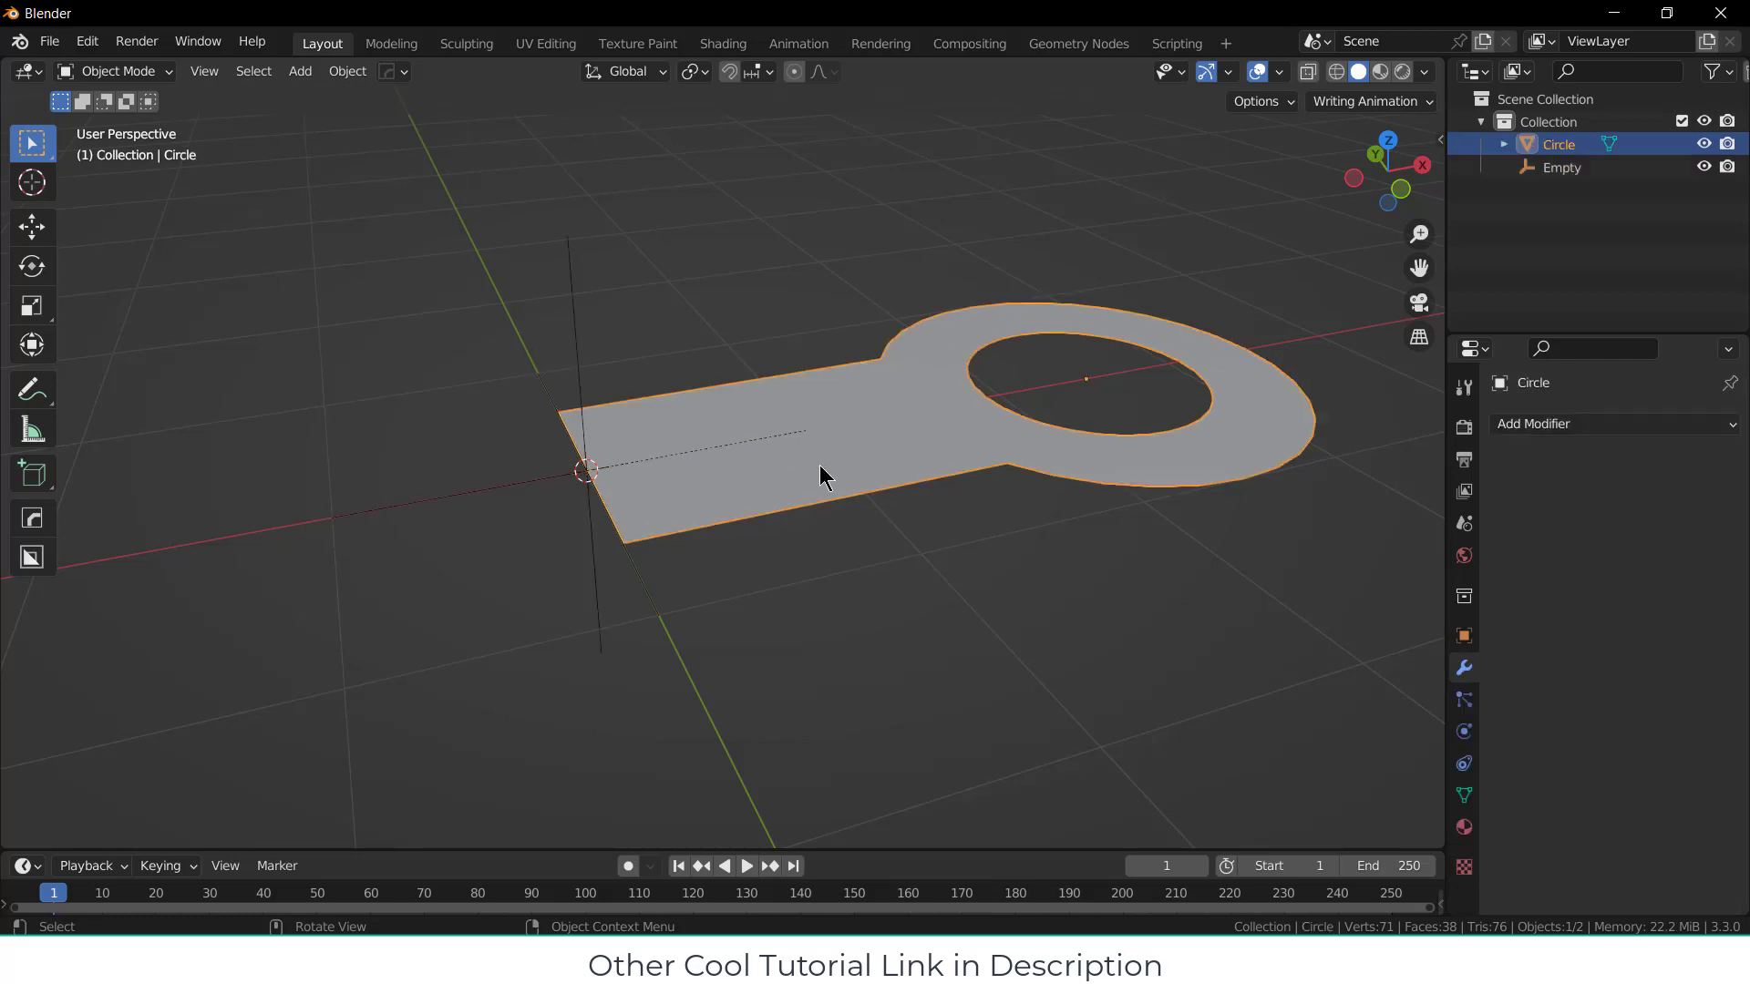
pyautogui.click(1555, 424)
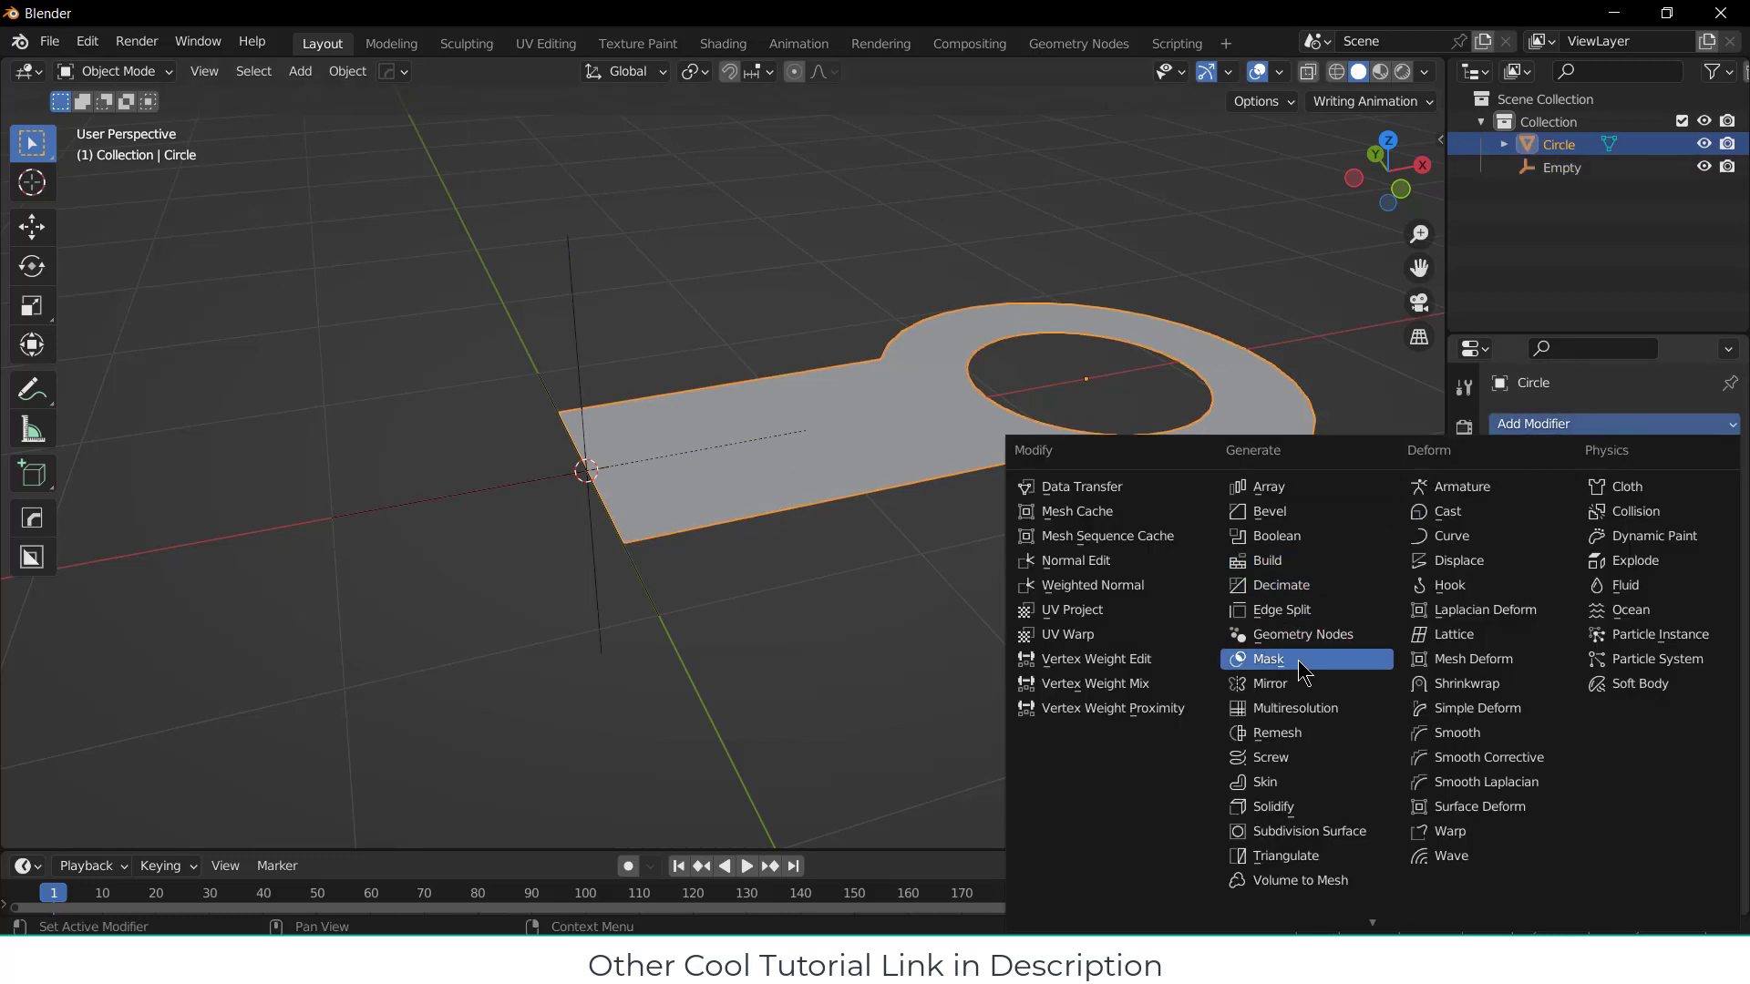
pyautogui.click(1301, 685)
pyautogui.click(1650, 576)
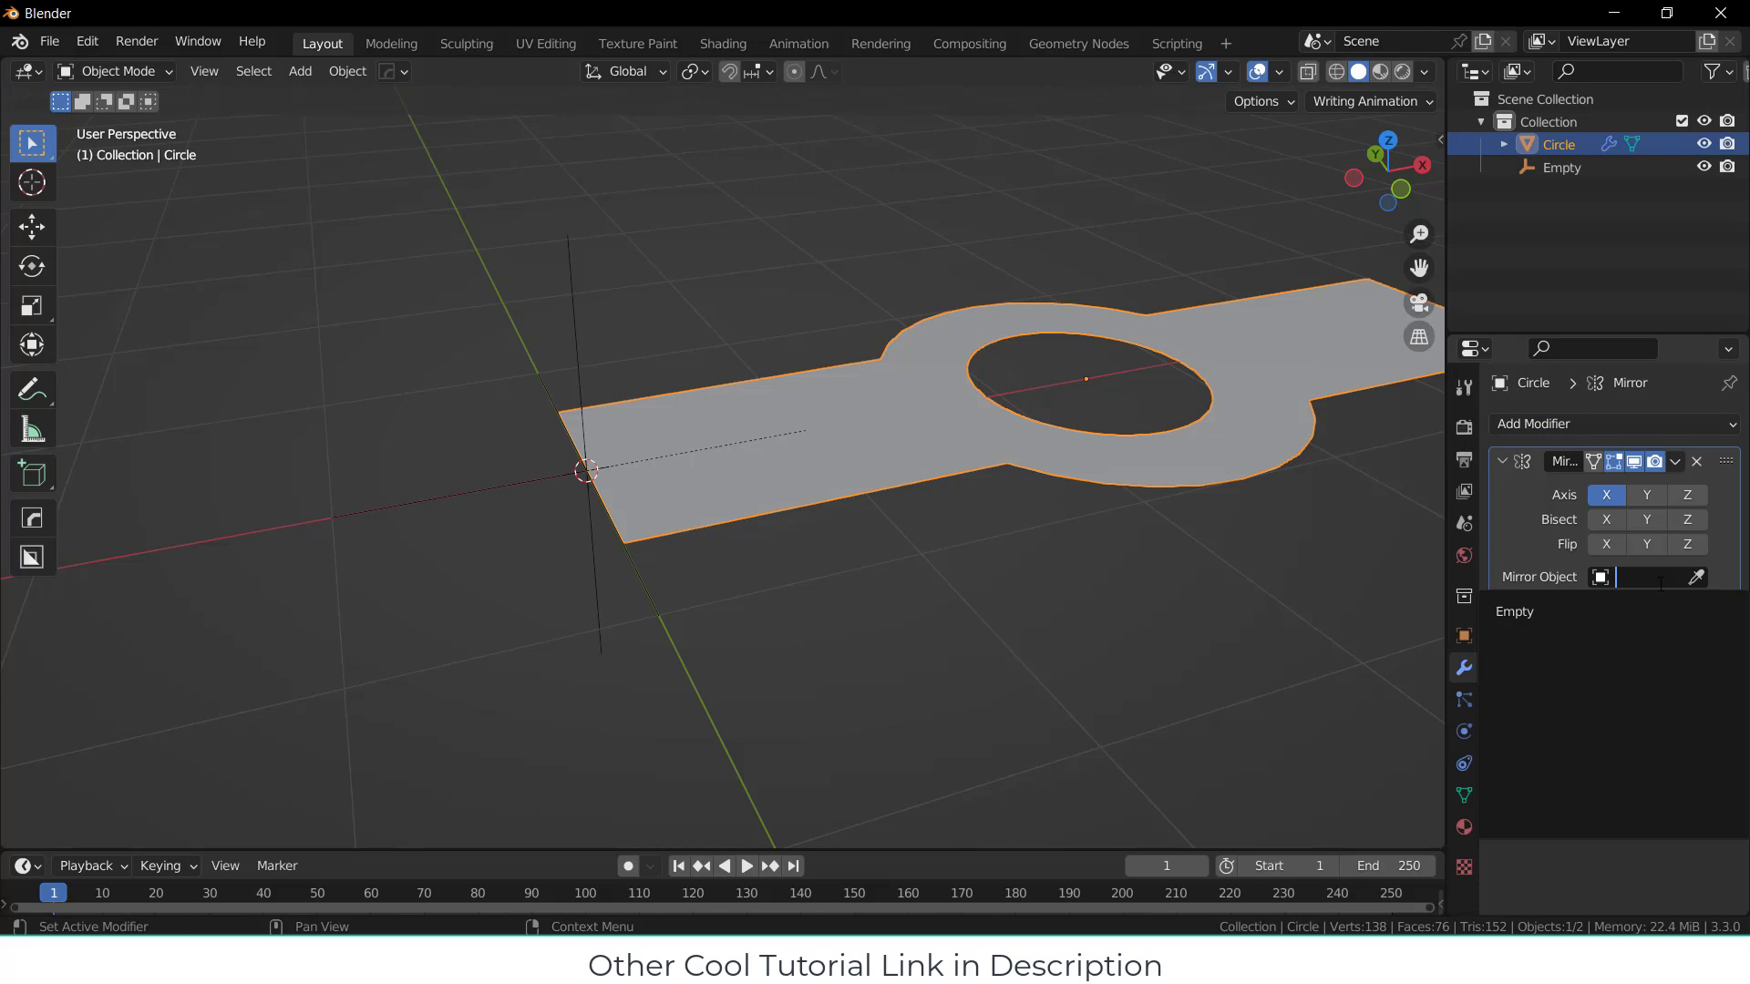
pyautogui.click(1641, 611)
pyautogui.scroll(-3, 638, 547)
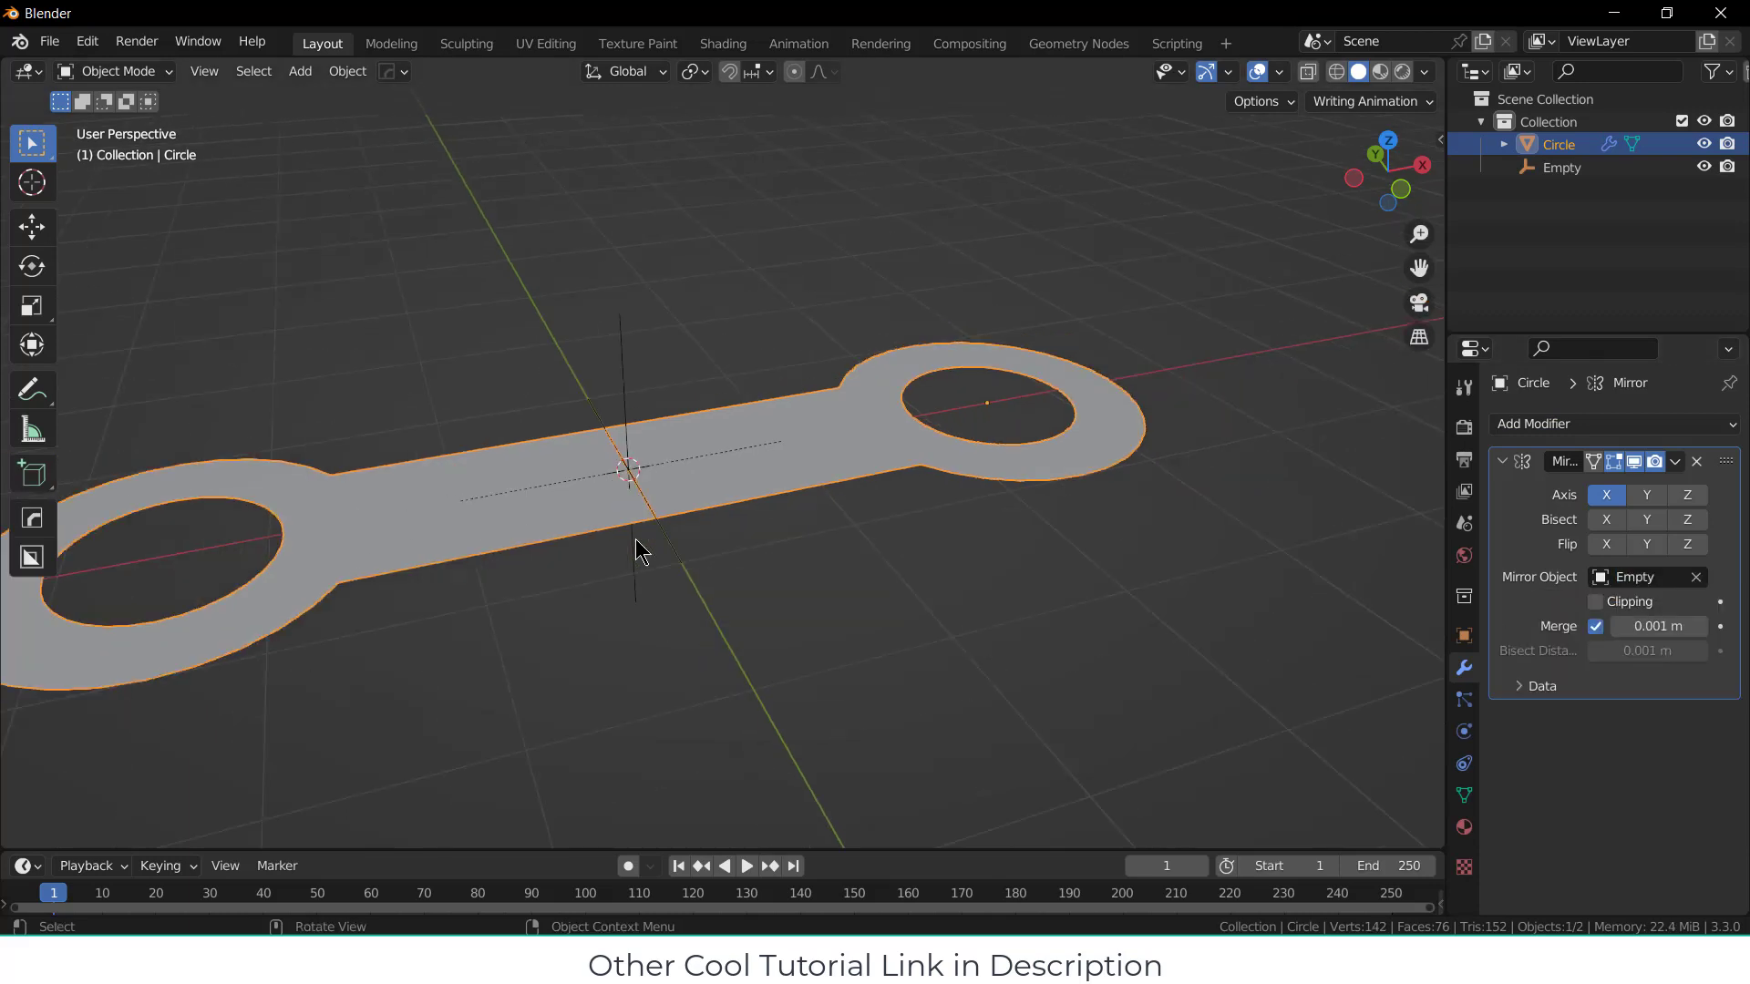
pyautogui.scroll(3, 626, 469)
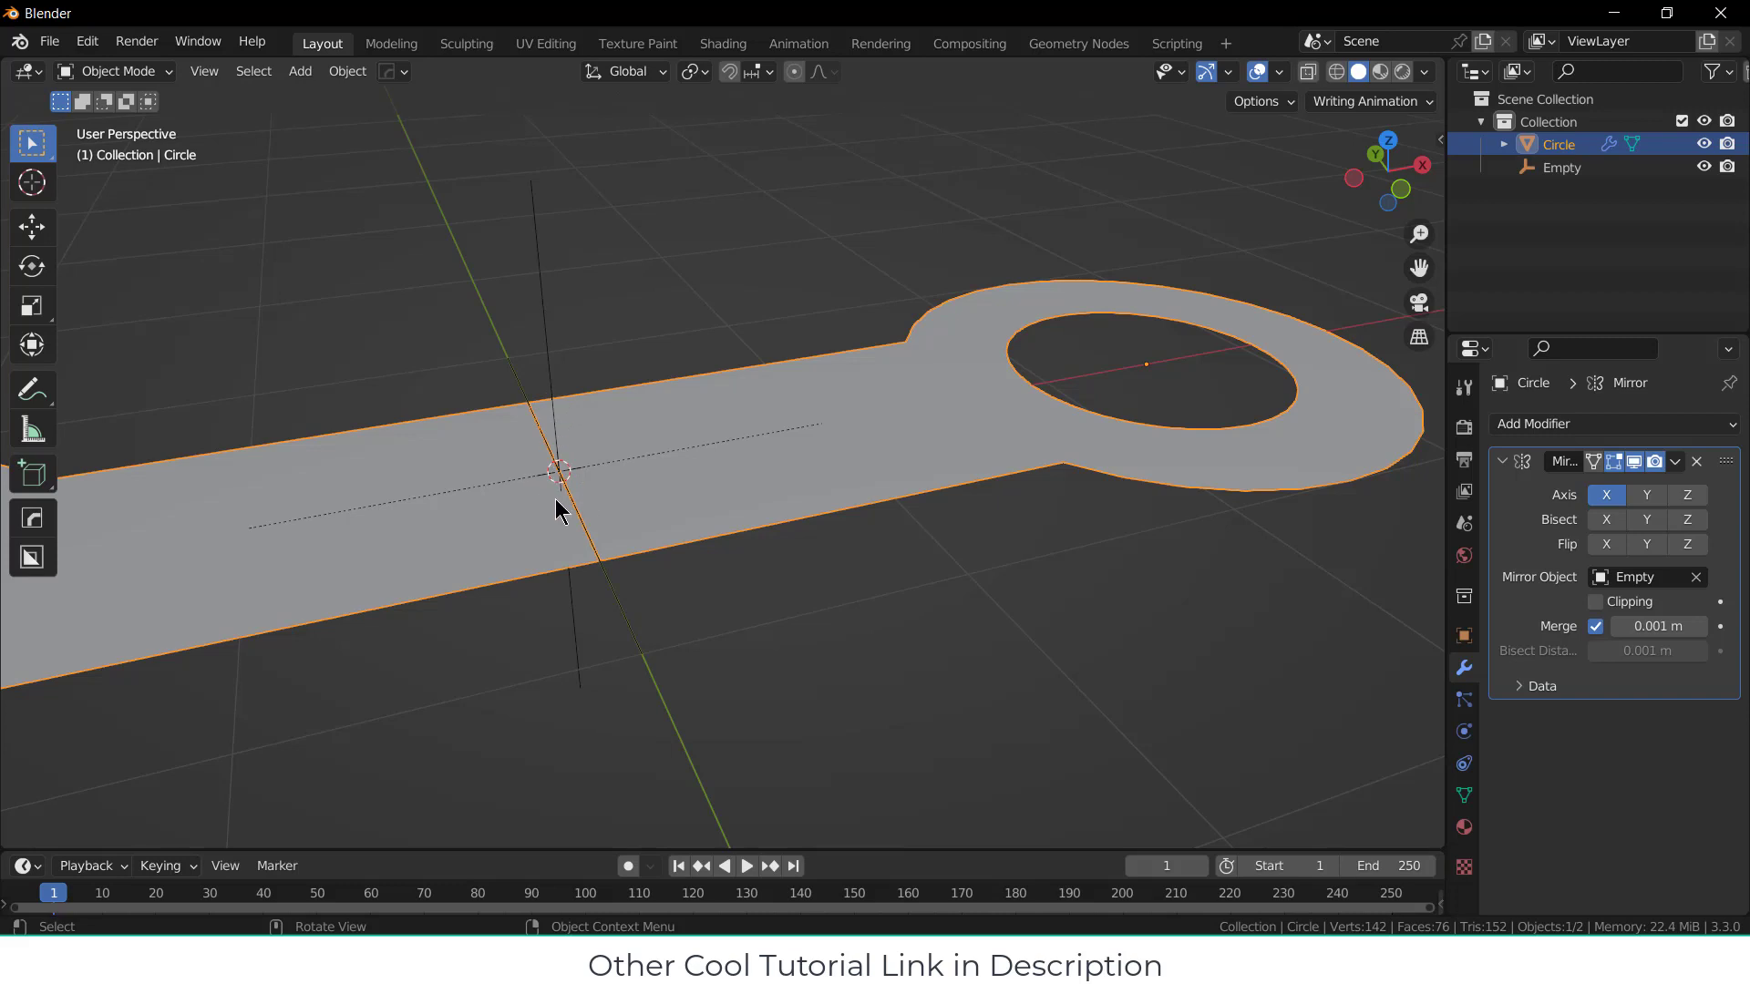
# Step: In top view, box-select the column of vertices at the bar's end
pyautogui.press('KP_7')
pyautogui.scroll(4, 647, 467)
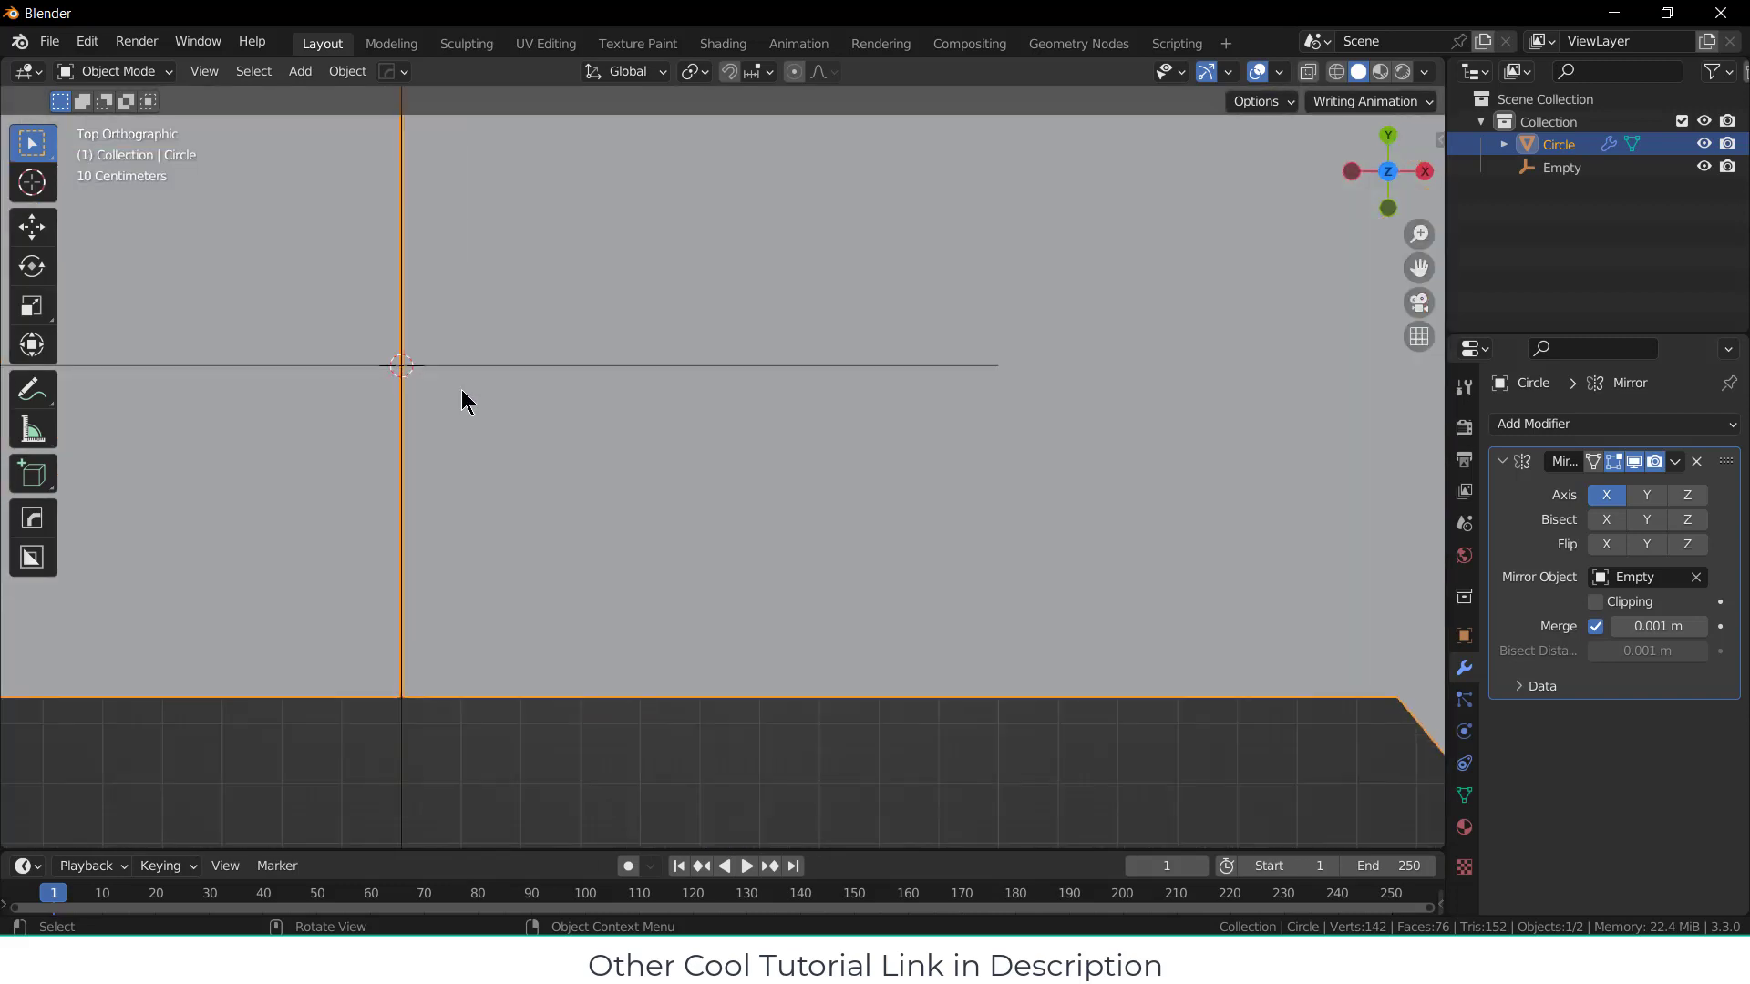
pyautogui.scroll(1, 371, 492)
pyautogui.scroll(-2, 370, 505)
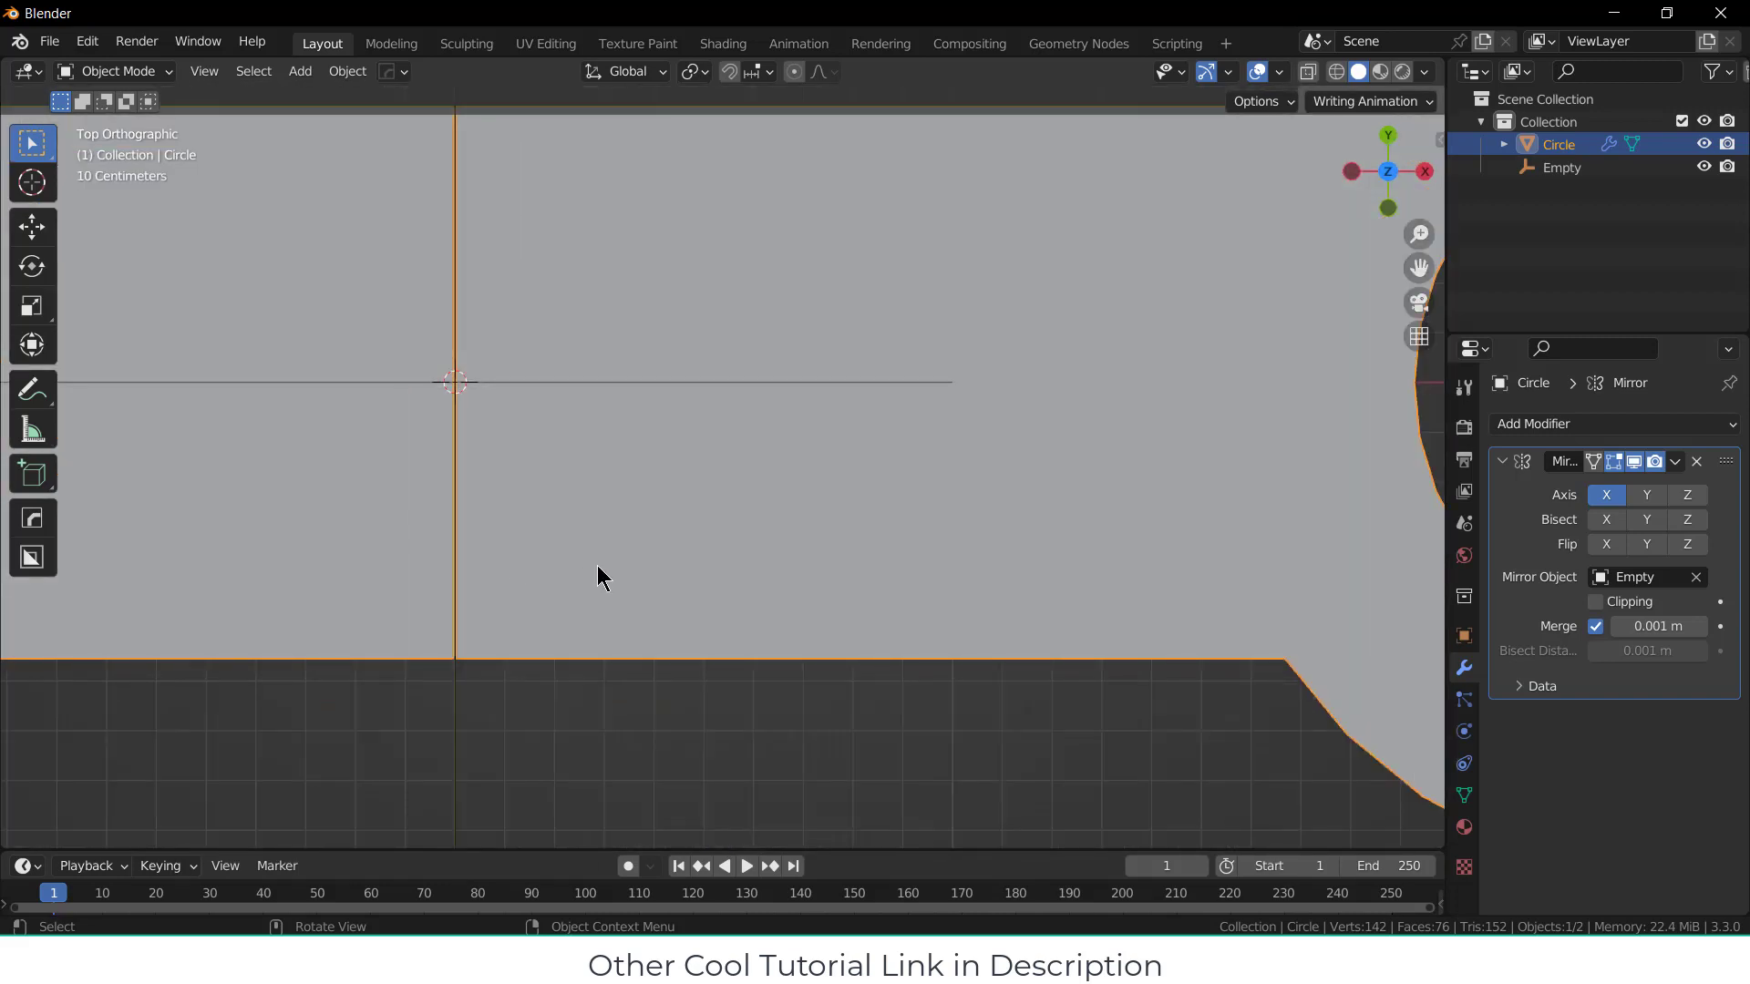
pyautogui.press('Tab')
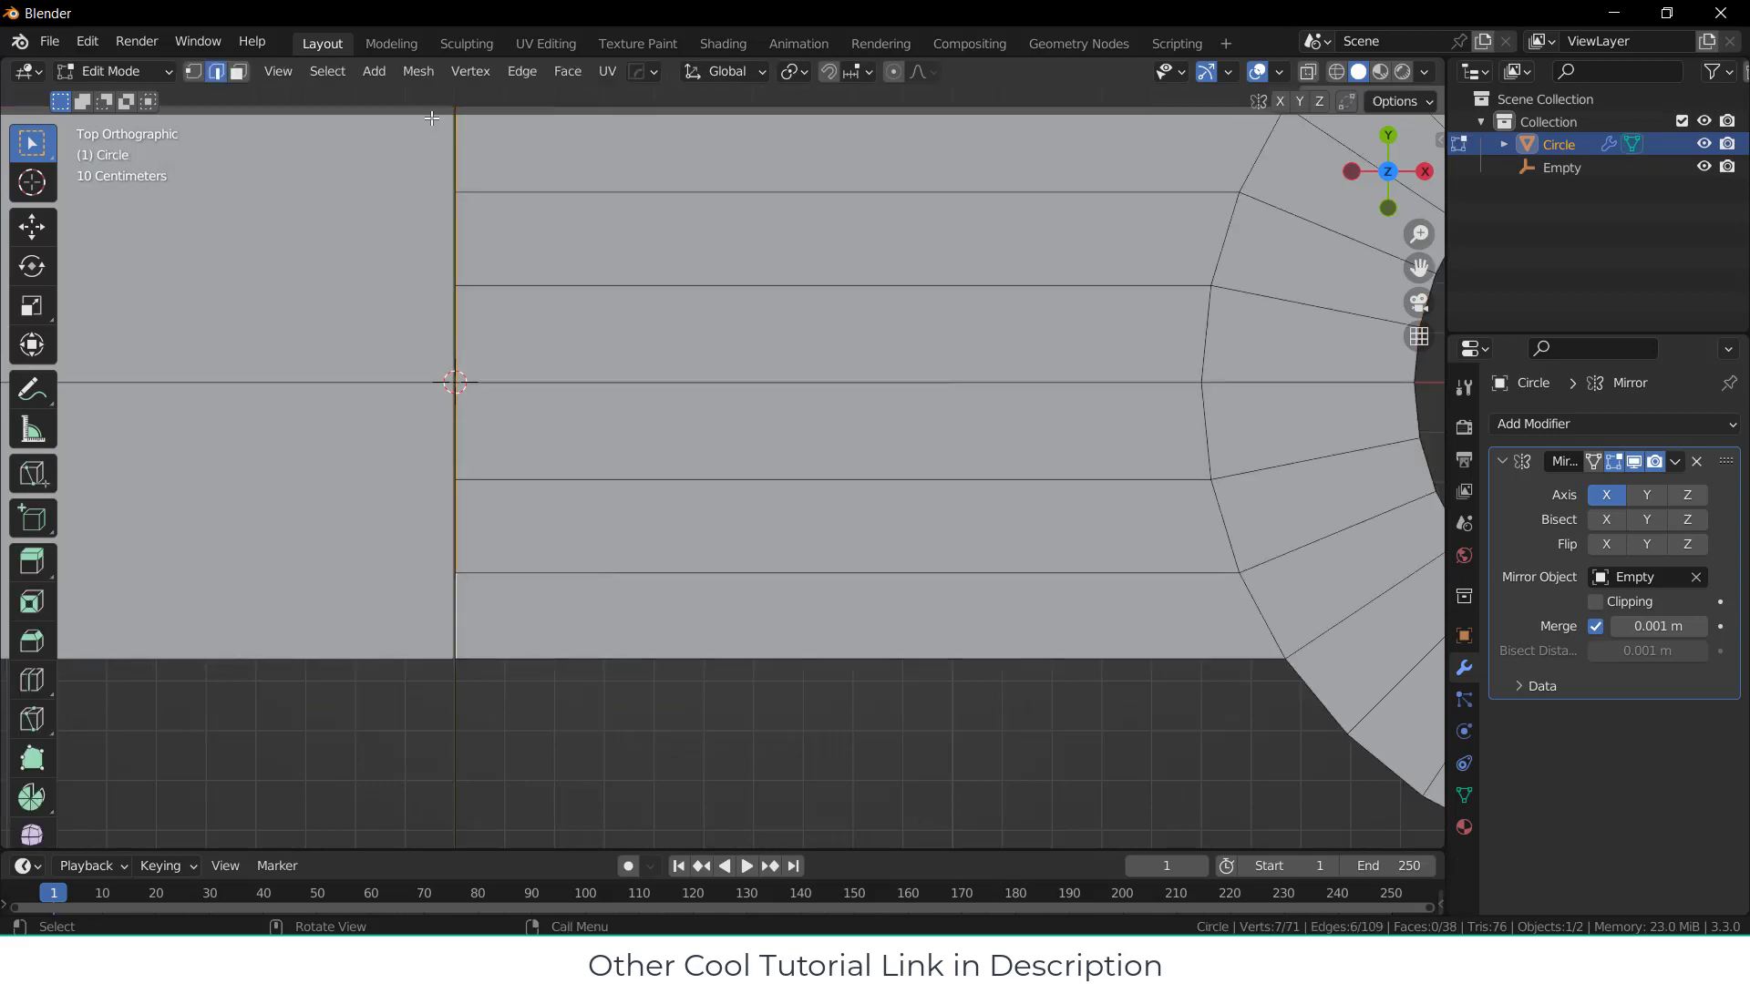
pyautogui.scroll(2, 459, 287)
pyautogui.scroll(-3, 461, 286)
pyautogui.moveTo(470, 121); pyautogui.dragTo(607, 675)
# Step: Nudge the end vertices along X so both mirrored halves meet at the centre
pyautogui.press('g')
pyautogui.press('x')
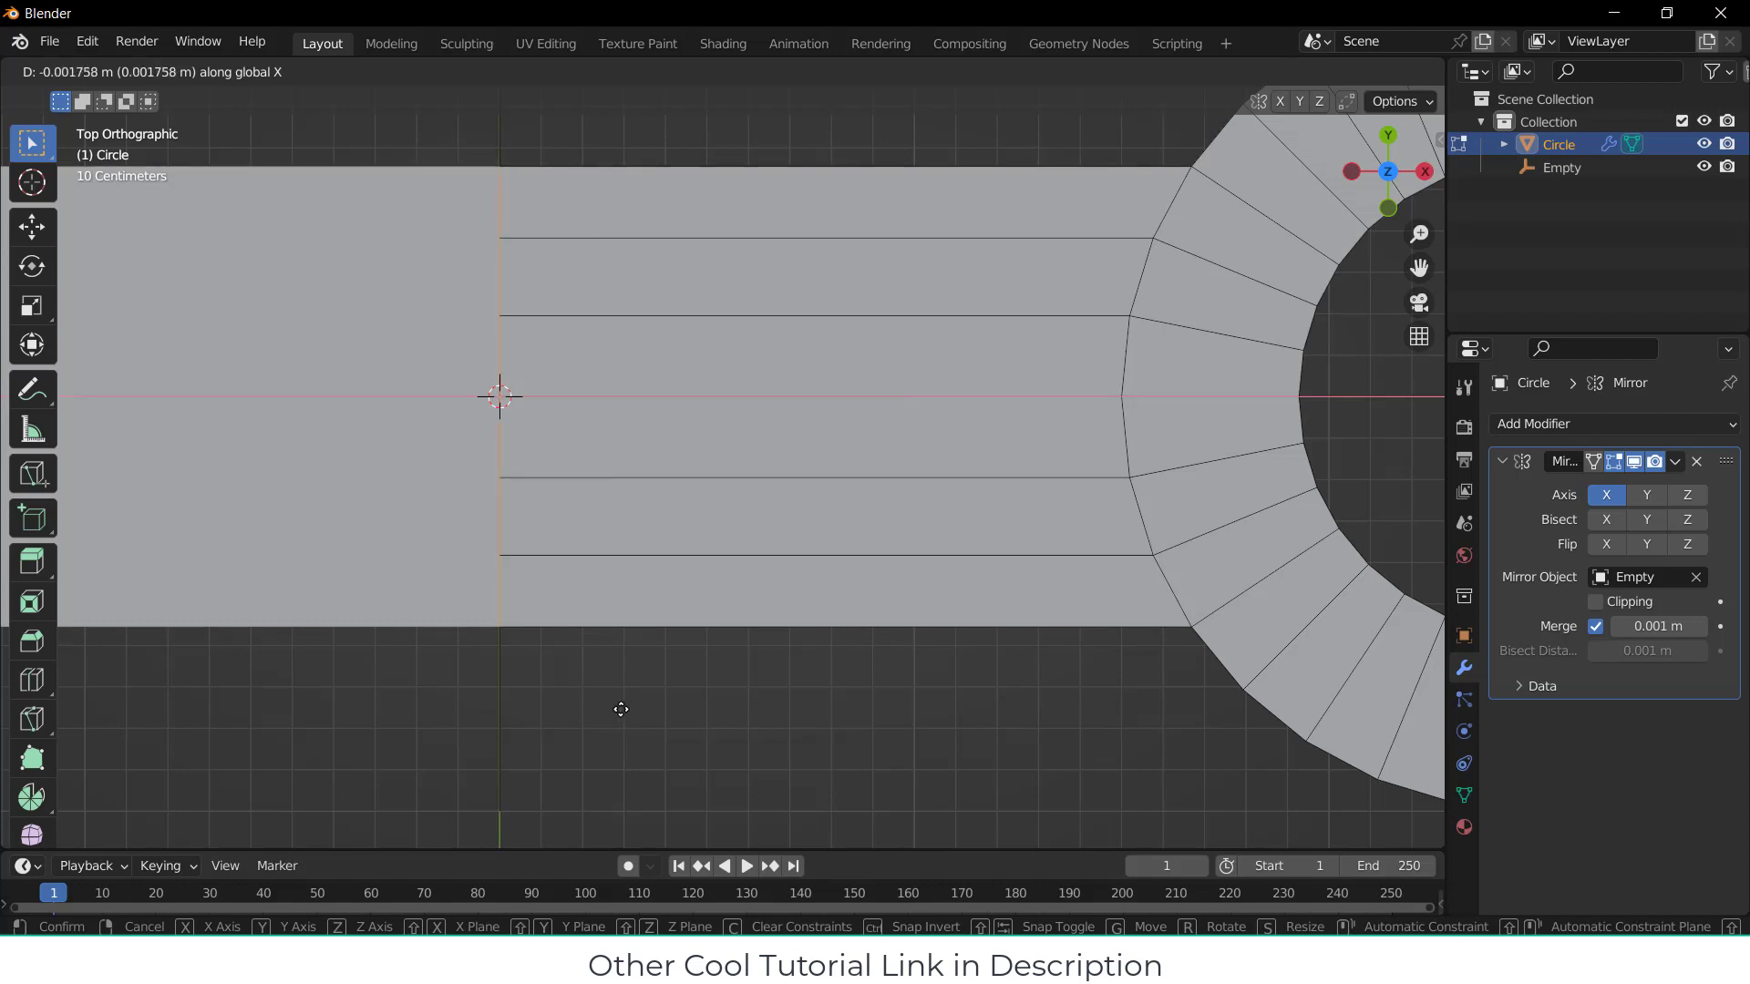
pyautogui.click(620, 709)
pyautogui.press('Tab')
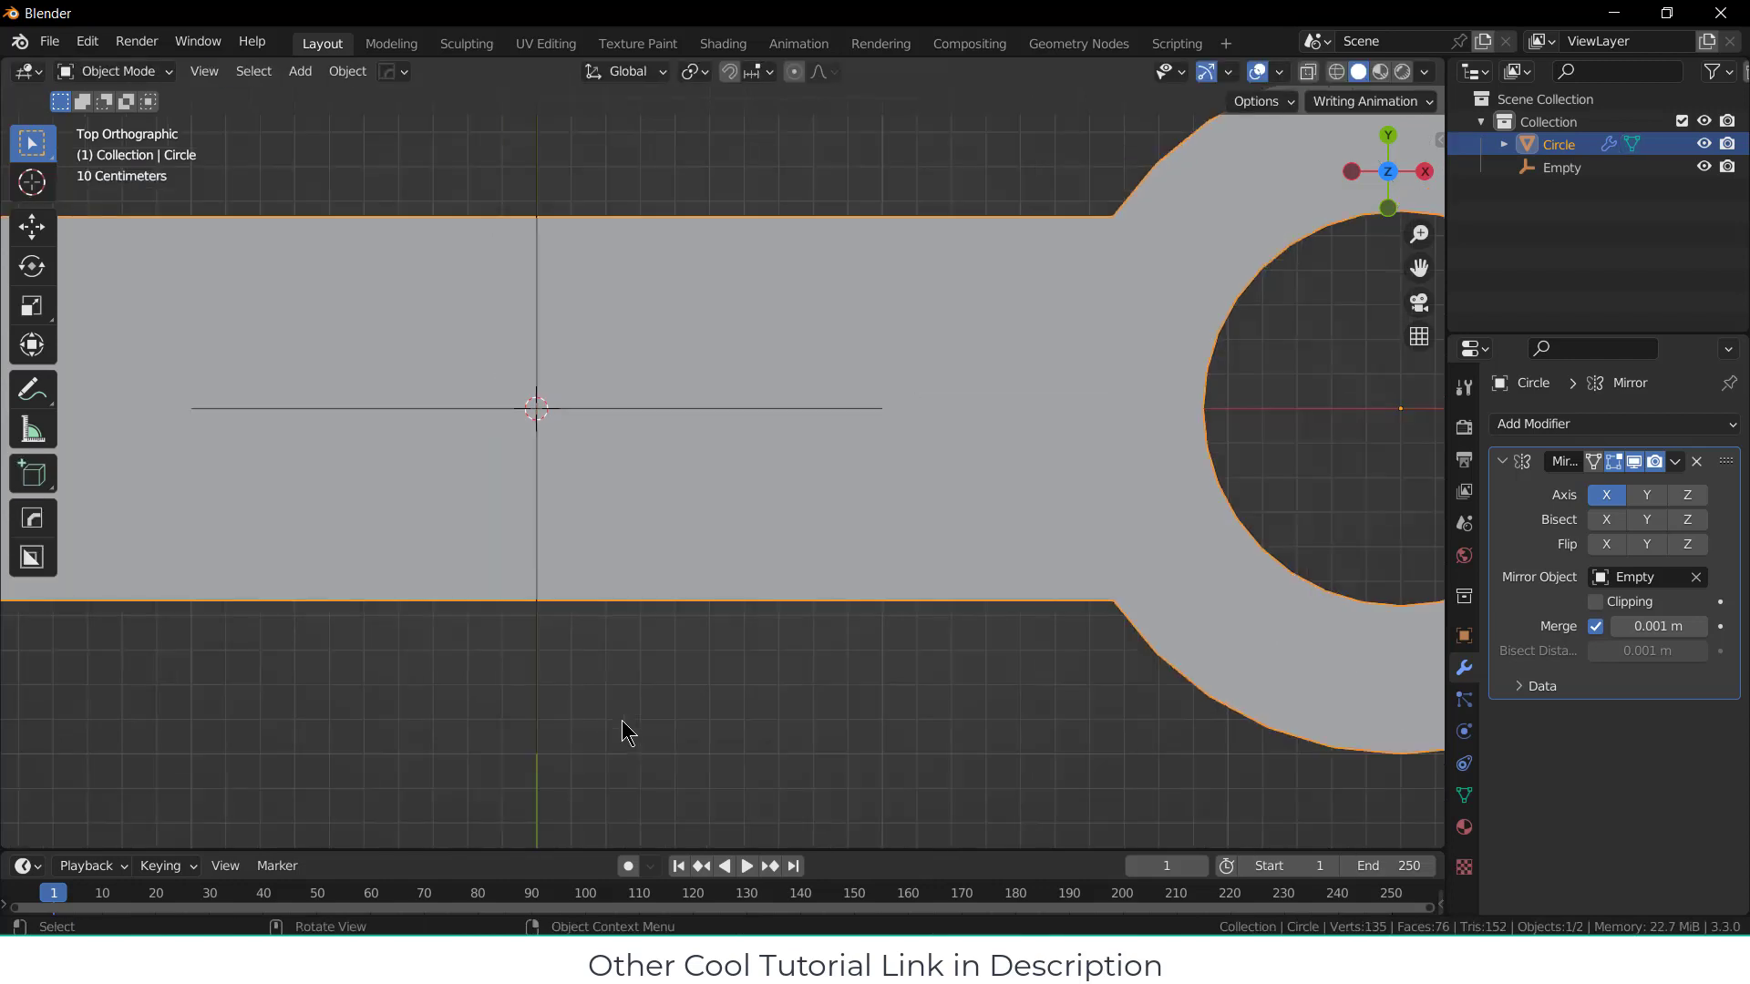
pyautogui.moveTo(621, 720); pyautogui.dragTo(625, 605, button='middle')
pyautogui.press('Tab')
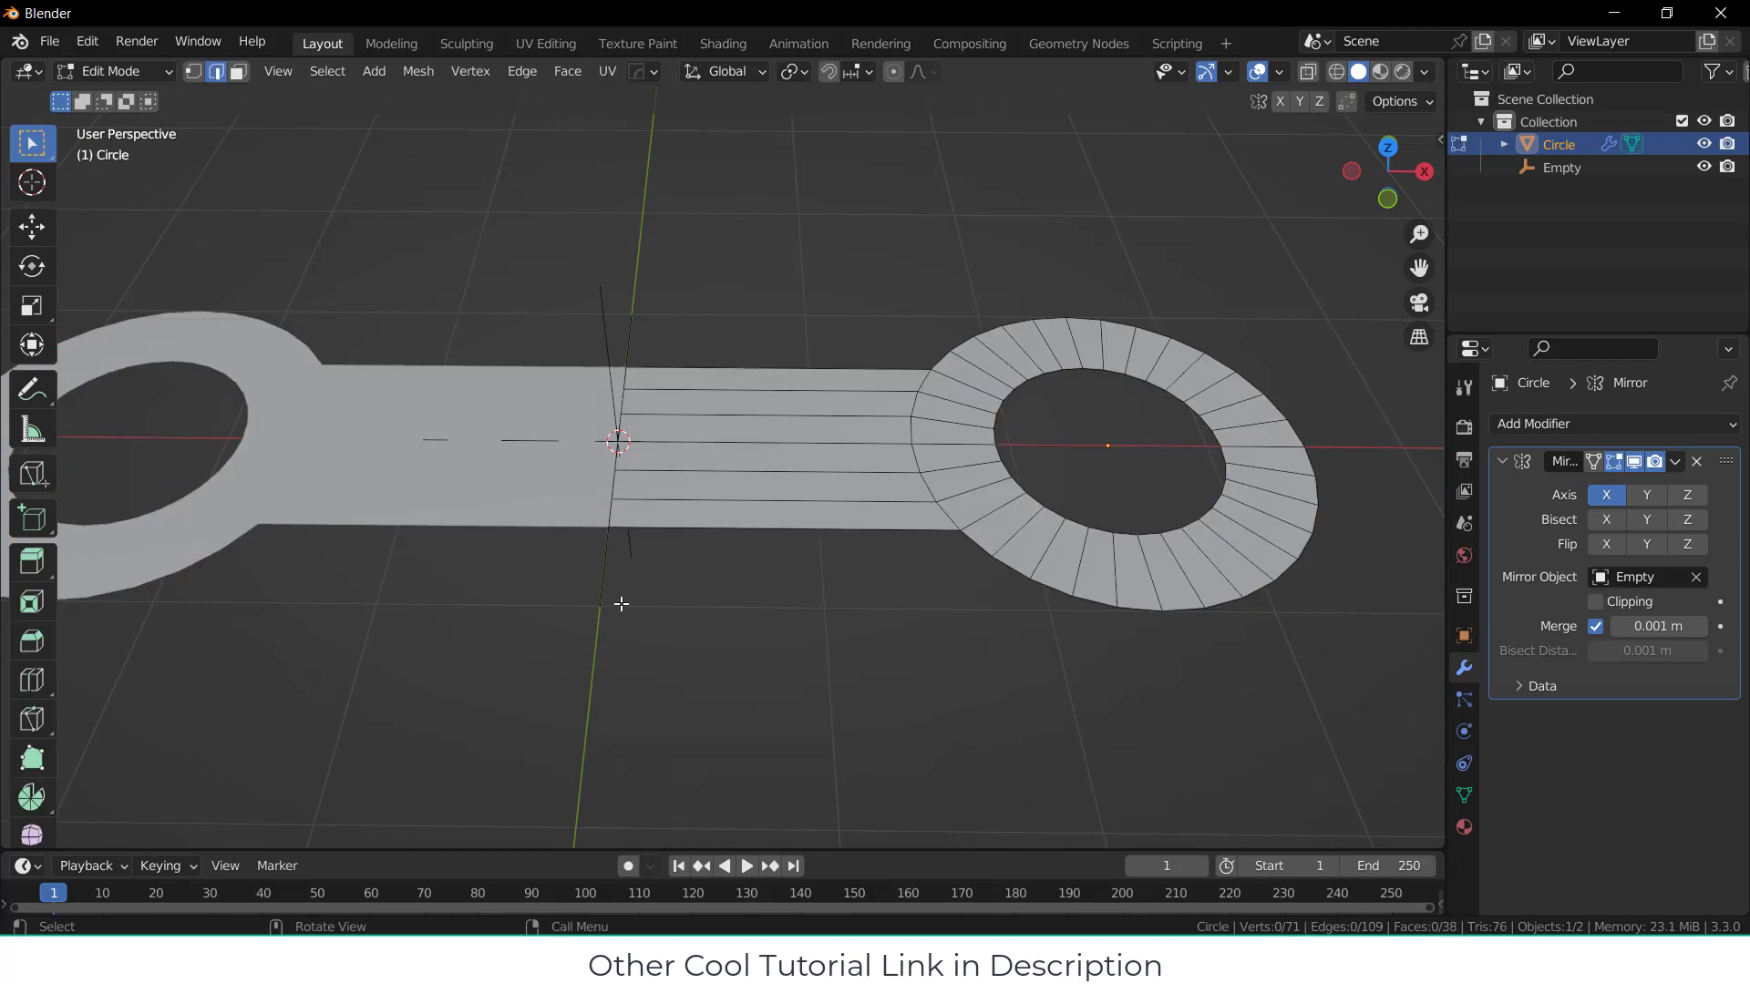
pyautogui.moveTo(734, 559); pyautogui.dragTo(749, 641, button='middle')
pyautogui.press('KP_7')
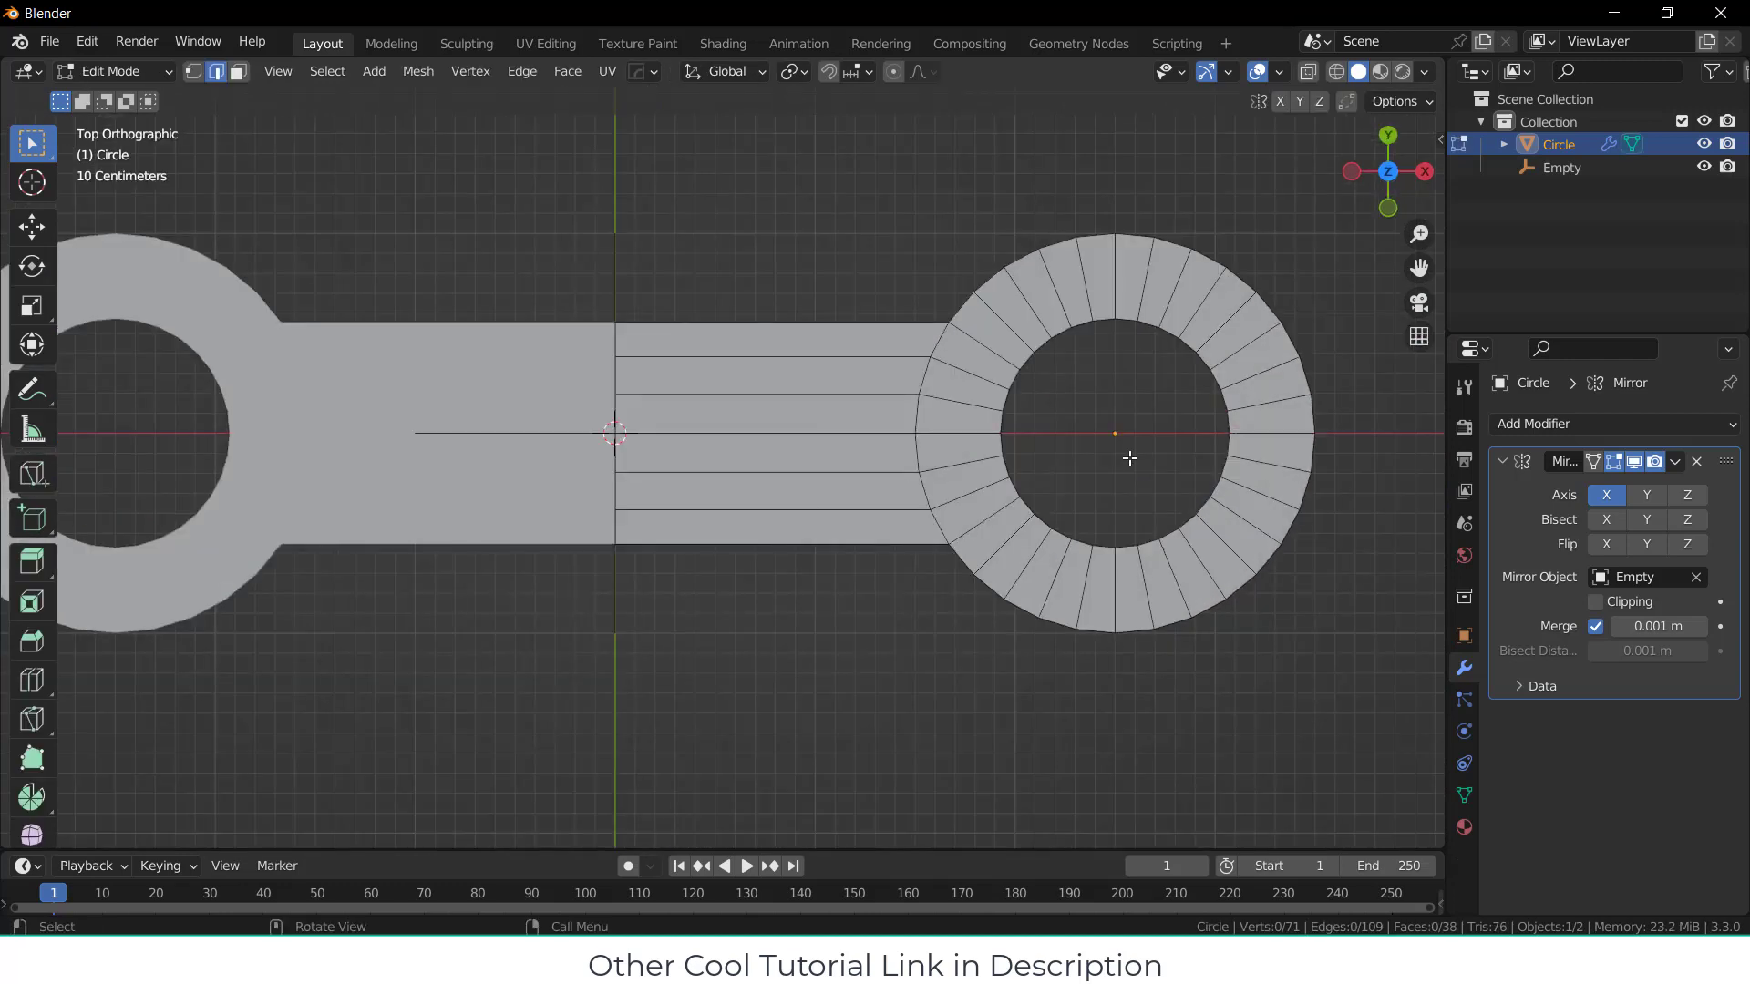
# Step: Add six evenly spaced loop cuts across the bar
pyautogui.press('a')
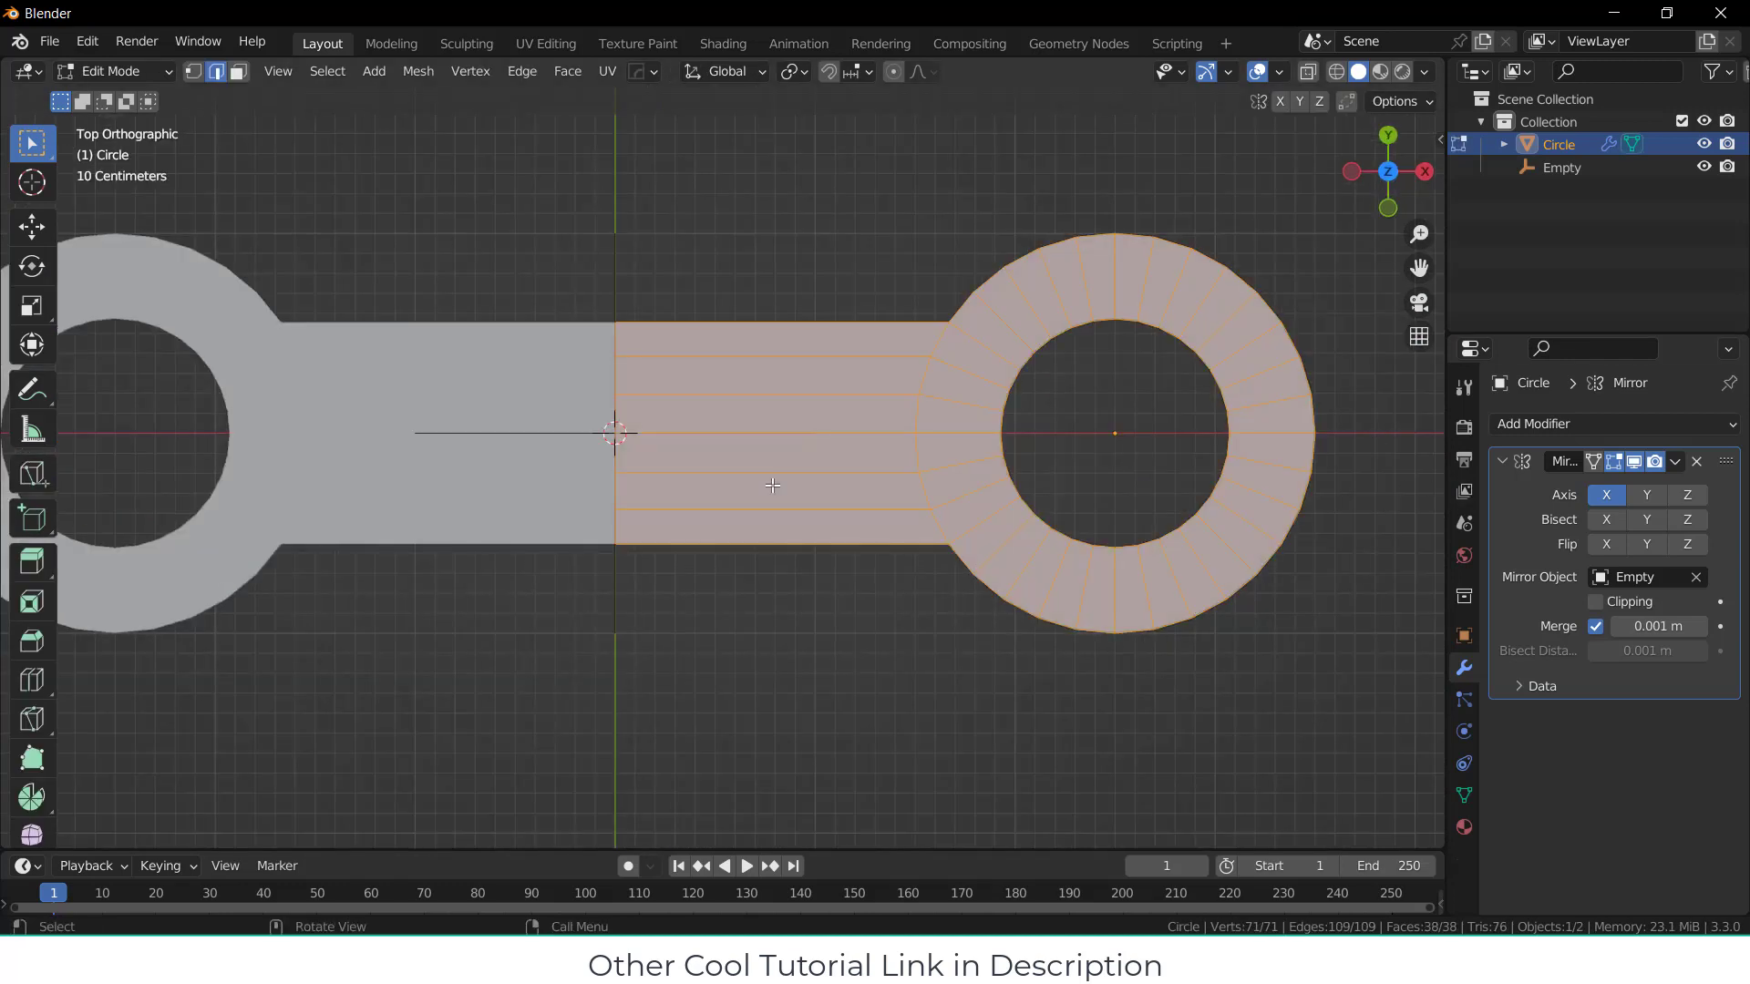
pyautogui.hotkey('ctrl', 'r')
pyautogui.scroll(5, 746, 444)
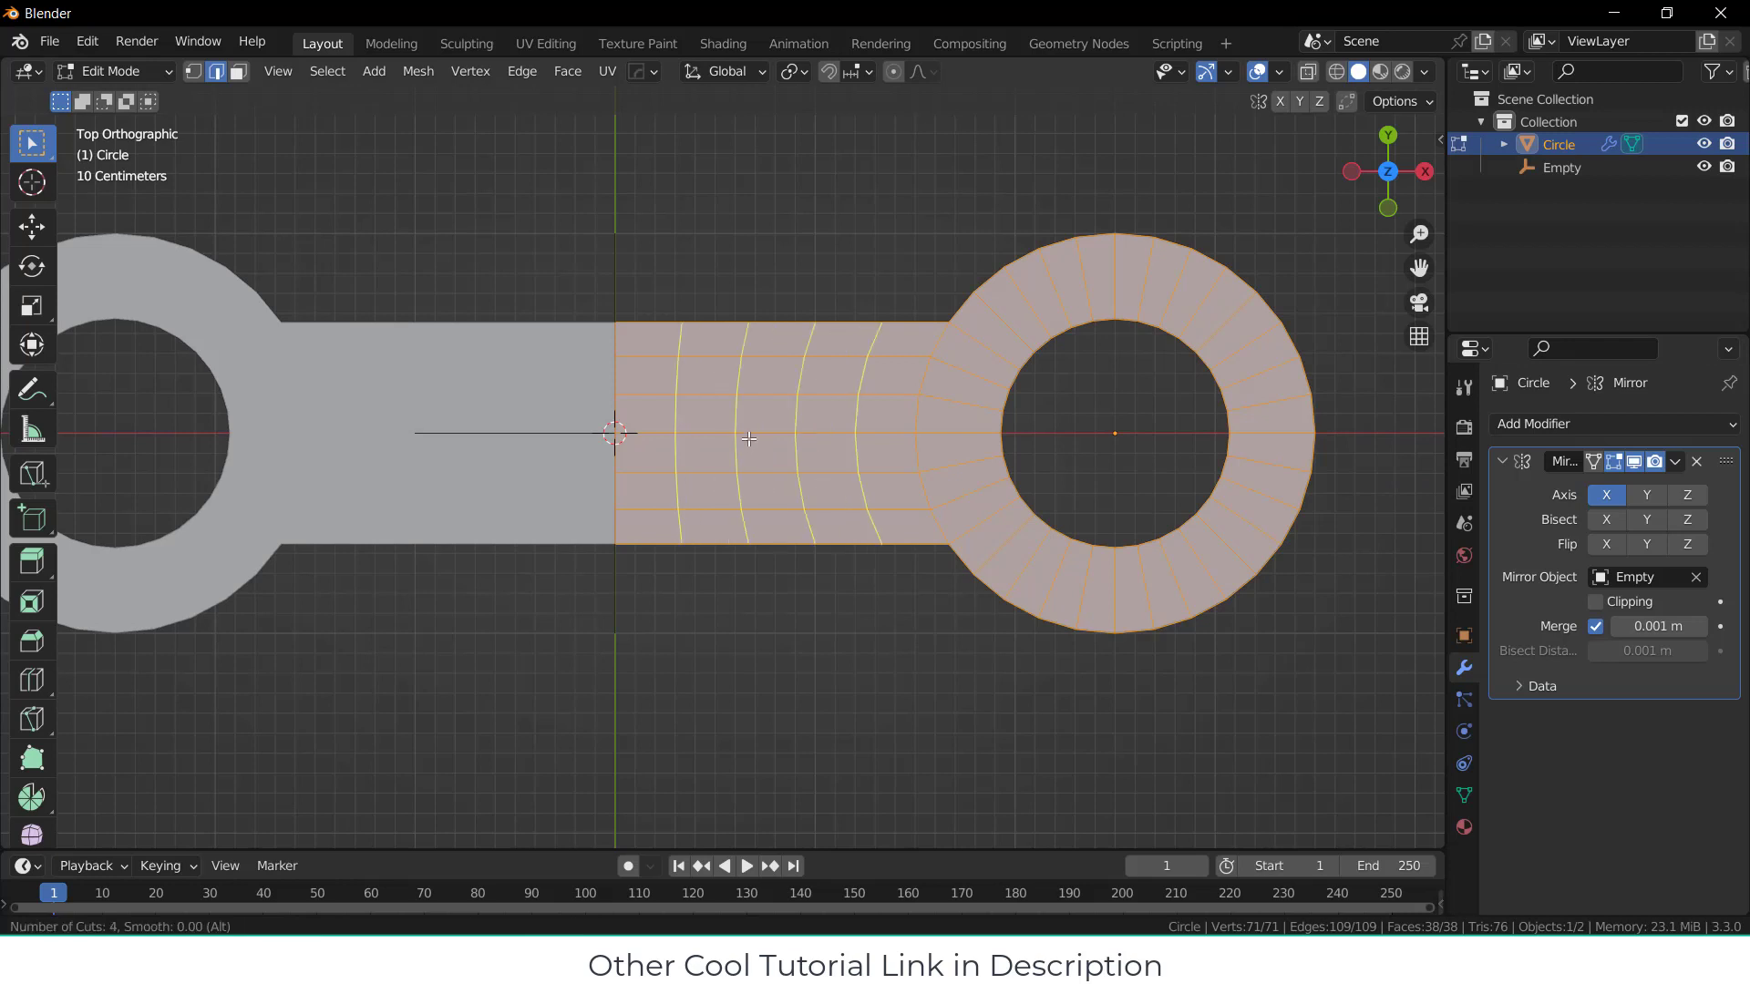
pyautogui.click(748, 439)
pyautogui.rightClick(748, 439)
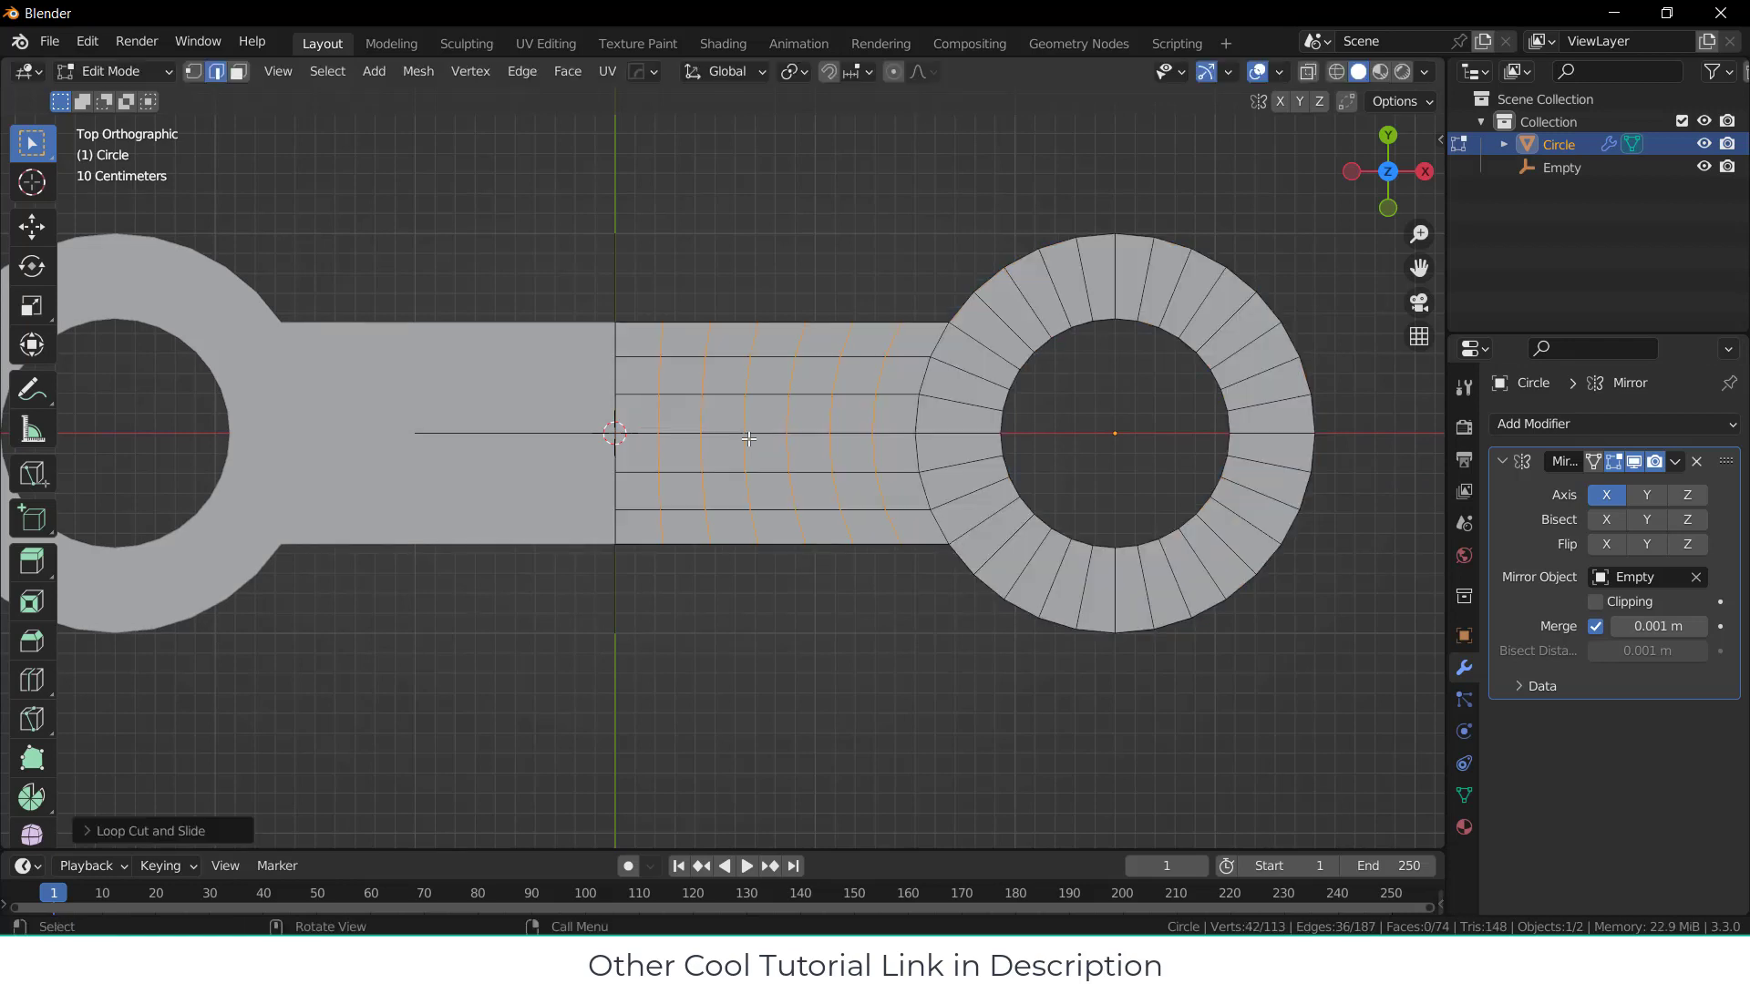
pyautogui.click(833, 667)
pyautogui.moveTo(833, 667); pyautogui.dragTo(848, 536, button='middle')
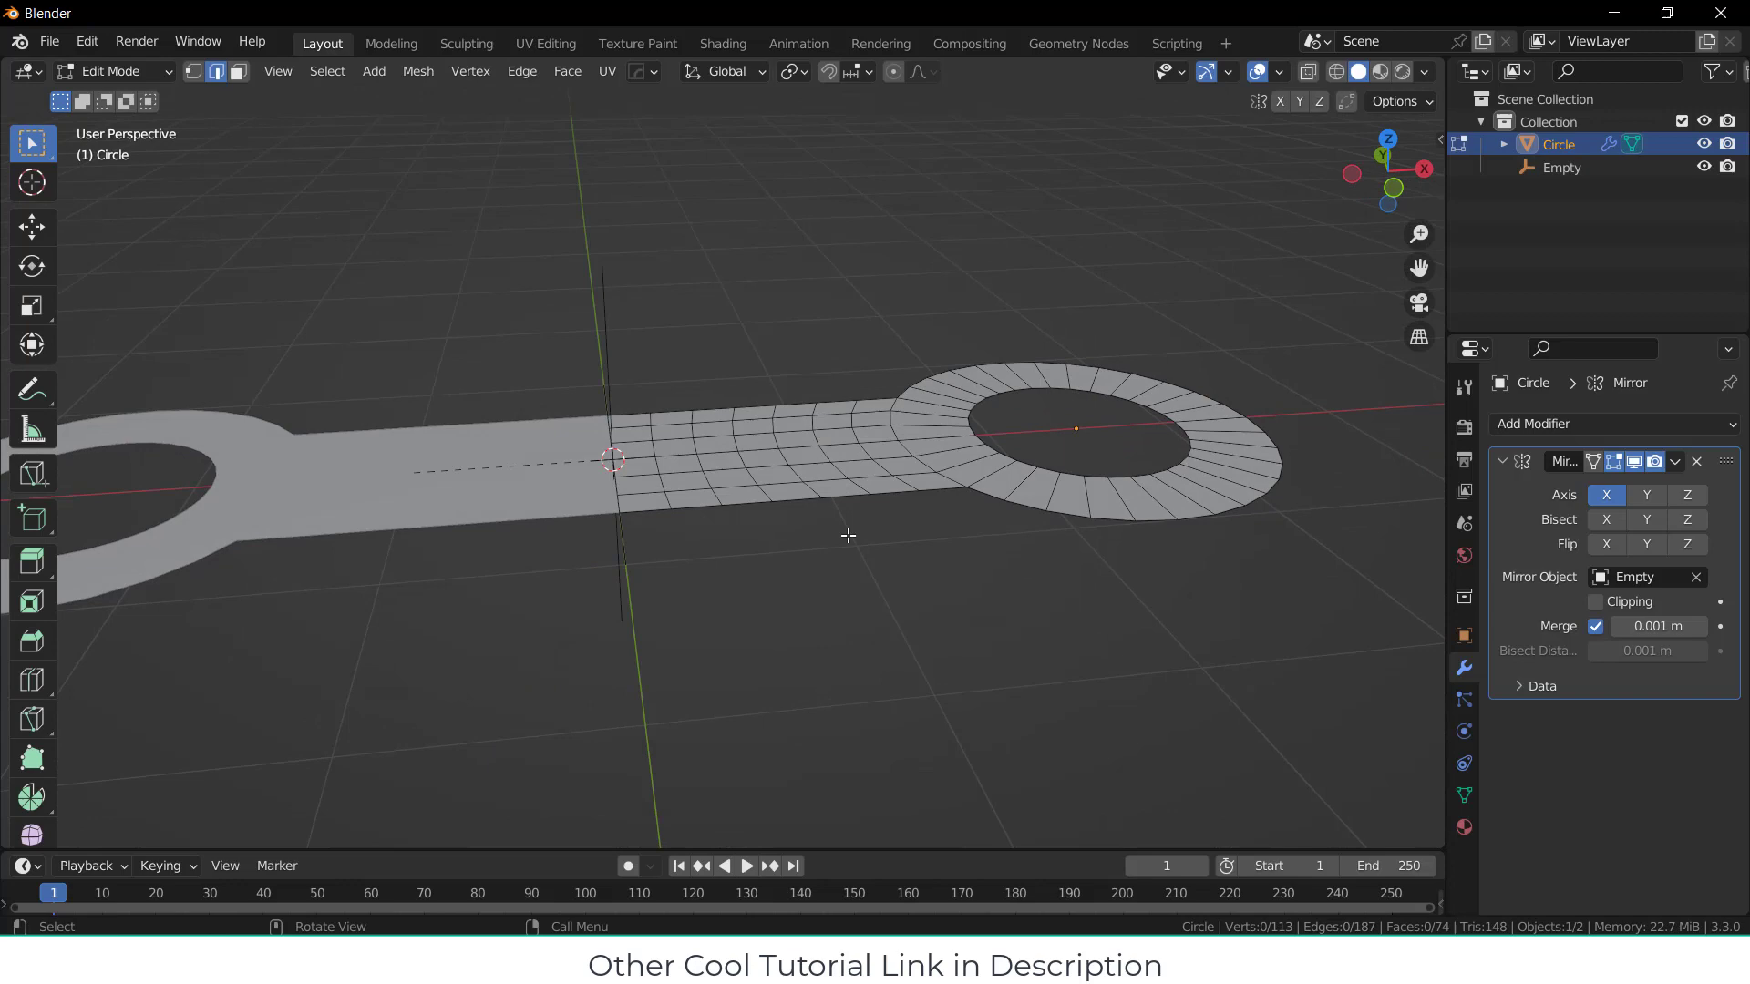
# Step: Apply the Mirror modifier so both halves become real geometry
pyautogui.press('Tab')
pyautogui.click(1676, 461)
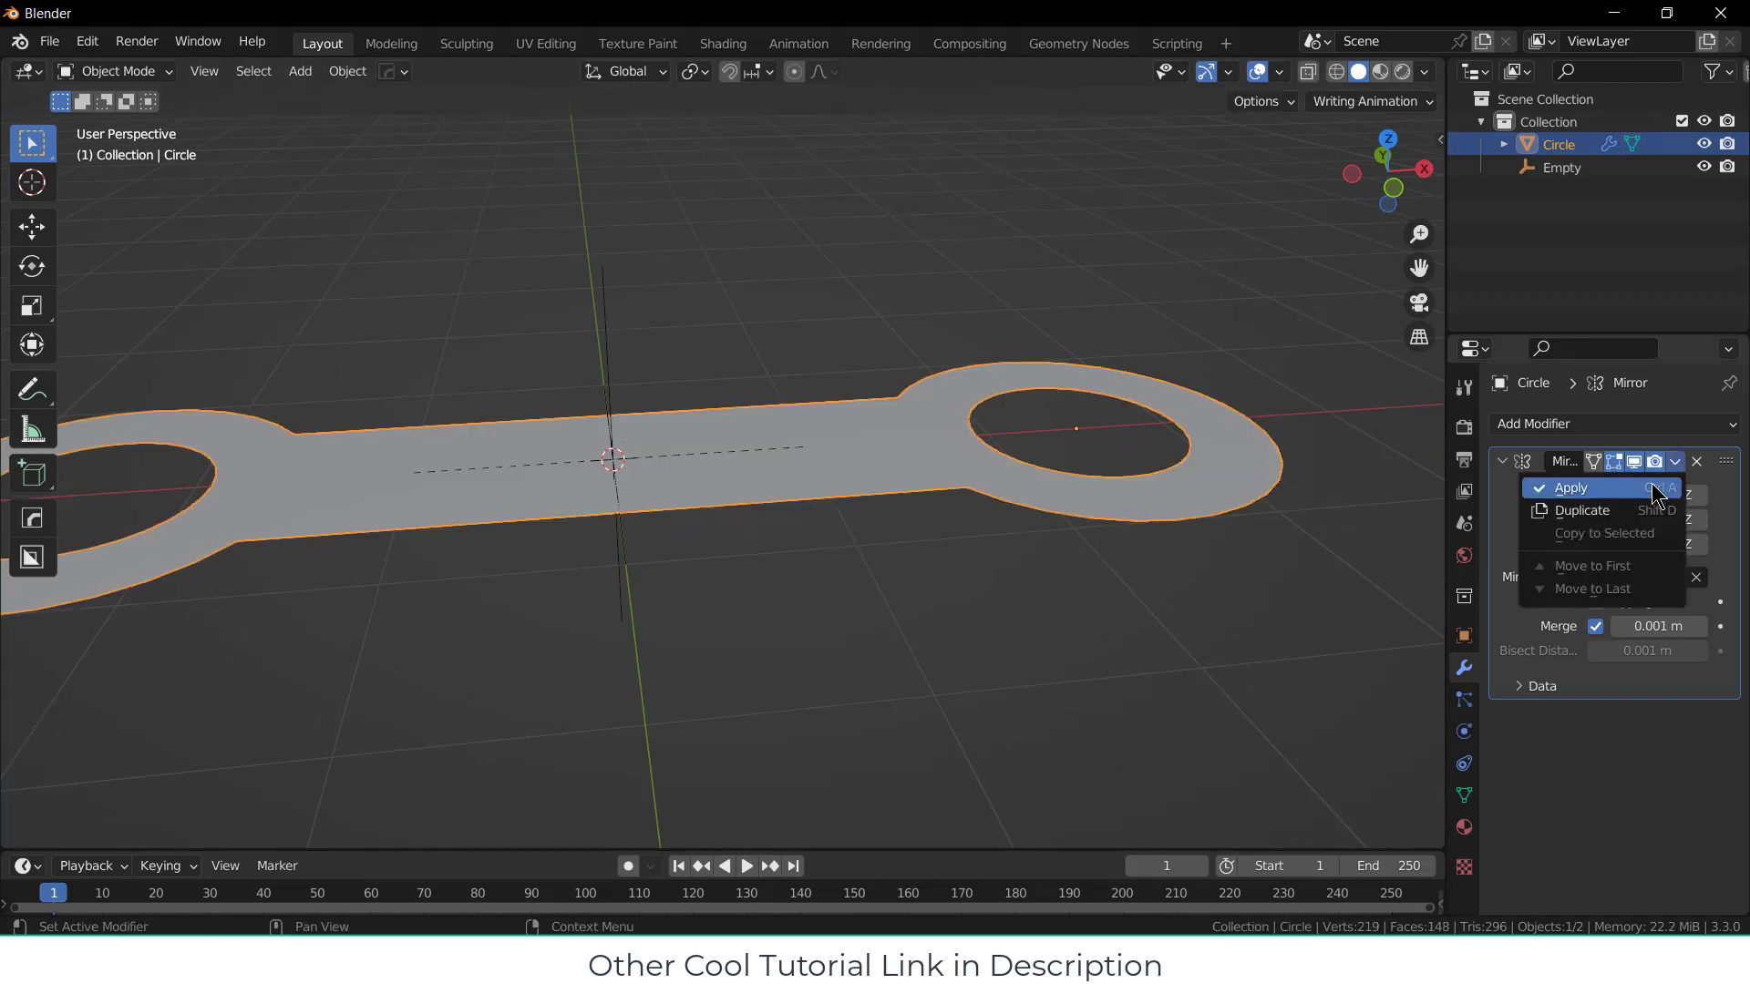
pyautogui.click(1570, 483)
pyautogui.press('Tab')
pyautogui.moveTo(702, 510); pyautogui.dragTo(663, 446, button='middle')
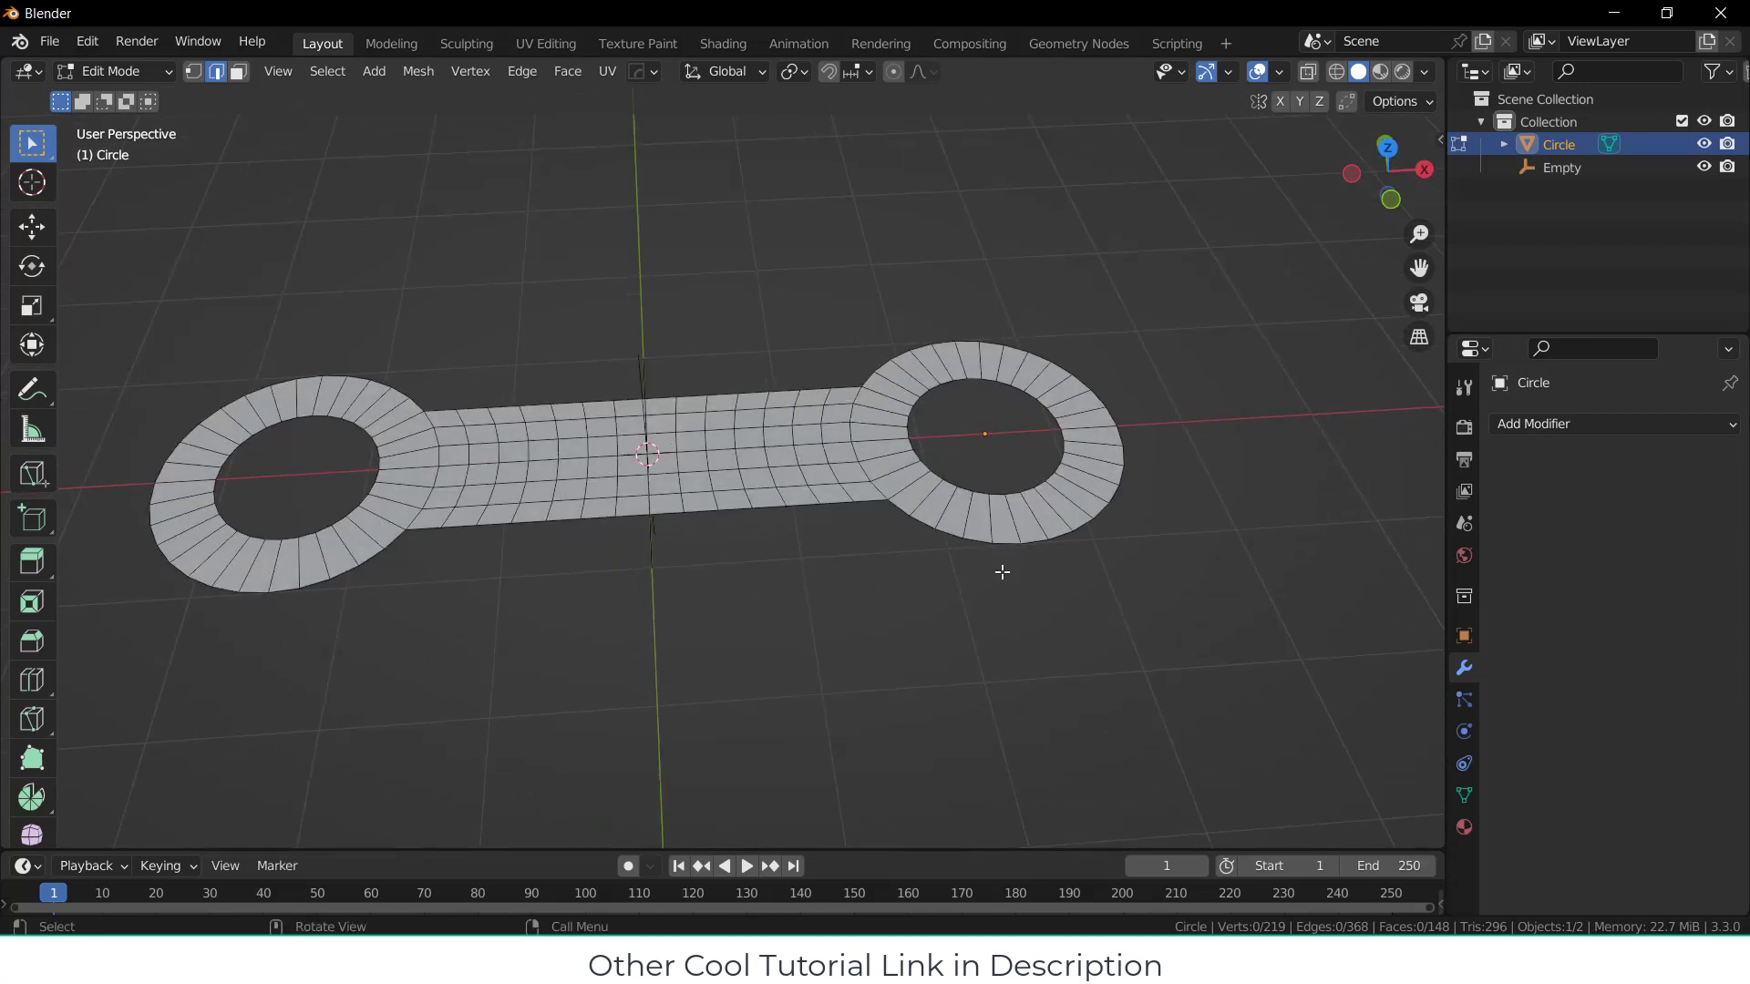
# Step: Add a Simple Deform modifier set to Bend on the Y axis, with the Empty as origin
pyautogui.click(1650, 427)
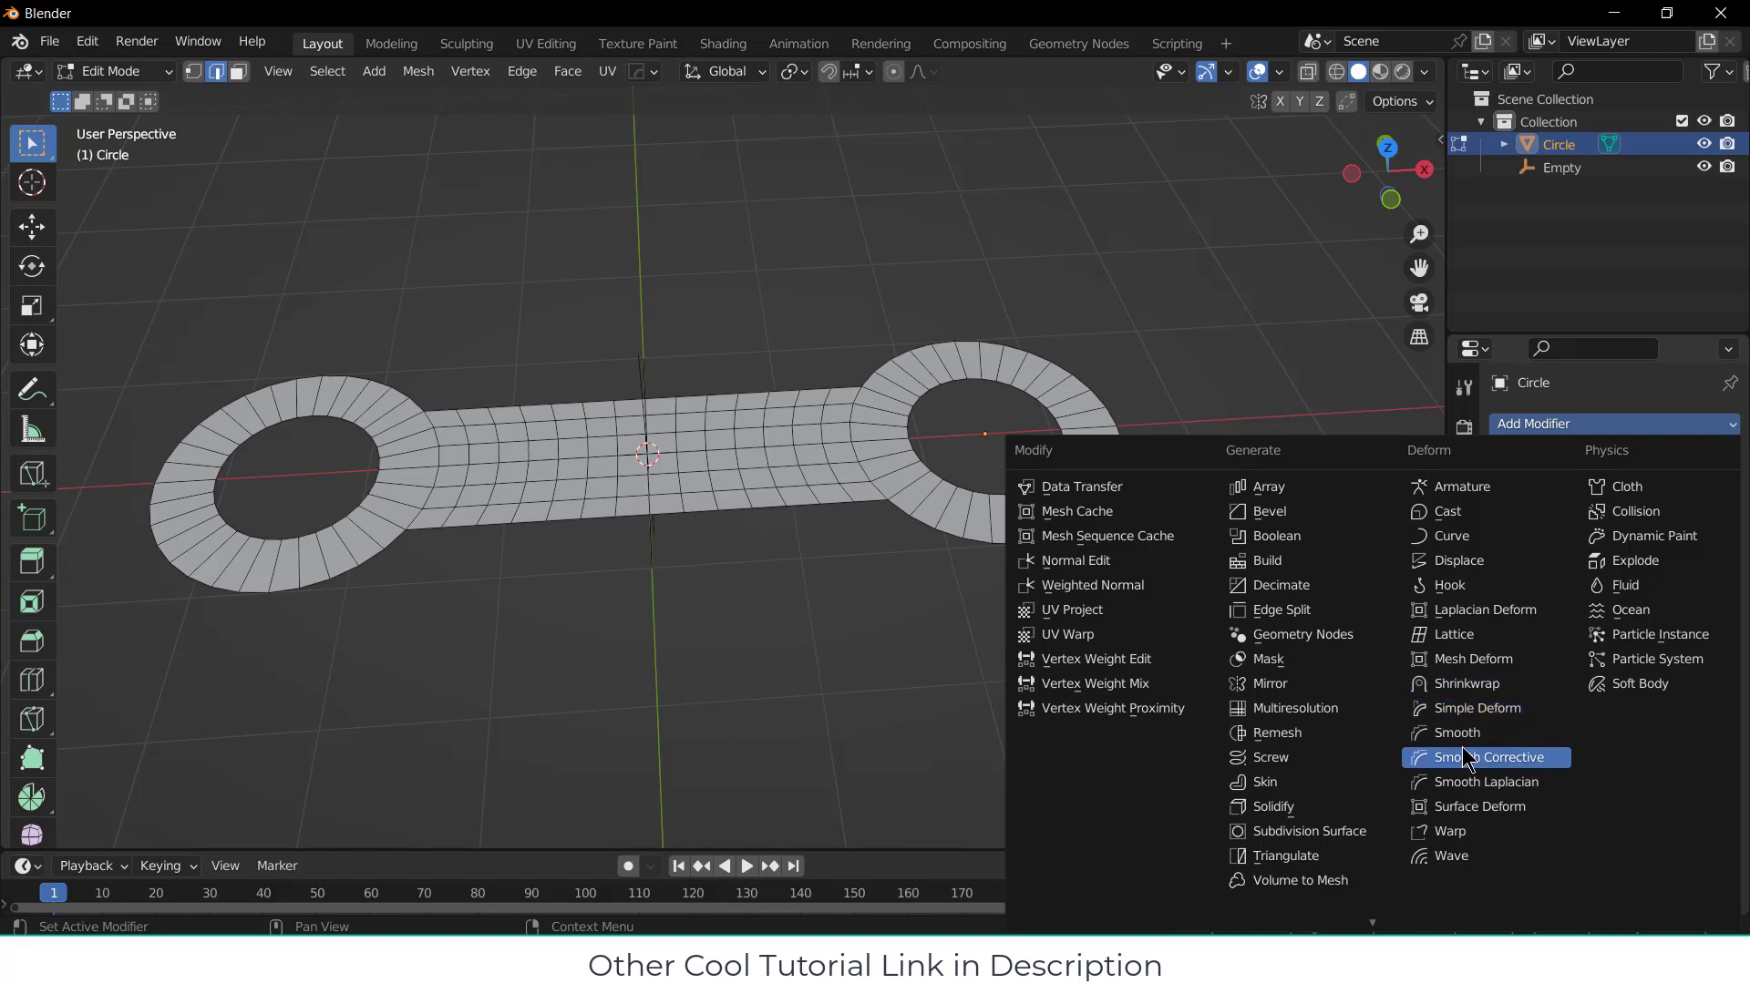
pyautogui.click(1471, 711)
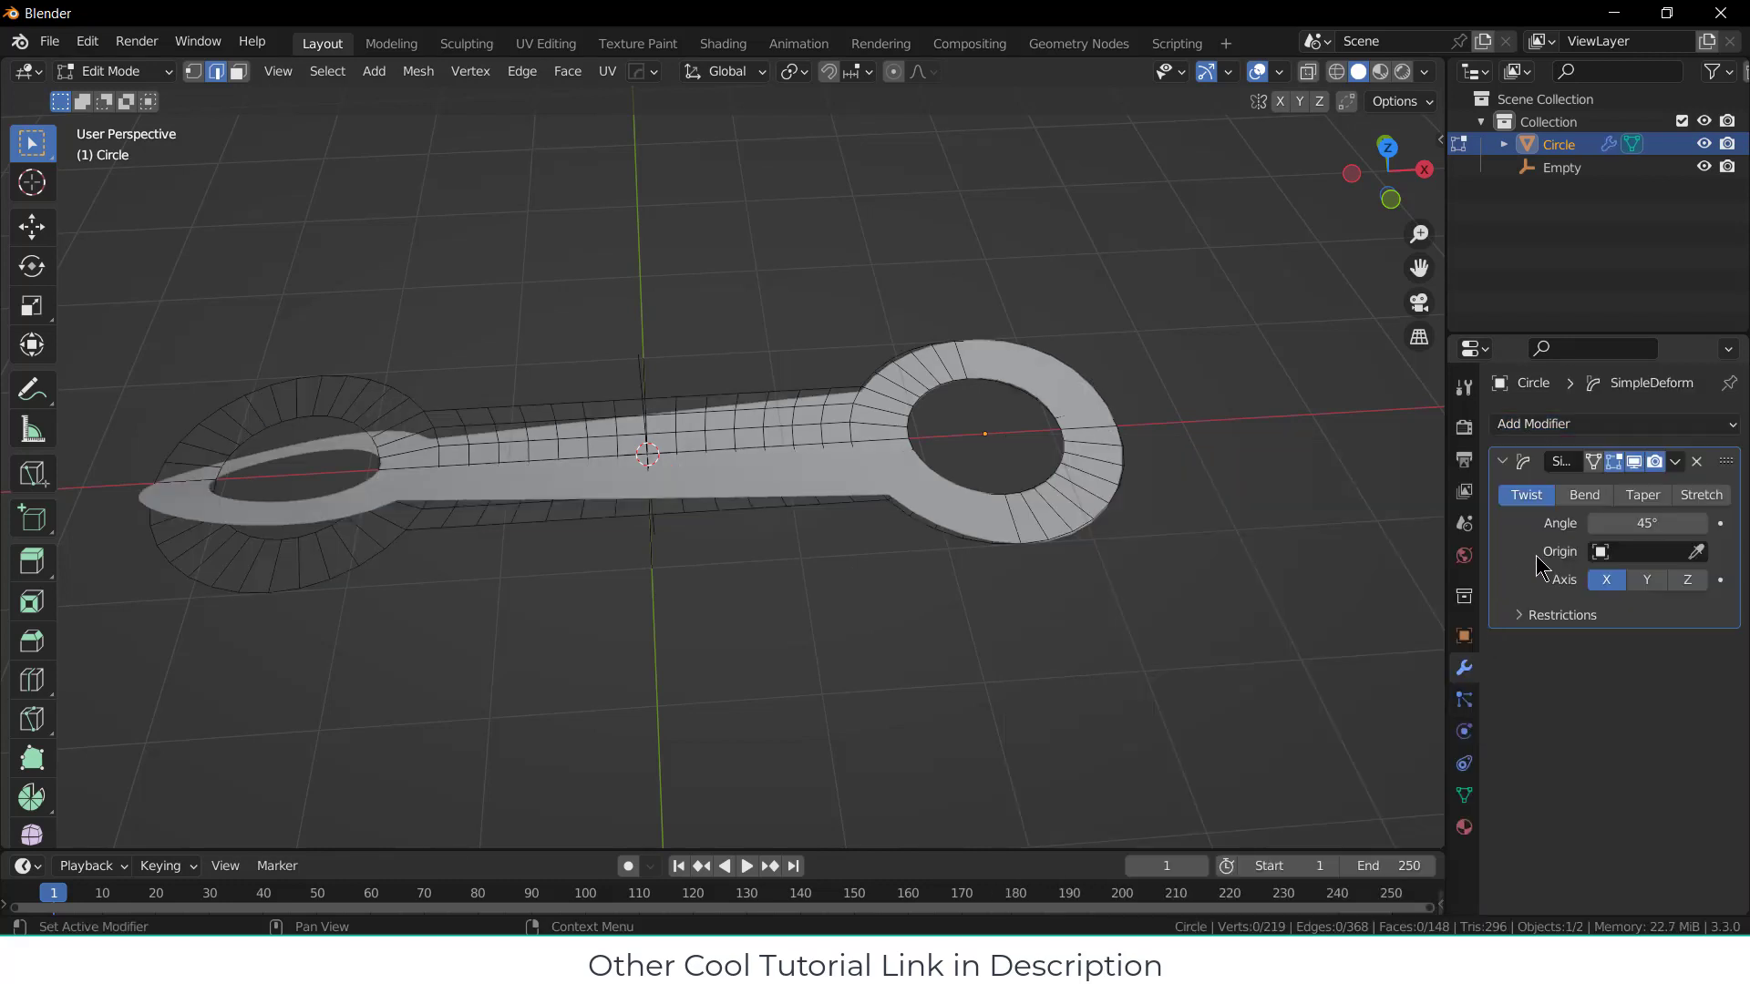
pyautogui.click(1586, 498)
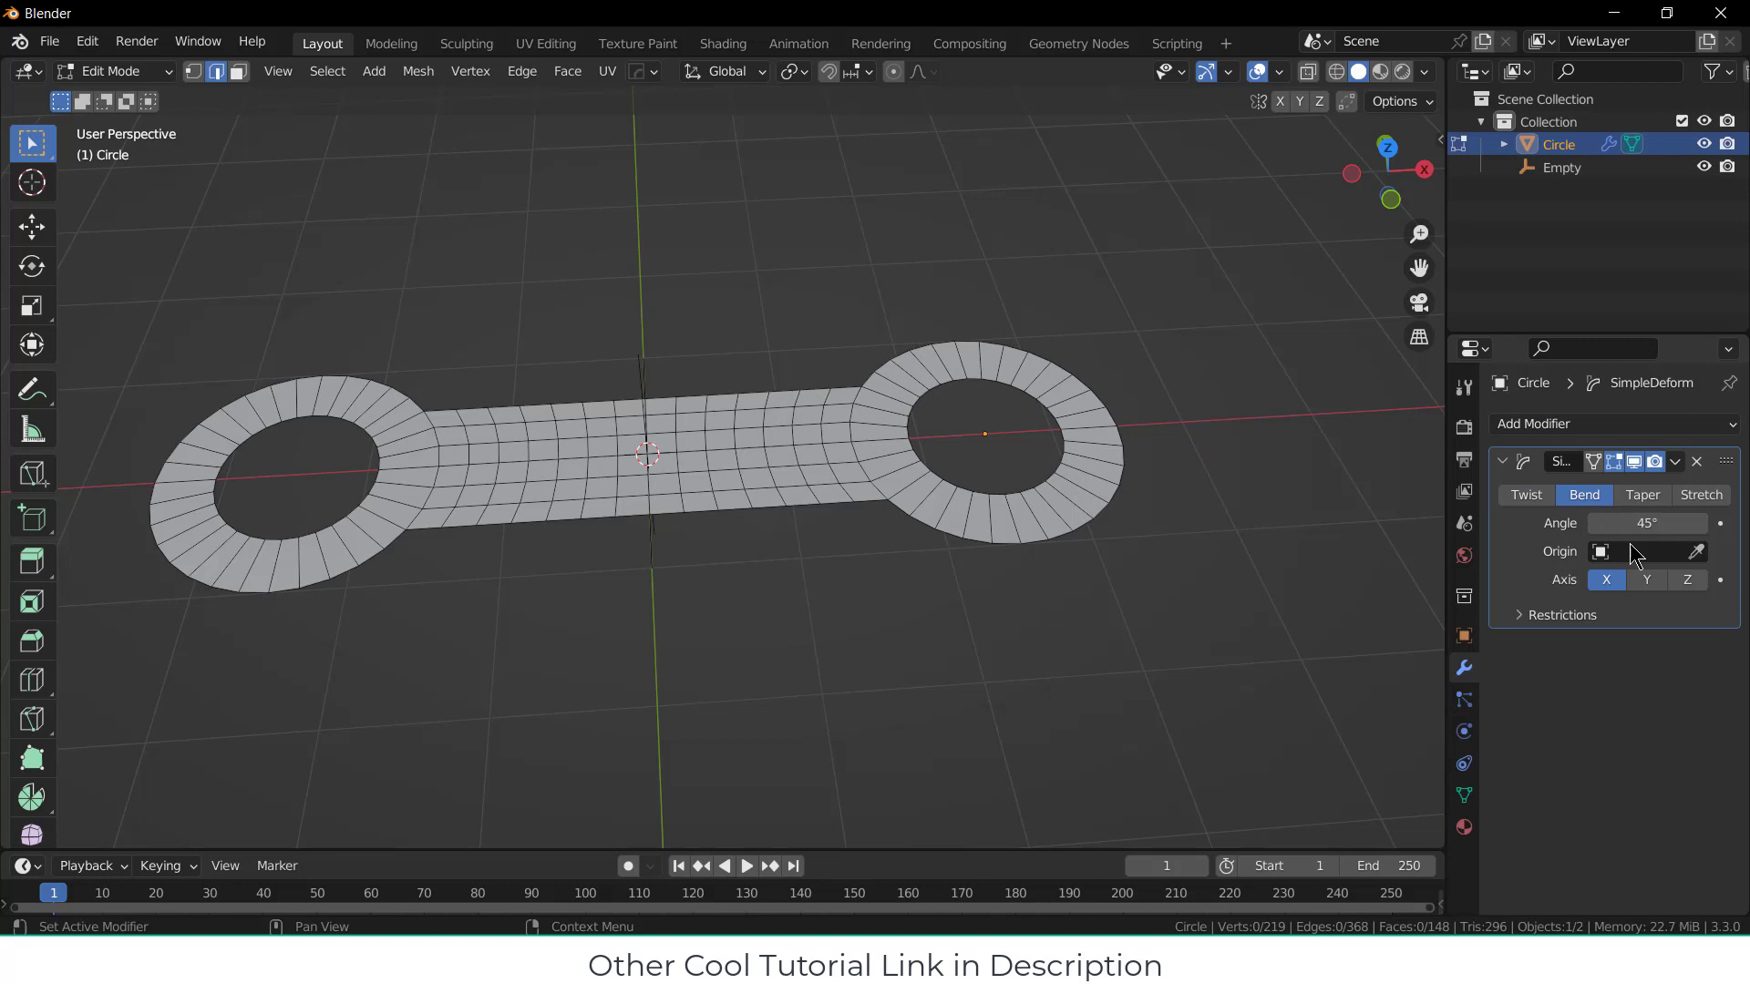
pyautogui.click(1648, 582)
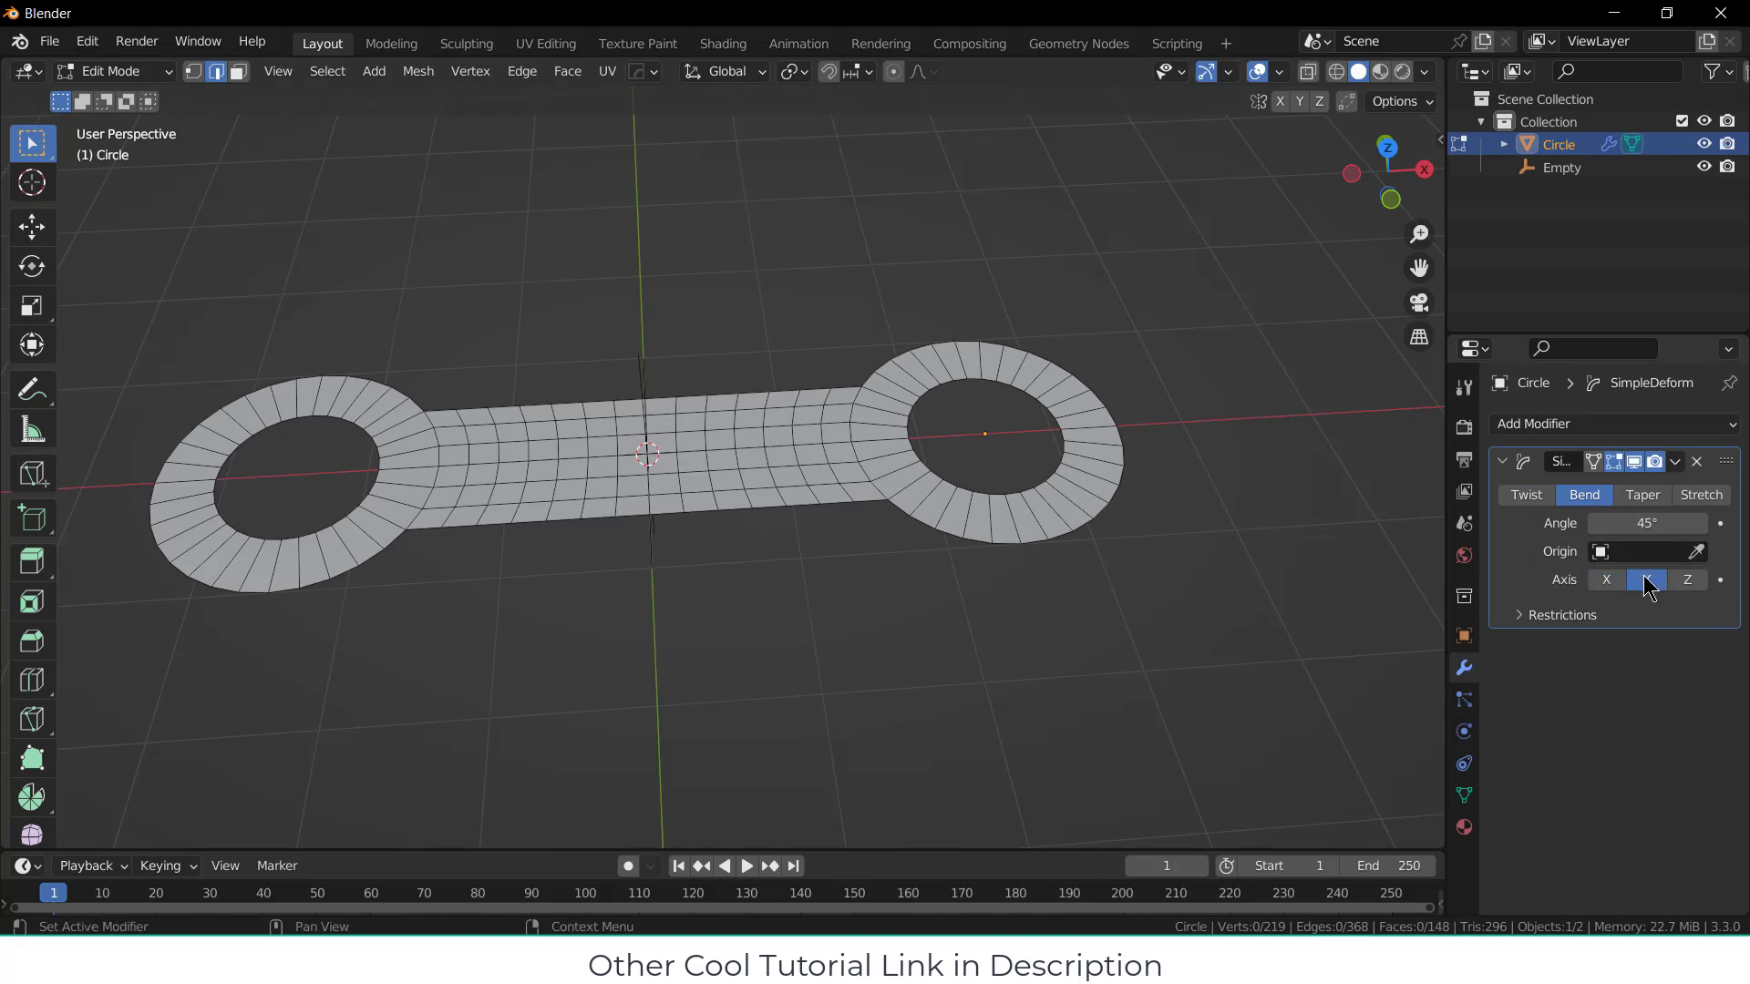
pyautogui.click(1636, 552)
pyautogui.click(1628, 581)
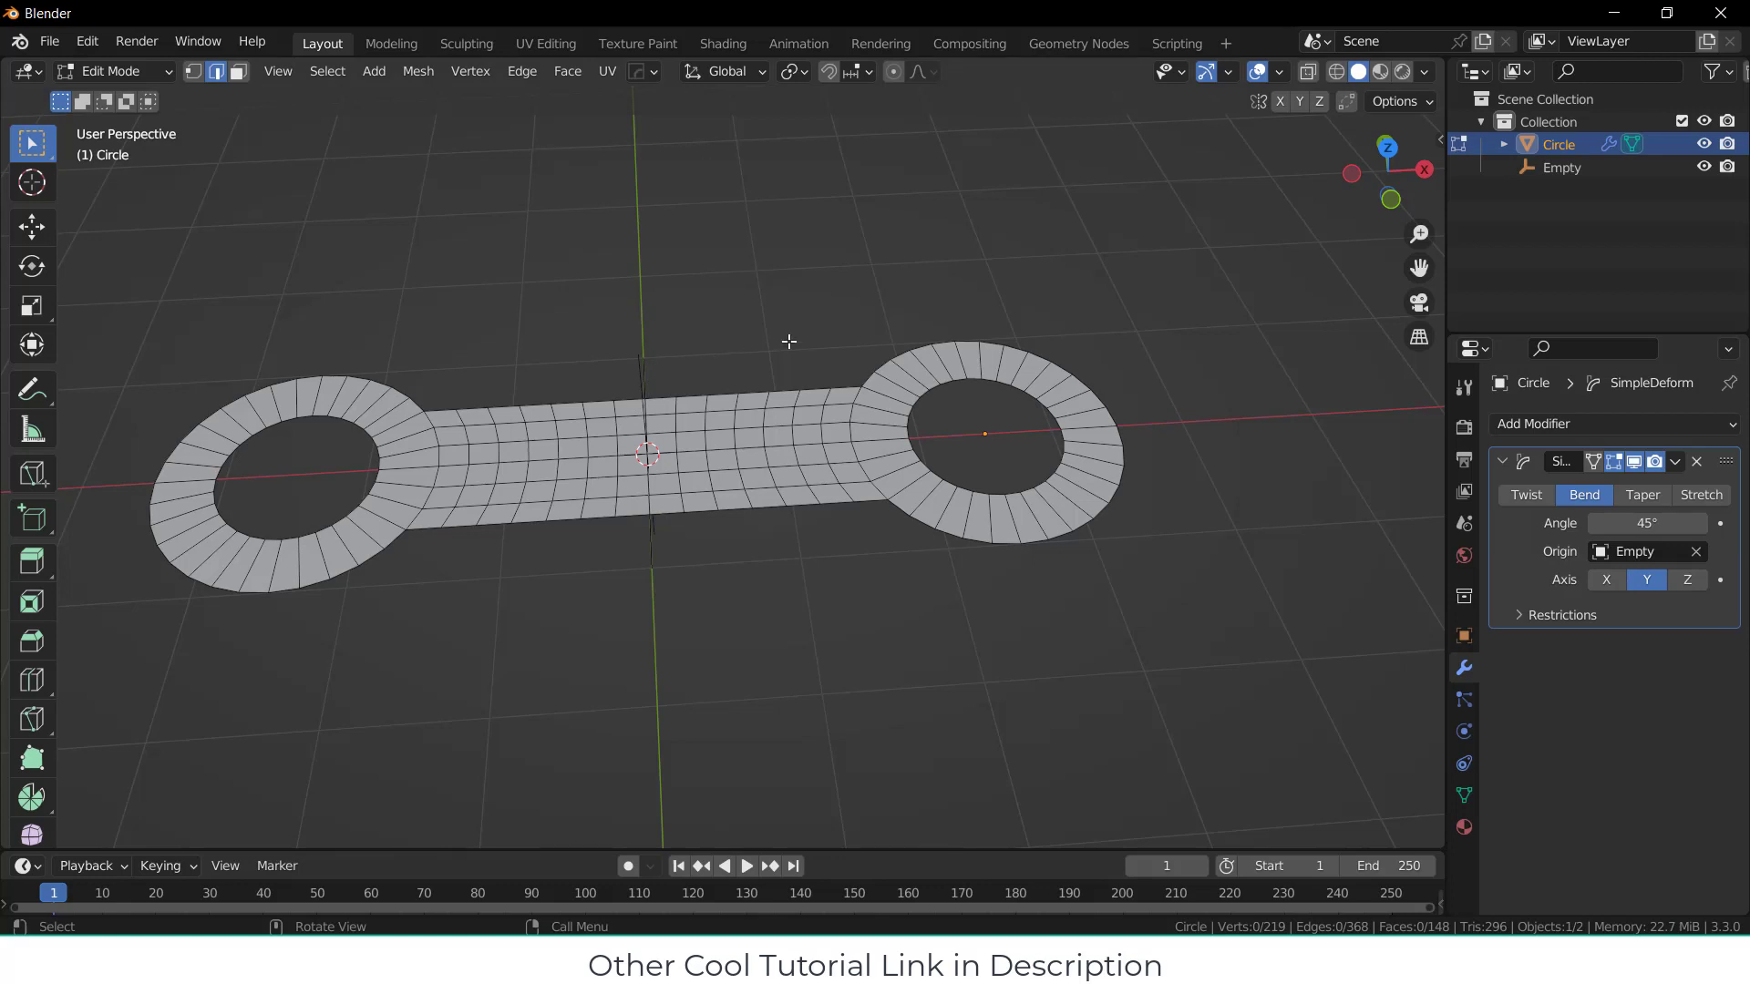
pyautogui.press('Tab')
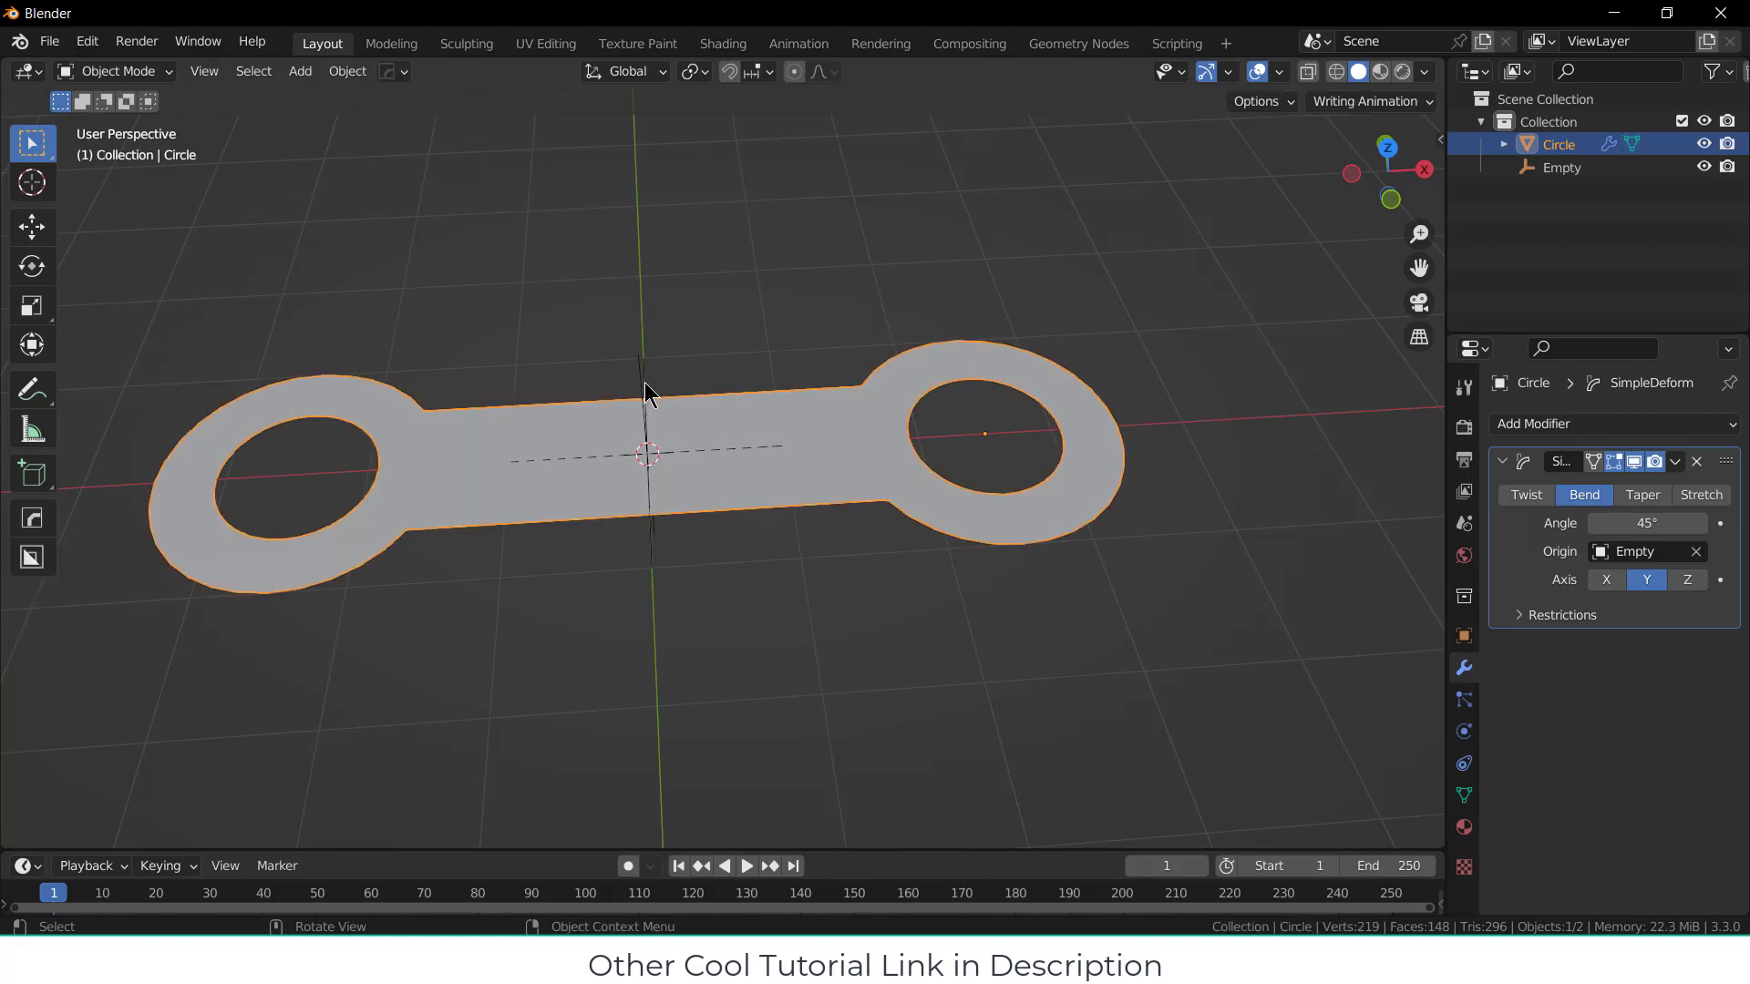
# Step: Rotate the Empty 90° about the Y axis
pyautogui.click(648, 395)
pyautogui.press('r')
pyautogui.press('y')
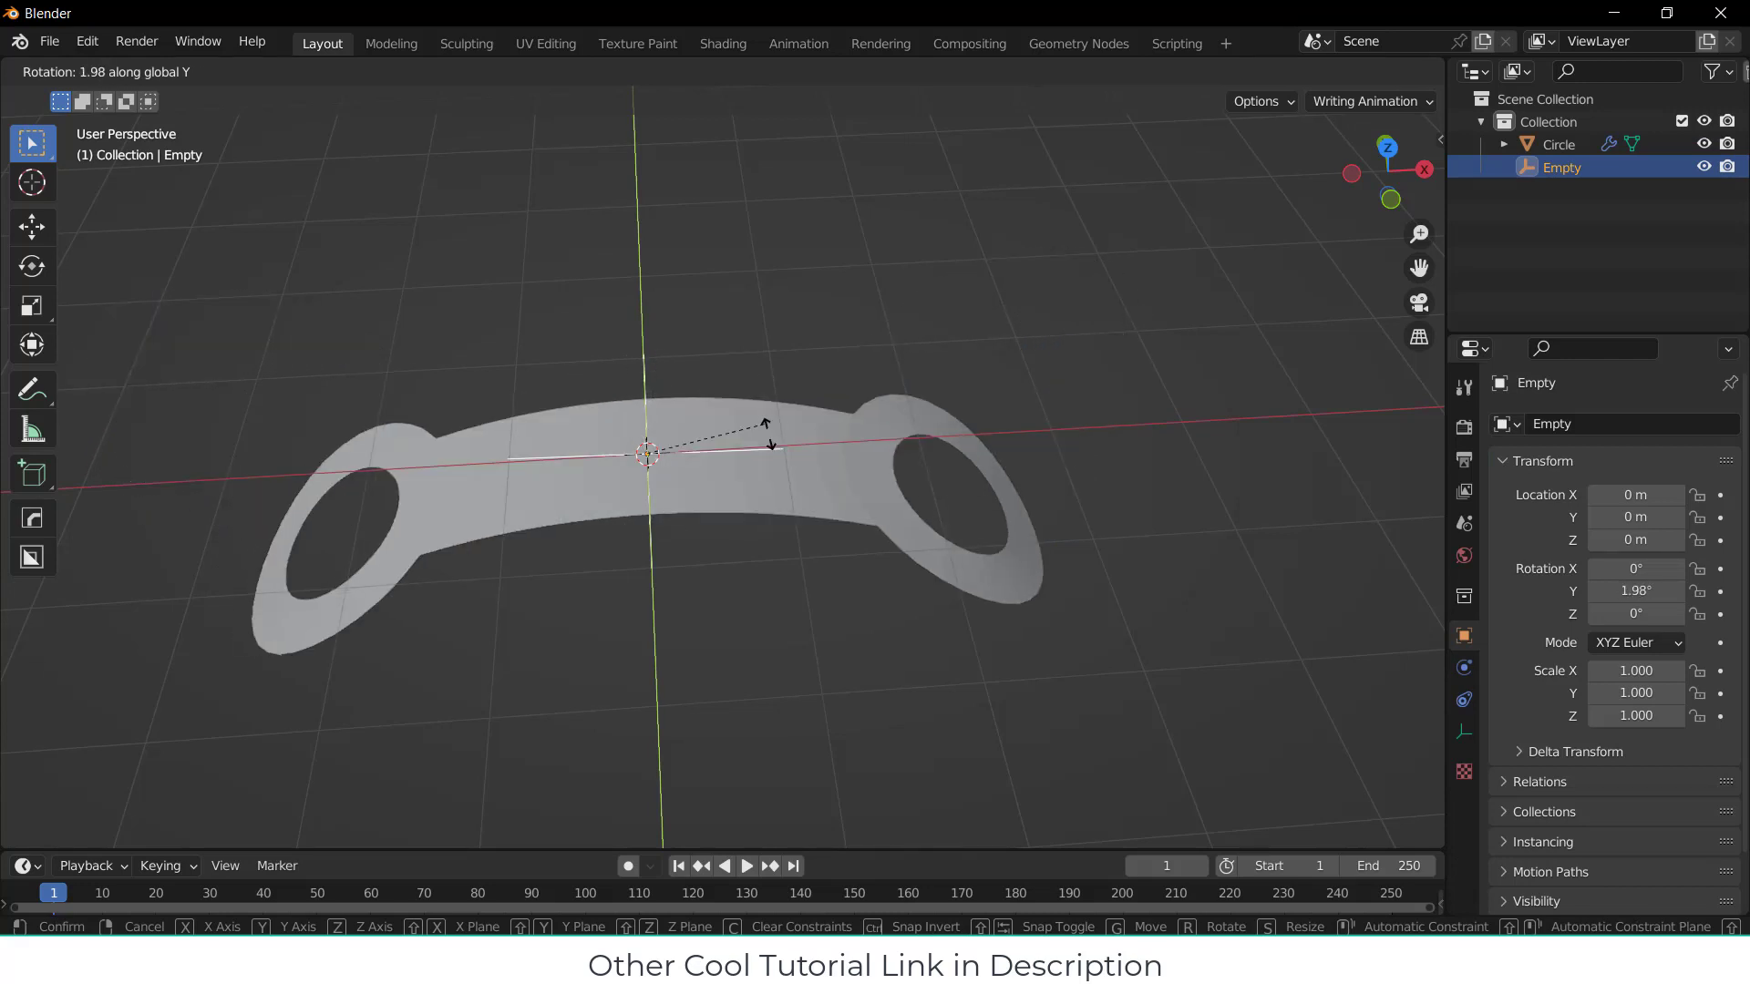
pyautogui.write('90')
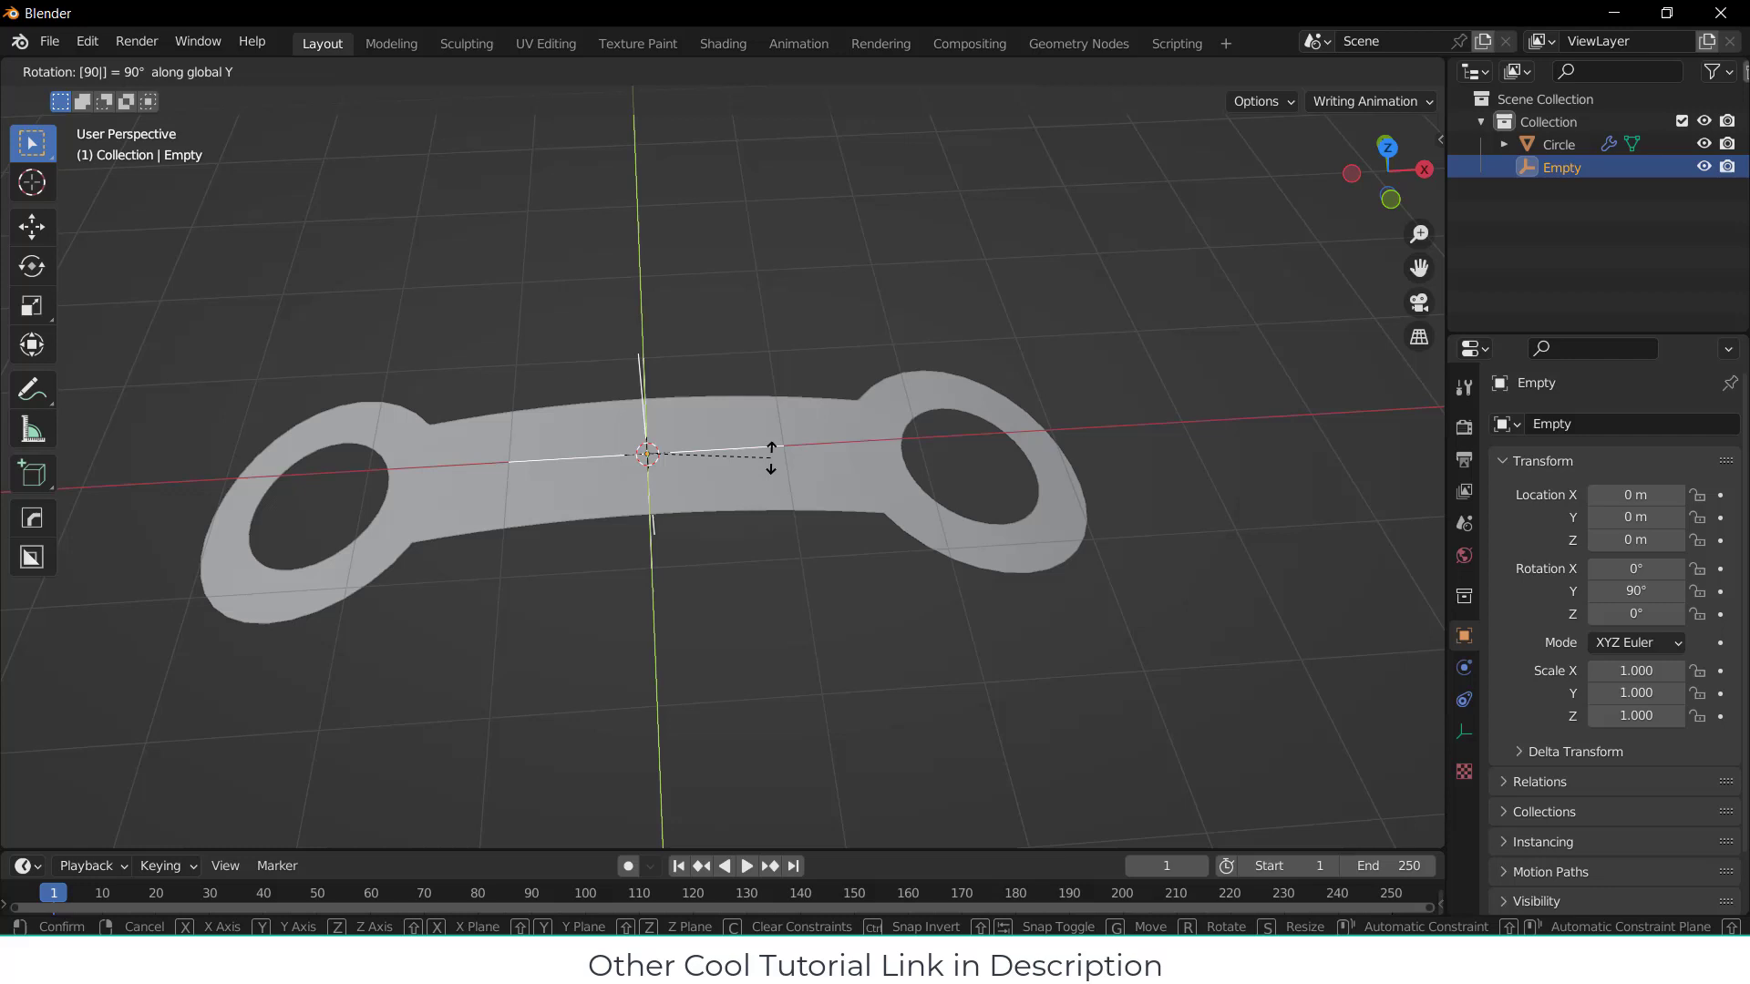
pyautogui.press('Return')
pyautogui.moveTo(517, 406); pyautogui.dragTo(778, 560, button='middle')
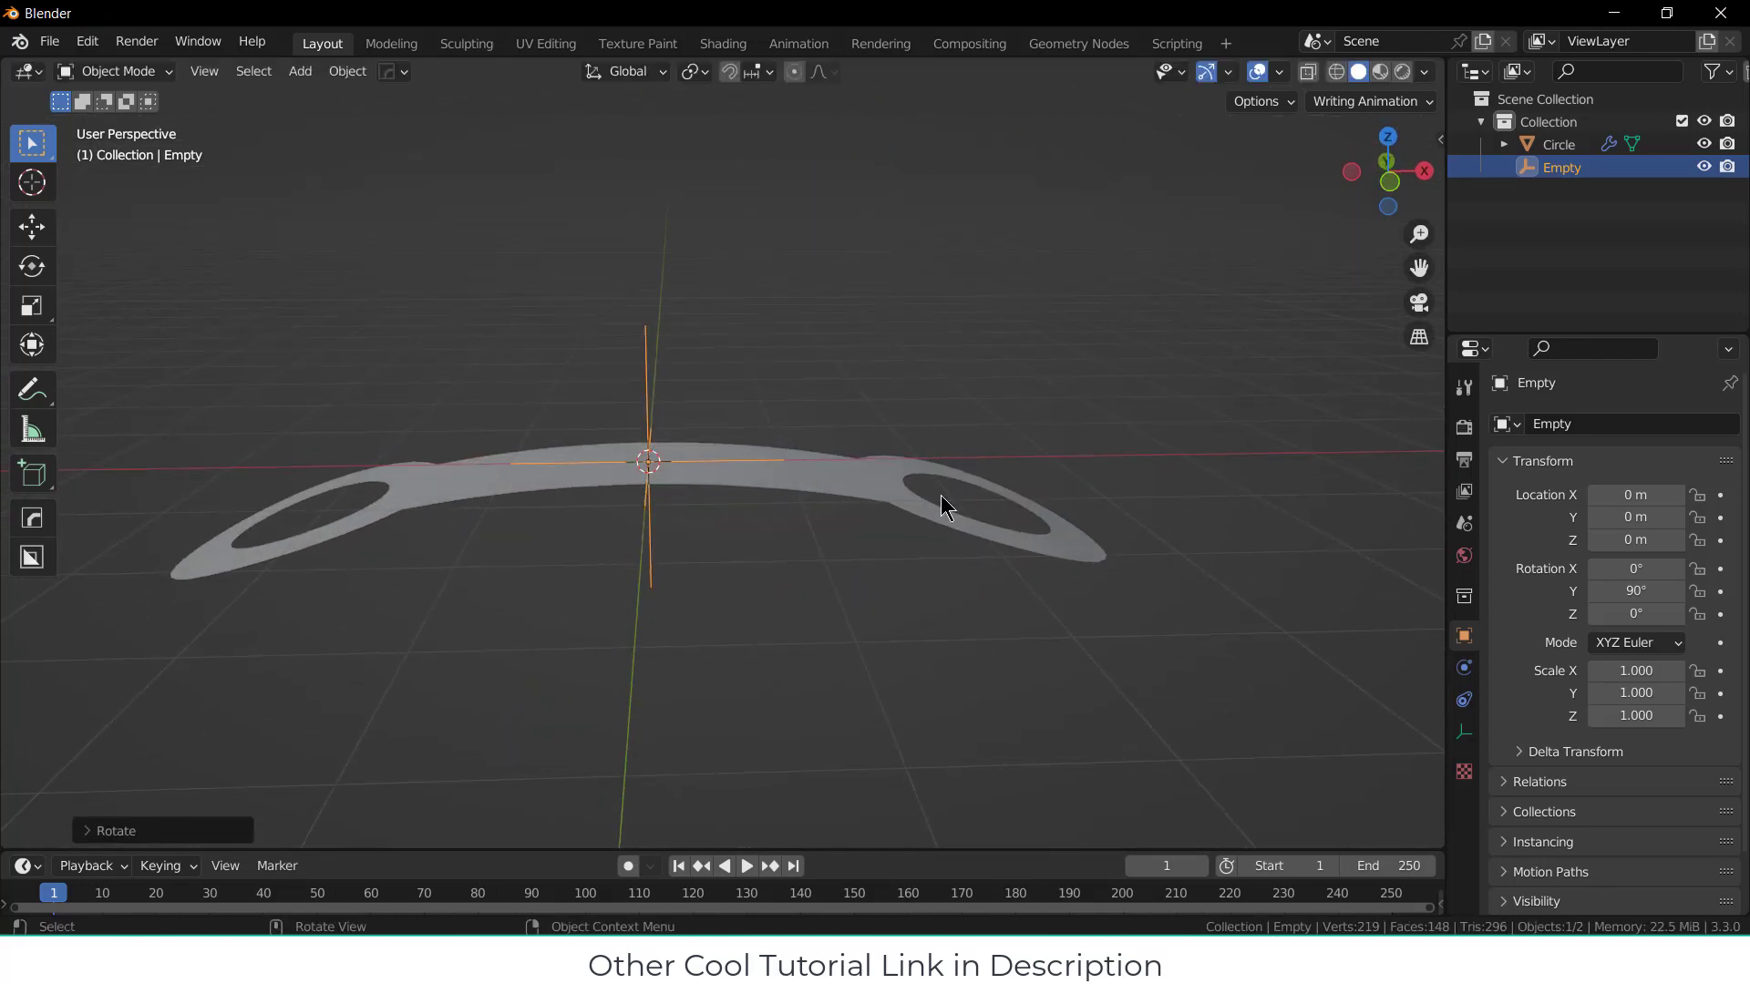
# Step: Set the Simple Deform bend angle on the Circle to 60°
pyautogui.click(921, 517)
pyautogui.click(1648, 523)
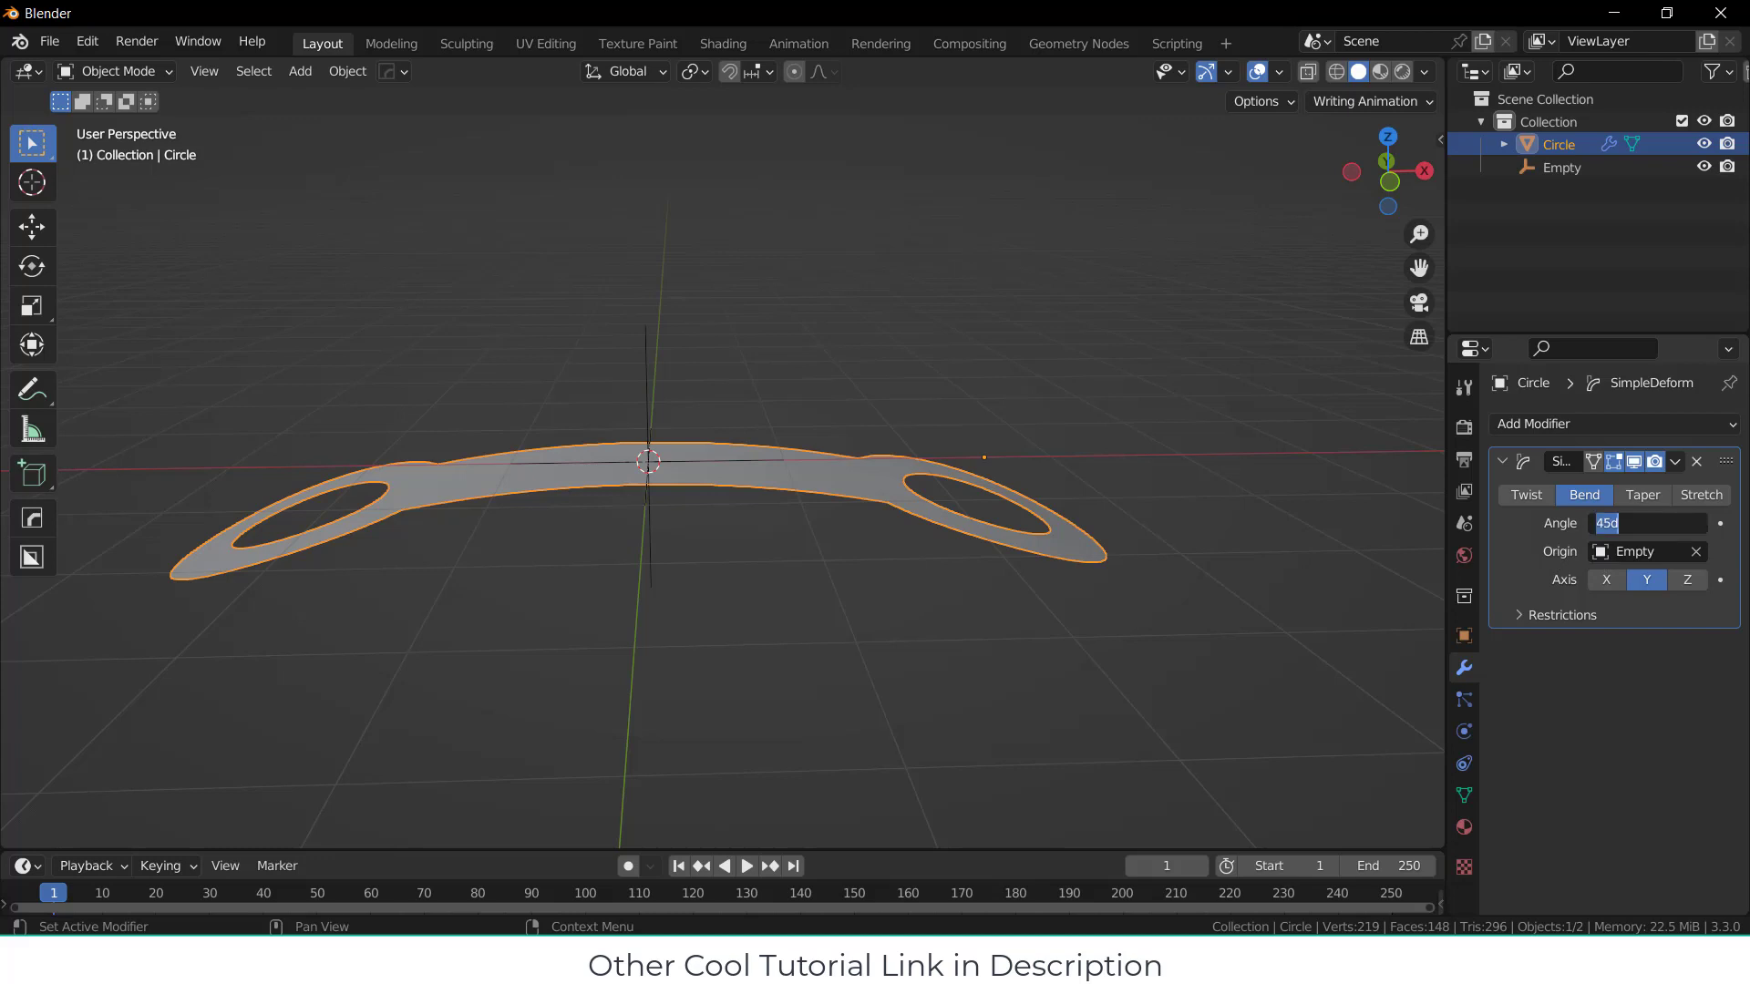
pyautogui.write('60')
pyautogui.press('Return')
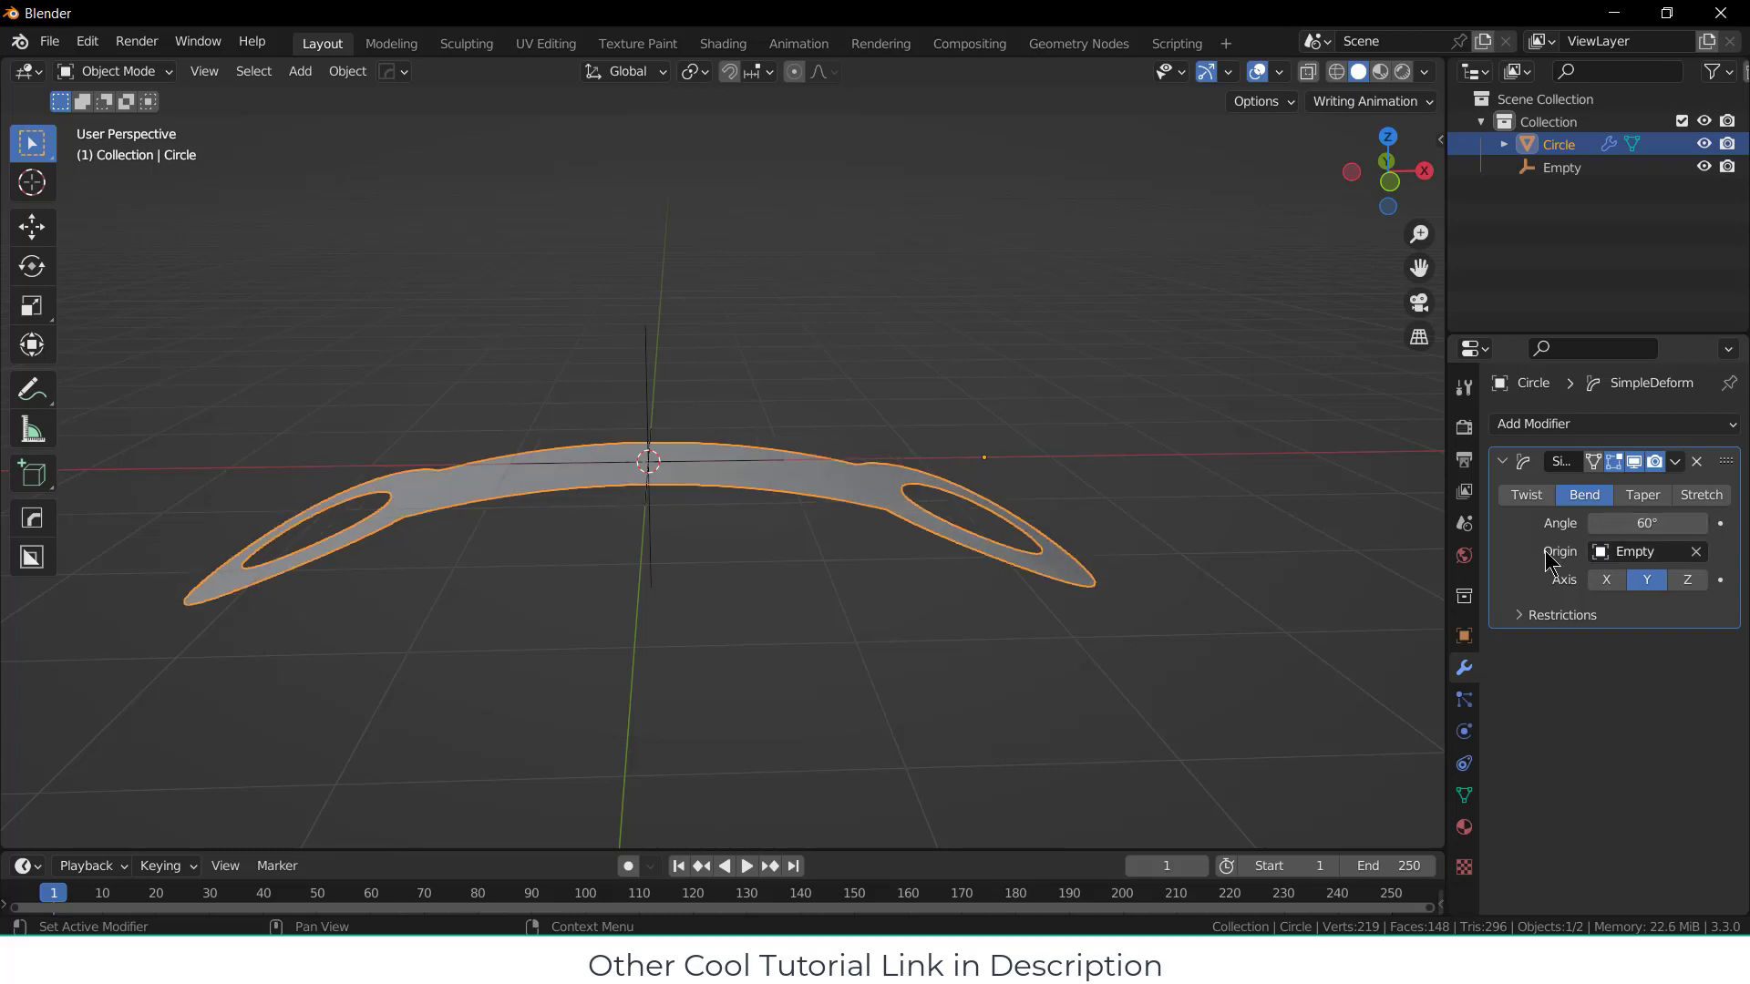
# Step: Apply the Simple Deform modifier so the bend becomes permanent
pyautogui.moveTo(966, 465); pyautogui.dragTo(882, 538, button='middle')
pyautogui.scroll(3, 882, 538)
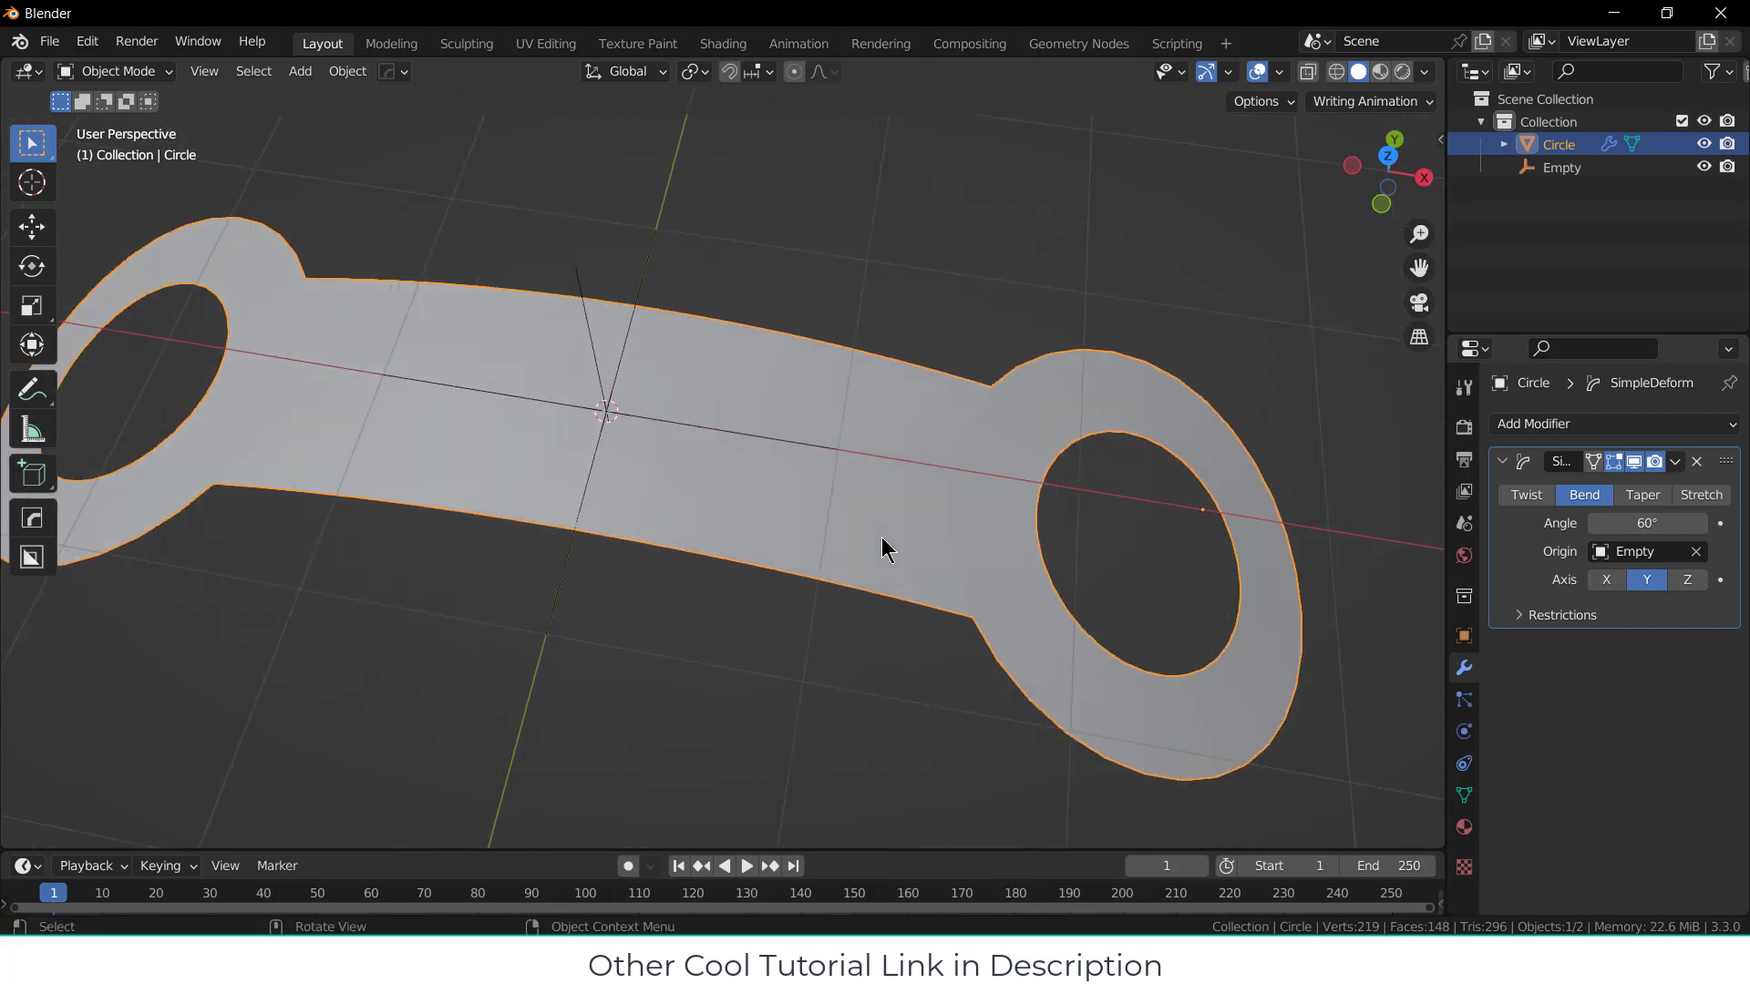
pyautogui.scroll(-3, 882, 538)
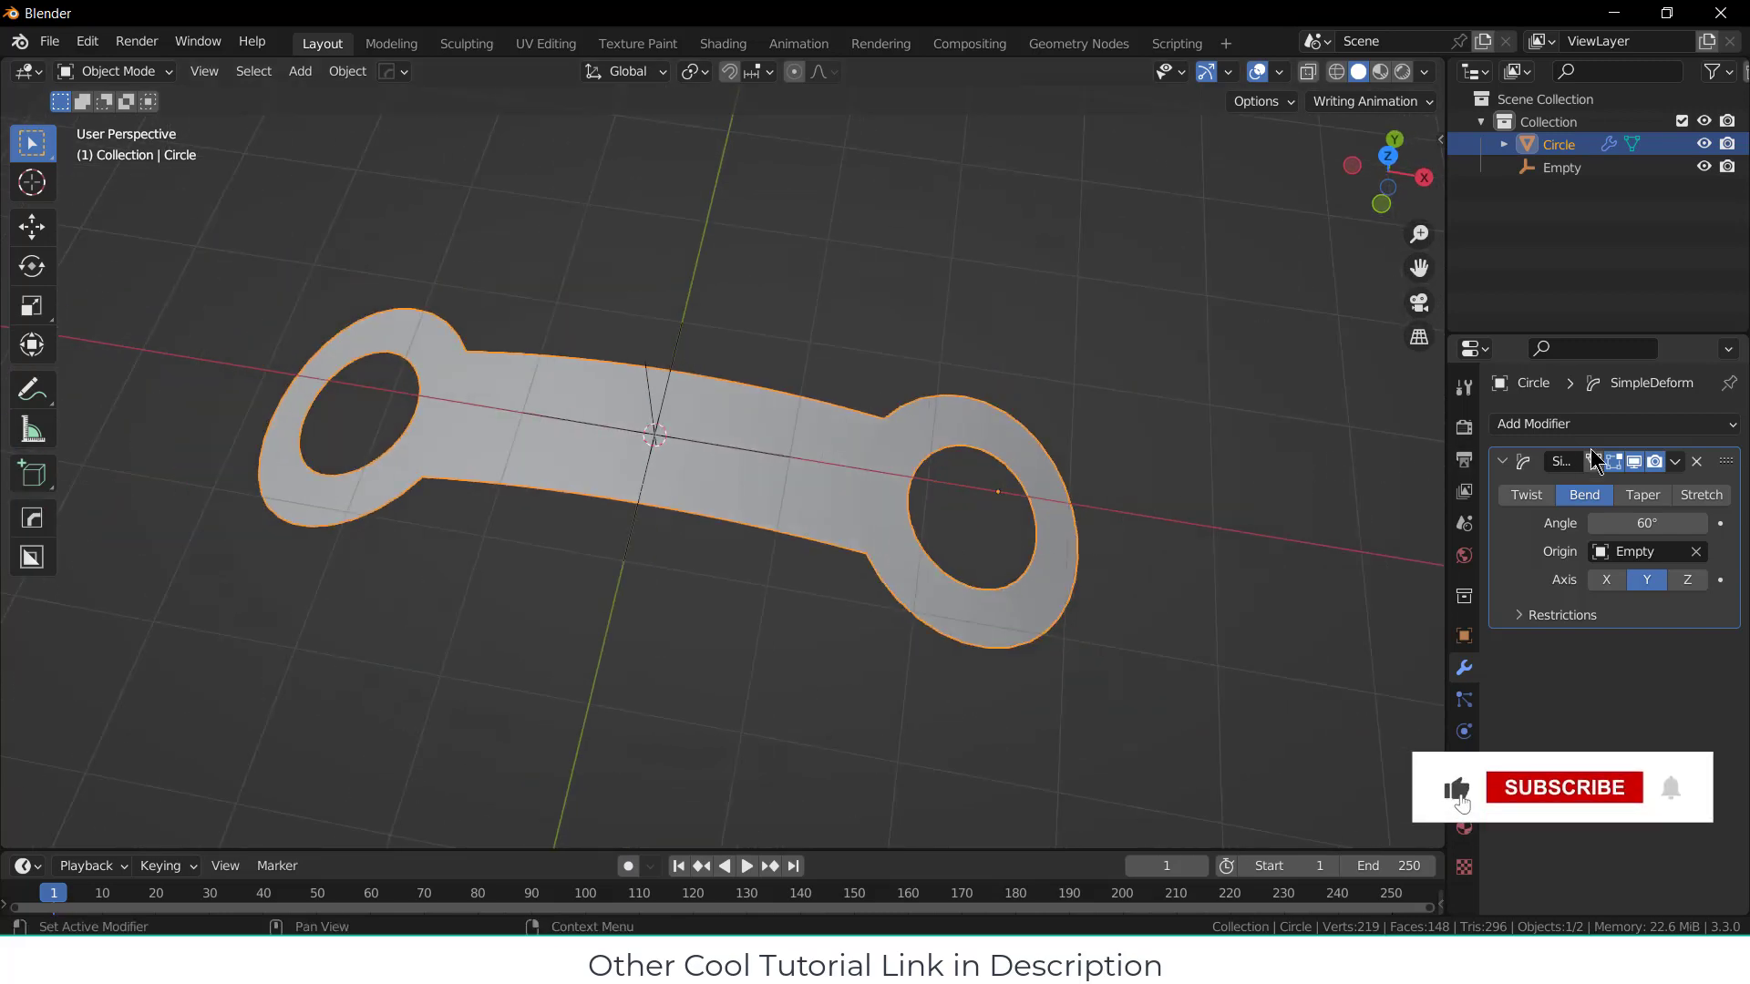
pyautogui.click(1675, 462)
pyautogui.click(1671, 488)
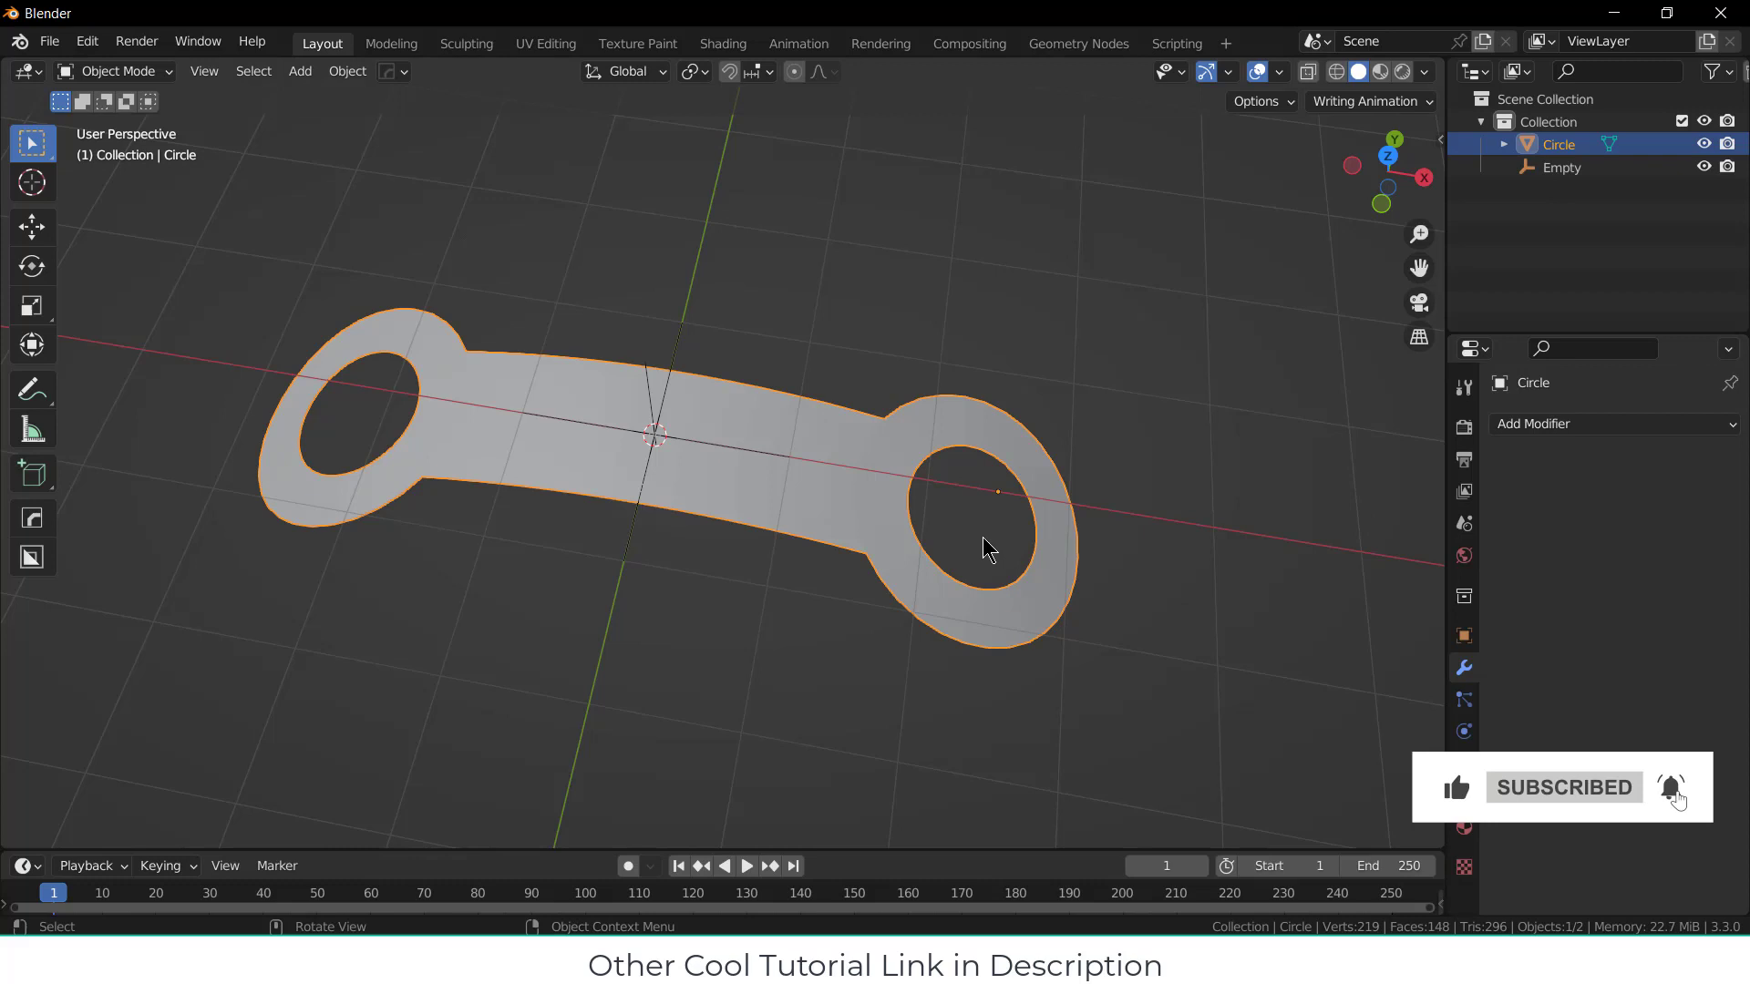
pyautogui.scroll(2, 984, 552)
# Step: Select the mesh's boundary edge loops and extrude them downward along Z
pyautogui.press('Tab')
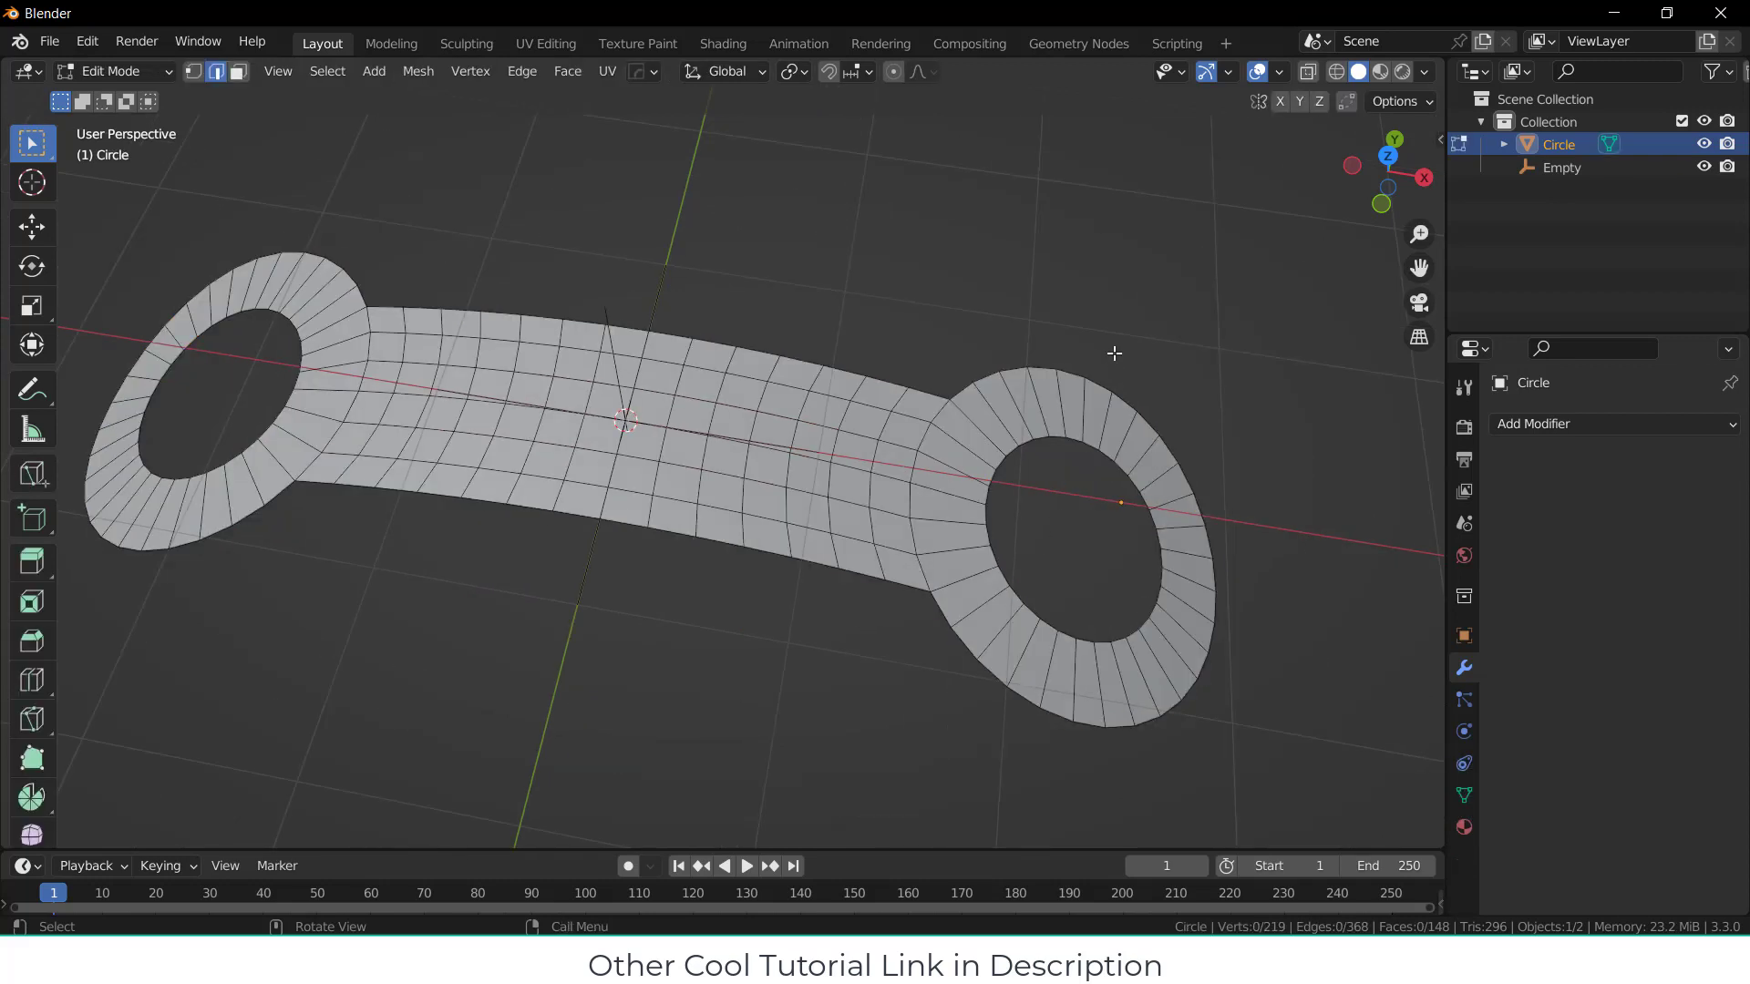
pyautogui.keyDown('alt'); pyautogui.click(1030, 368); pyautogui.keyUp('alt')
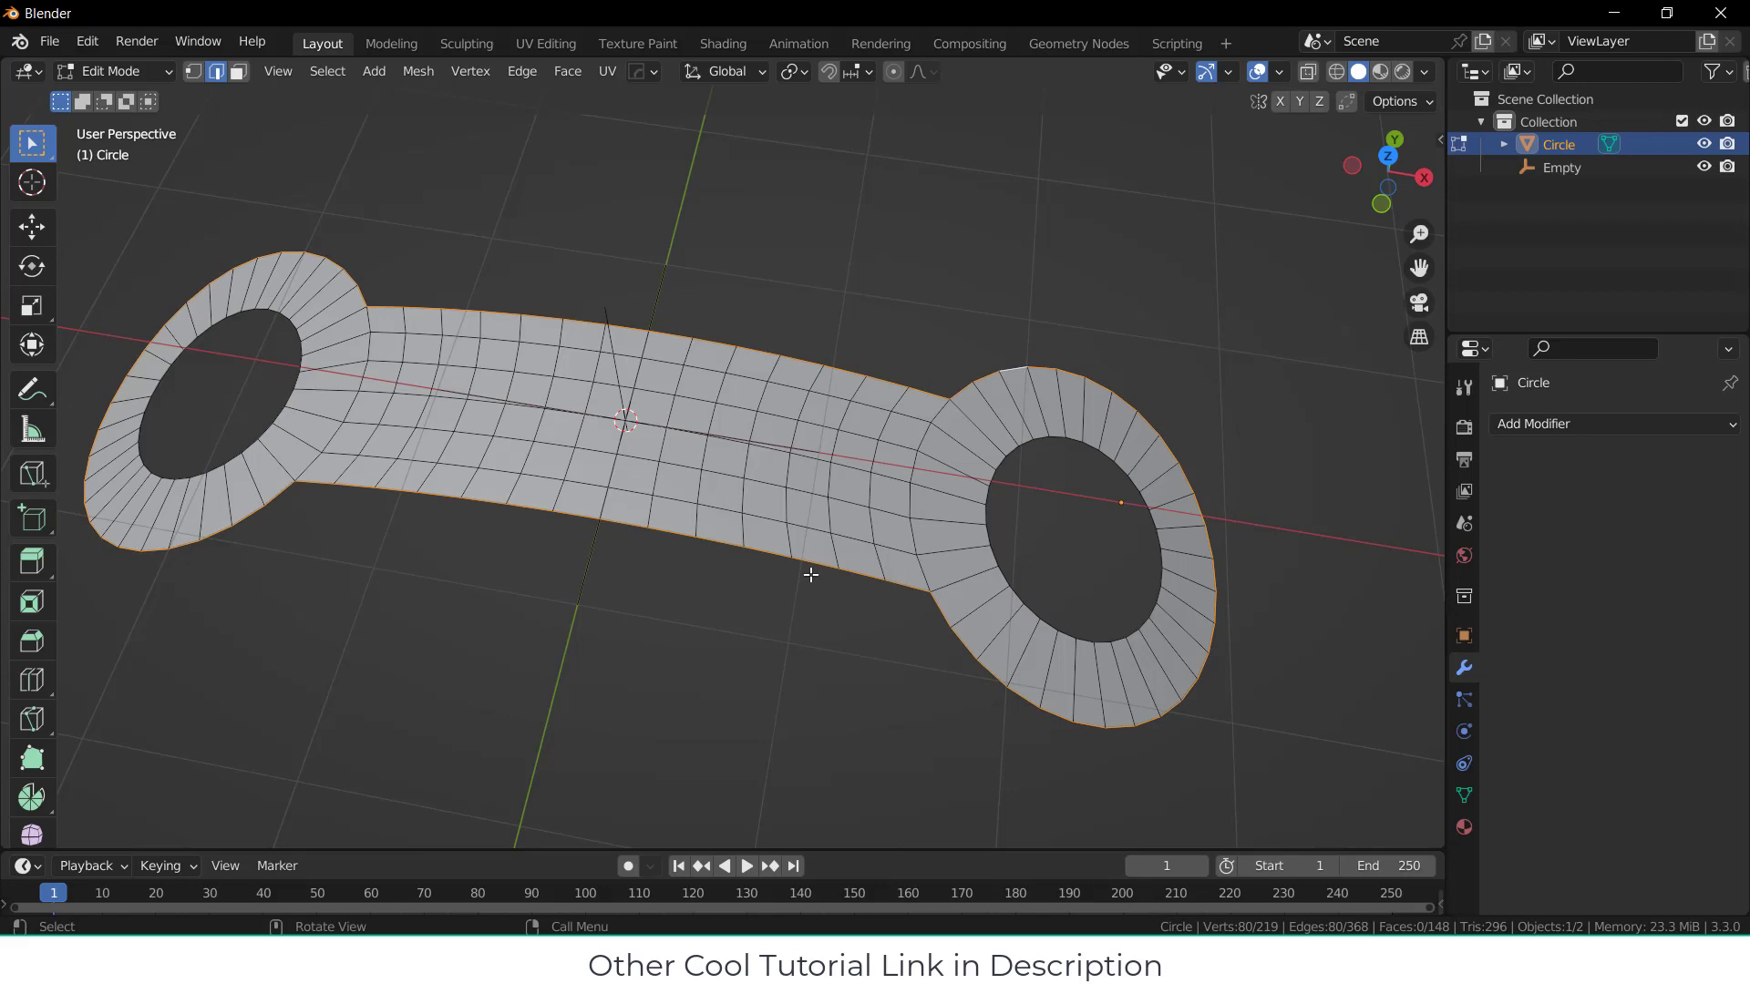
pyautogui.moveTo(812, 574); pyautogui.dragTo(814, 543, button='middle')
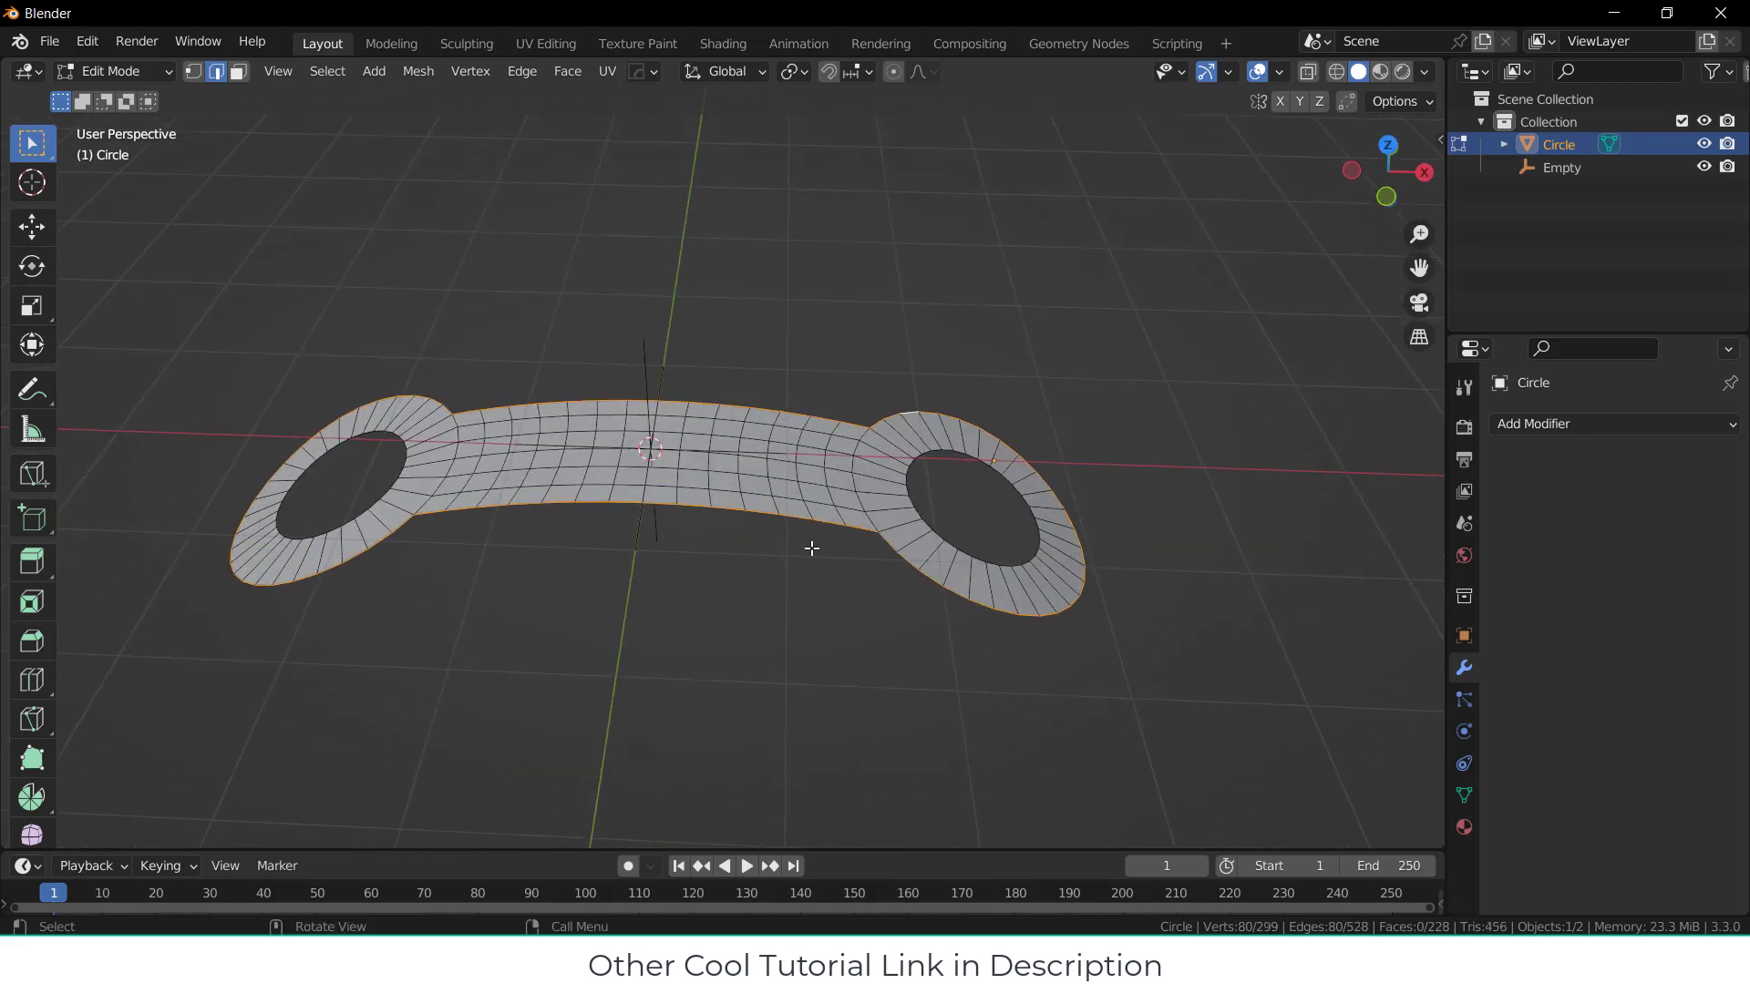
pyautogui.press('g')
pyautogui.press('z')
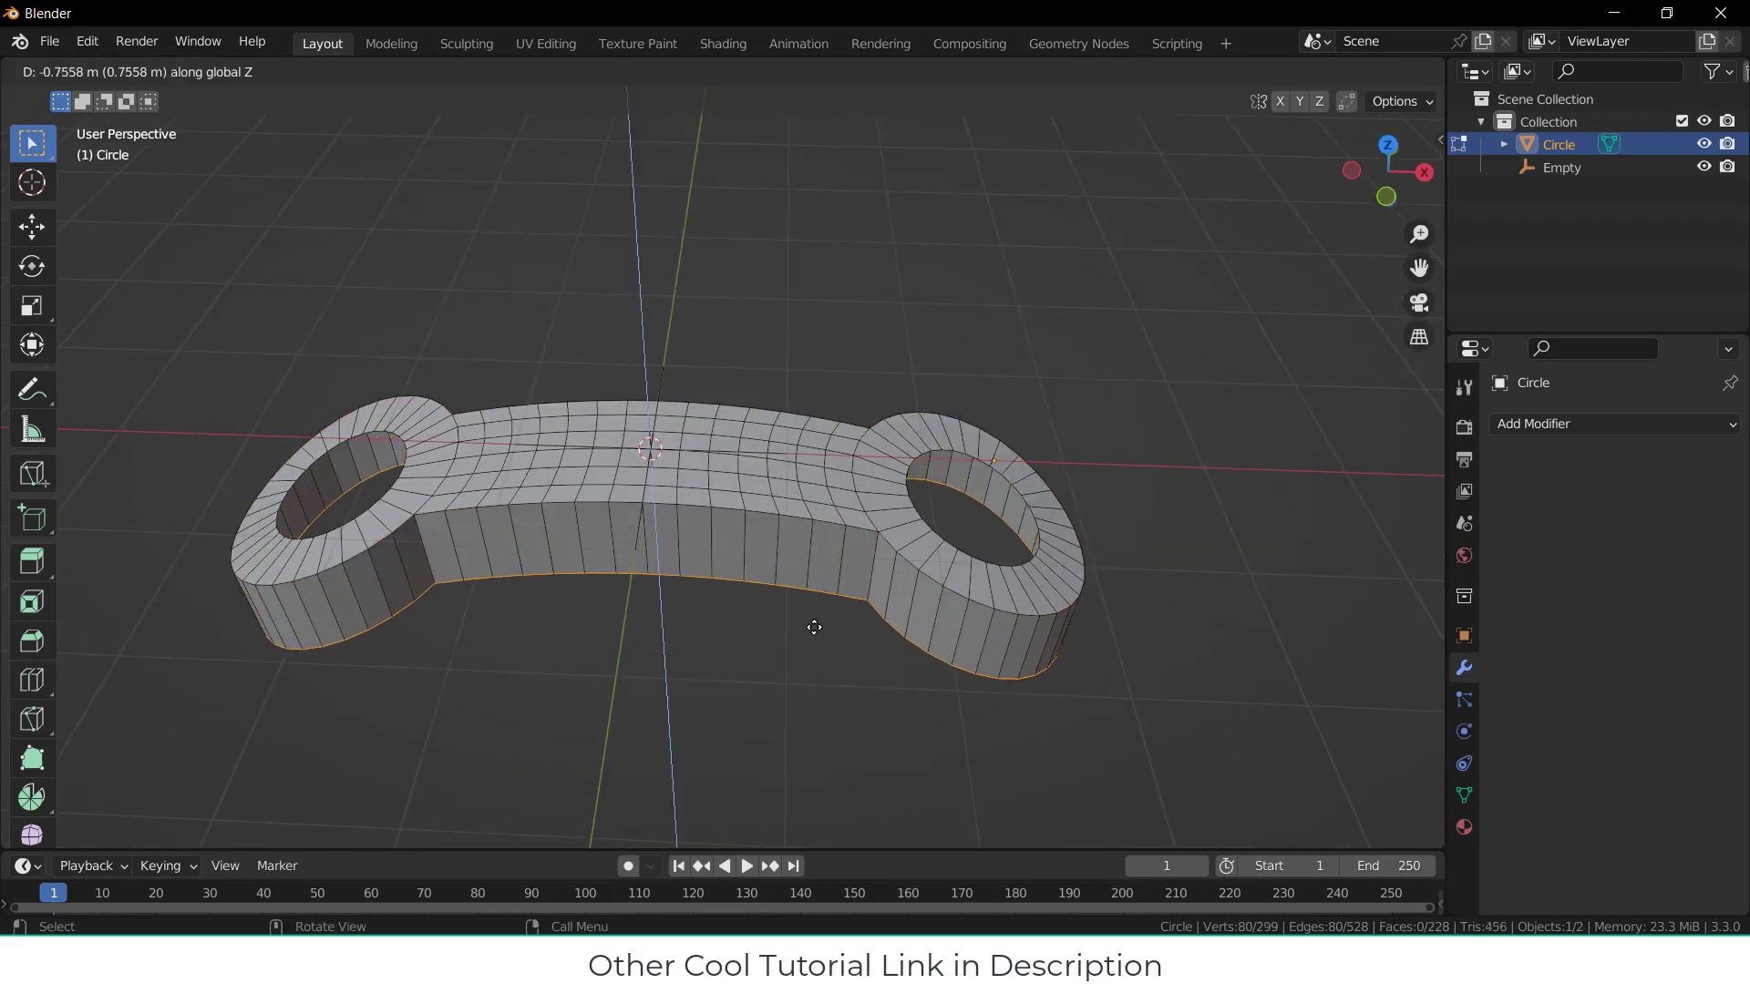
pyautogui.click(821, 665)
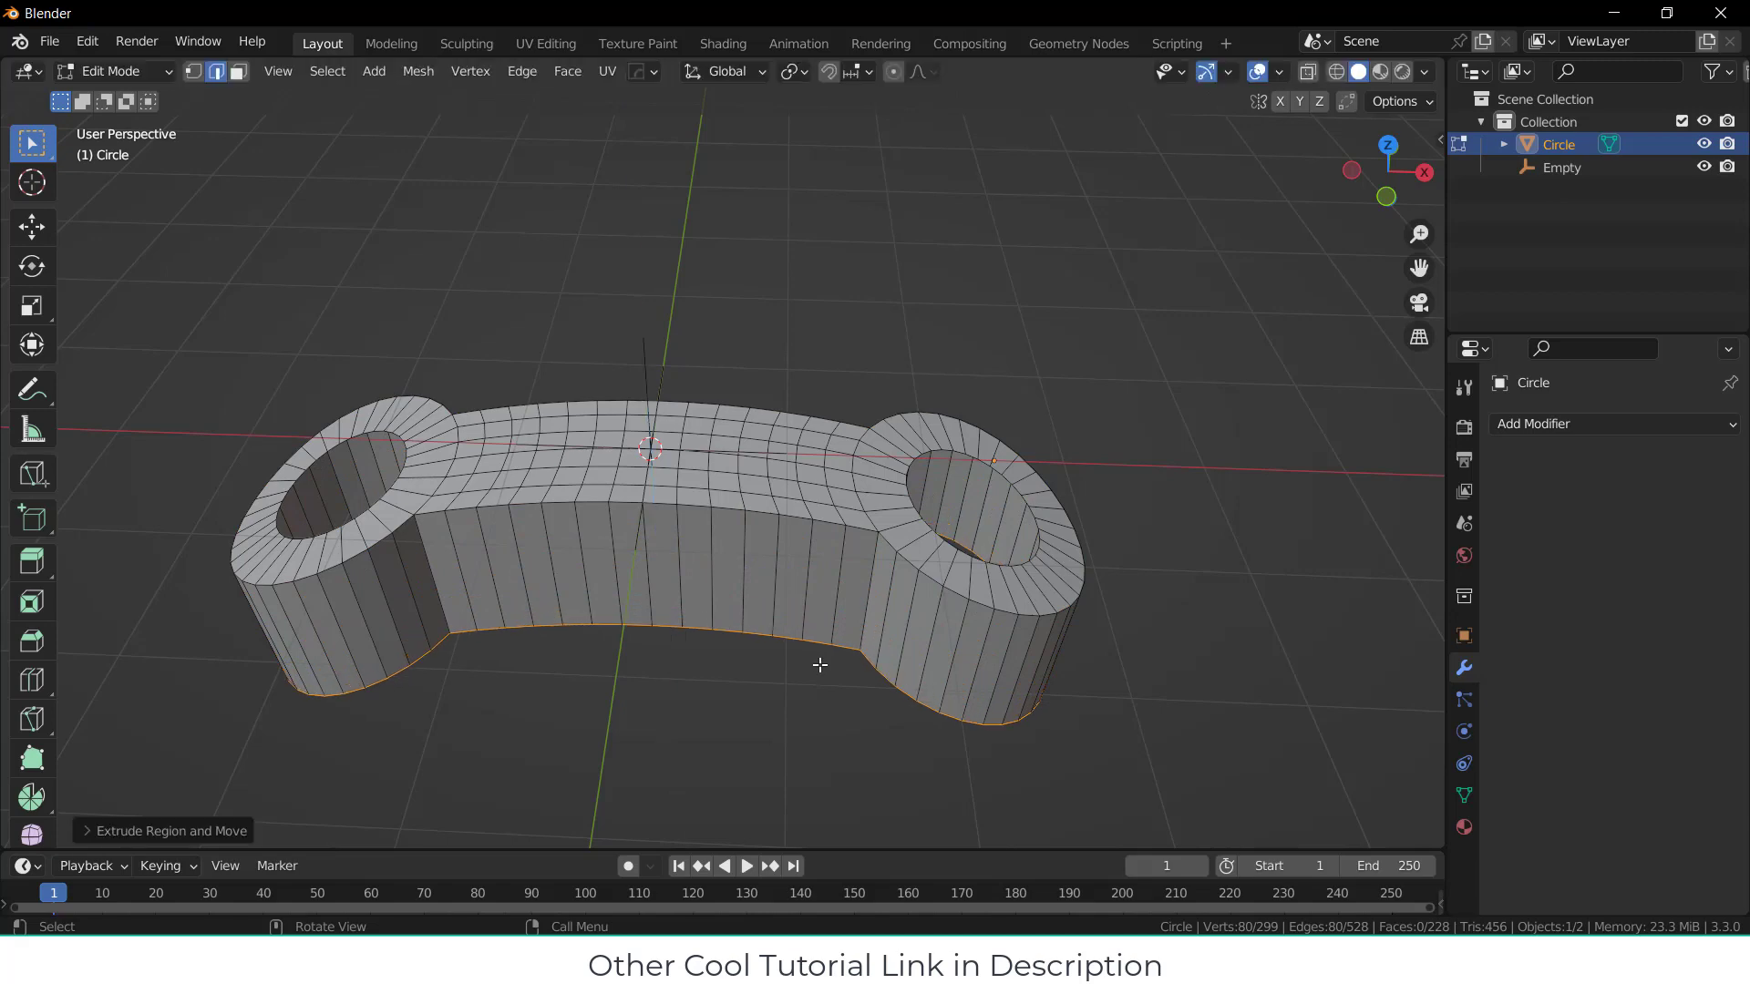
# Step: Scale the bottom loop to 0 on Z for a perfectly flat base
pyautogui.press('s')
pyautogui.press('z')
pyautogui.press('0')
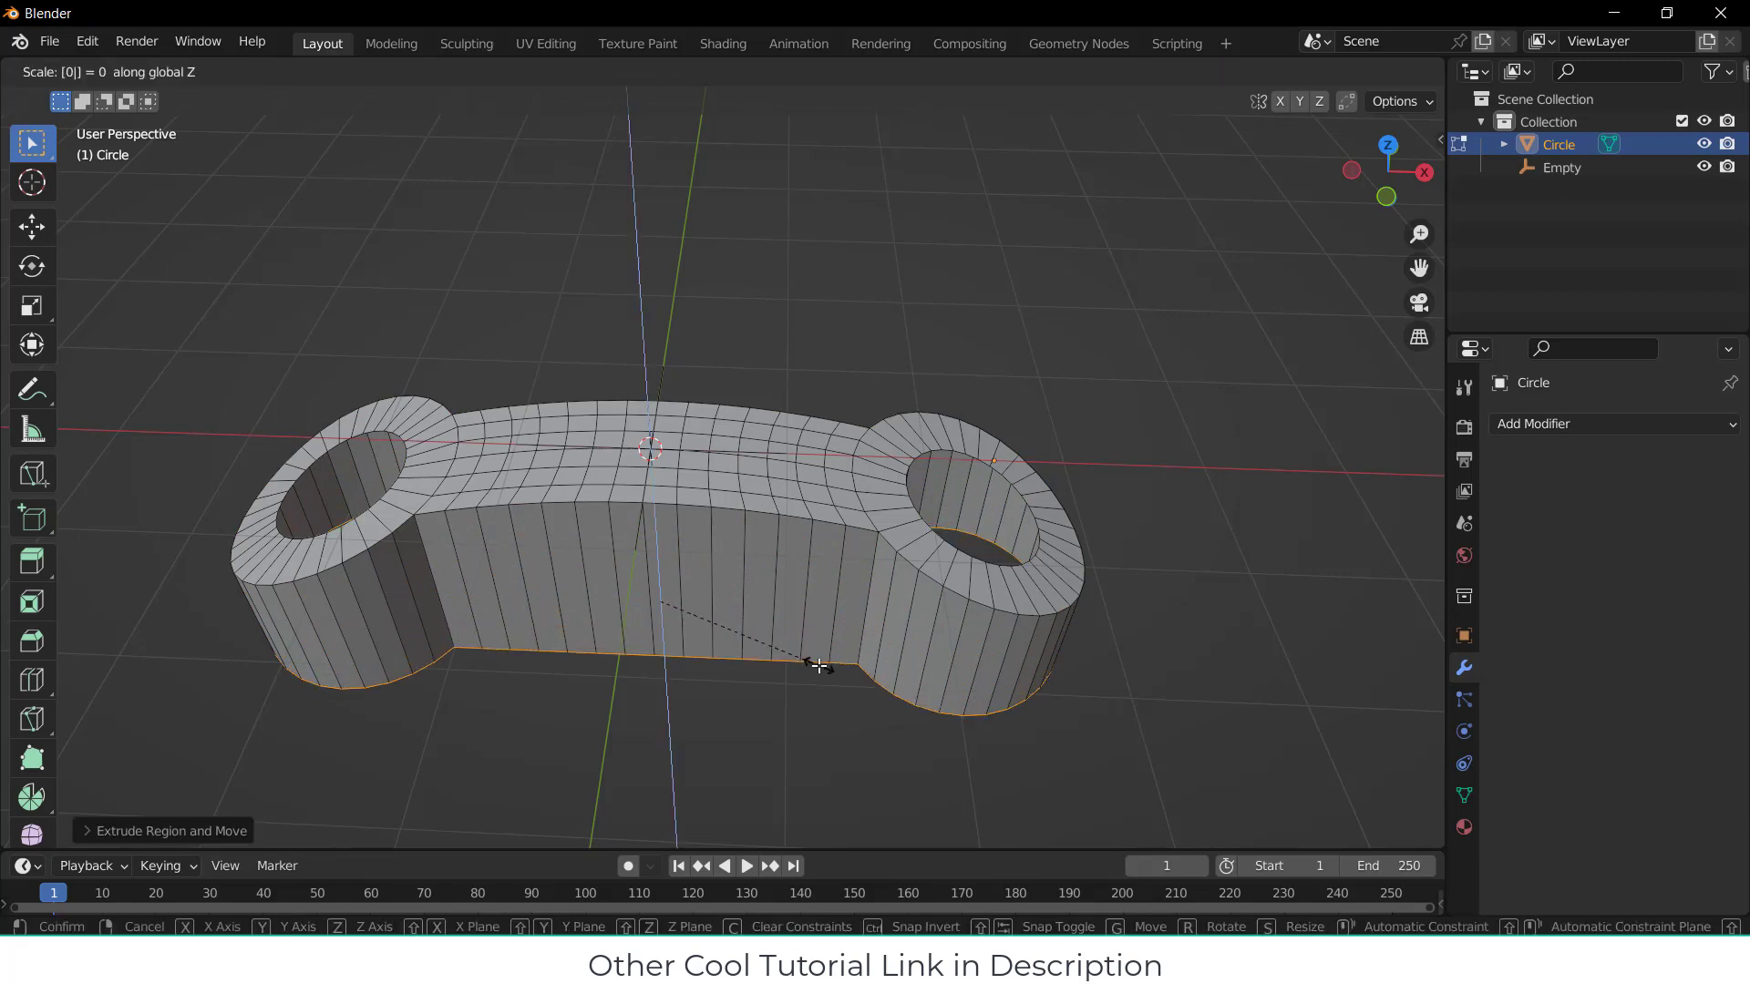
pyautogui.press('Return')
pyautogui.moveTo(811, 674); pyautogui.dragTo(822, 625, button='middle')
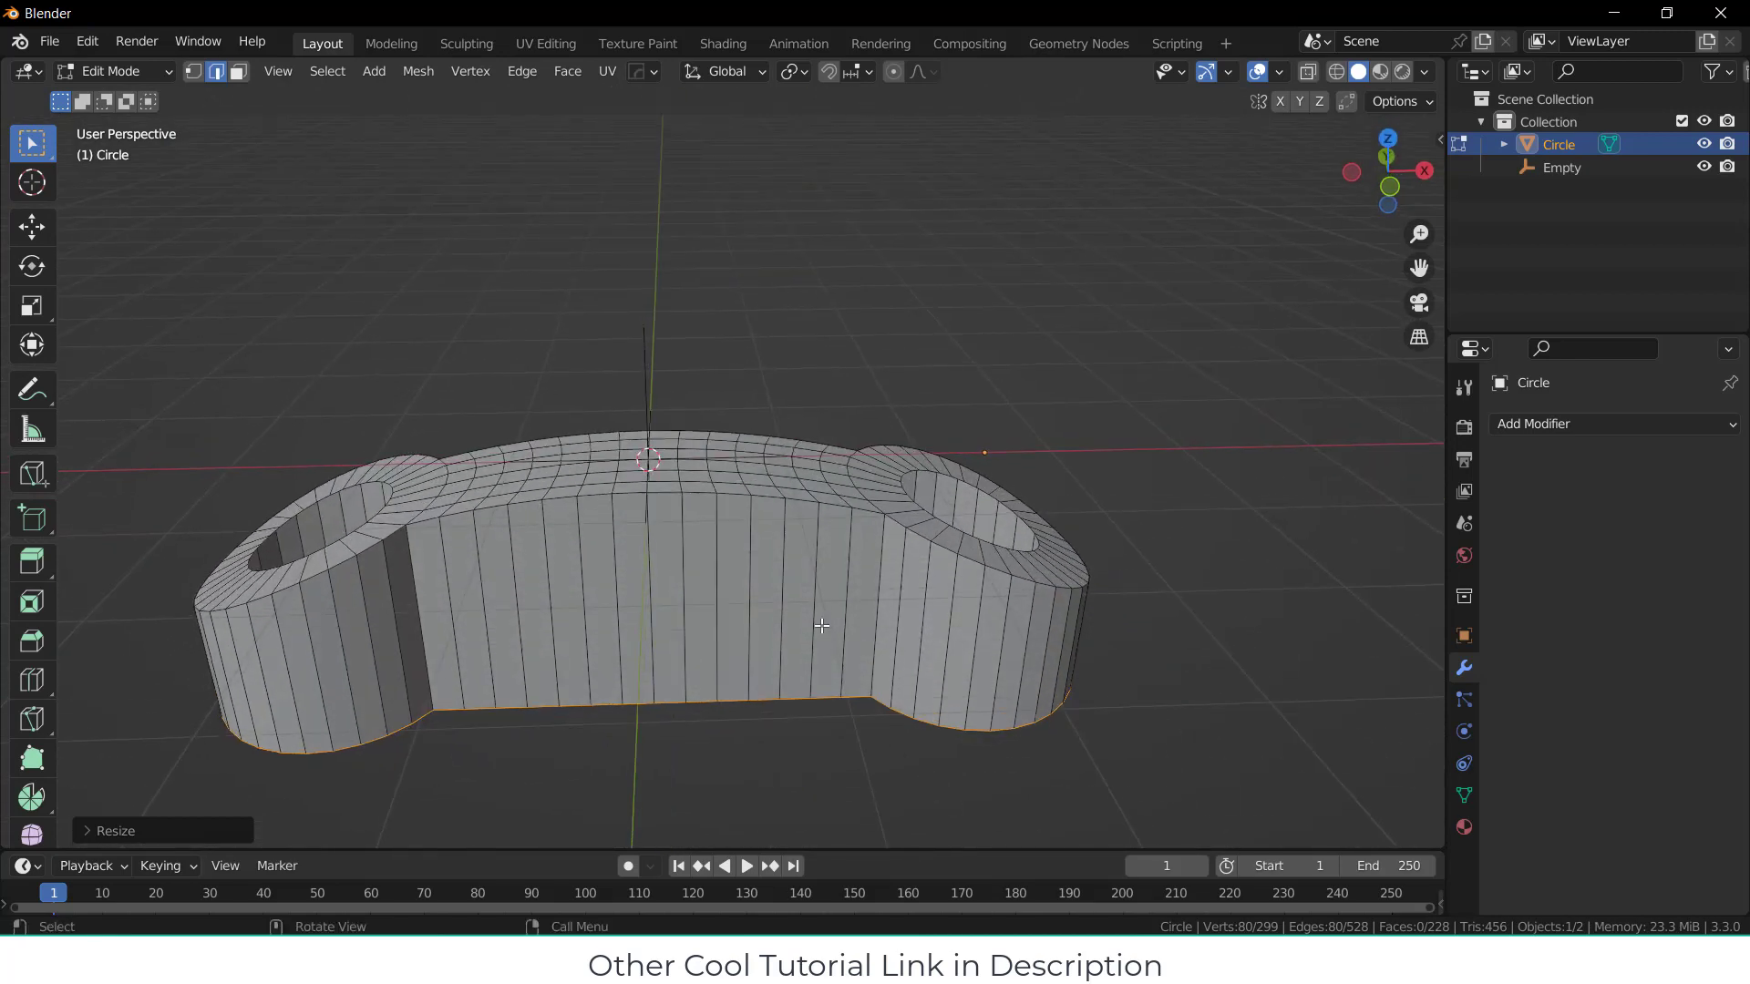
pyautogui.click(1184, 629)
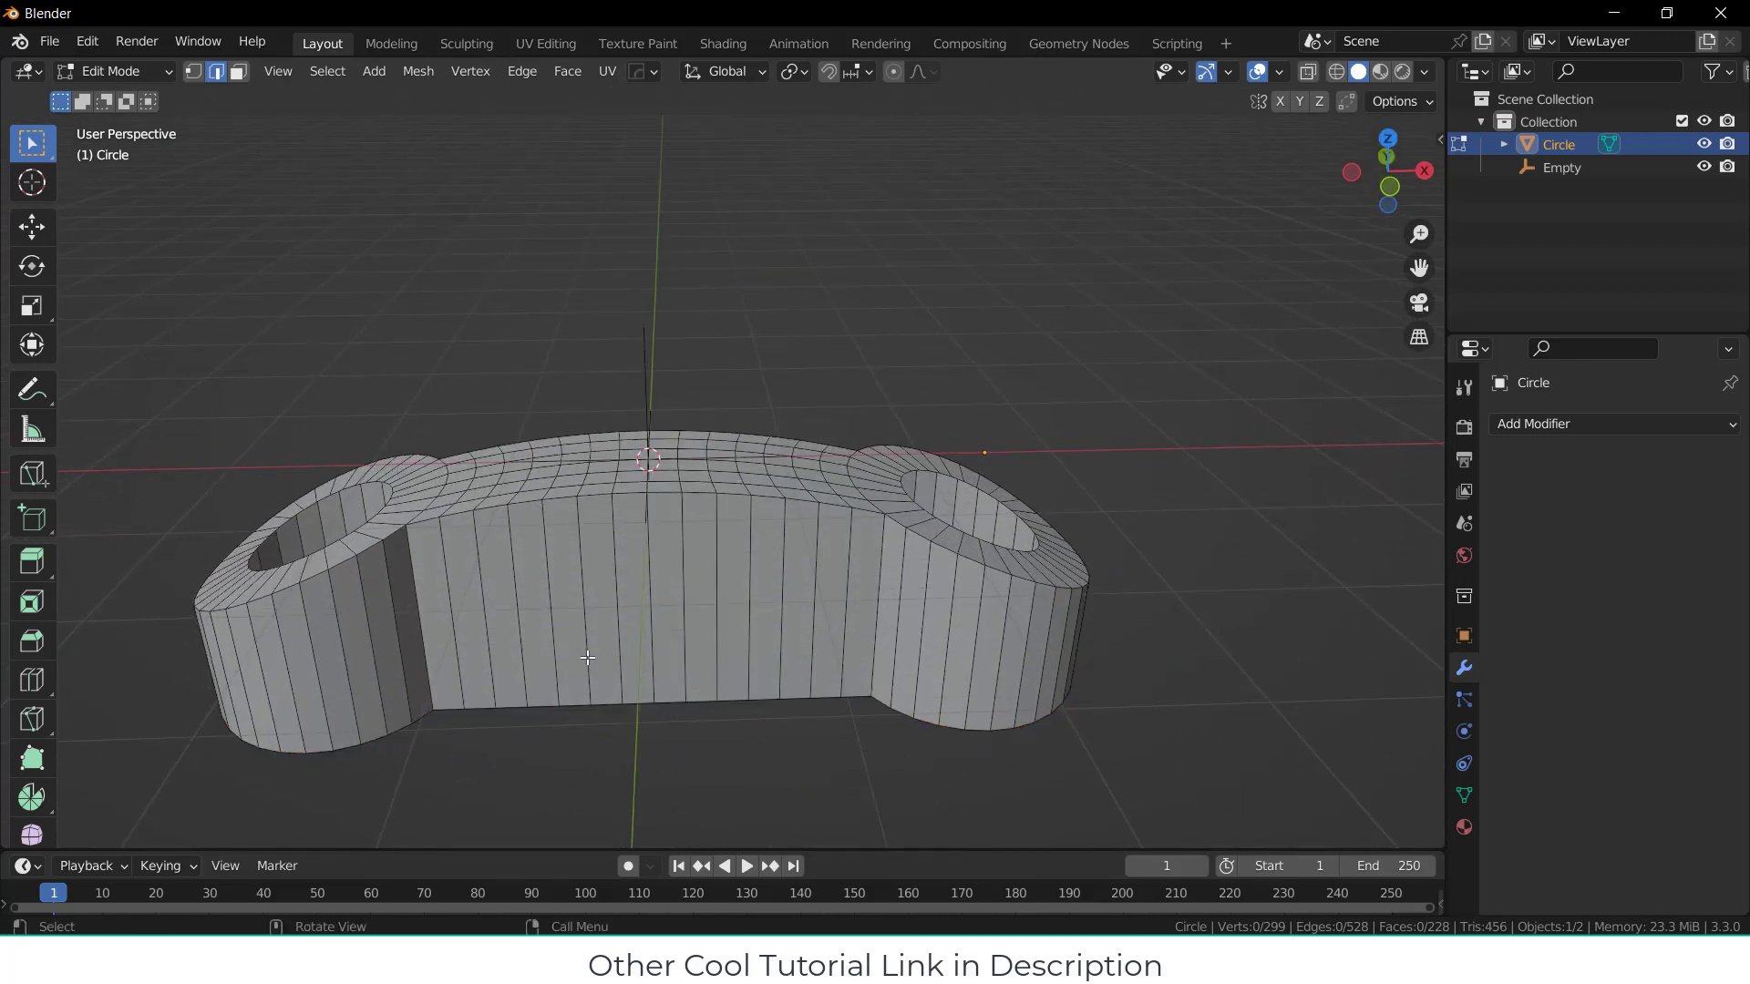
# Step: In front wireframe view, lower the bottom row of edges along Z to make the walls taller
pyautogui.press('KP_1')
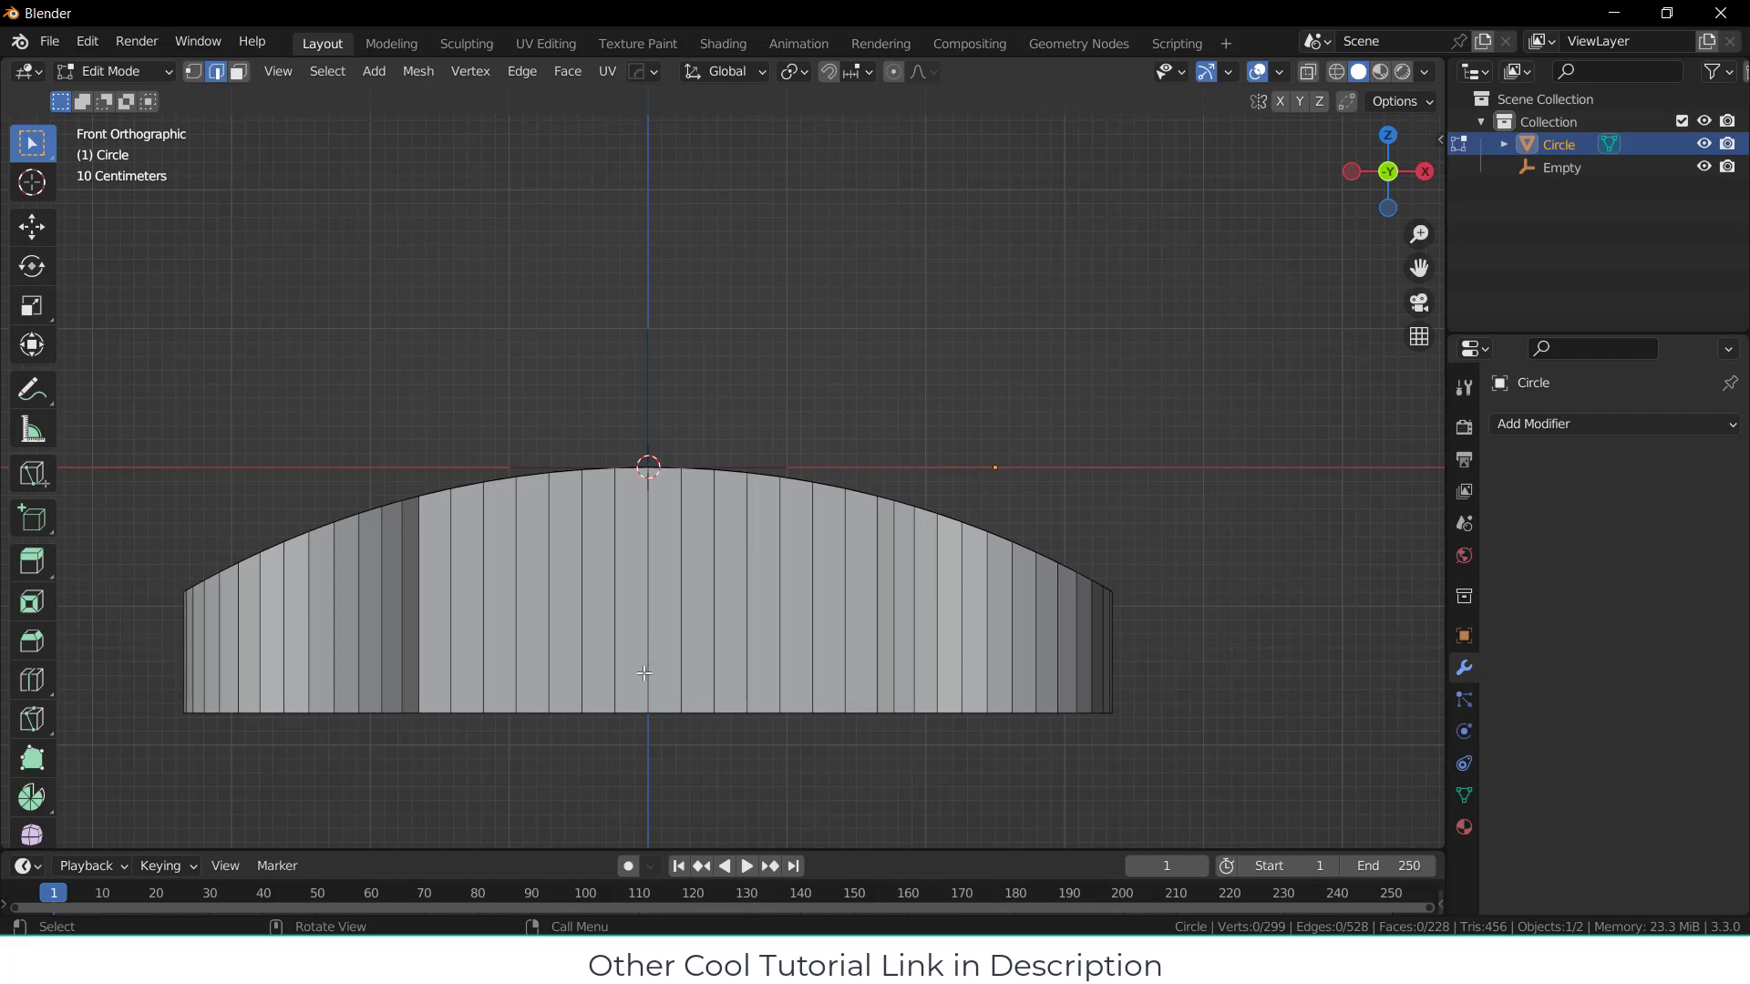
pyautogui.scroll(1, 644, 672)
pyautogui.scroll(-2, 644, 673)
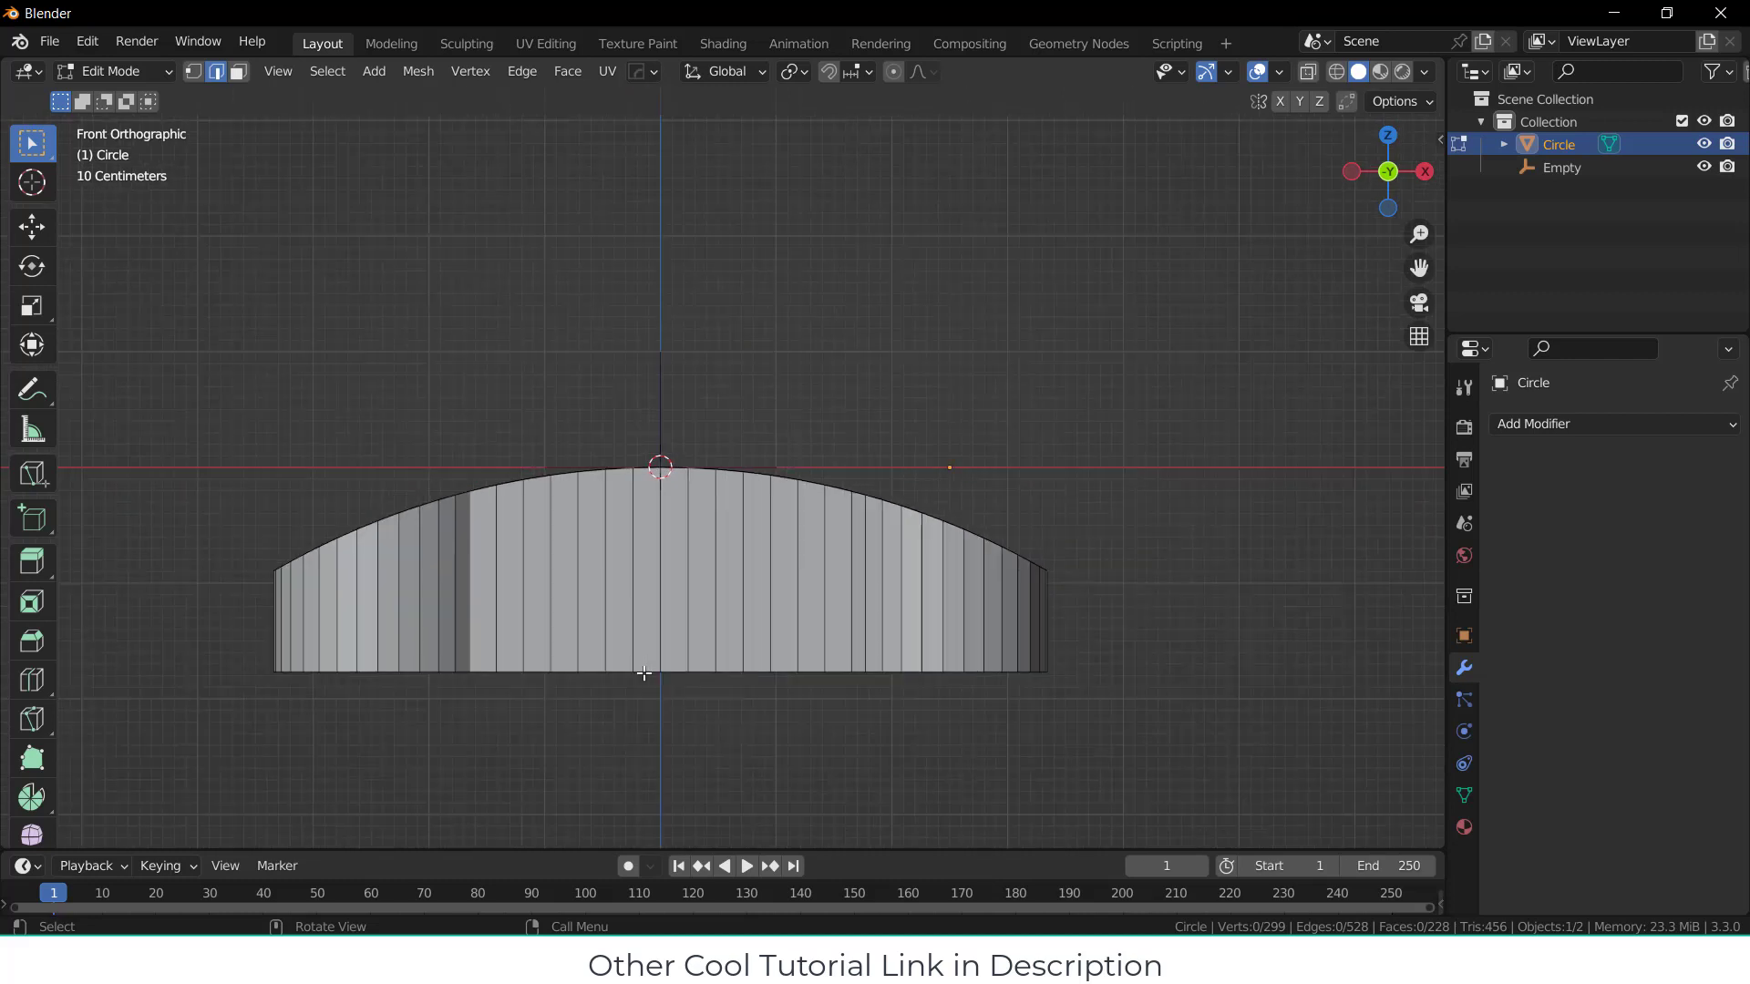
pyautogui.click(1336, 71)
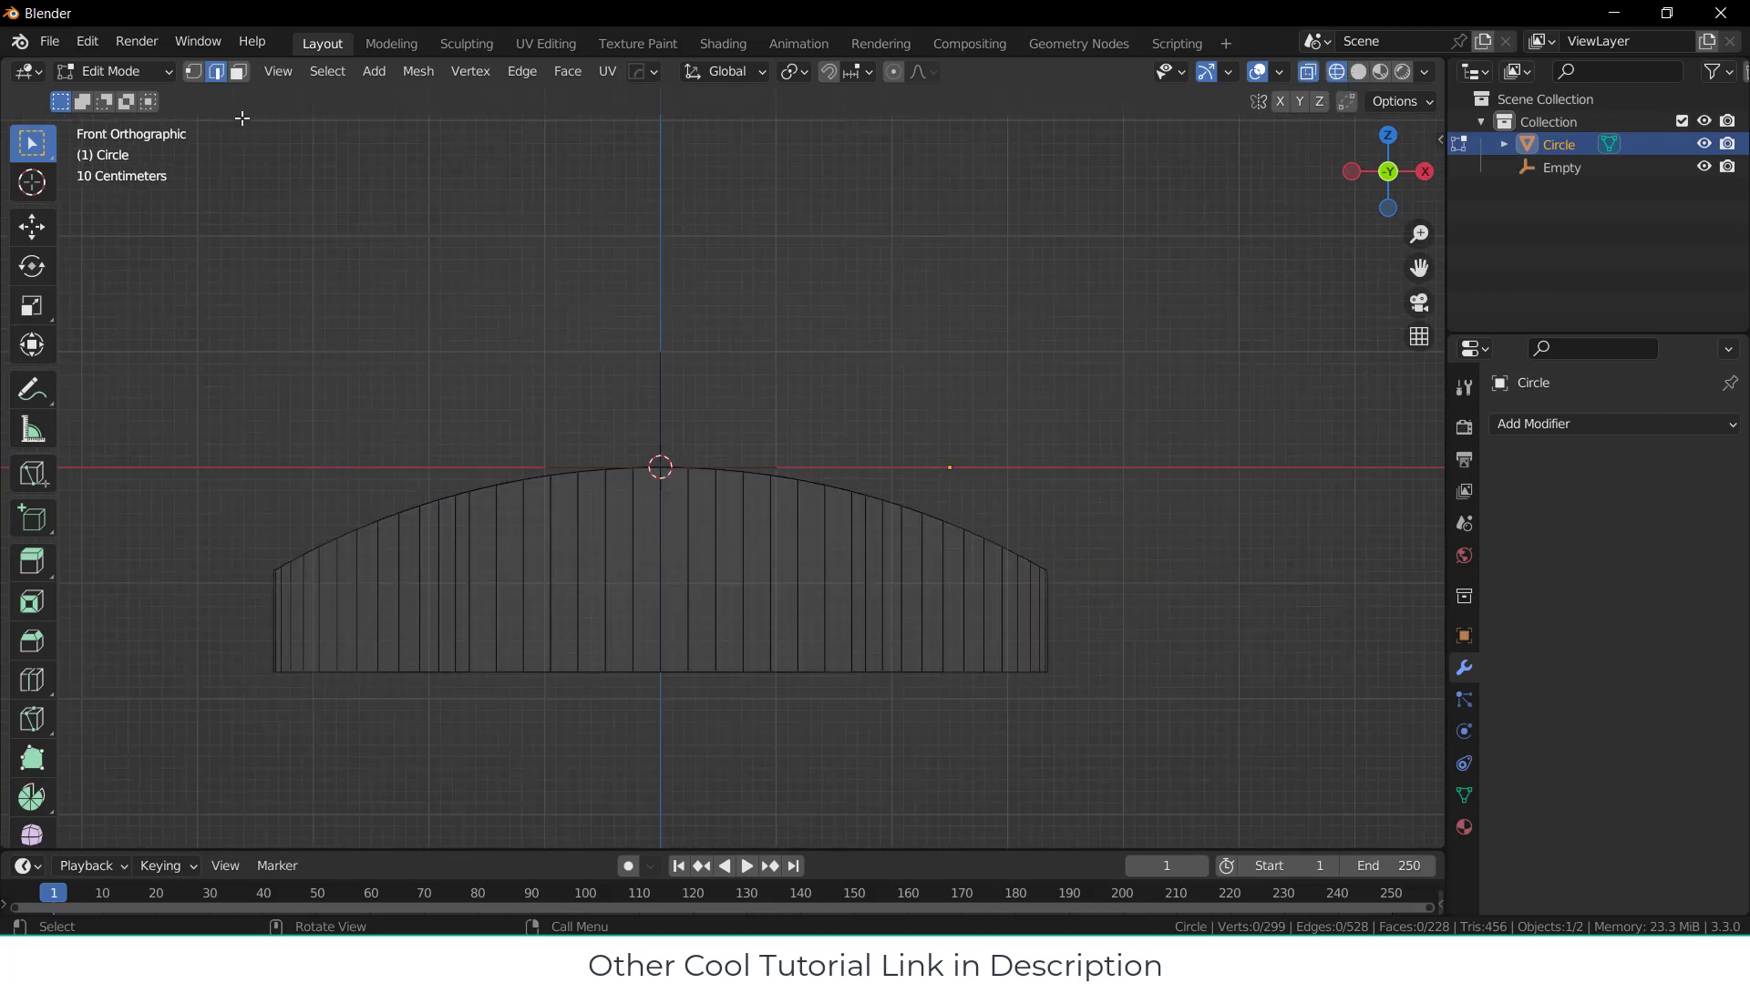
pyautogui.moveTo(208, 645)
pyautogui.mouseDown()
pyautogui.moveTo(906, 786)
pyautogui.moveTo(1157, 796)
pyautogui.mouseUp()
pyautogui.press('g')
pyautogui.press('z')
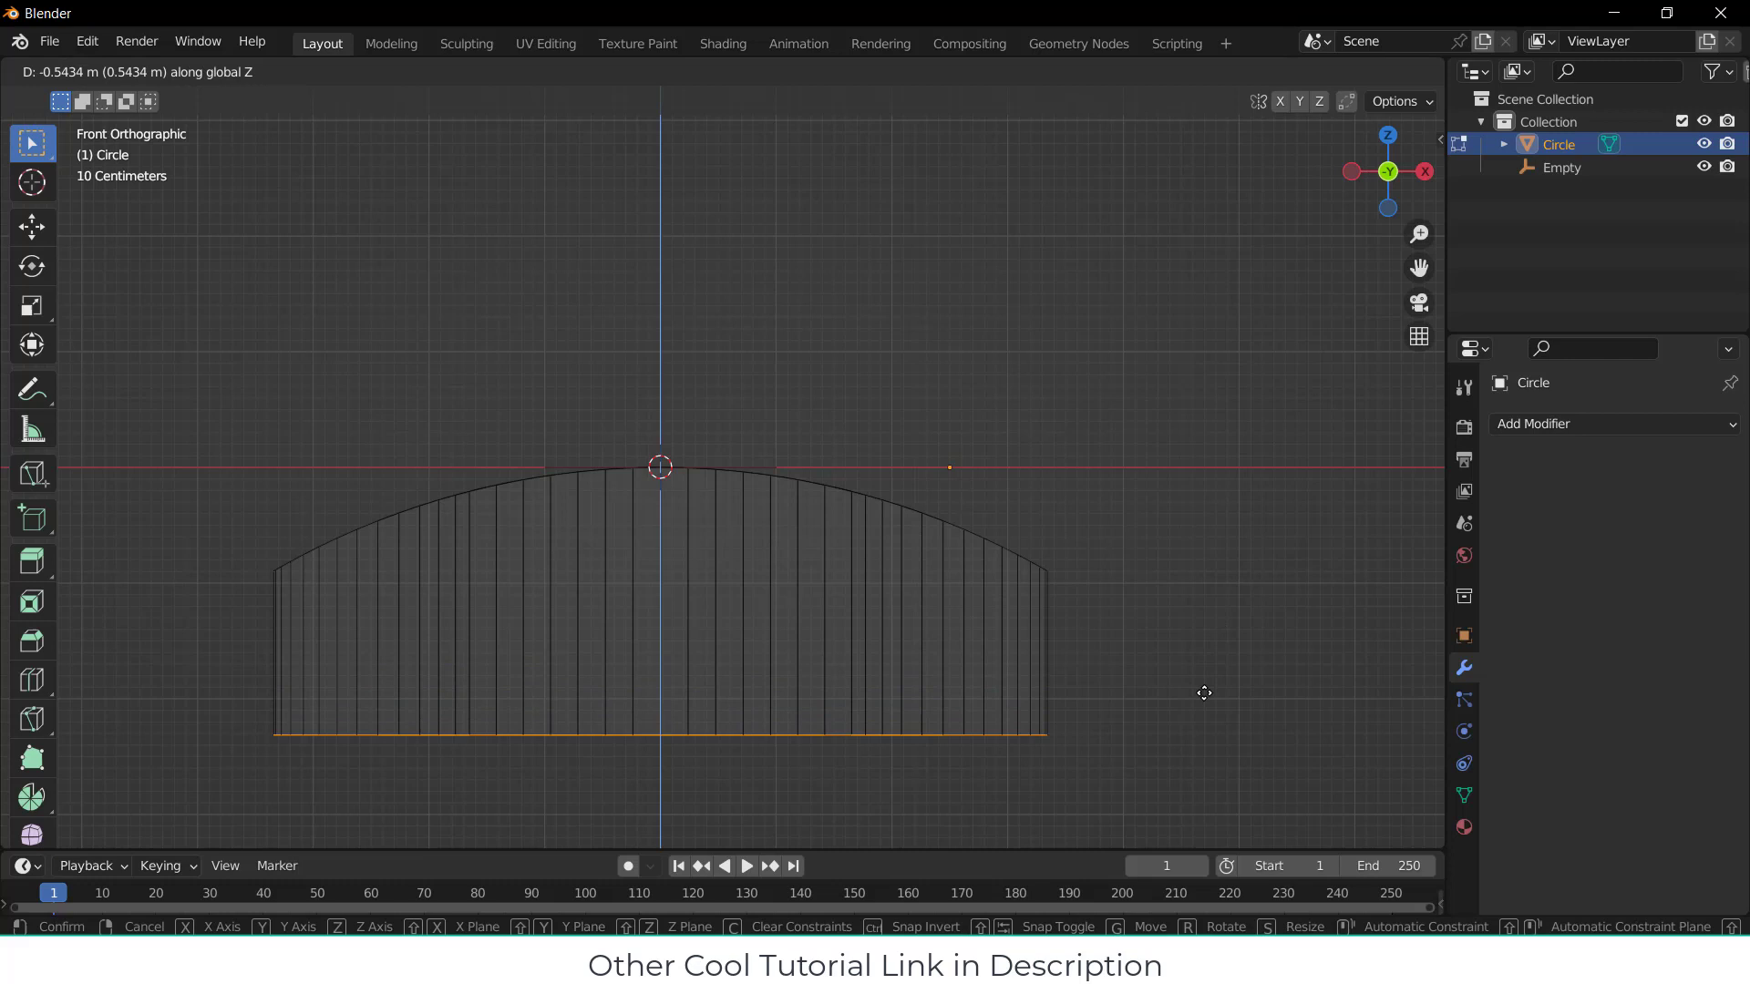
pyautogui.click(1203, 695)
pyautogui.hotkey('alt', 'a')
# Step: Add five evenly spaced horizontal loop cuts around the side walls
pyautogui.press('a')
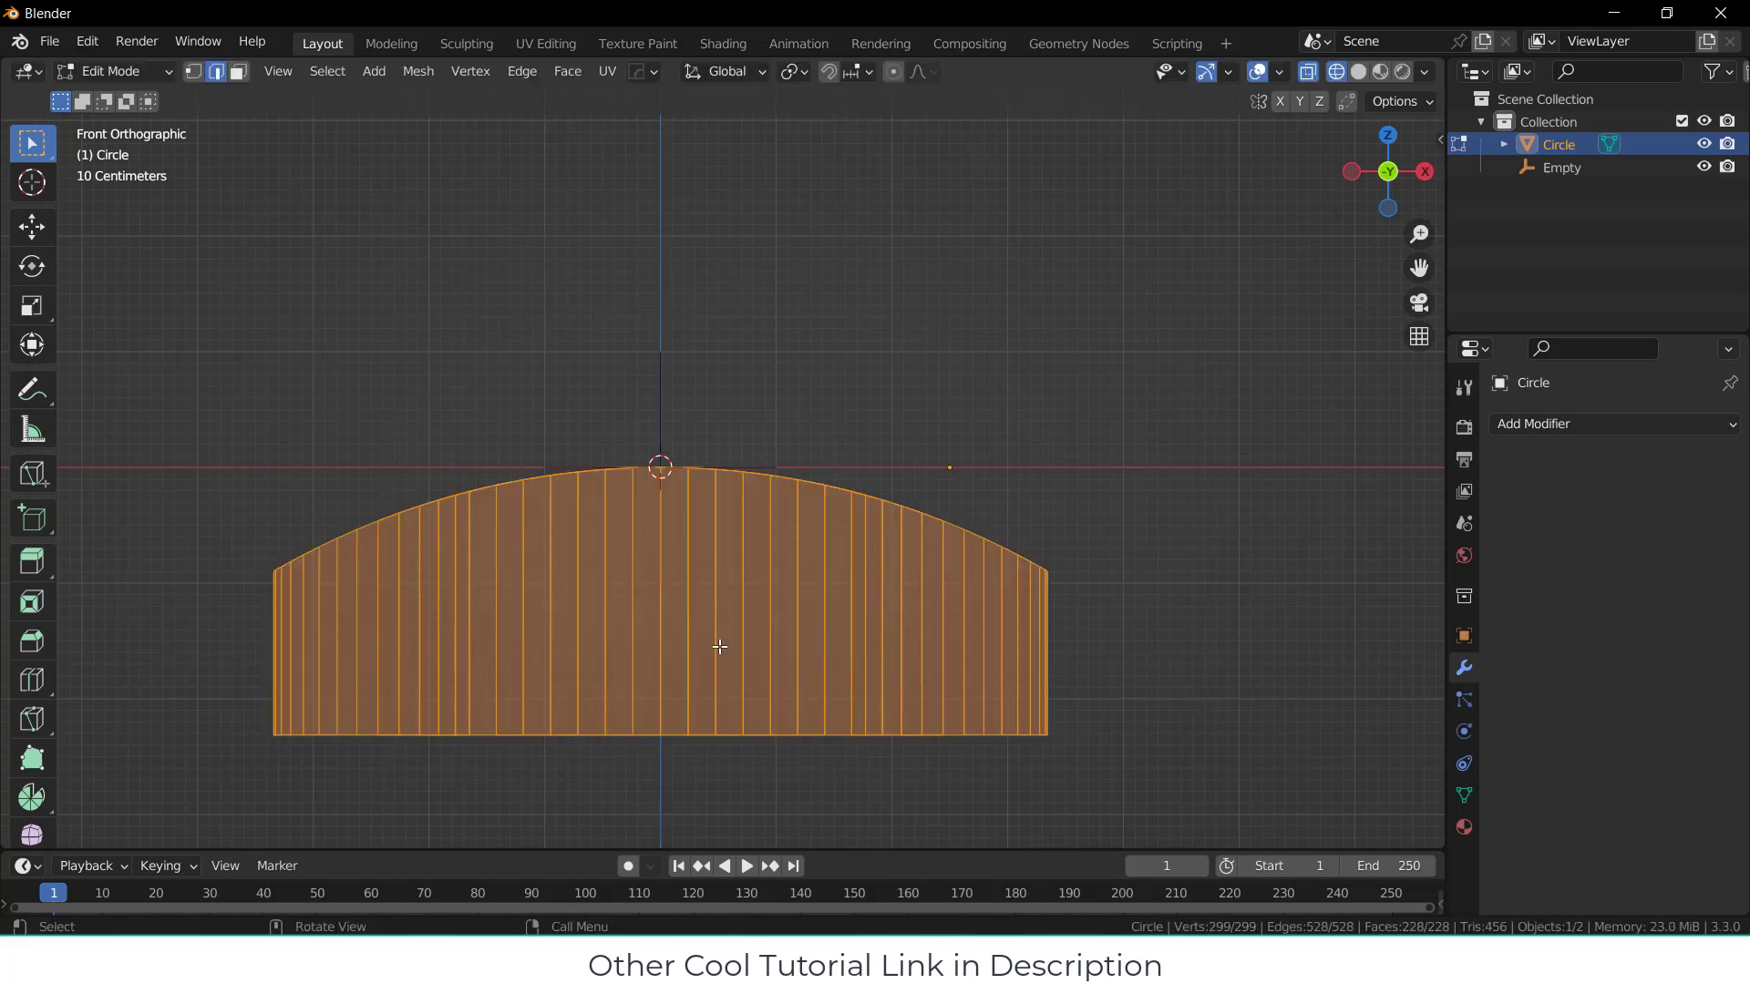
pyautogui.hotkey('ctrl', 'r')
pyautogui.scroll(4, 724, 646)
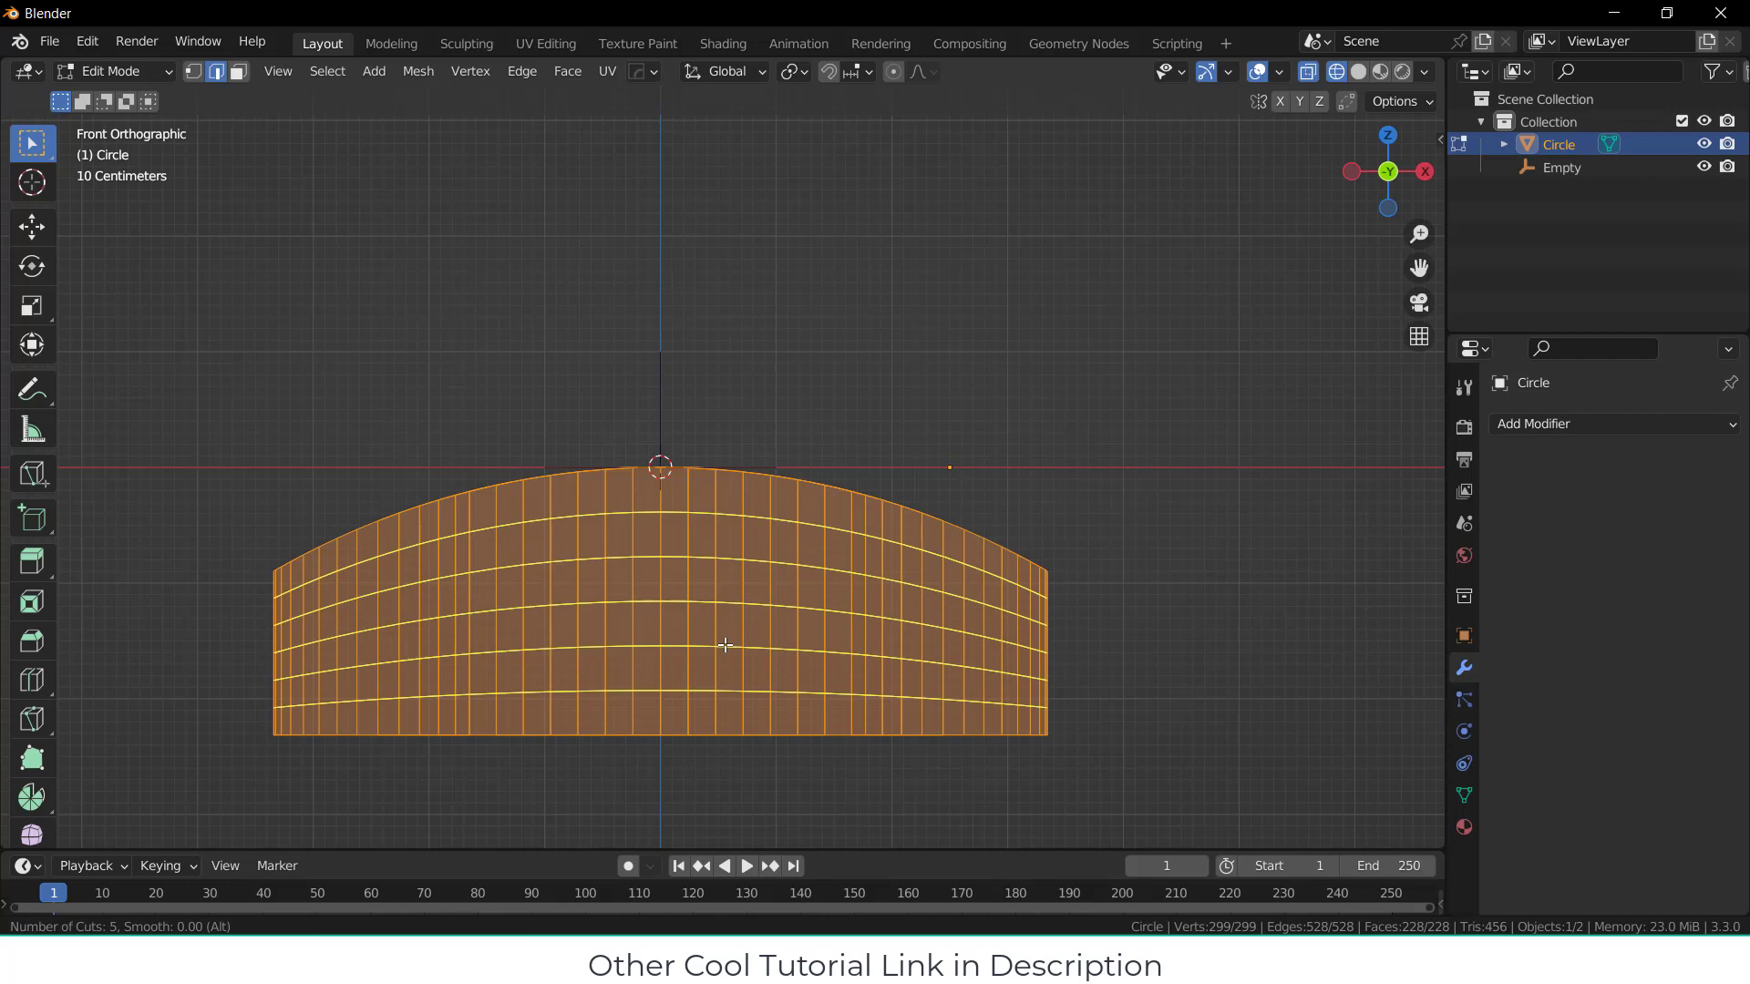
pyautogui.click(724, 645)
pyautogui.rightClick(728, 644)
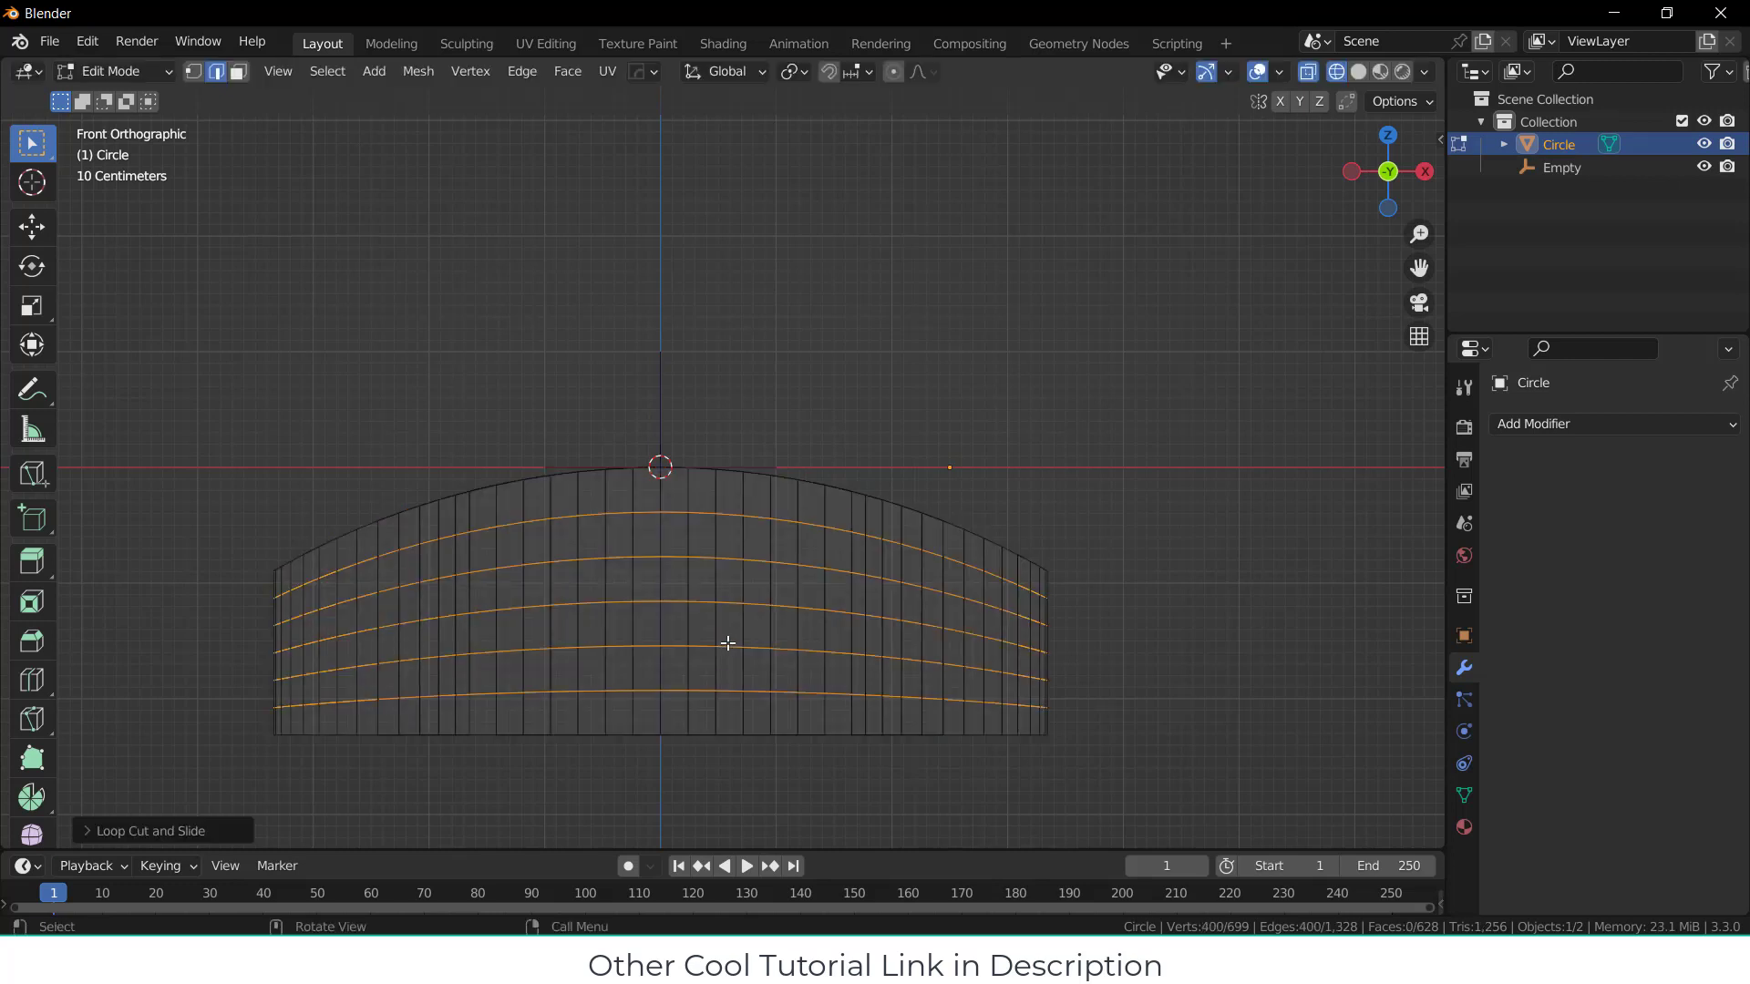
pyautogui.click(1129, 517)
# Step: Return to see-through wireframe display and switch to face selection mode
pyautogui.click(1358, 71)
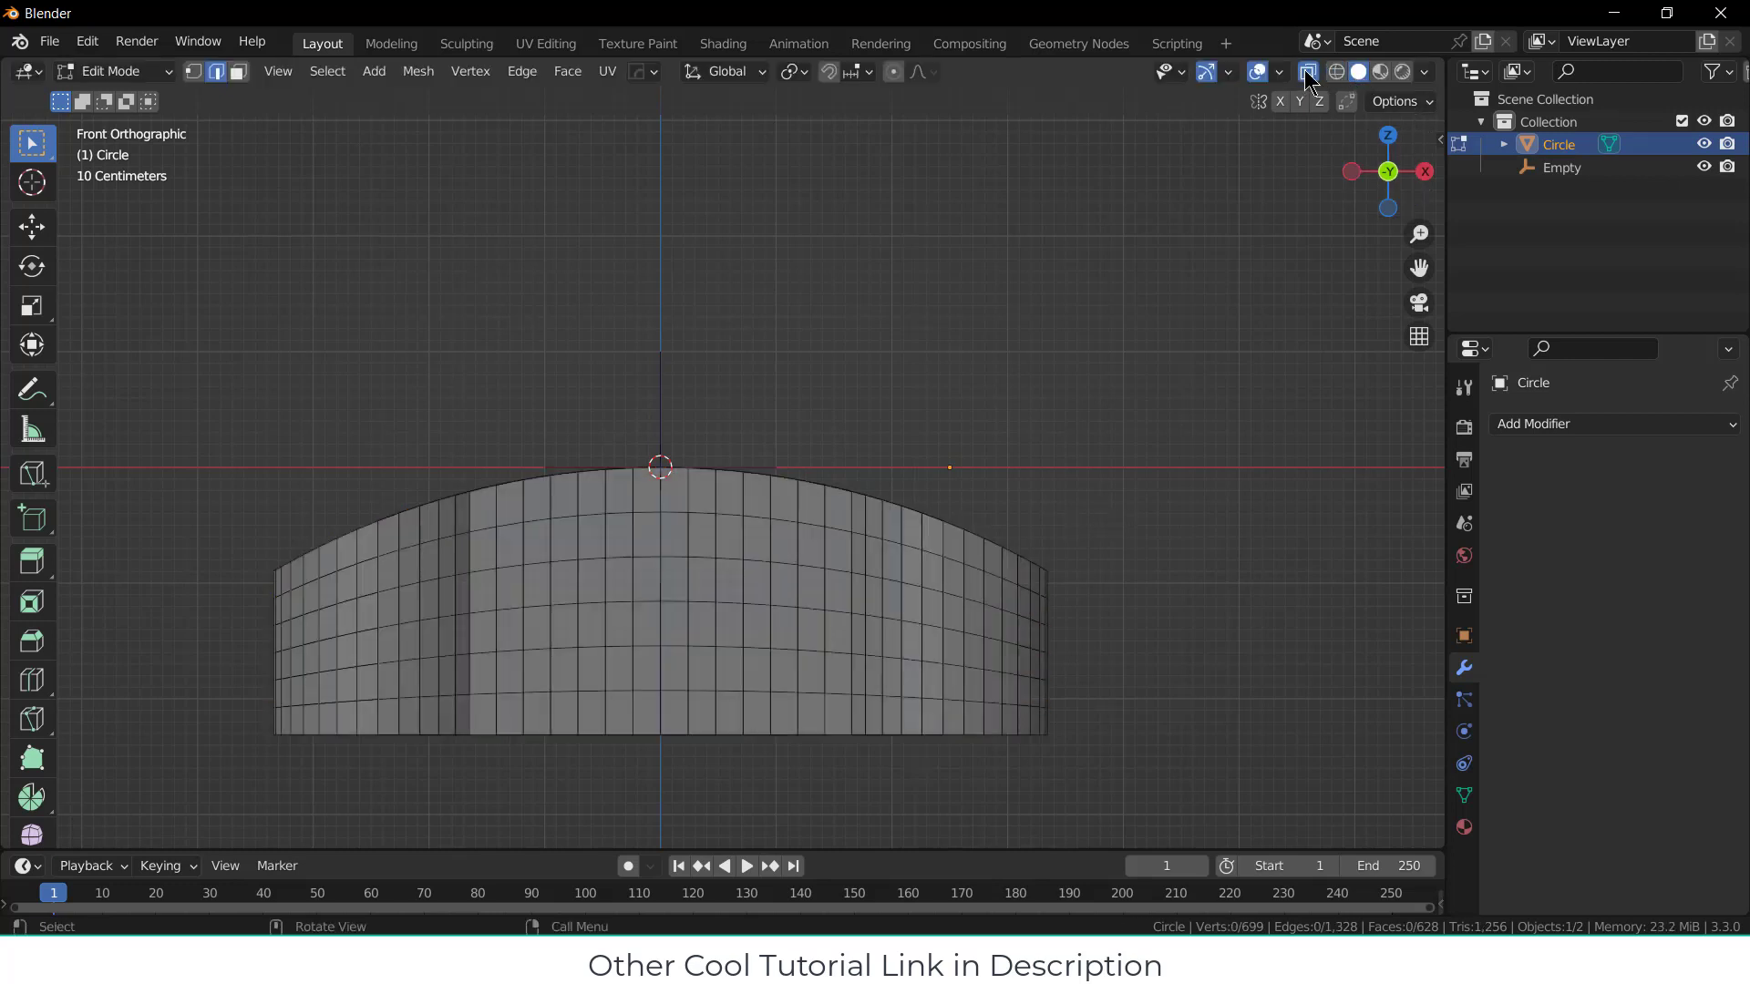
pyautogui.click(1308, 73)
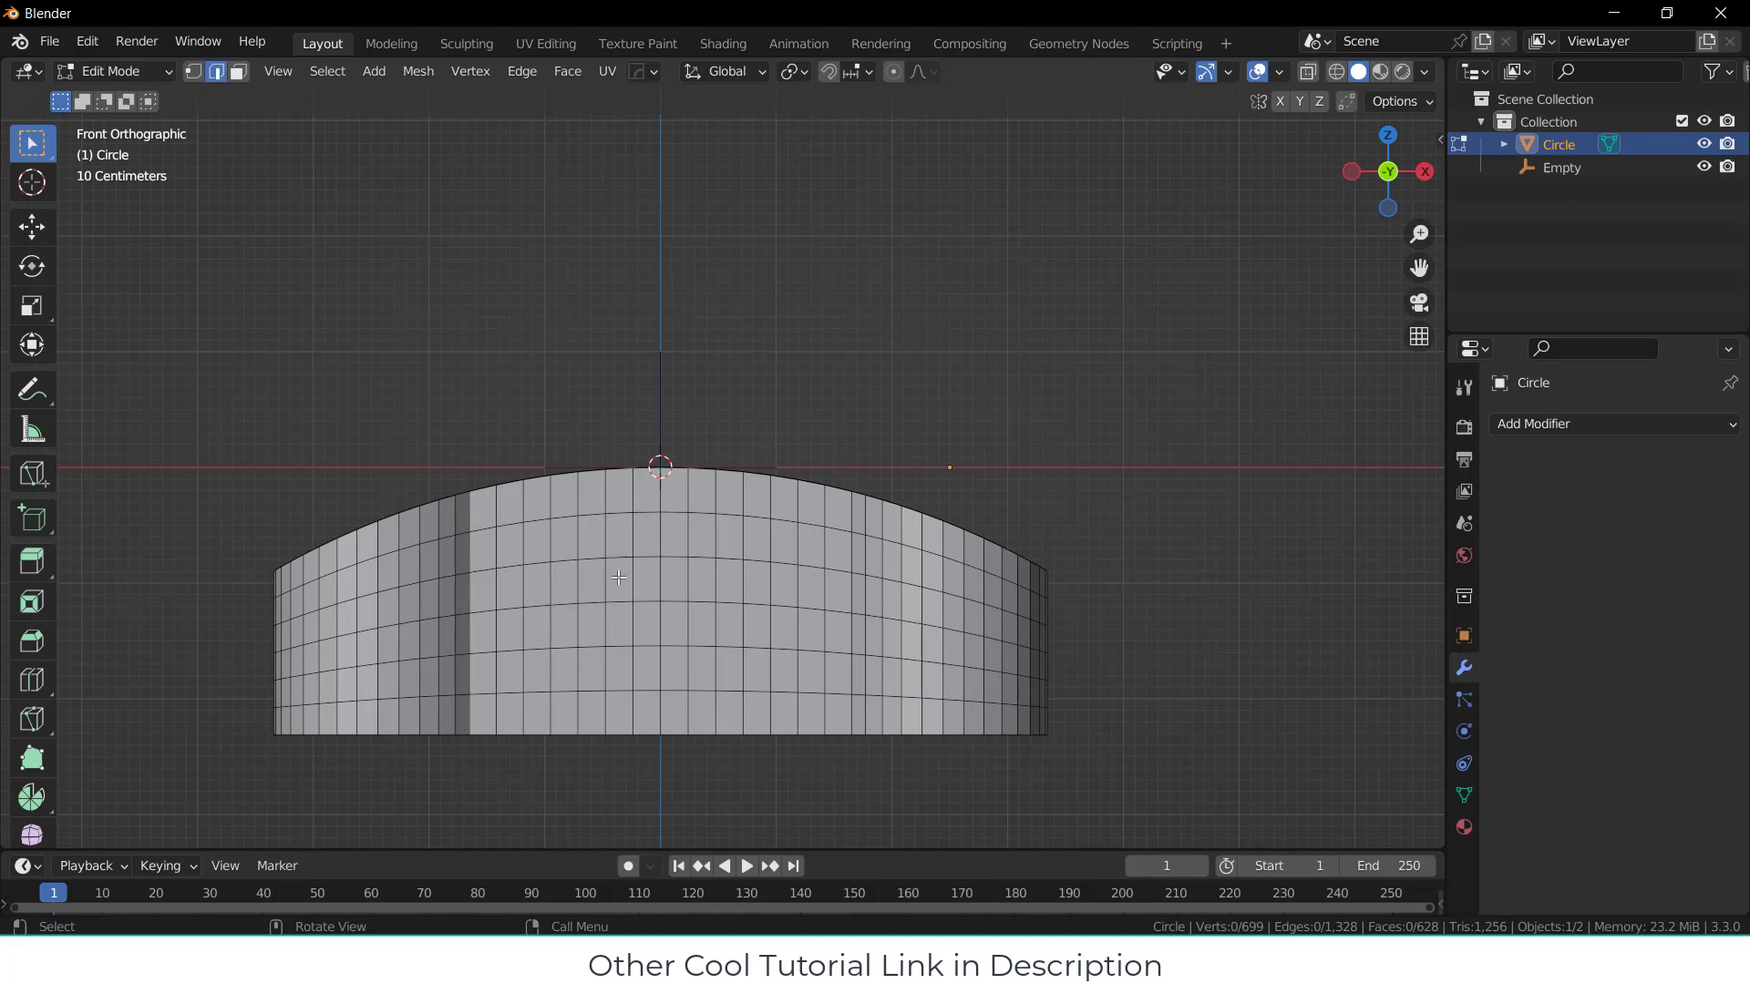
pyautogui.scroll(2, 618, 577)
pyautogui.click(1336, 71)
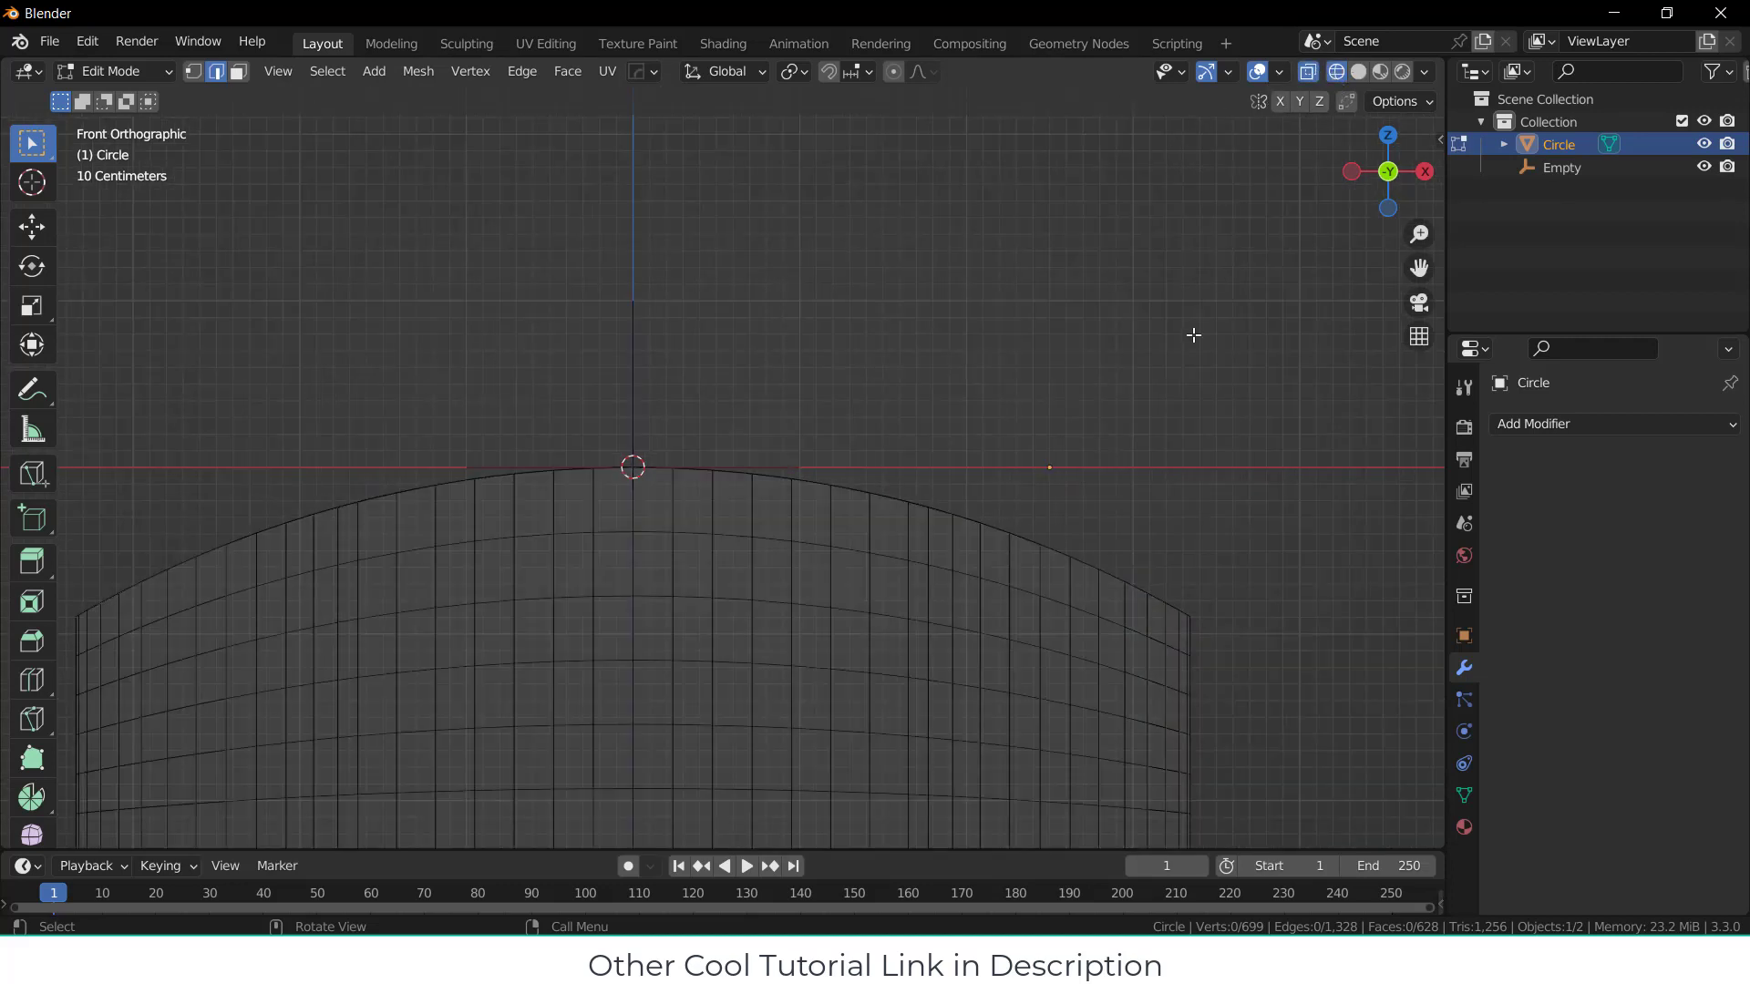
pyautogui.scroll(-2, 1193, 335)
pyautogui.click(238, 71)
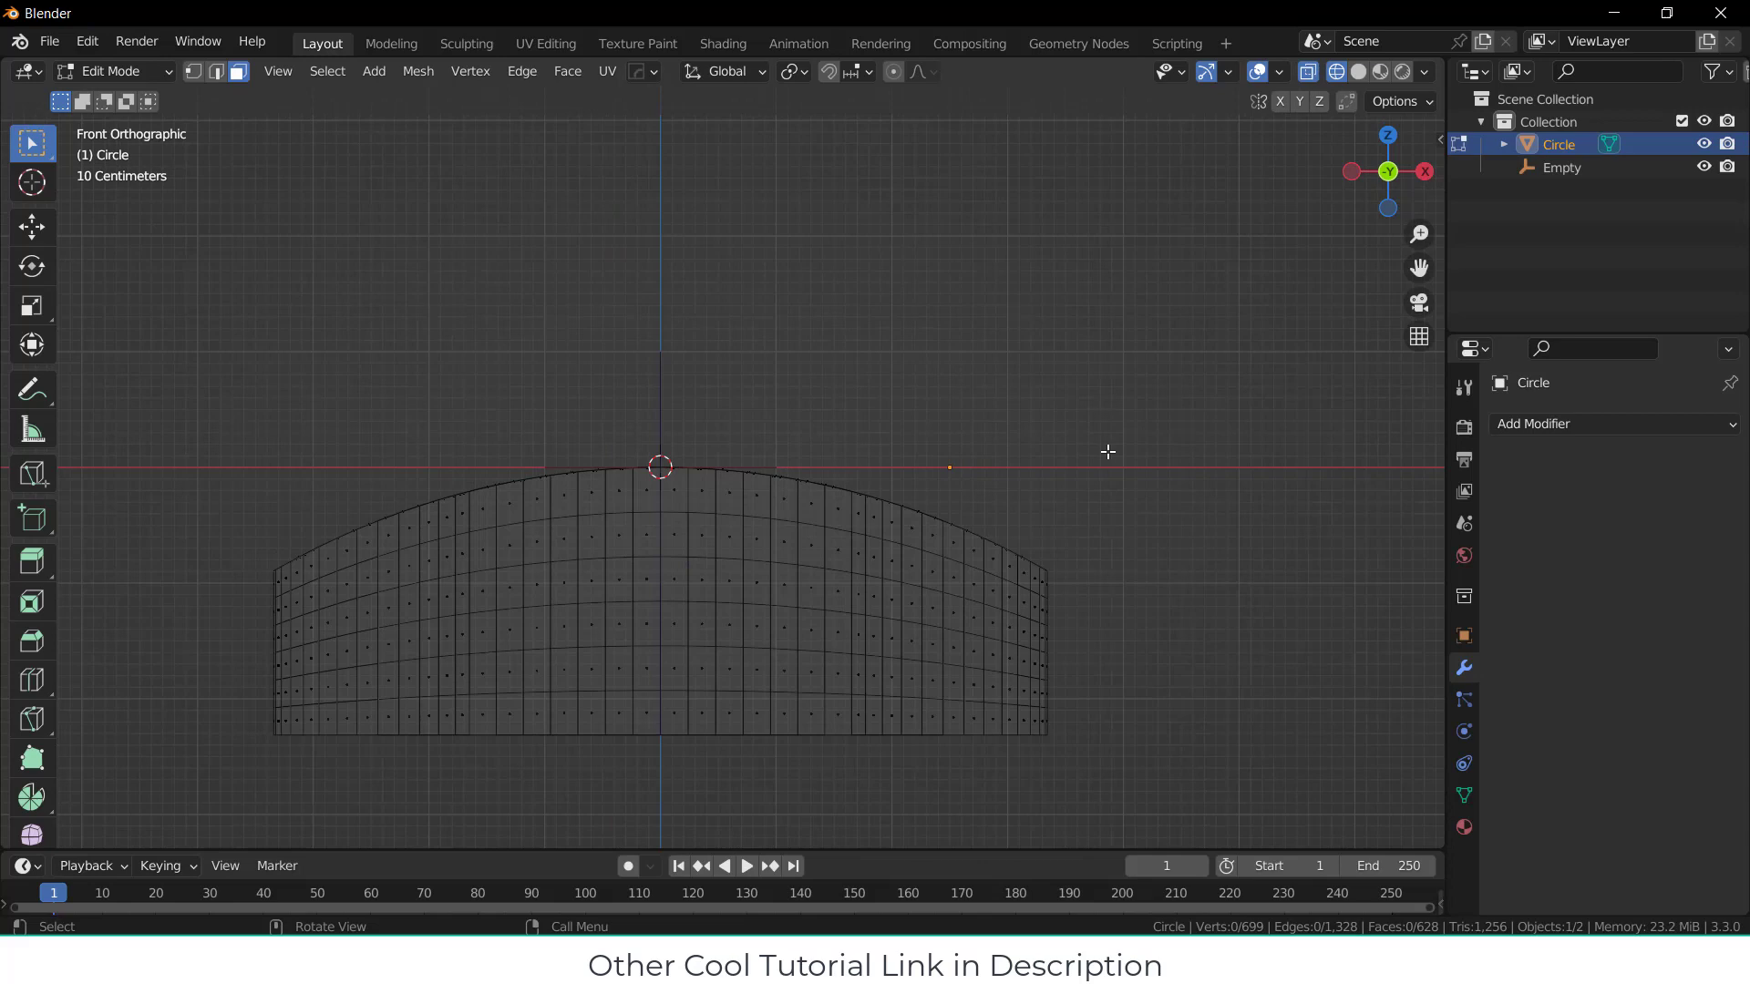
# Step: Box-select the central square block of front-wall faces and inset it to leave a border of new faces
pyautogui.scroll(1, 668, 592)
pyautogui.moveTo(594, 602); pyautogui.dragTo(726, 726)
pyautogui.moveTo(726, 727); pyautogui.dragTo(699, 604, button='middle')
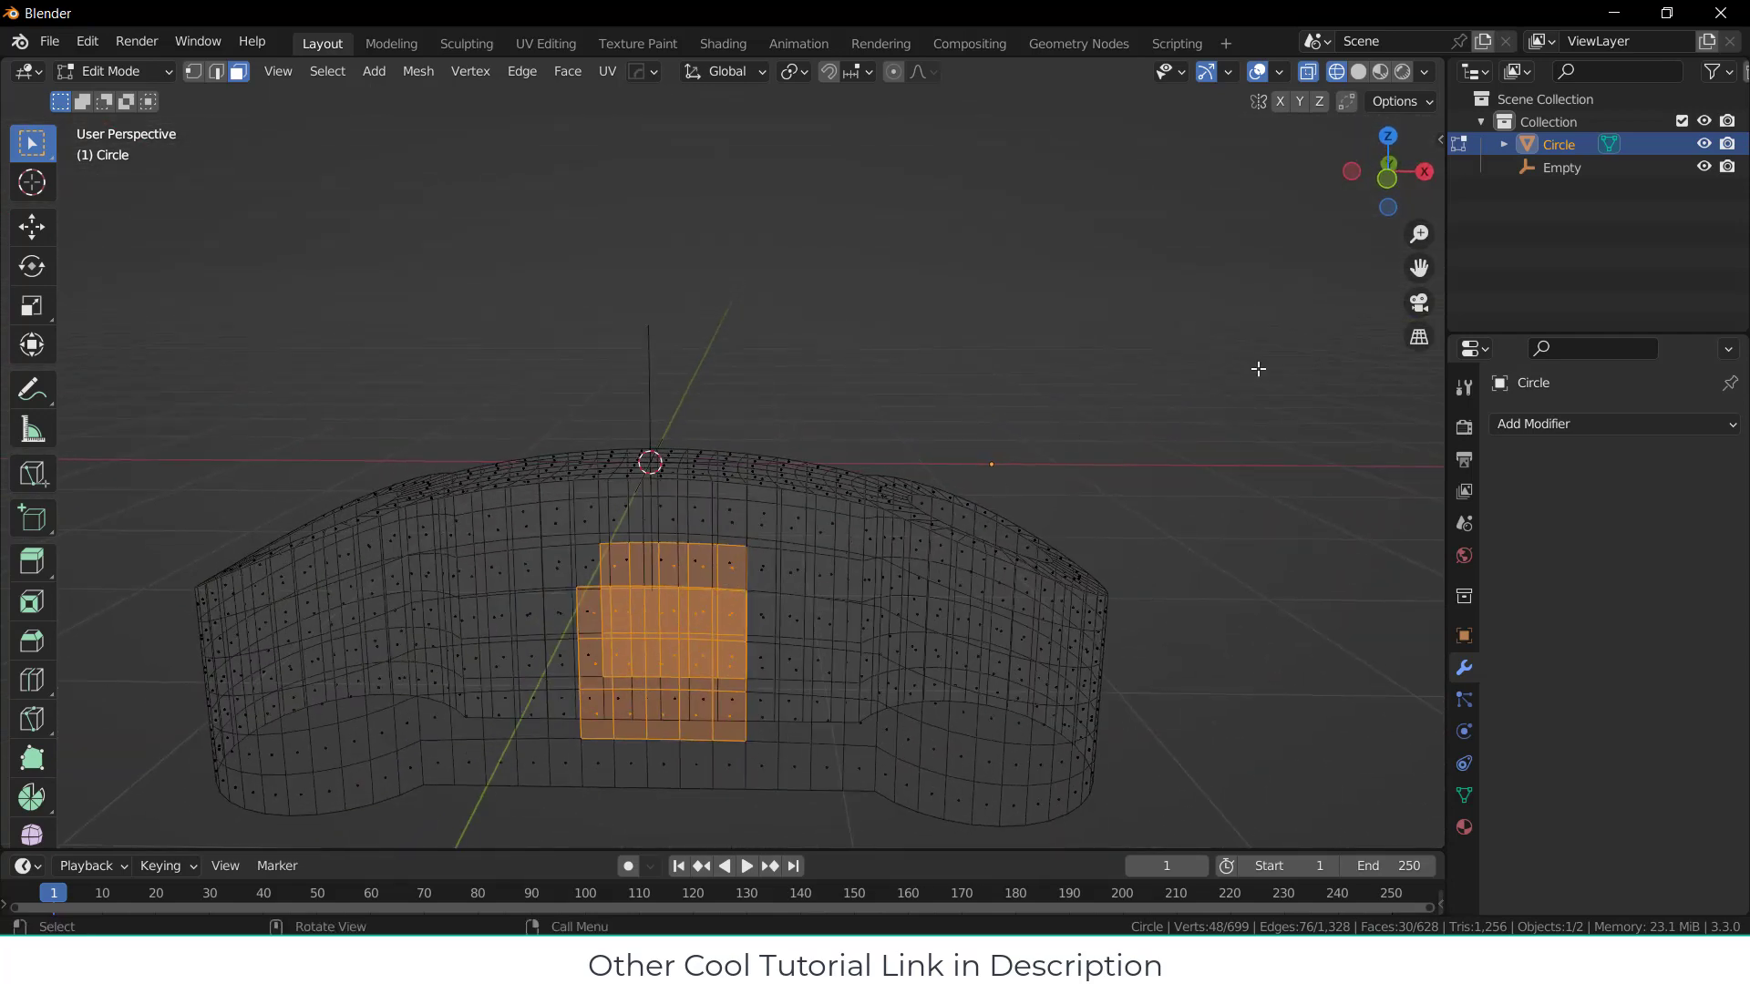
pyautogui.press('i')
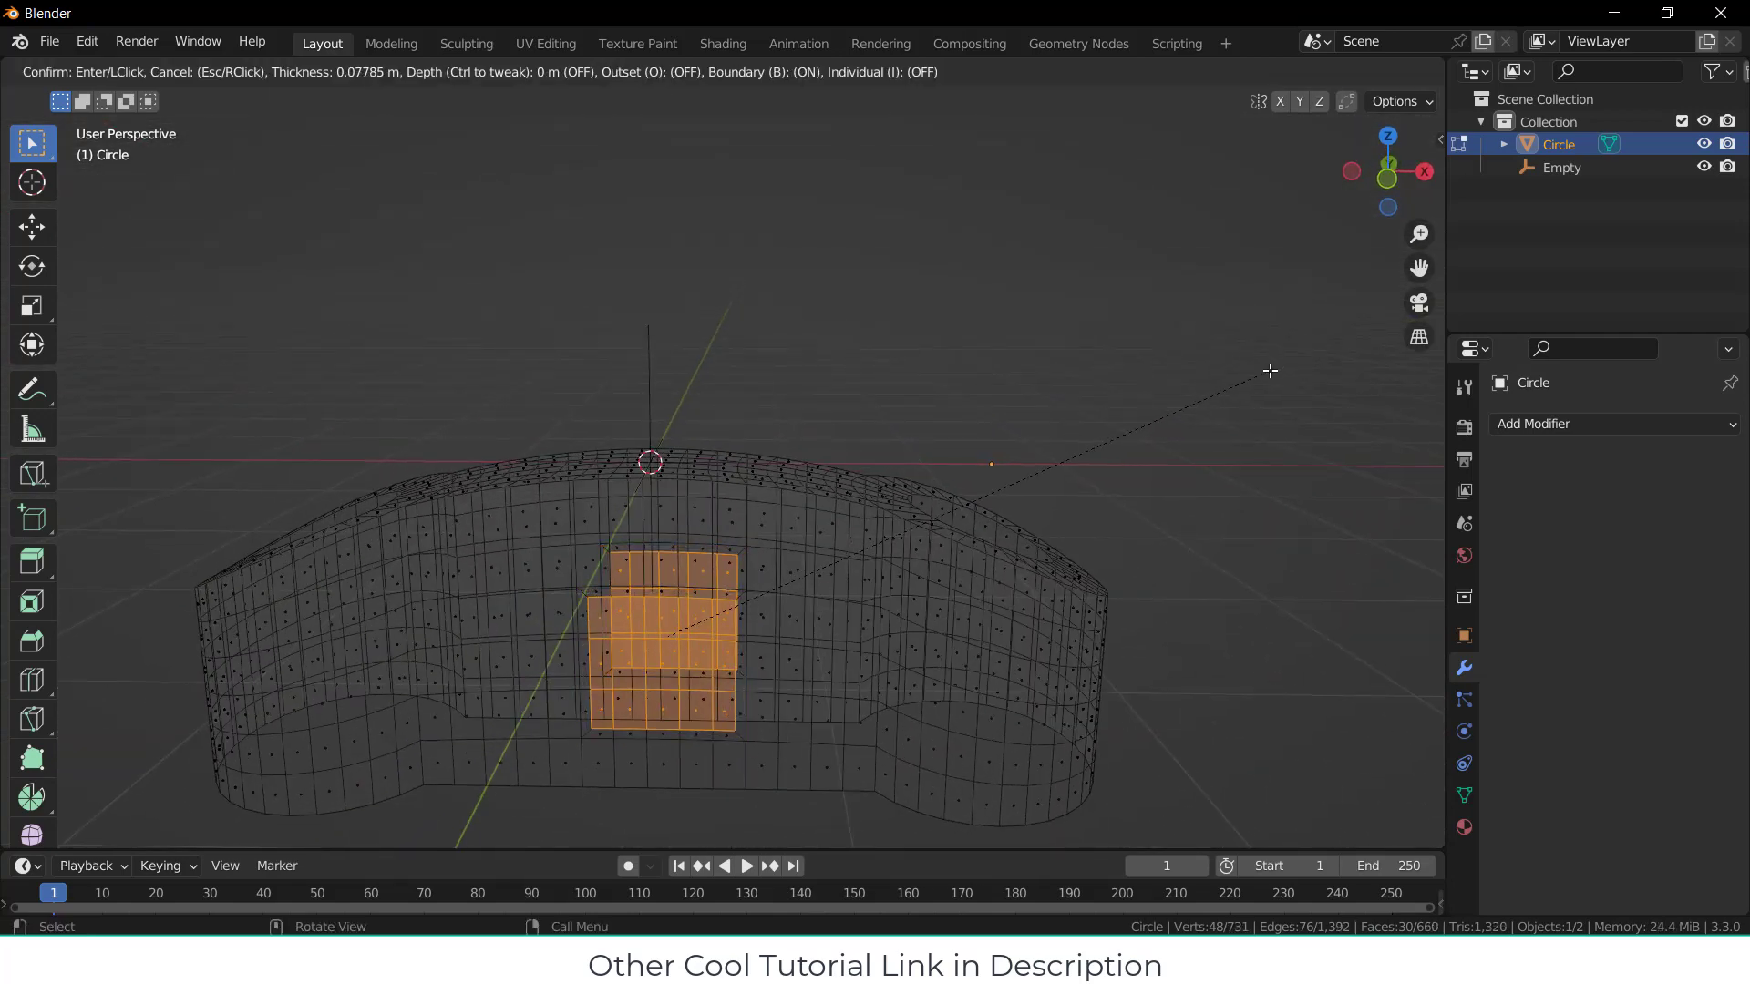
pyautogui.click(1271, 371)
pyautogui.rightClick(709, 620)
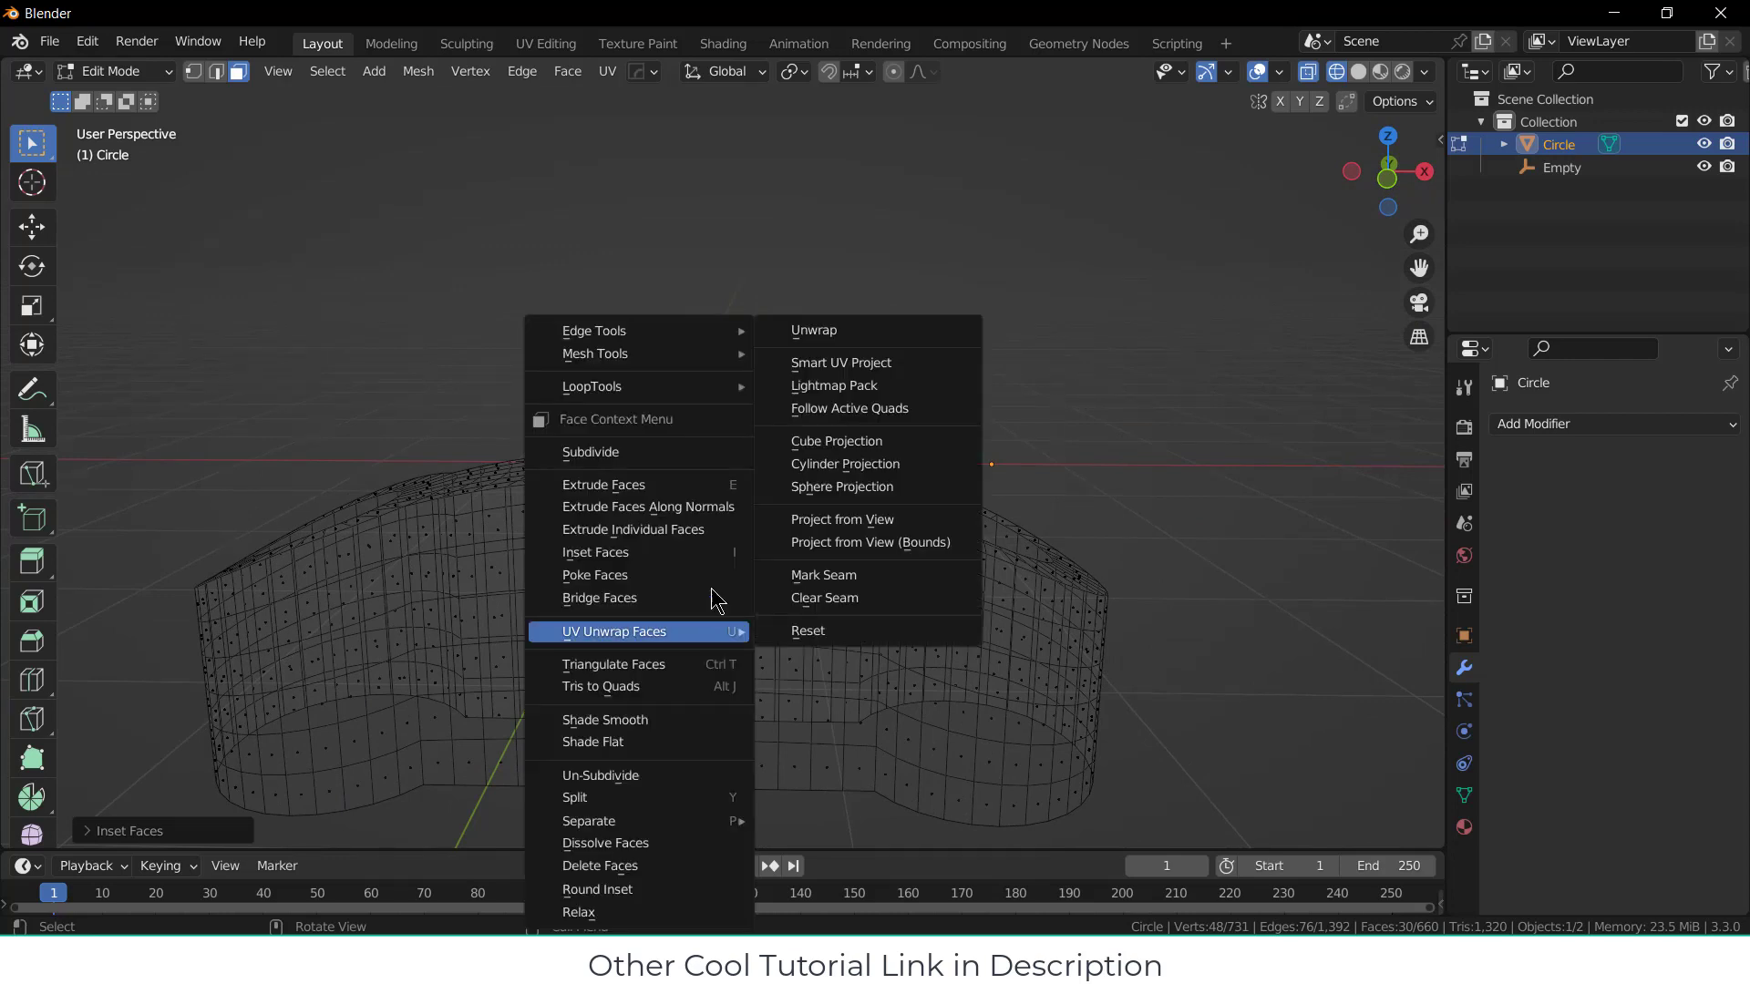
pyautogui.moveTo(706, 392)
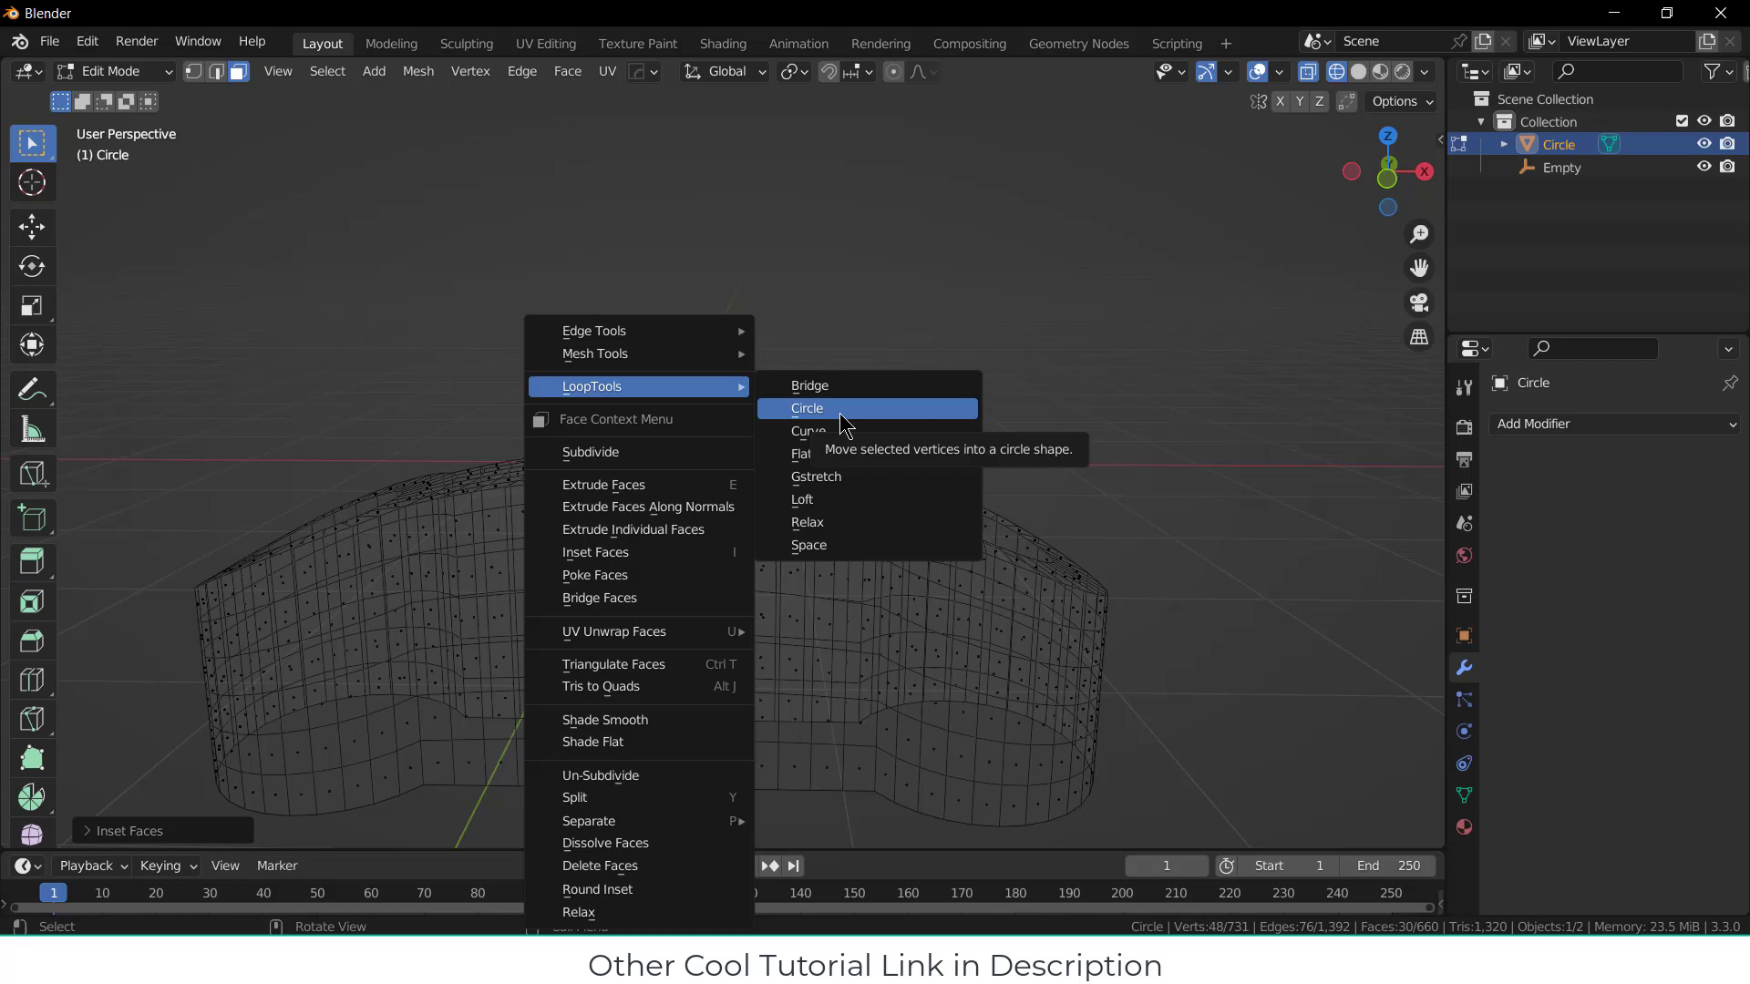
pyautogui.click(92, 42)
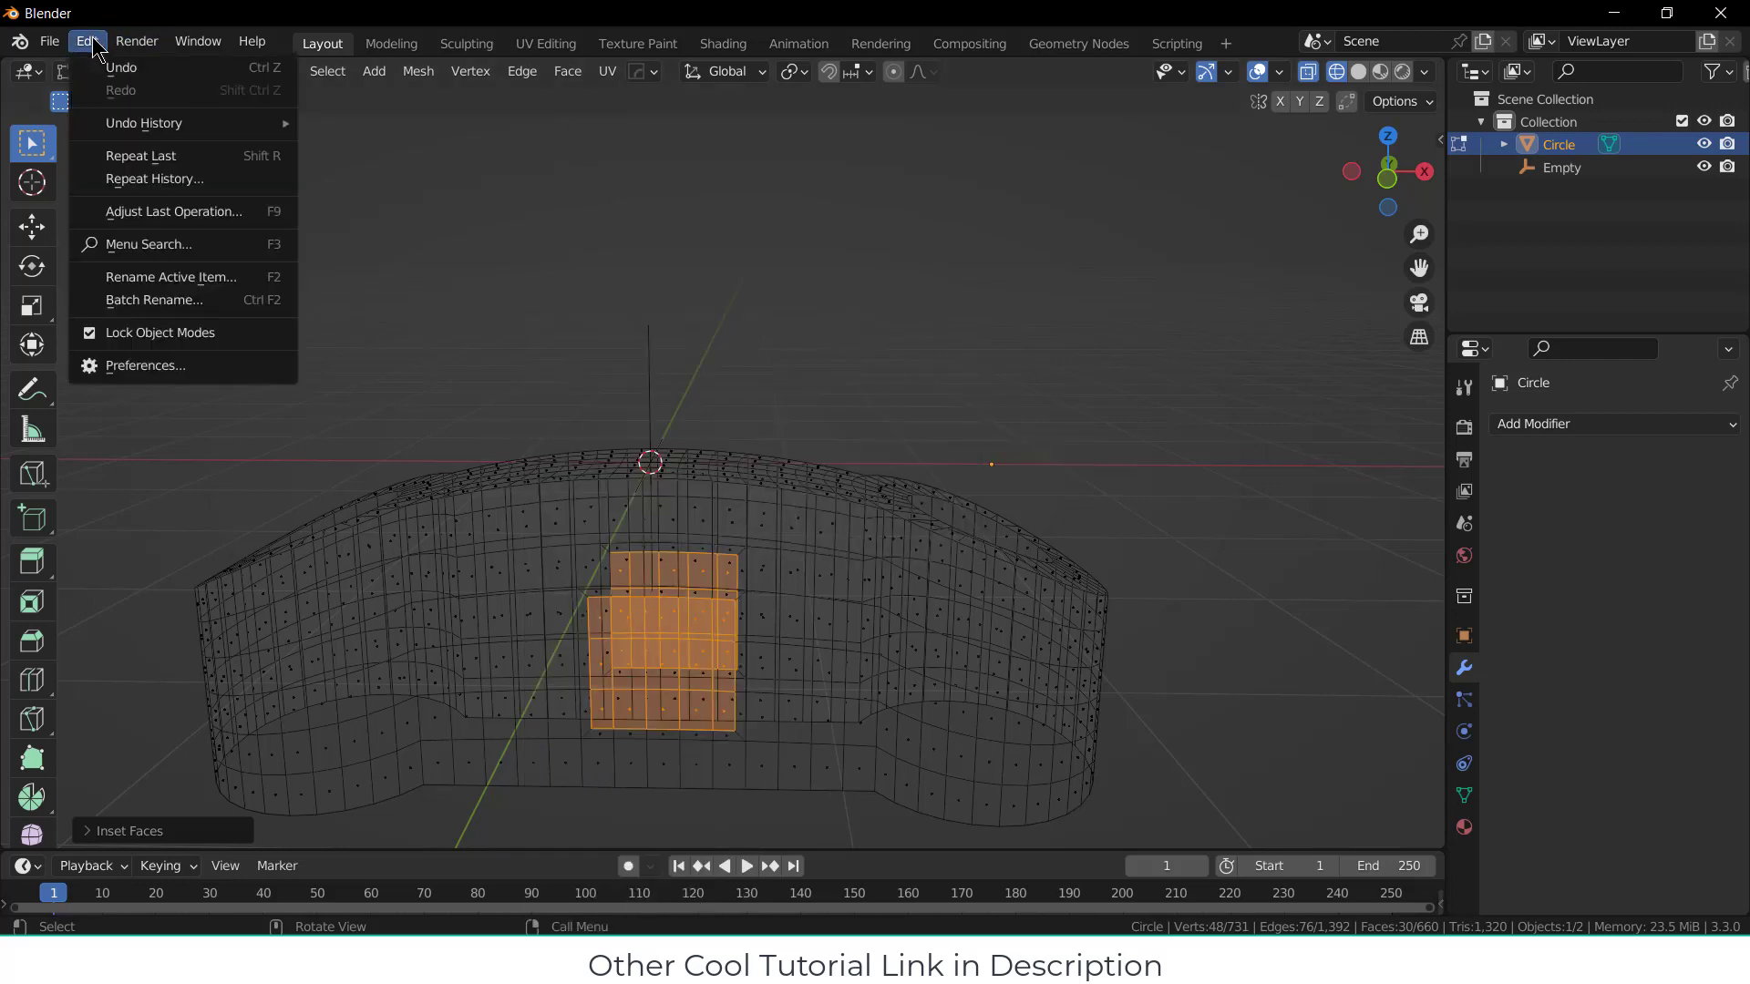
pyautogui.click(174, 366)
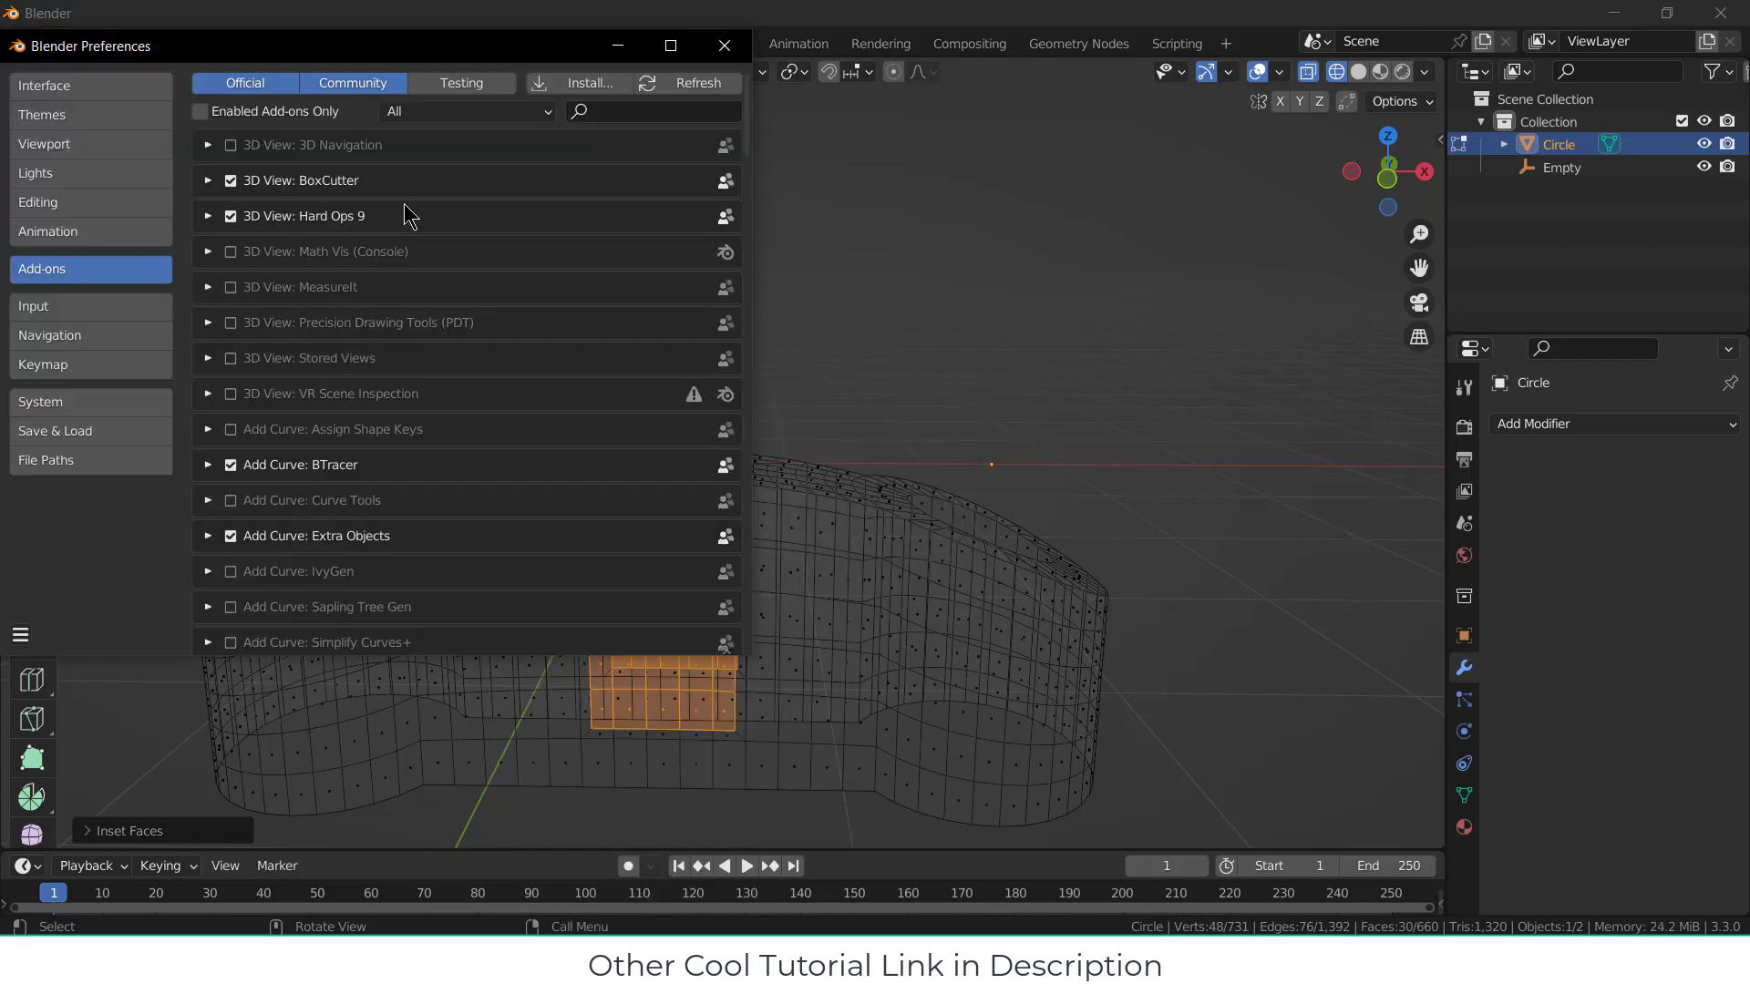
pyautogui.click(629, 111)
pyautogui.write('loo')
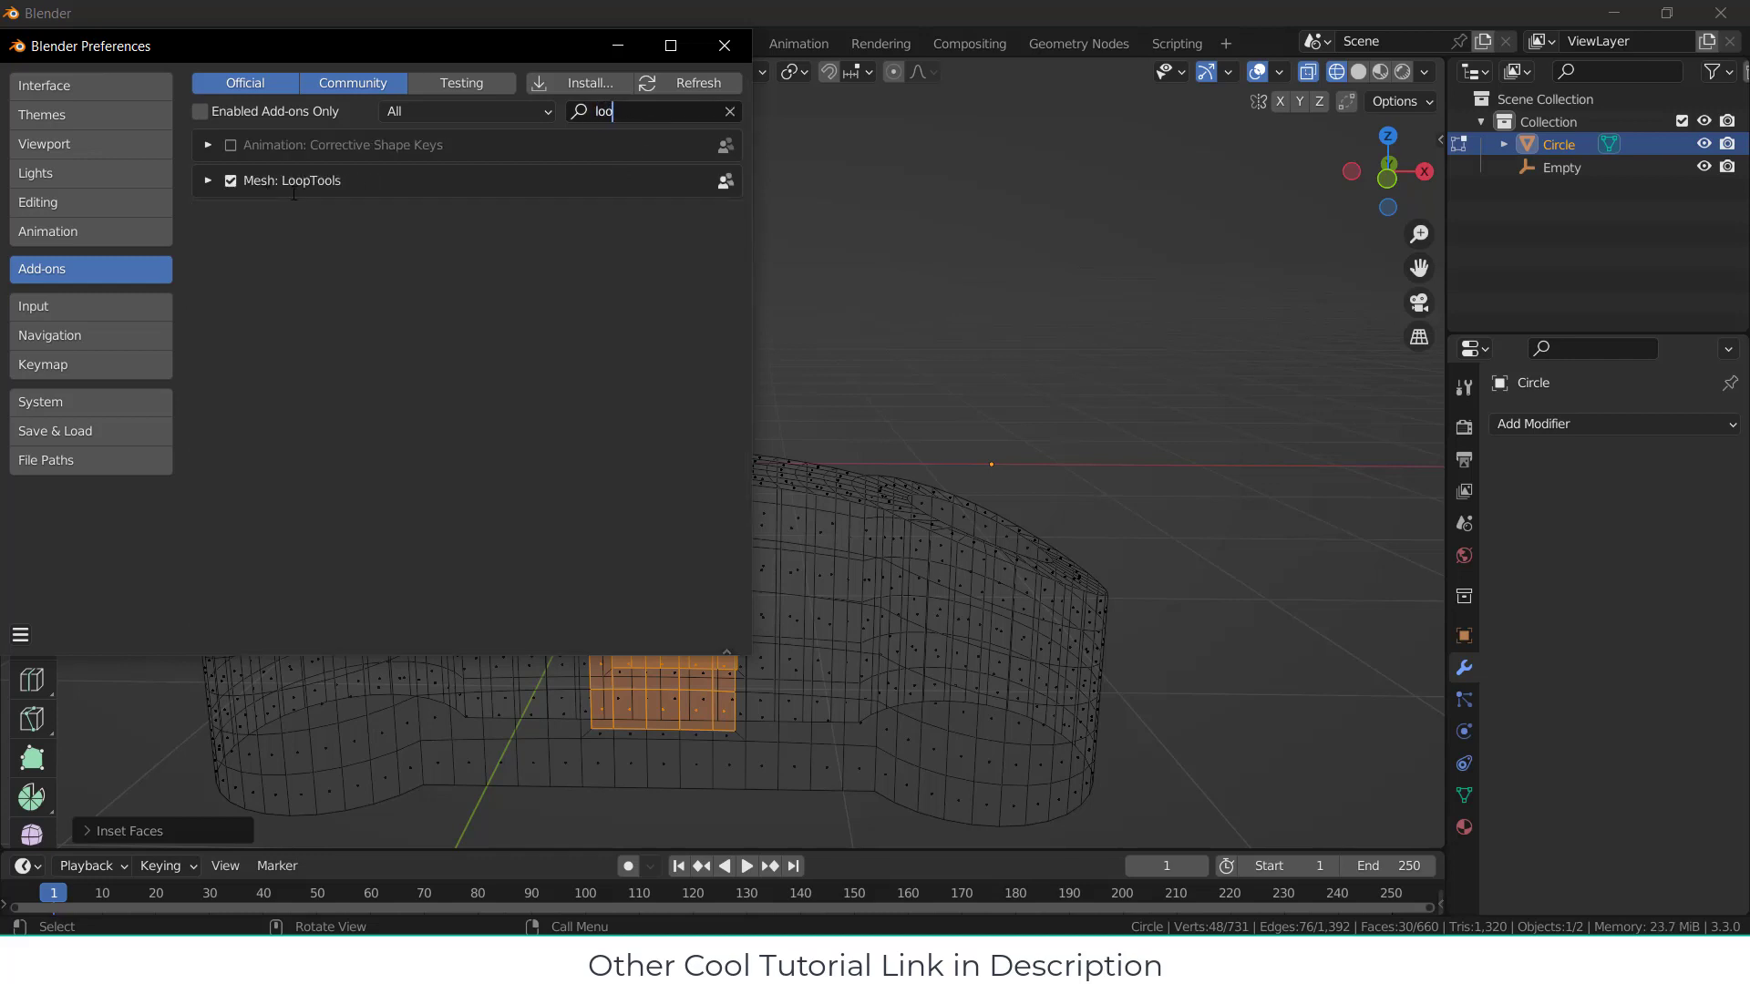
pyautogui.click(721, 46)
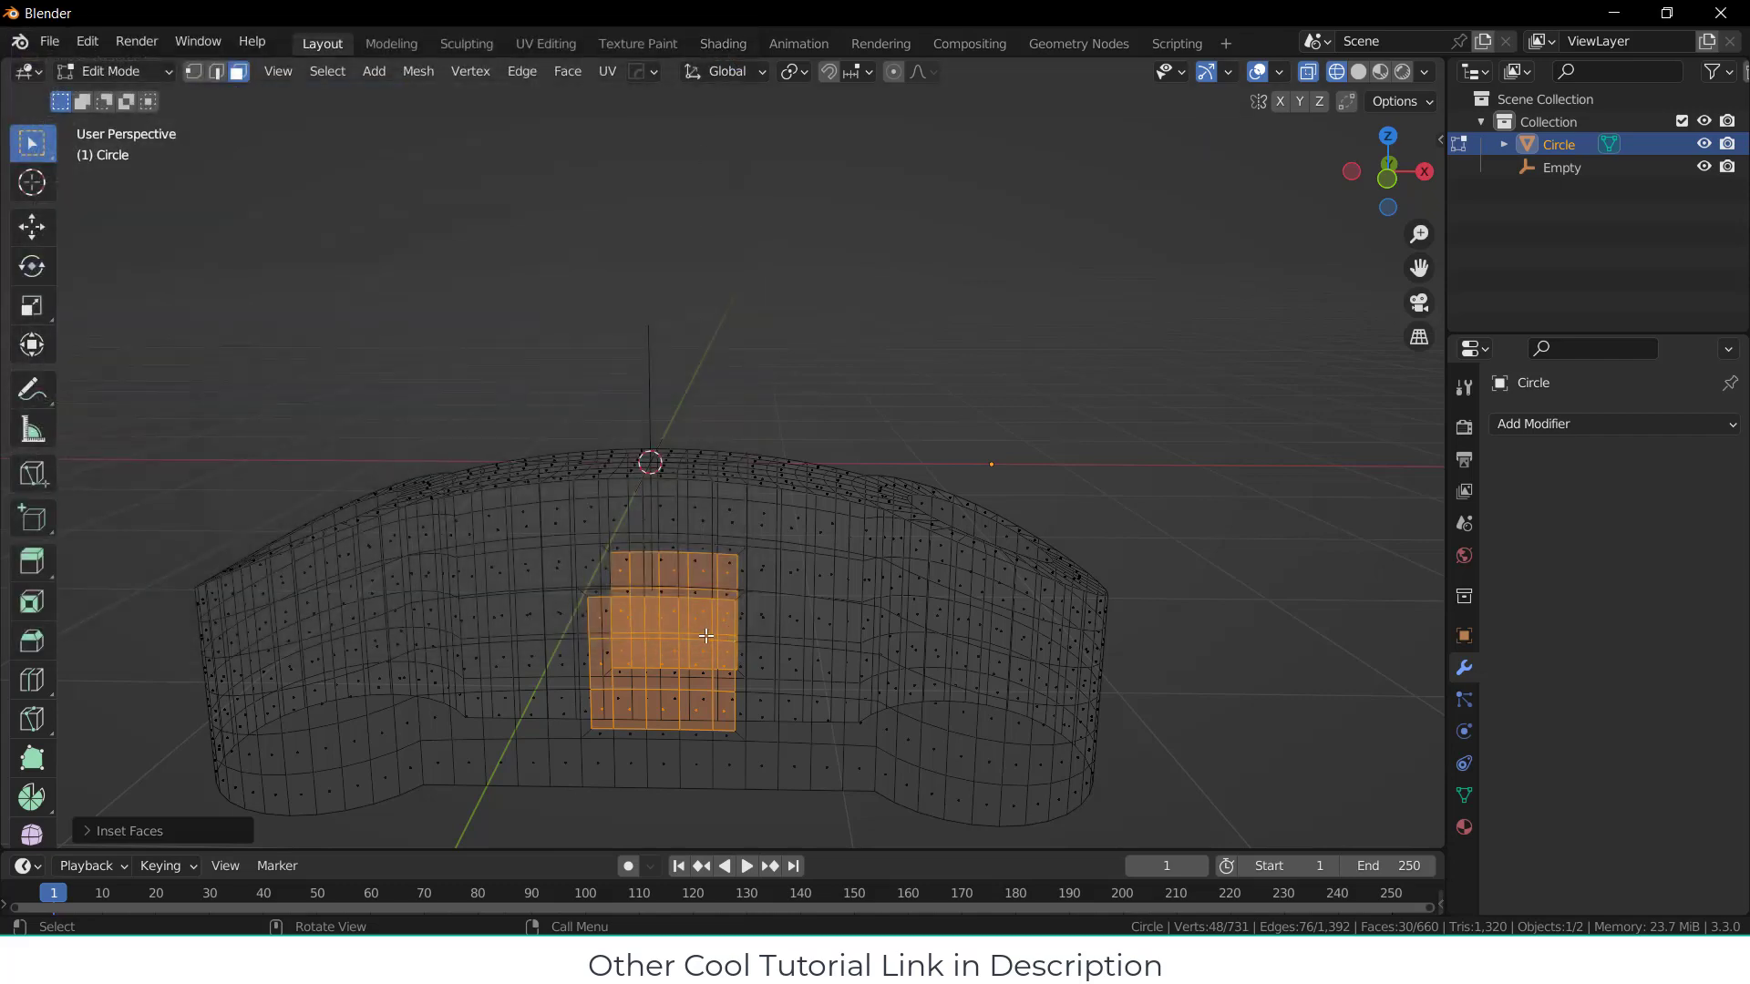
# Step: Round the inset face patch into a circle with LoopTools Circle
pyautogui.rightClick(706, 635)
pyautogui.moveTo(679, 387)
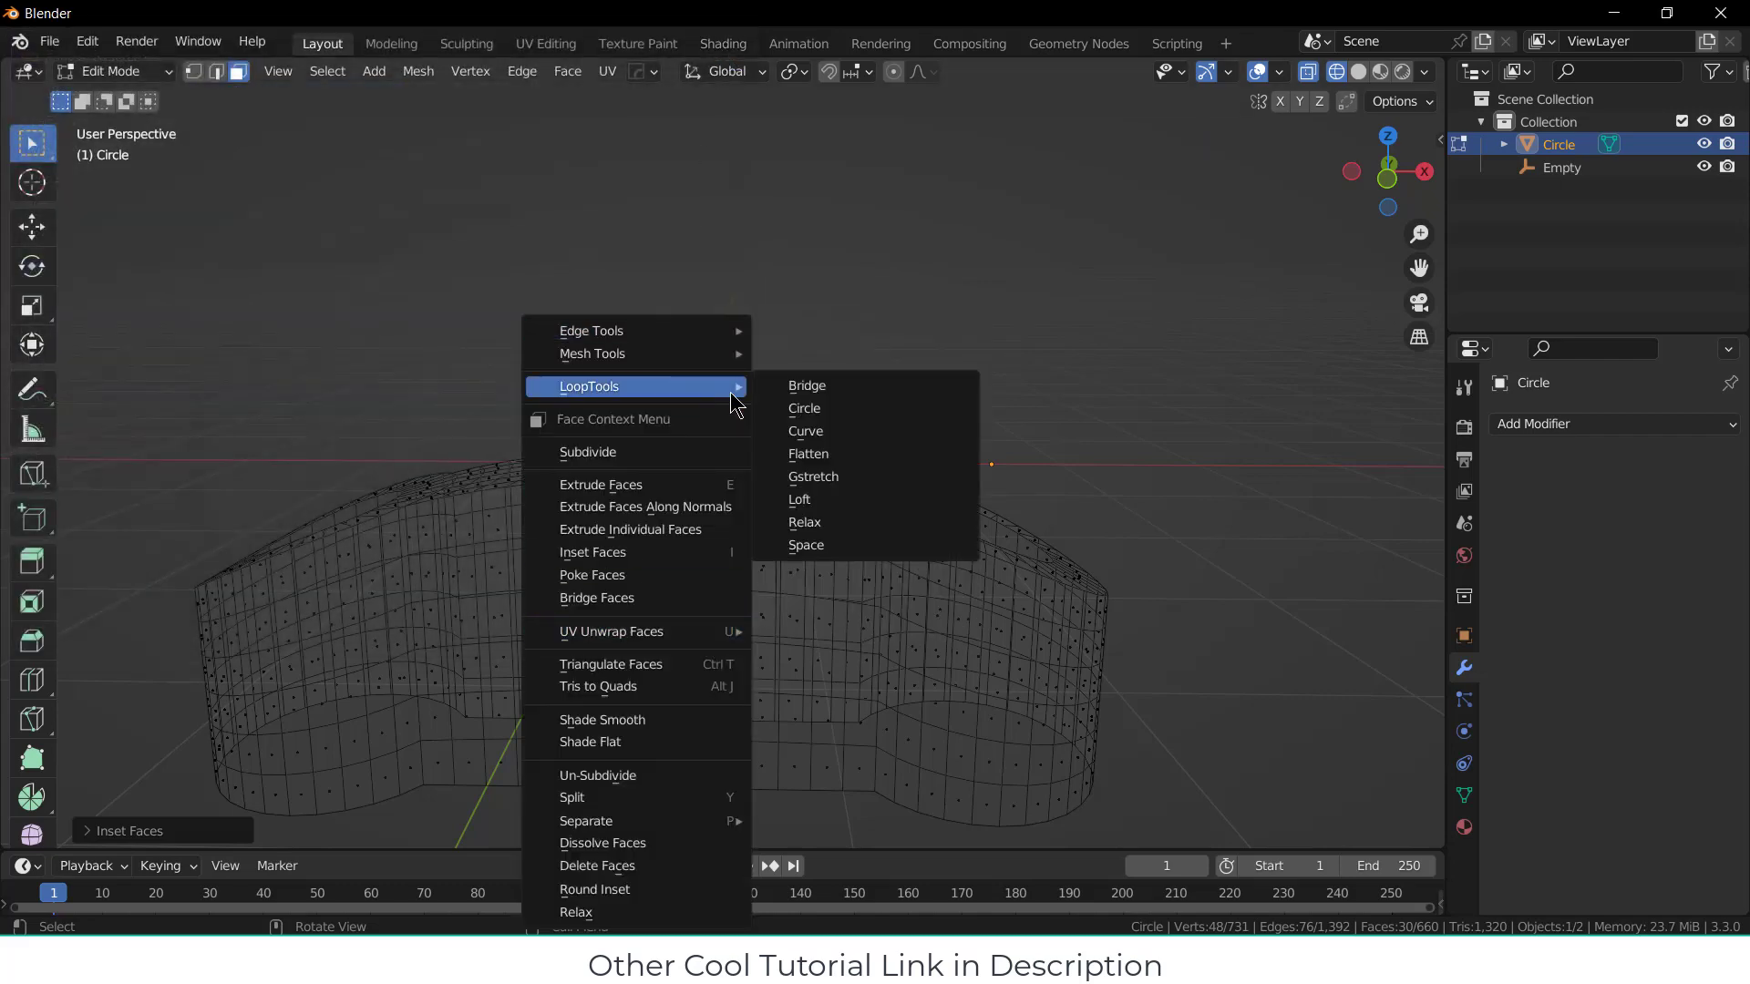
pyautogui.click(852, 411)
pyautogui.moveTo(789, 548); pyautogui.dragTo(713, 566, button='middle')
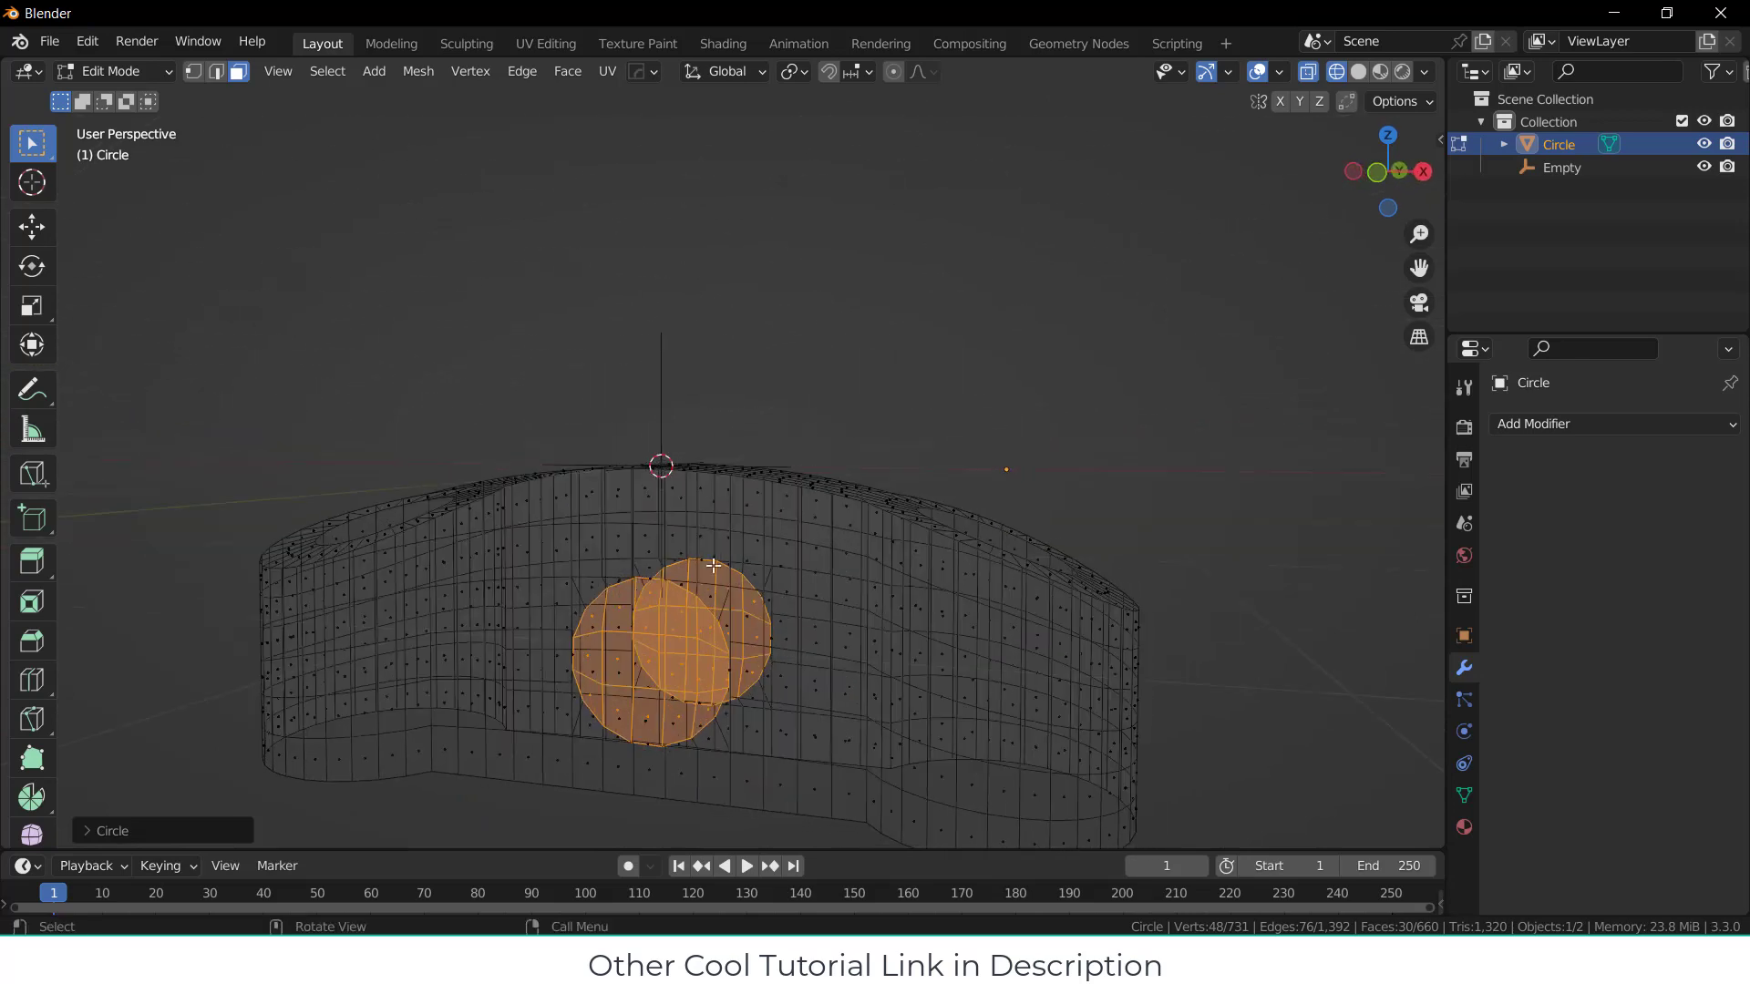
# Step: Show the link in Solid shading from the front view with X-ray off, centred on the circle
pyautogui.click(1359, 72)
pyautogui.press('KP_1')
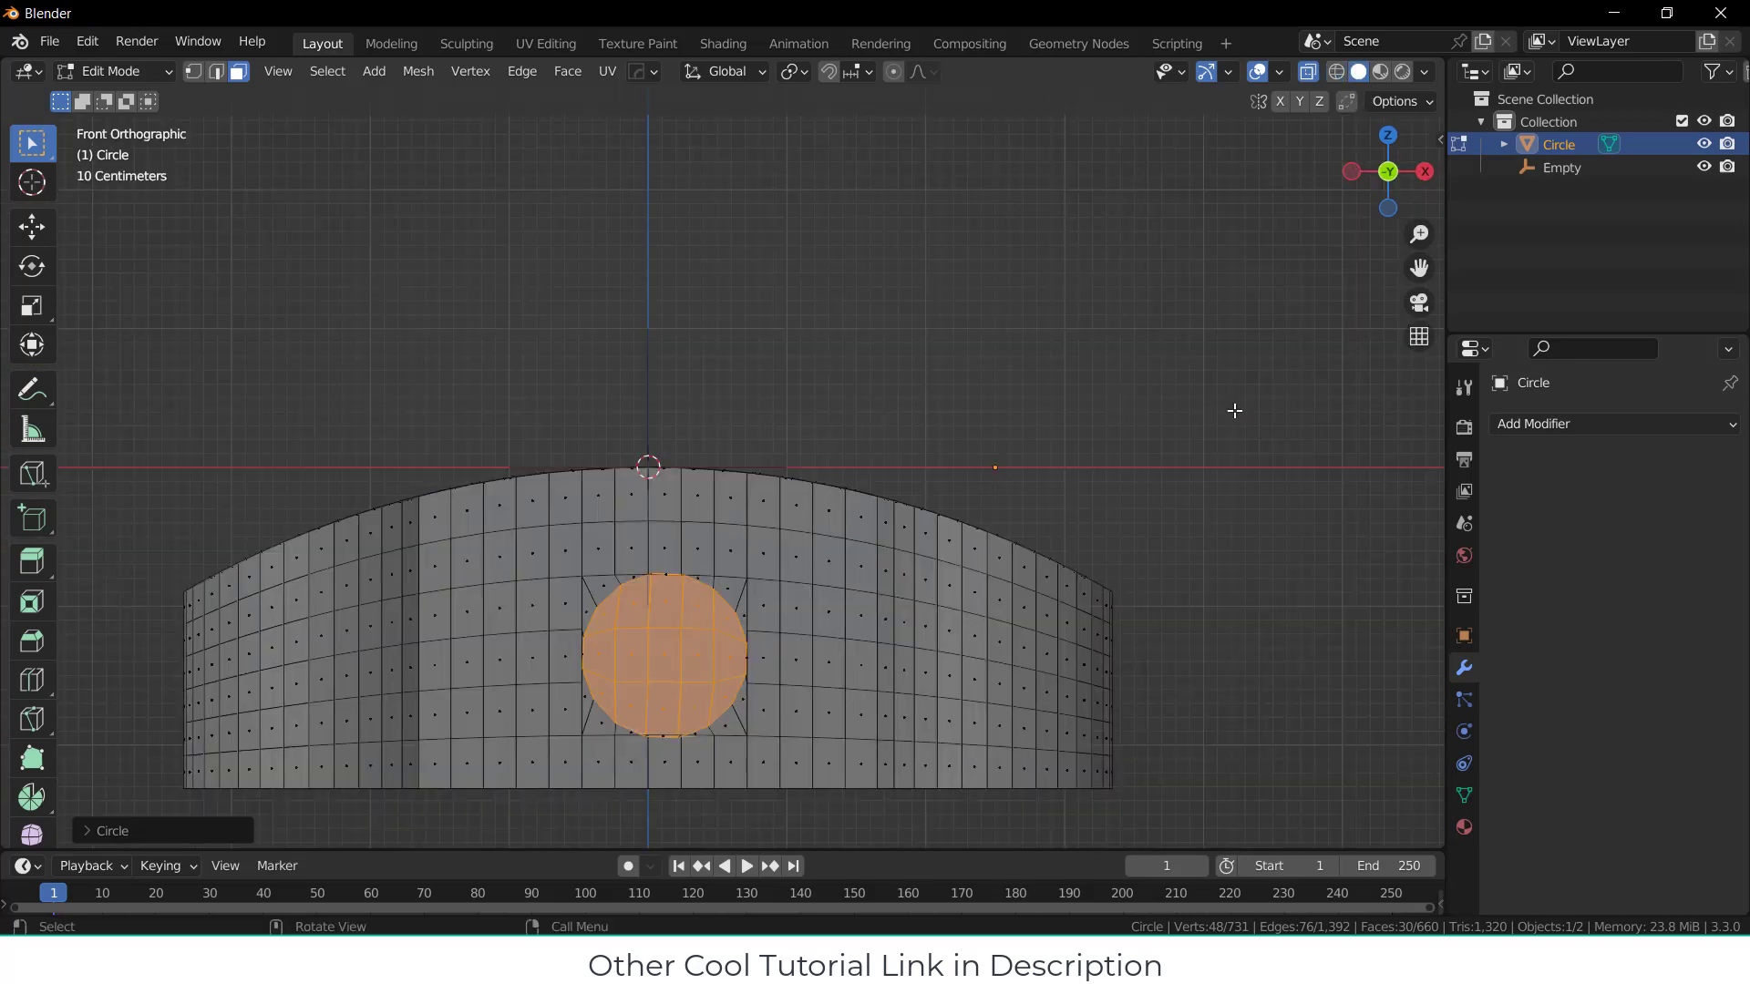
pyautogui.click(1308, 72)
pyautogui.scroll(2, 1000, 304)
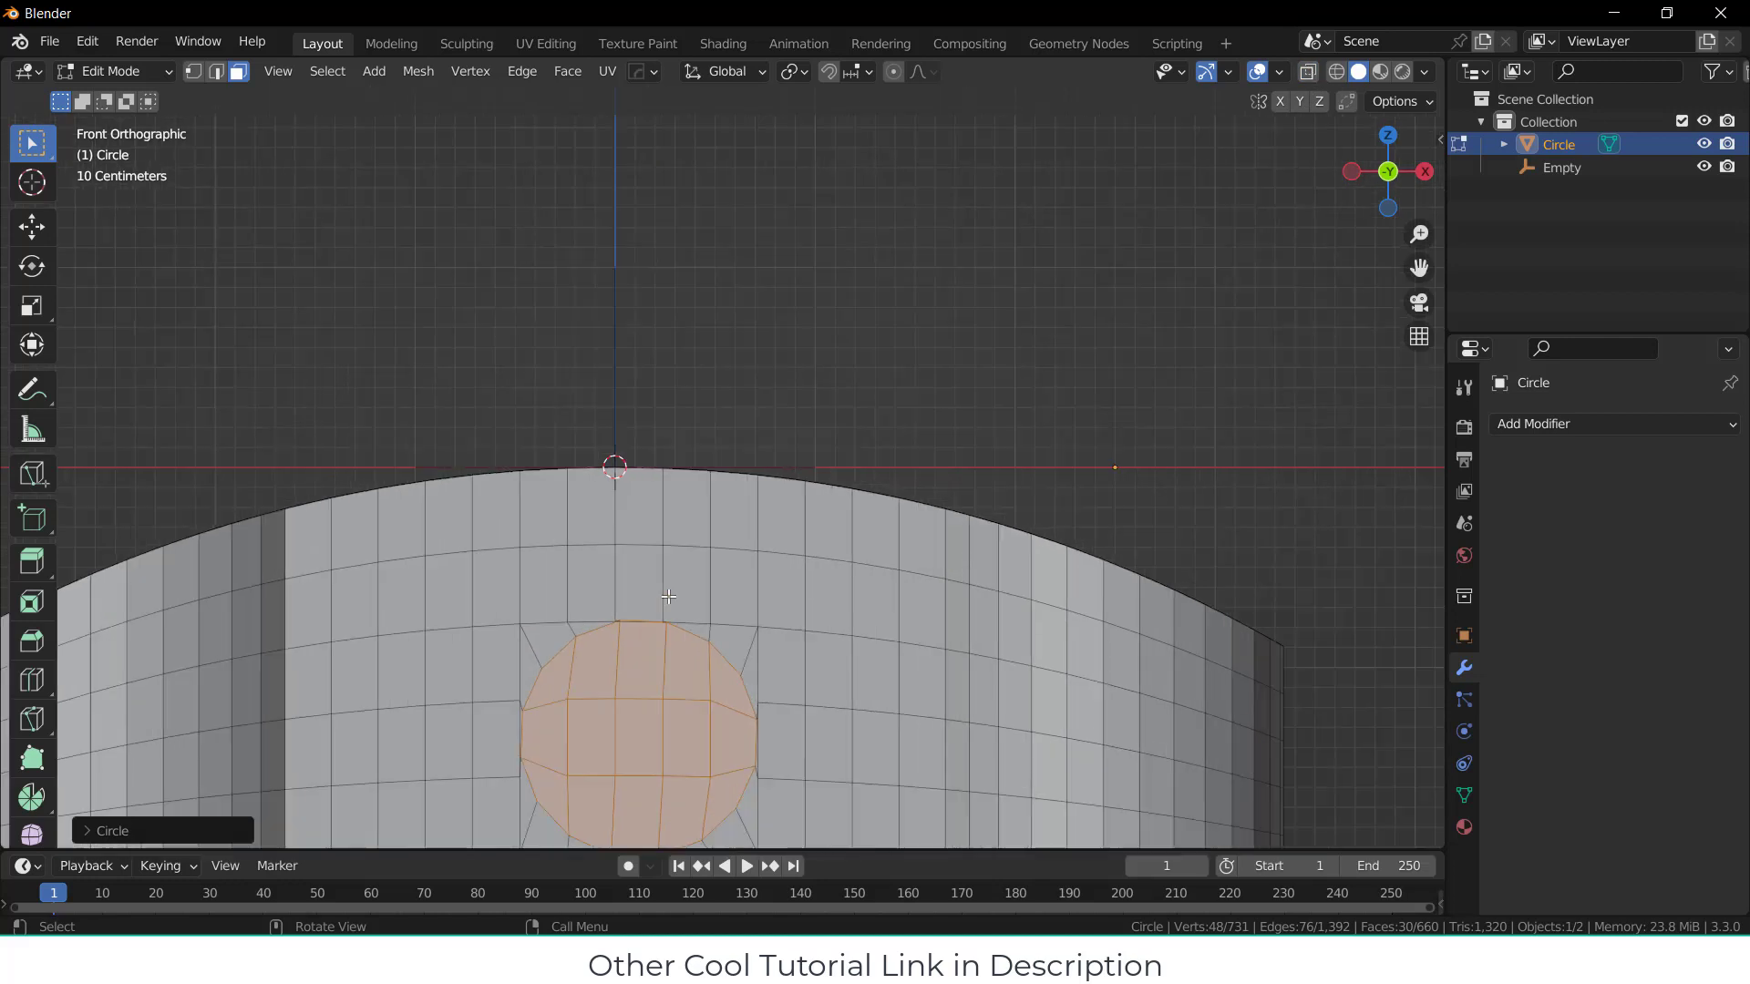
pyautogui.keyDown('shift'); pyautogui.moveTo(1127, 371); pyautogui.dragTo(1078, 279, button='middle'); pyautogui.keyUp('shift')
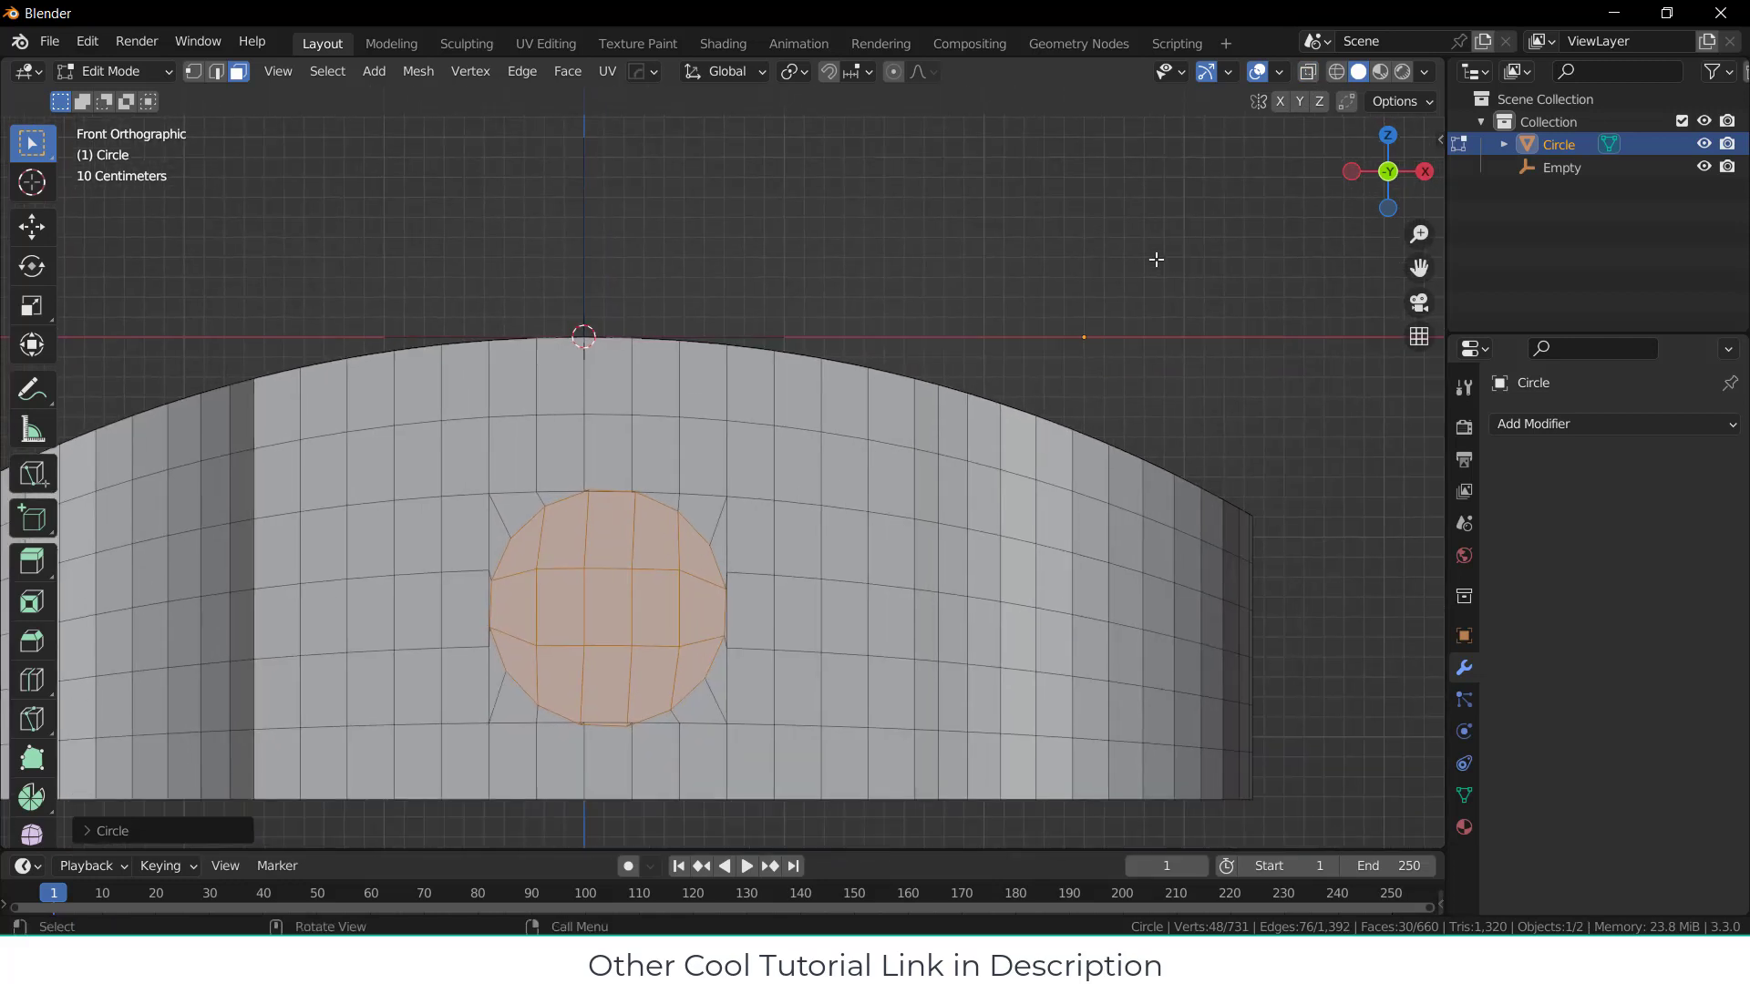
# Step: Resize the circle of faces, then start an inset and cancel it
pyautogui.press('s')
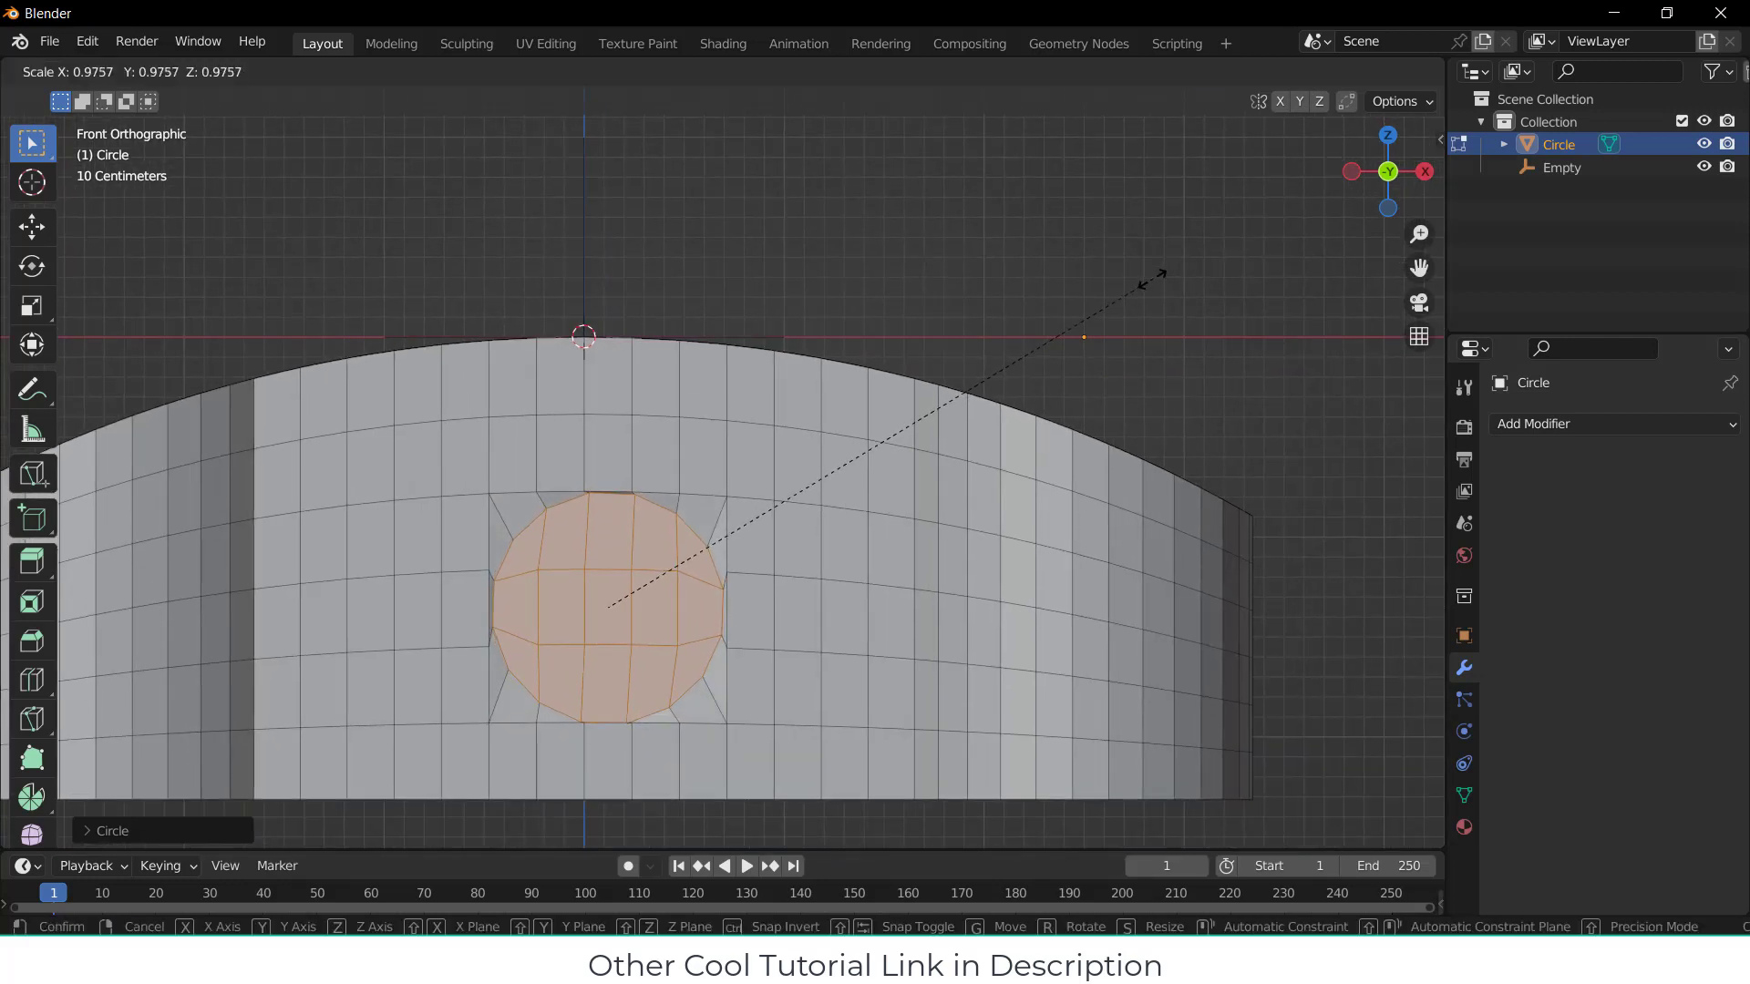
pyautogui.click(1178, 269)
pyautogui.press('i')
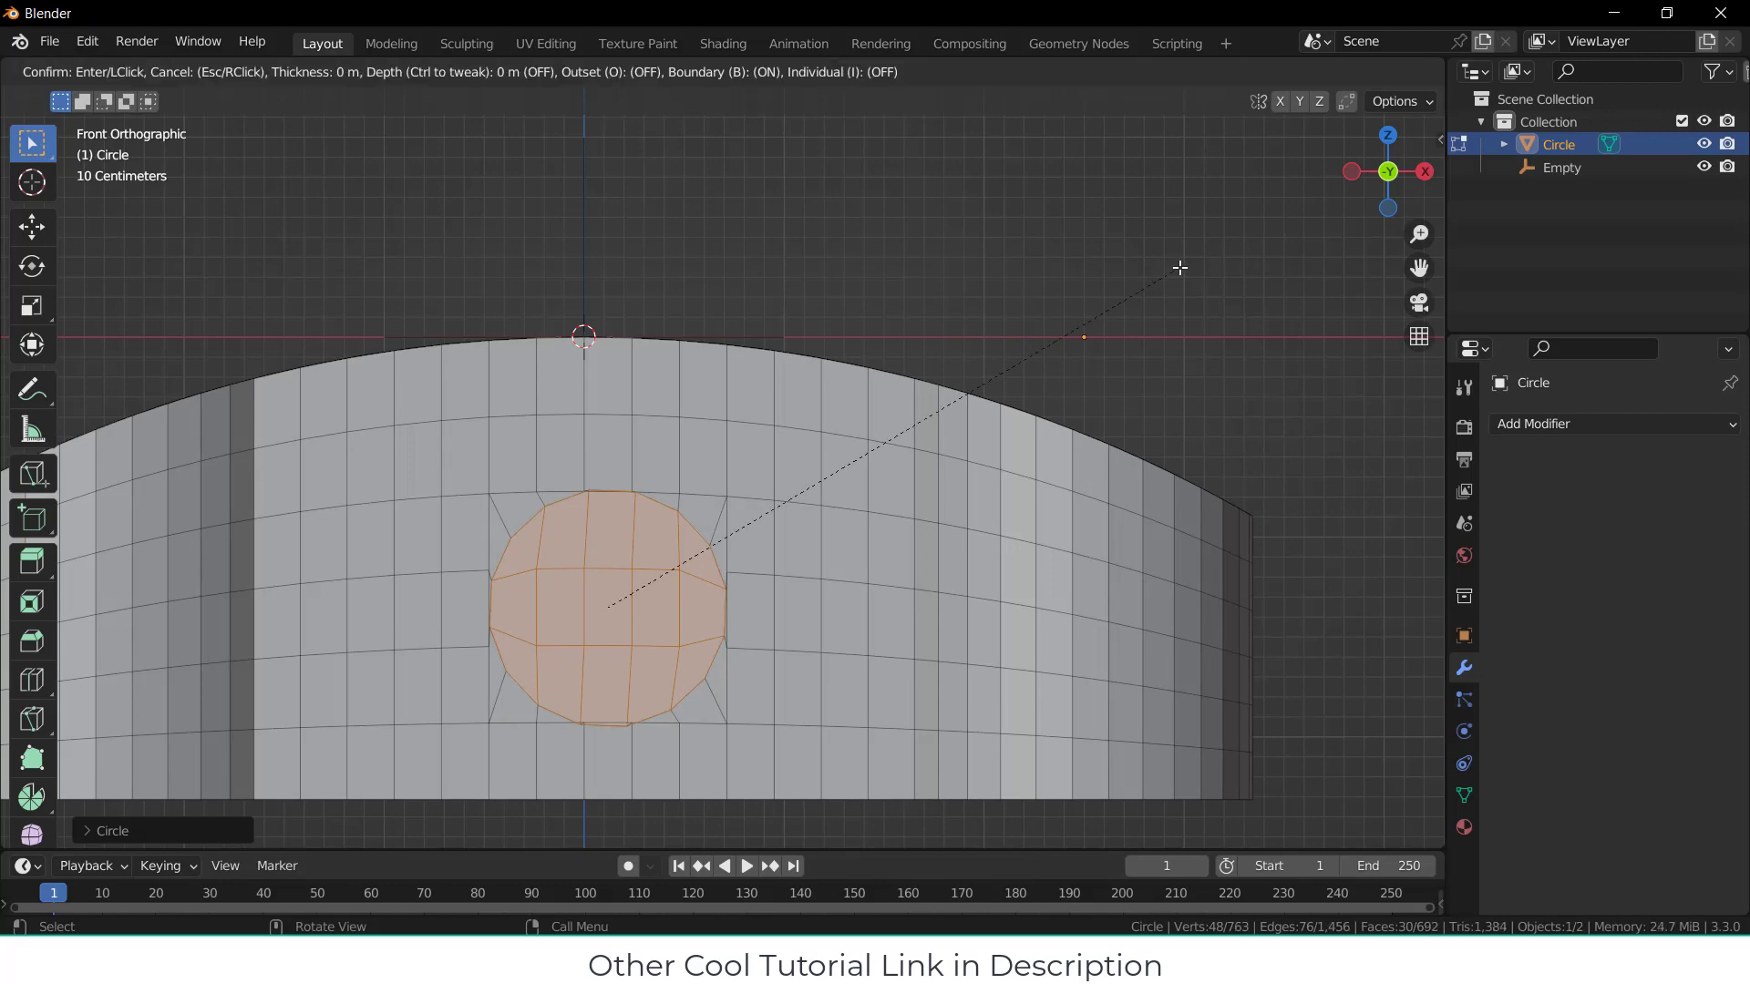
pyautogui.rightClick(1172, 274)
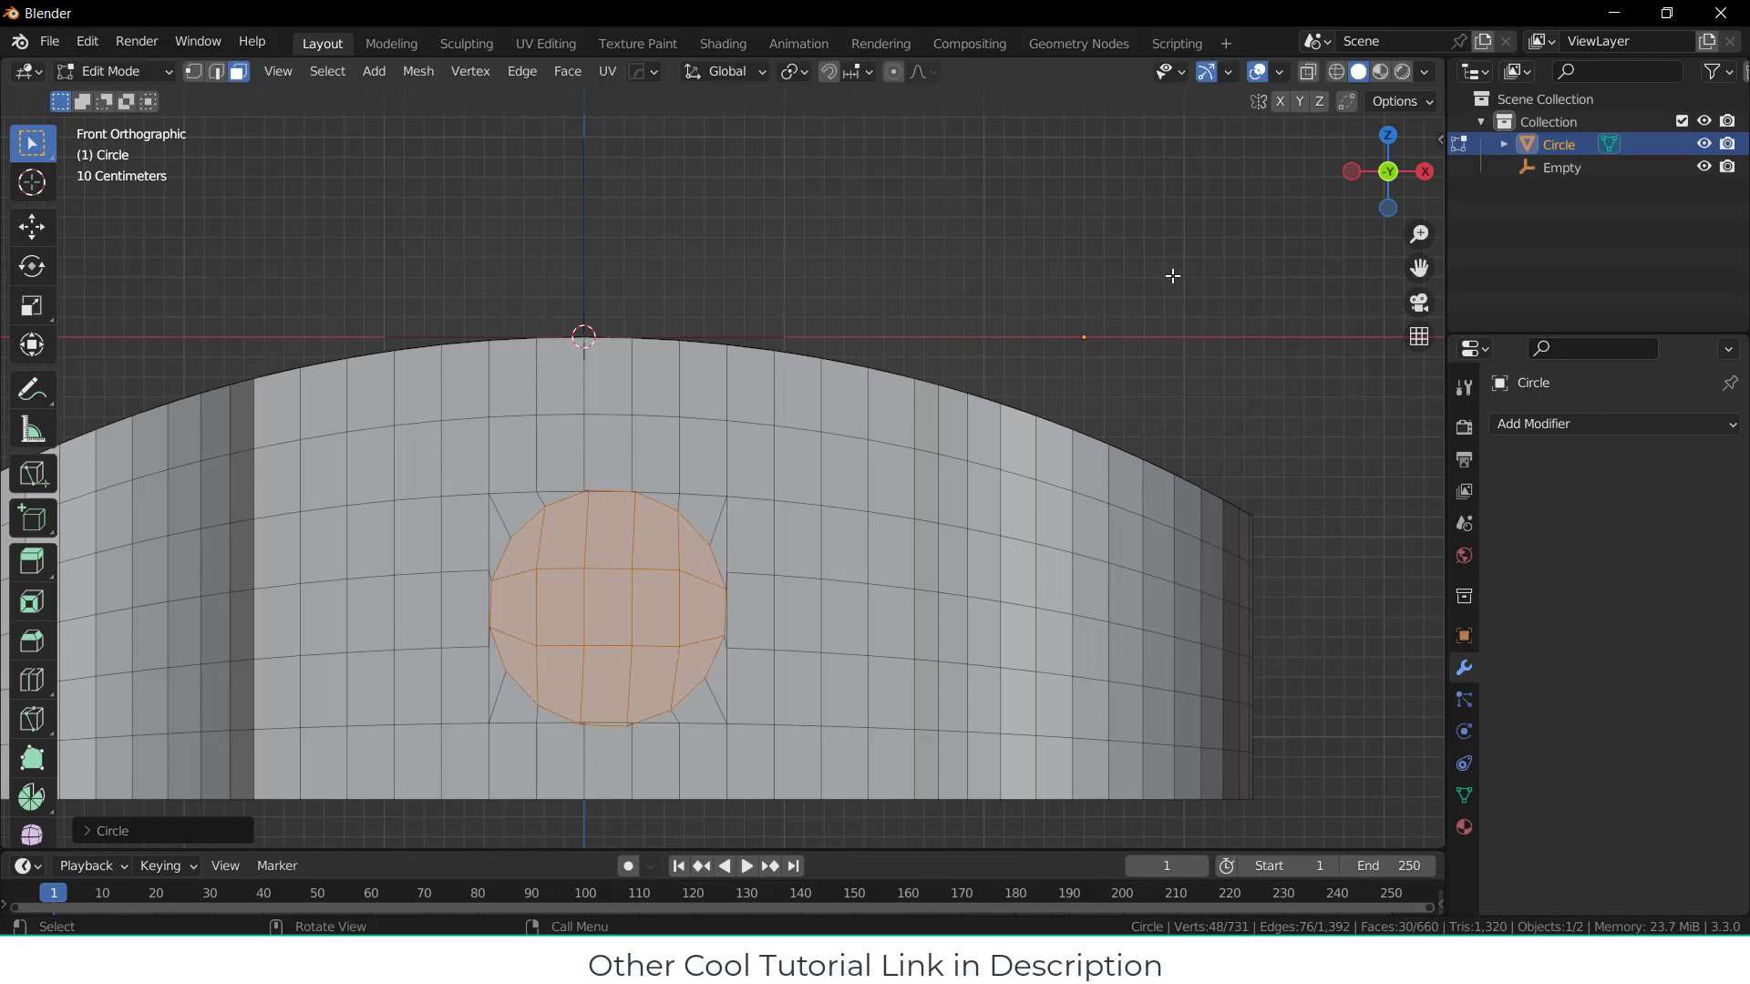
pyautogui.moveTo(1173, 274); pyautogui.dragTo(1102, 334, button='middle')
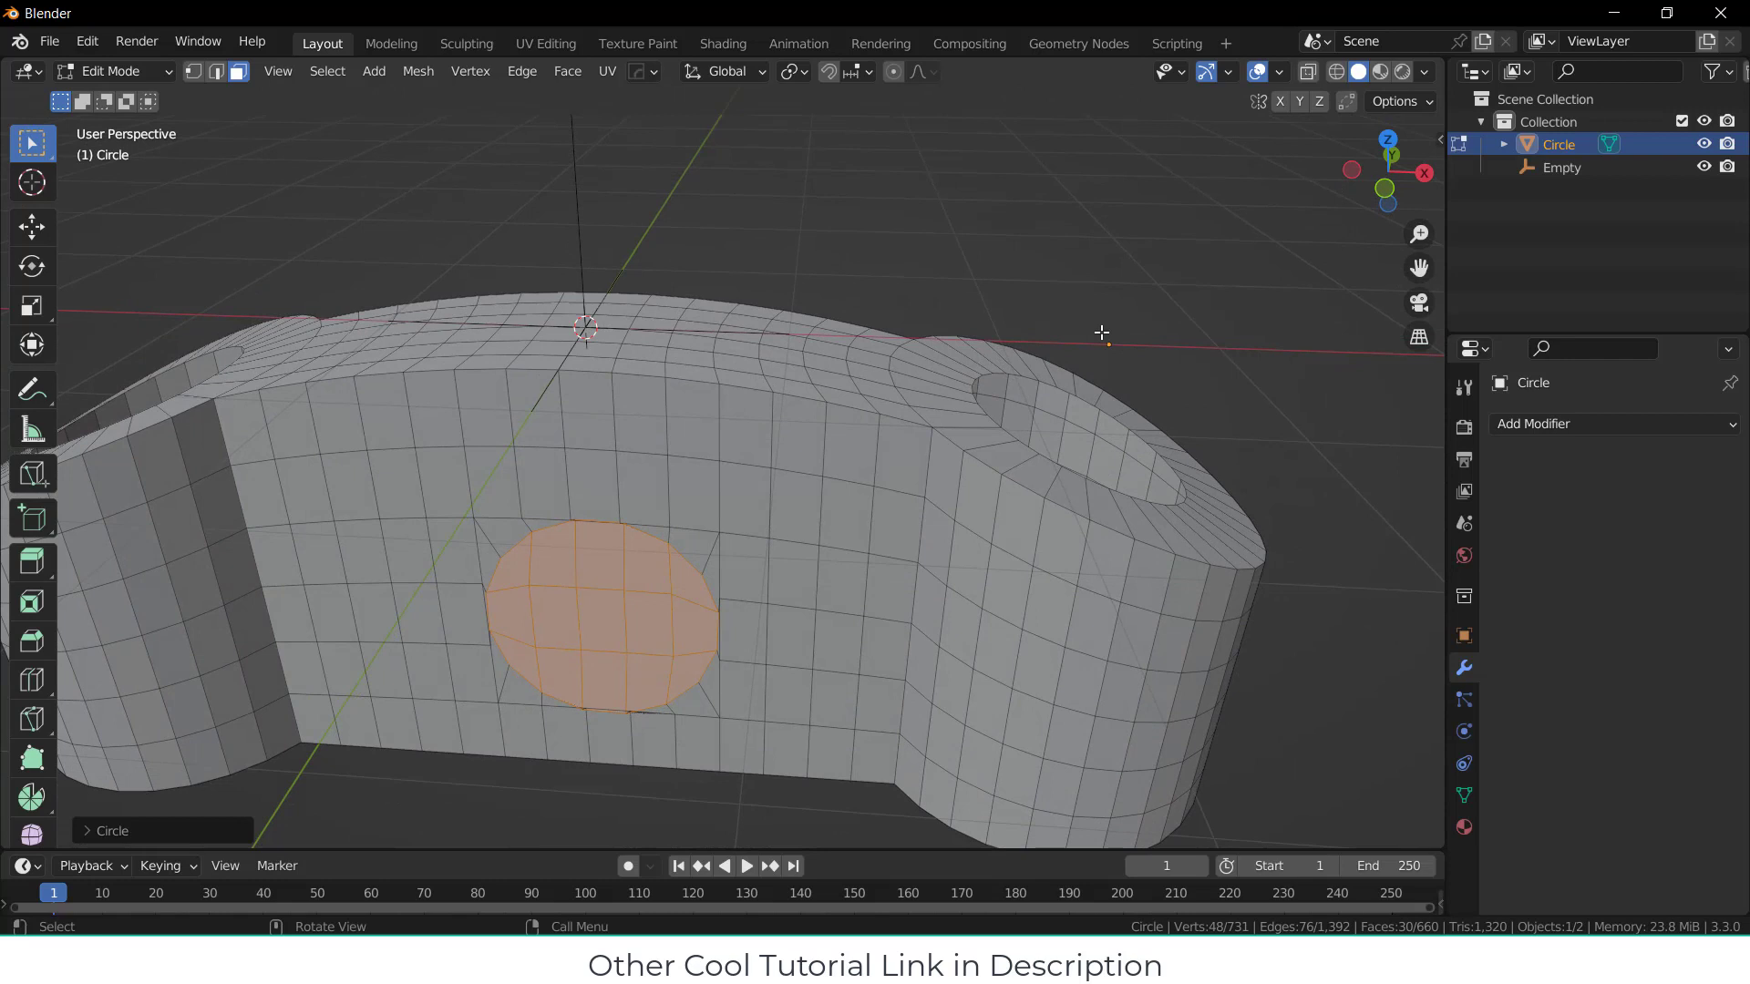
pyautogui.click(792, 73)
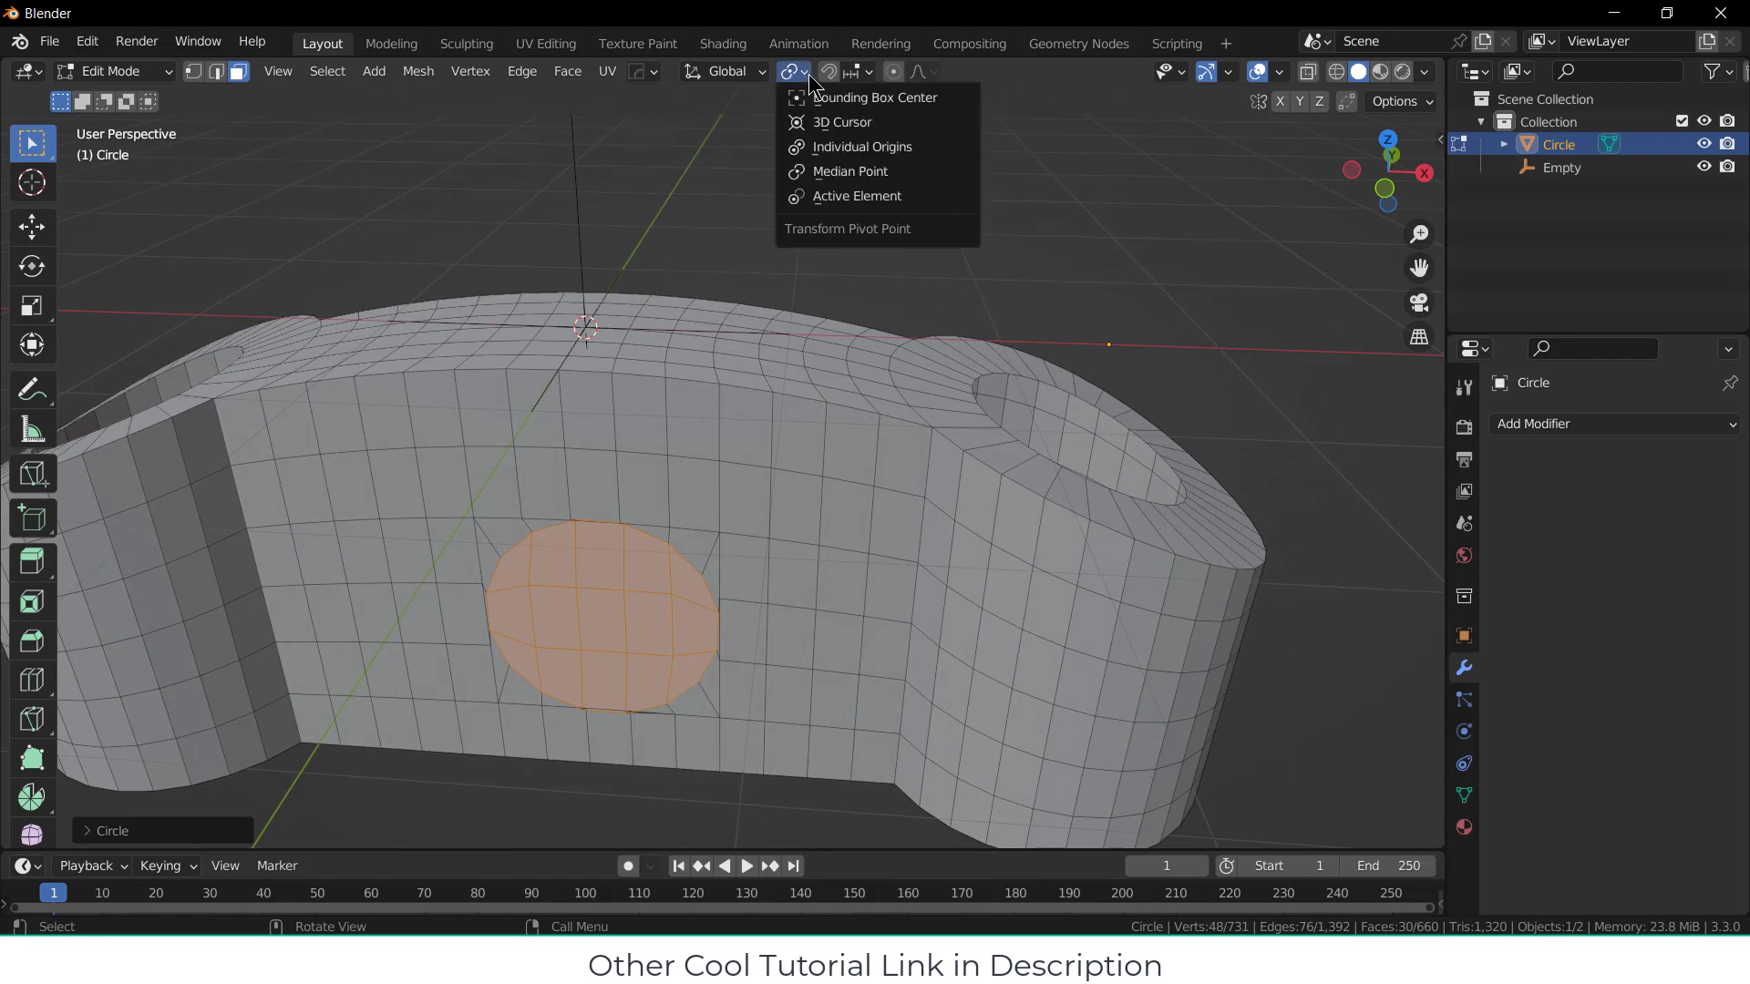
# Step: Set the transform pivot point to Individual Origins
pyautogui.click(839, 148)
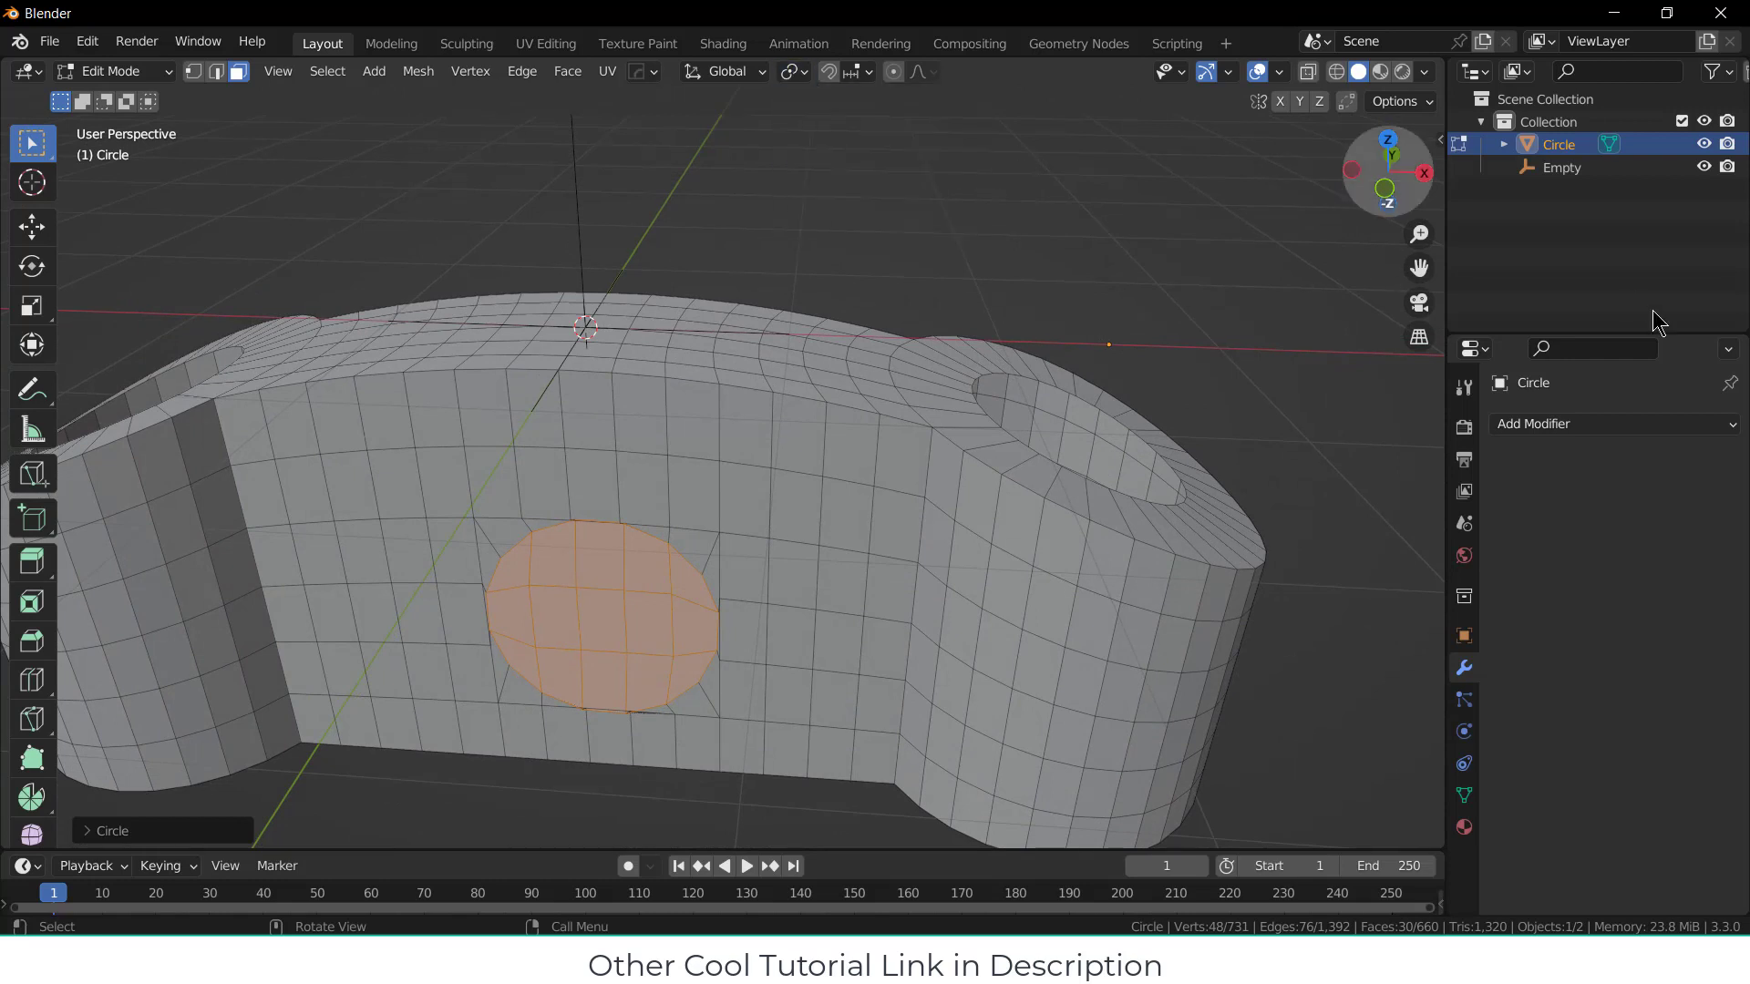
pyautogui.click(791, 73)
pyautogui.click(840, 146)
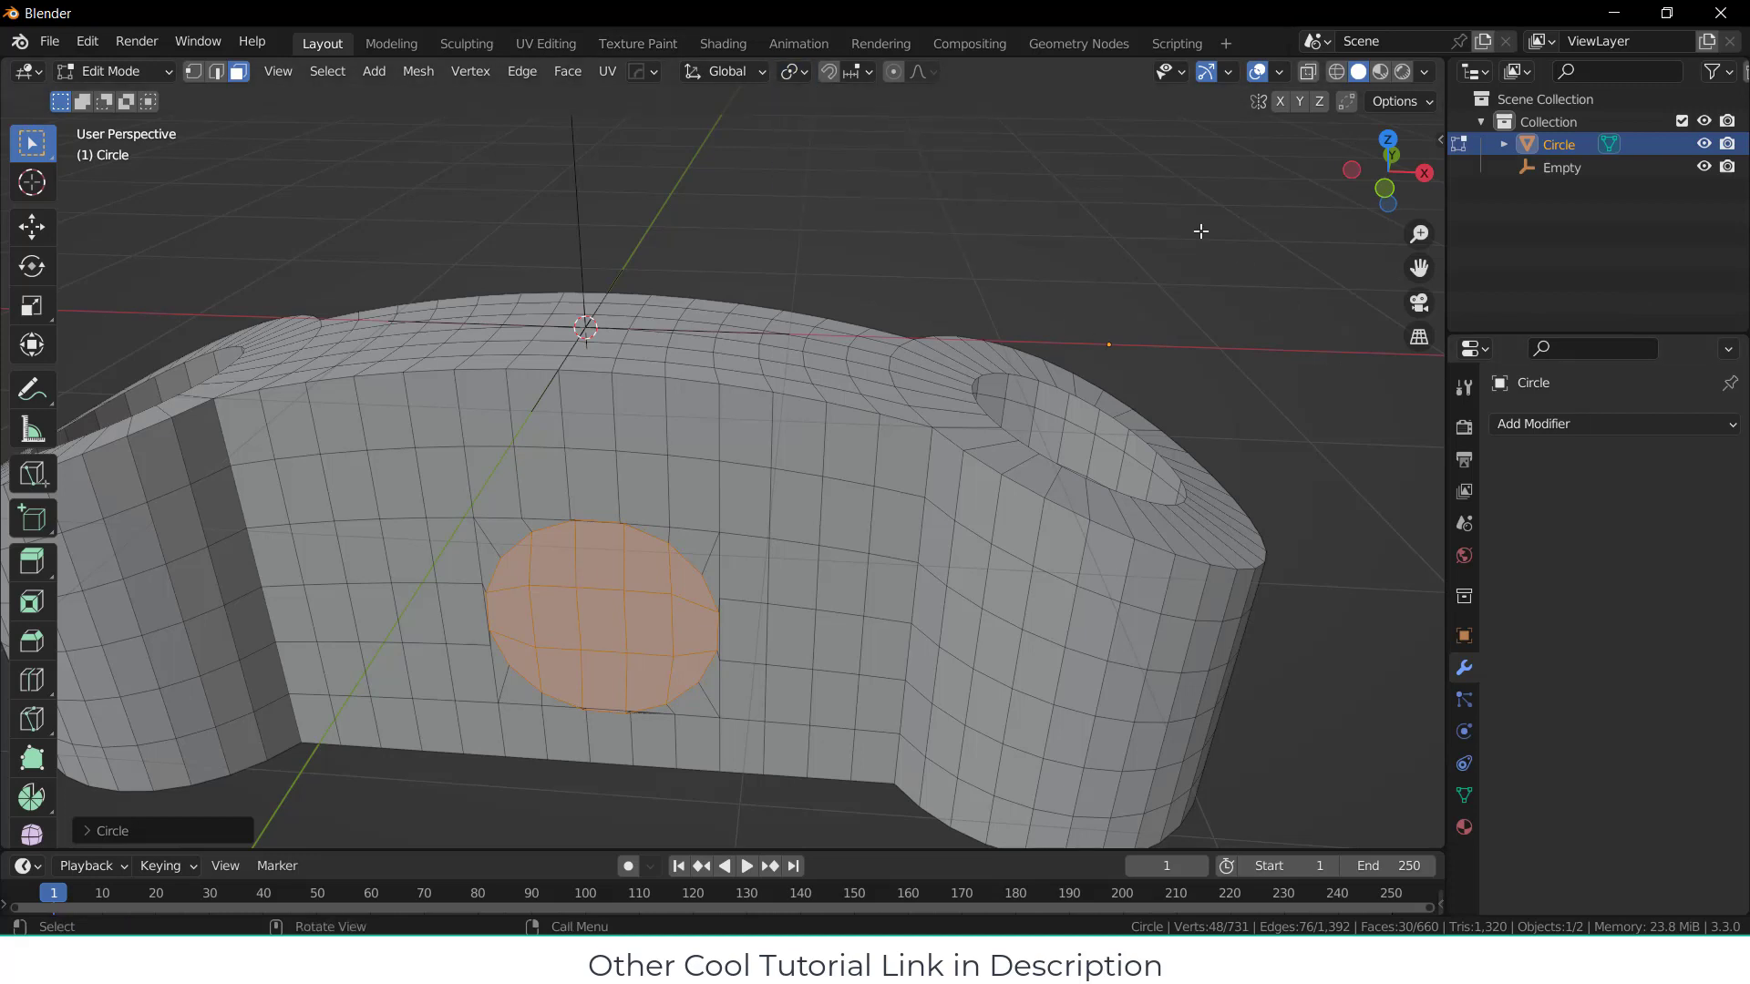
pyautogui.press('s')
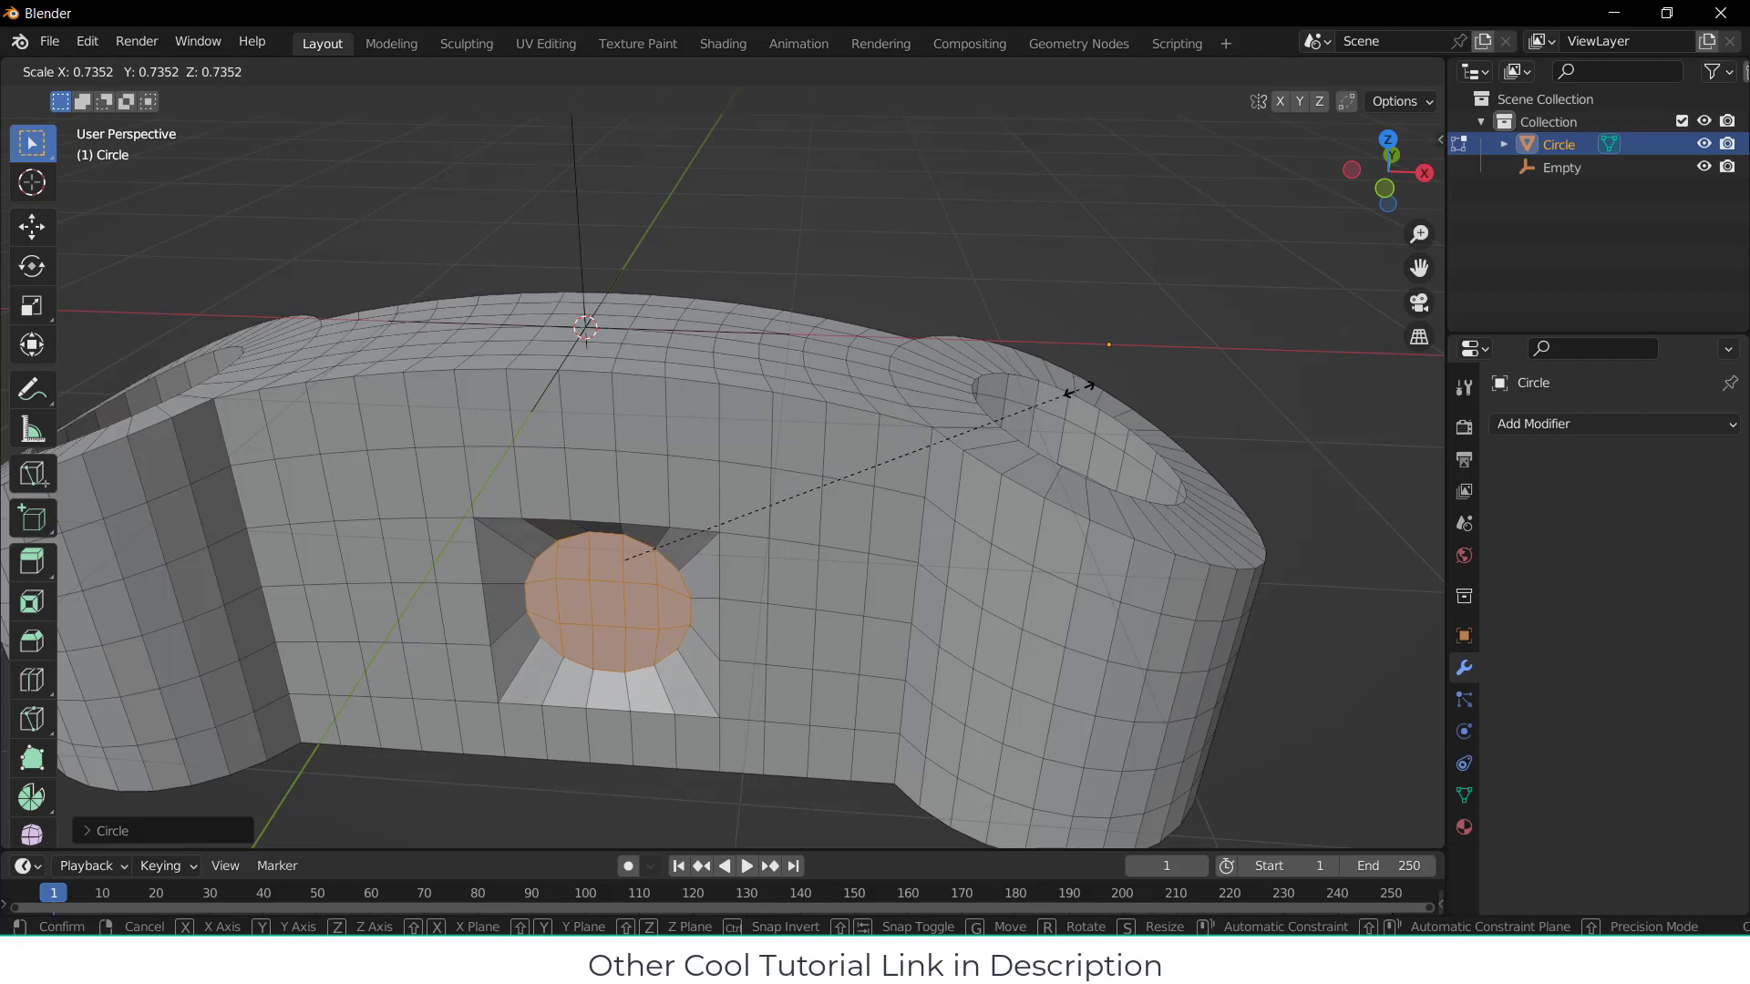
pyautogui.rightClick(1080, 390)
pyautogui.click(812, 77)
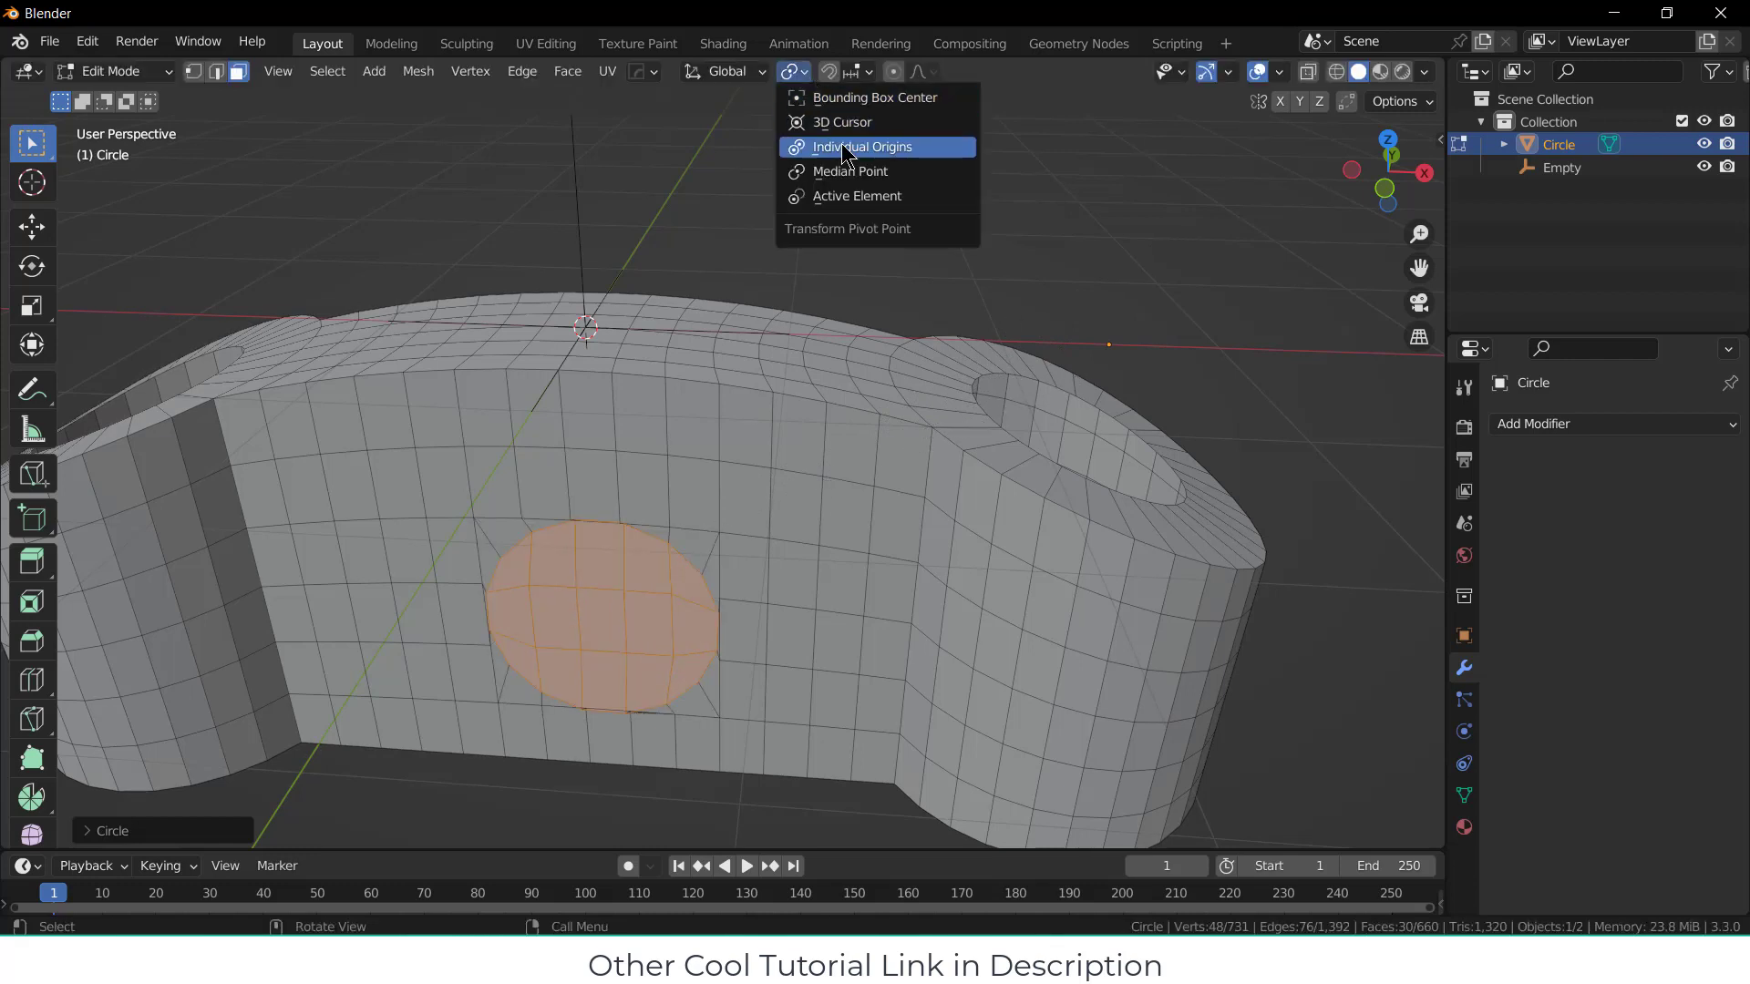
pyautogui.click(834, 148)
# Step: Shrink the circle of faces to about 0.855 and inset a new ring of faces inside it
pyautogui.press('s')
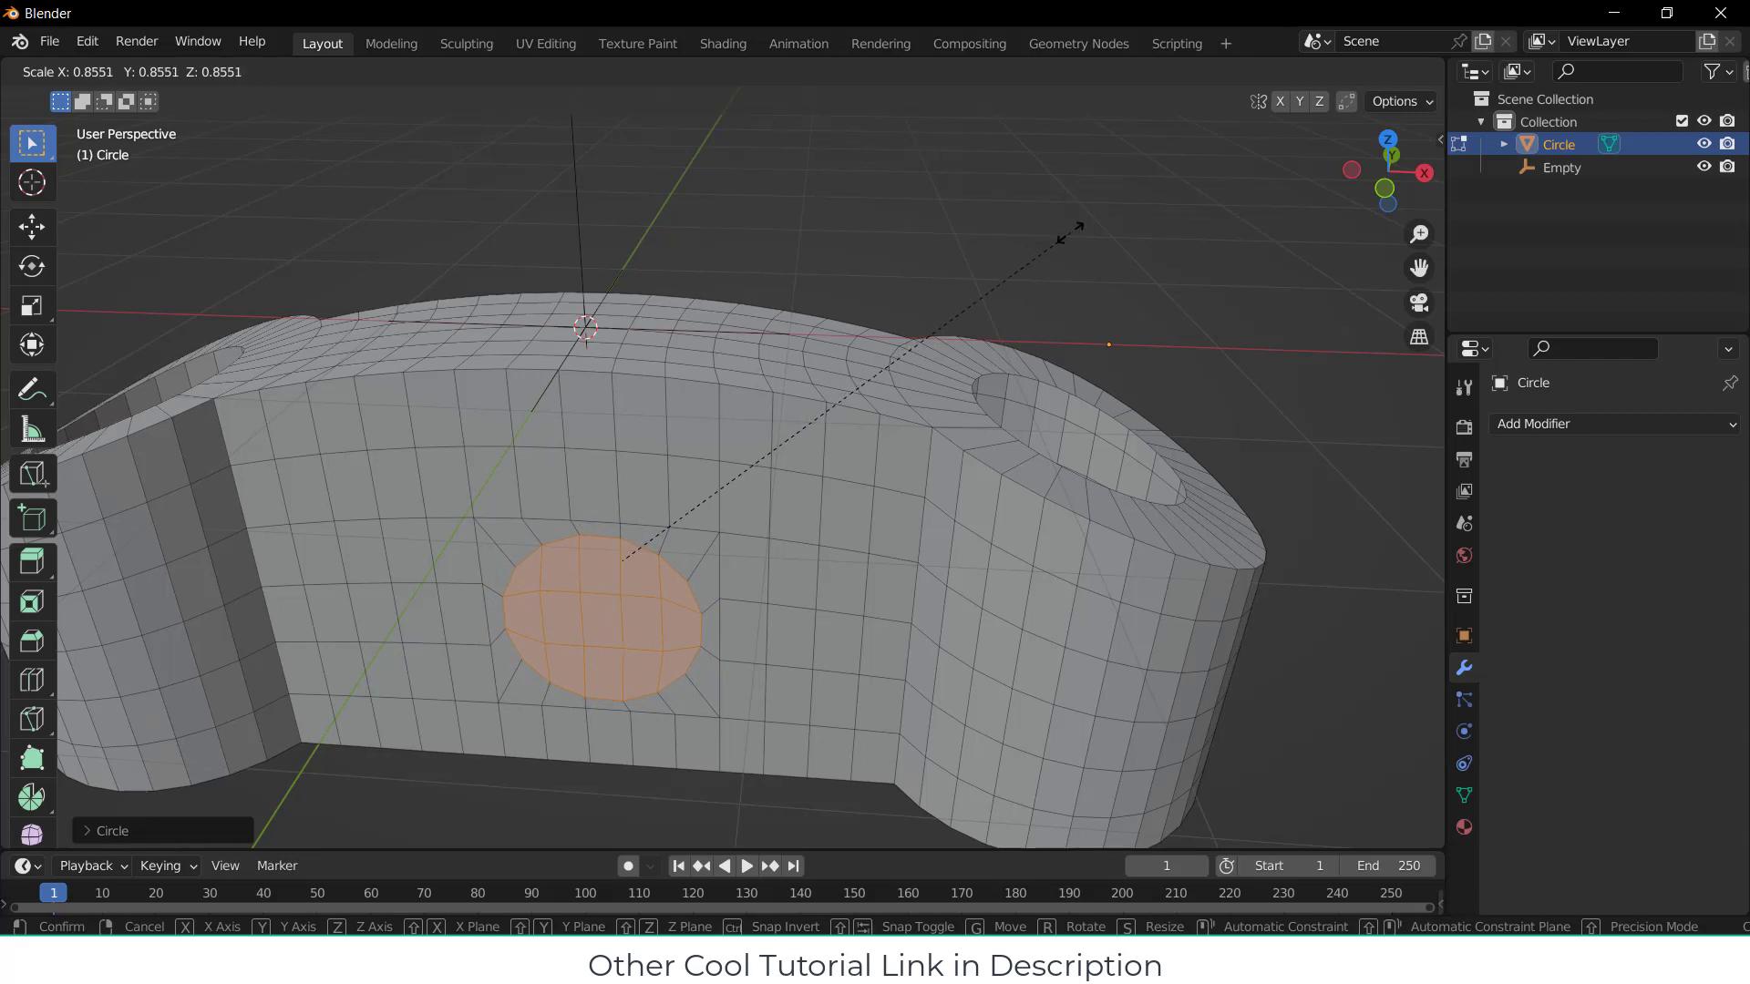
pyautogui.click(1070, 234)
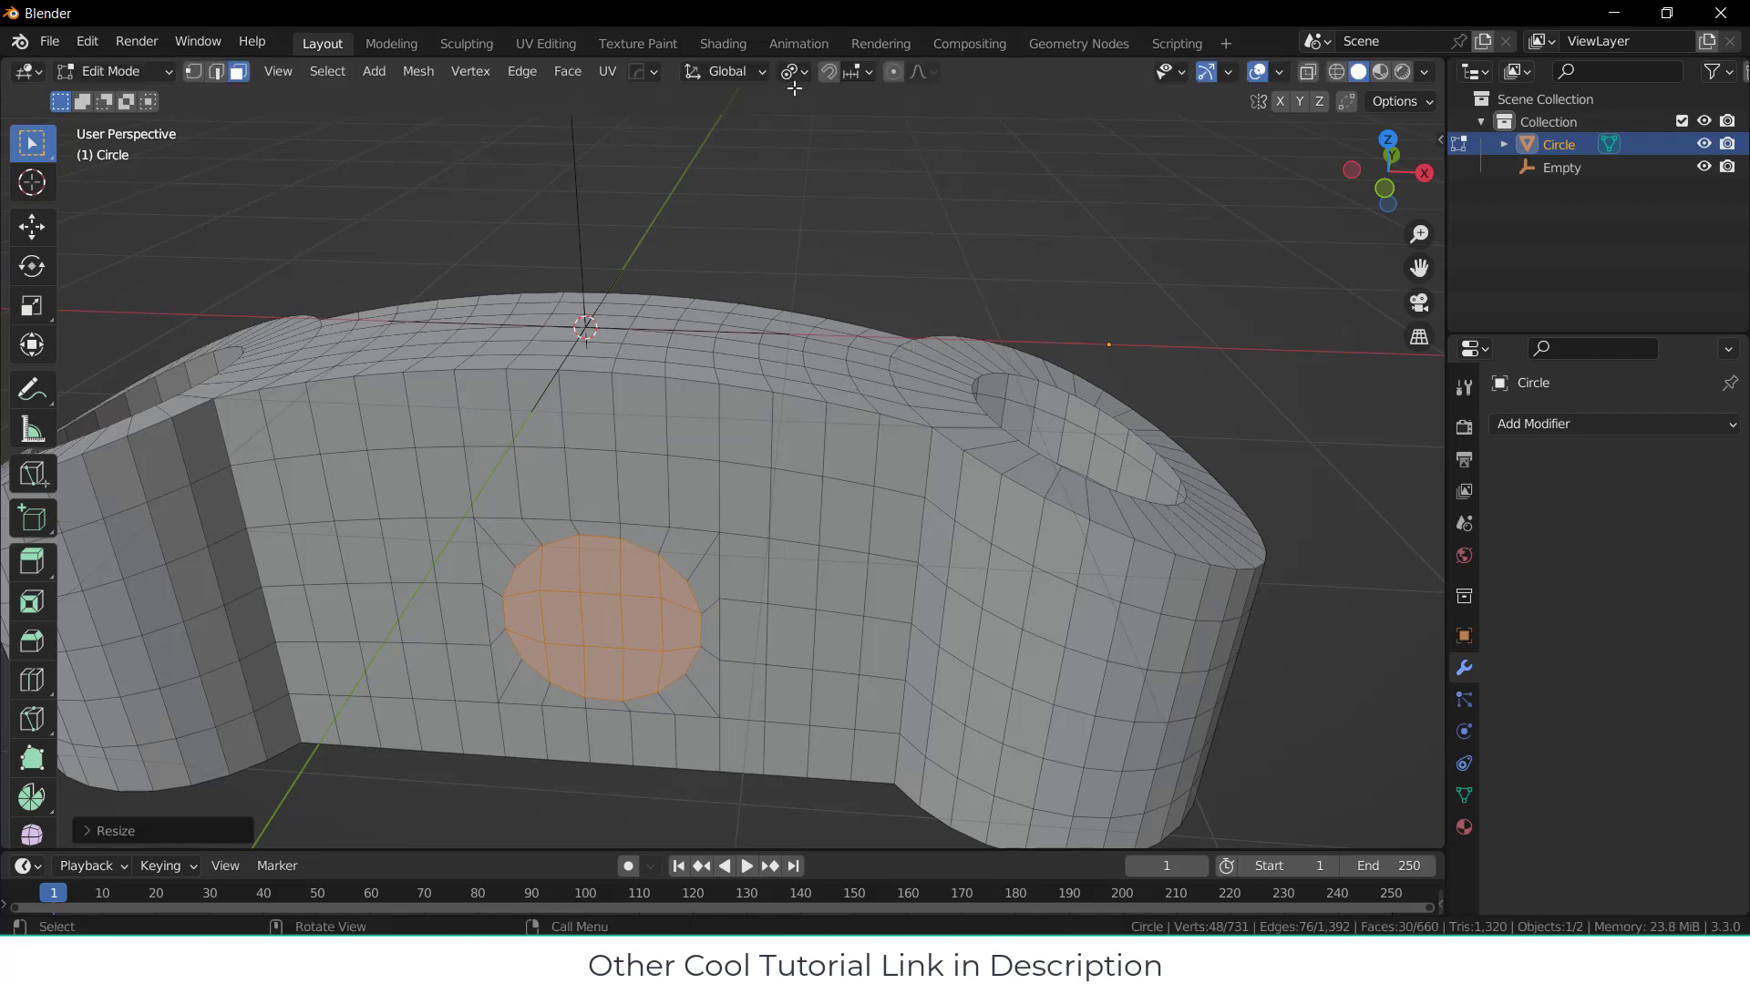
pyautogui.press('i')
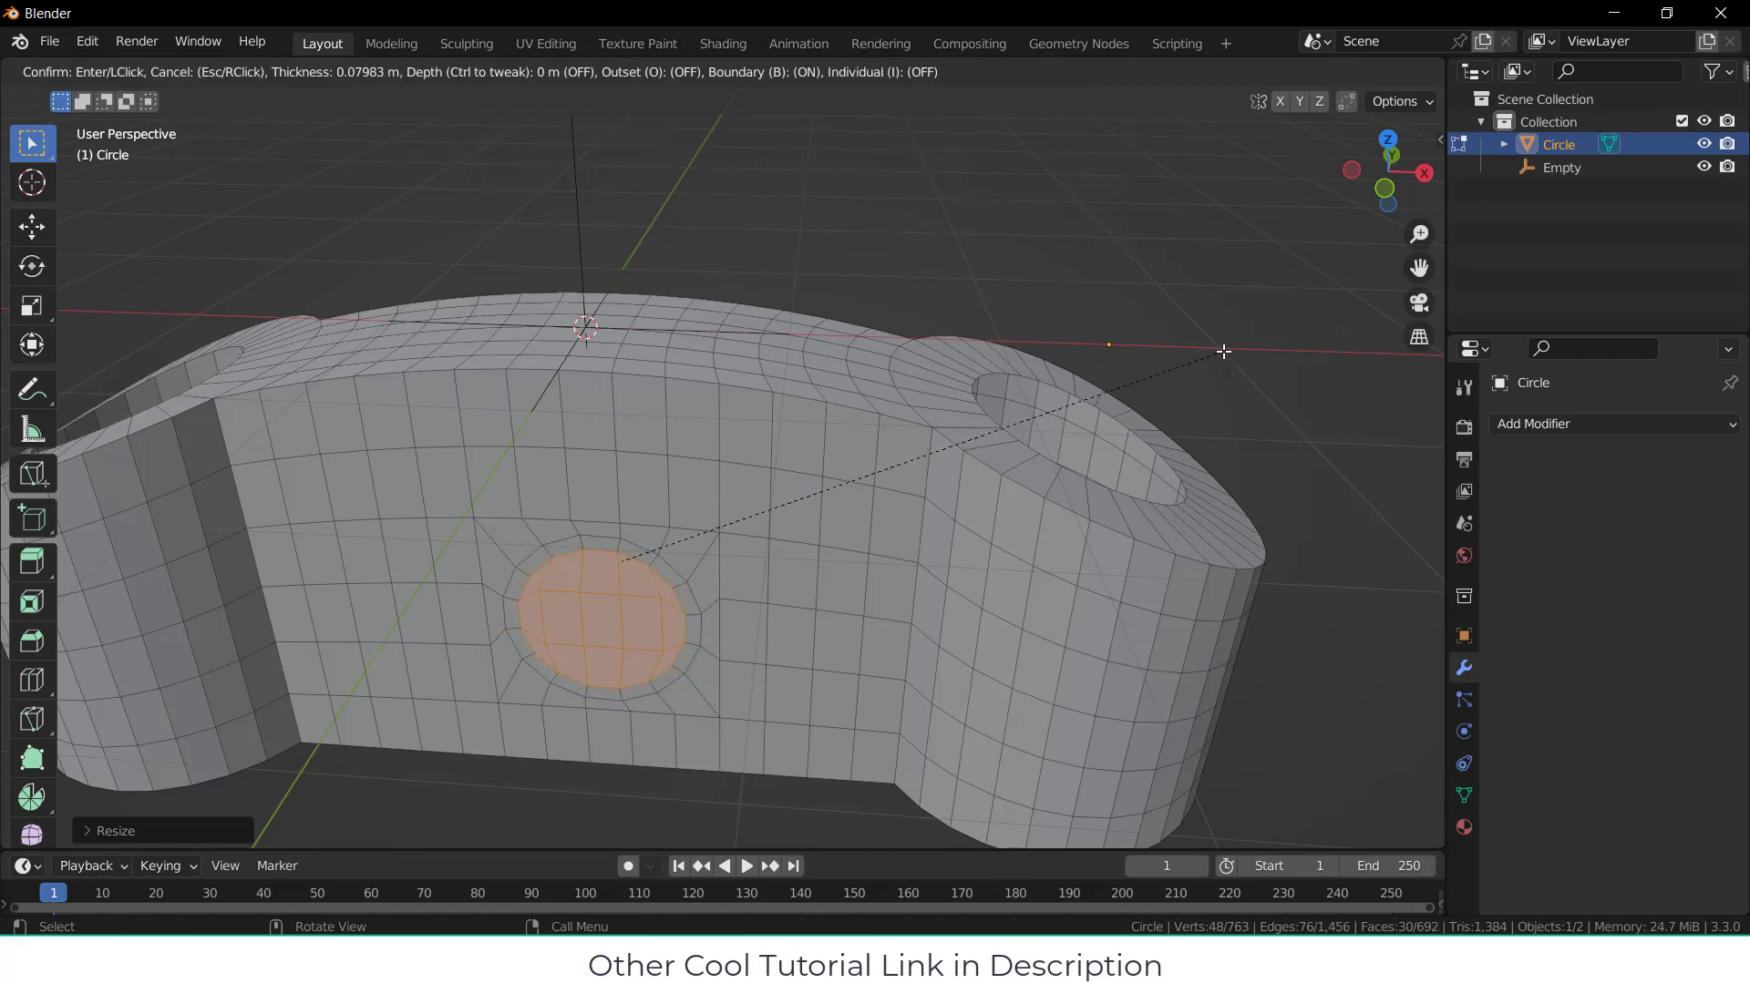
pyautogui.click(1224, 351)
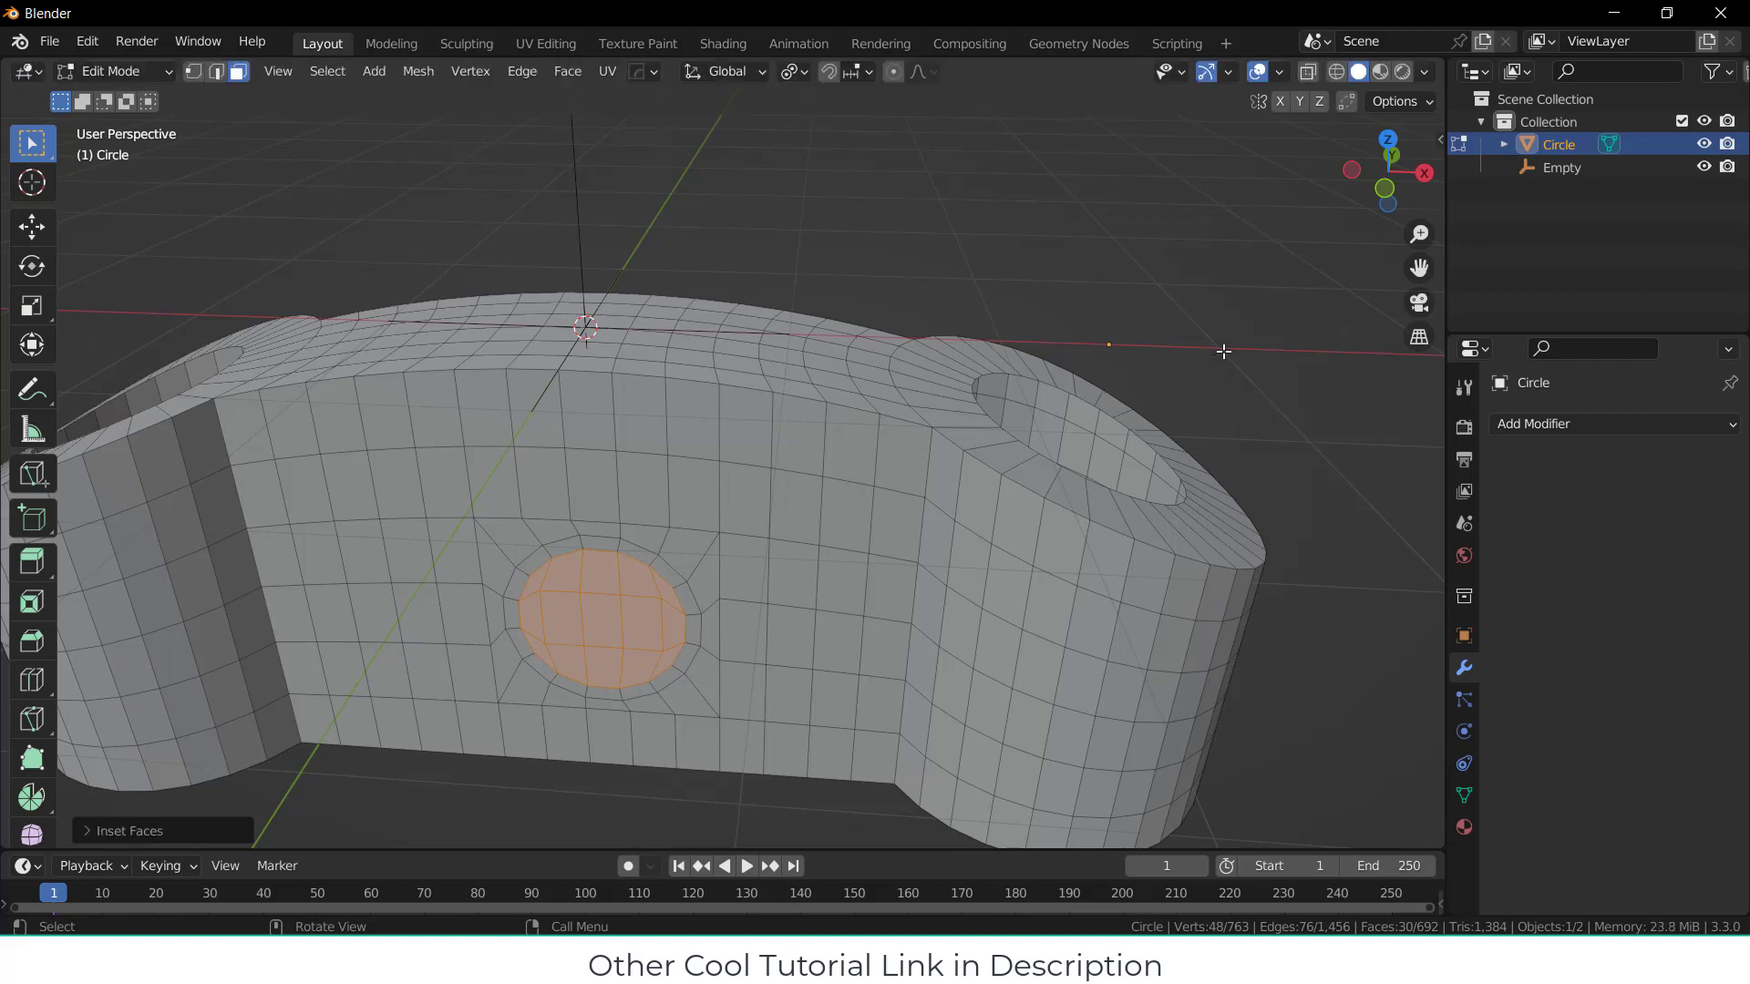
pyautogui.press('i')
pyautogui.click(1266, 335)
pyautogui.moveTo(944, 344); pyautogui.dragTo(985, 332, button='middle')
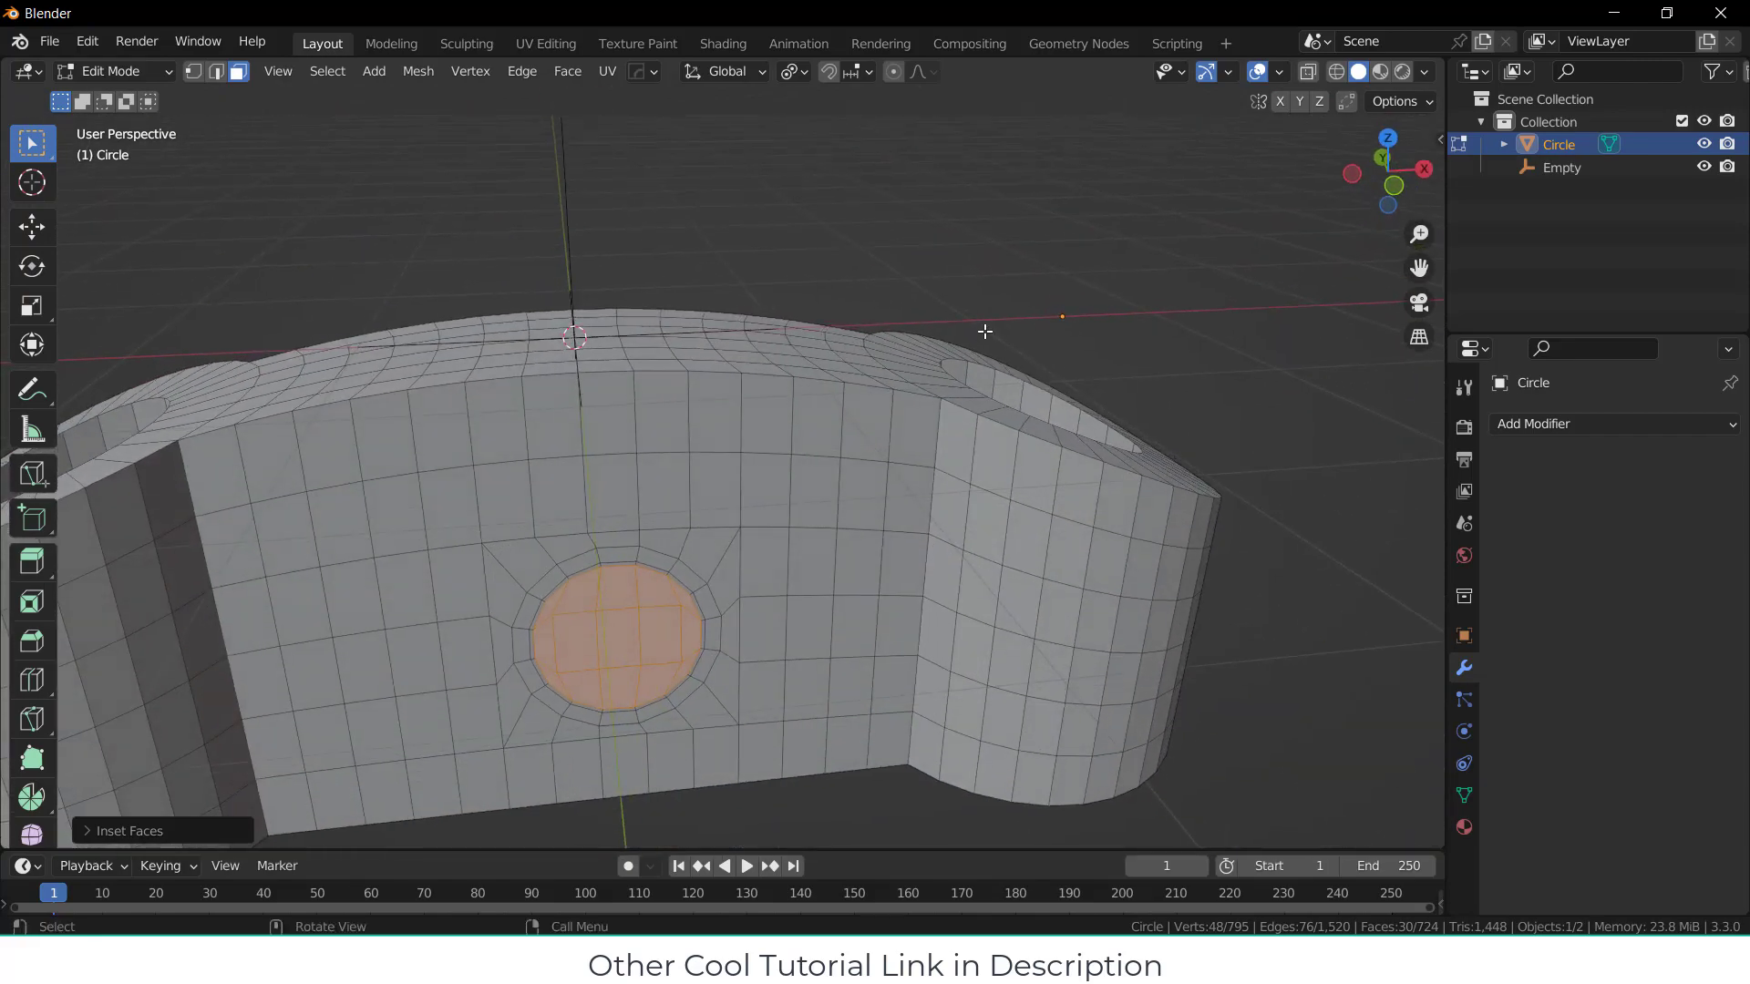
pyautogui.rightClick(736, 244)
pyautogui.moveTo(743, 243)
pyautogui.click(901, 258)
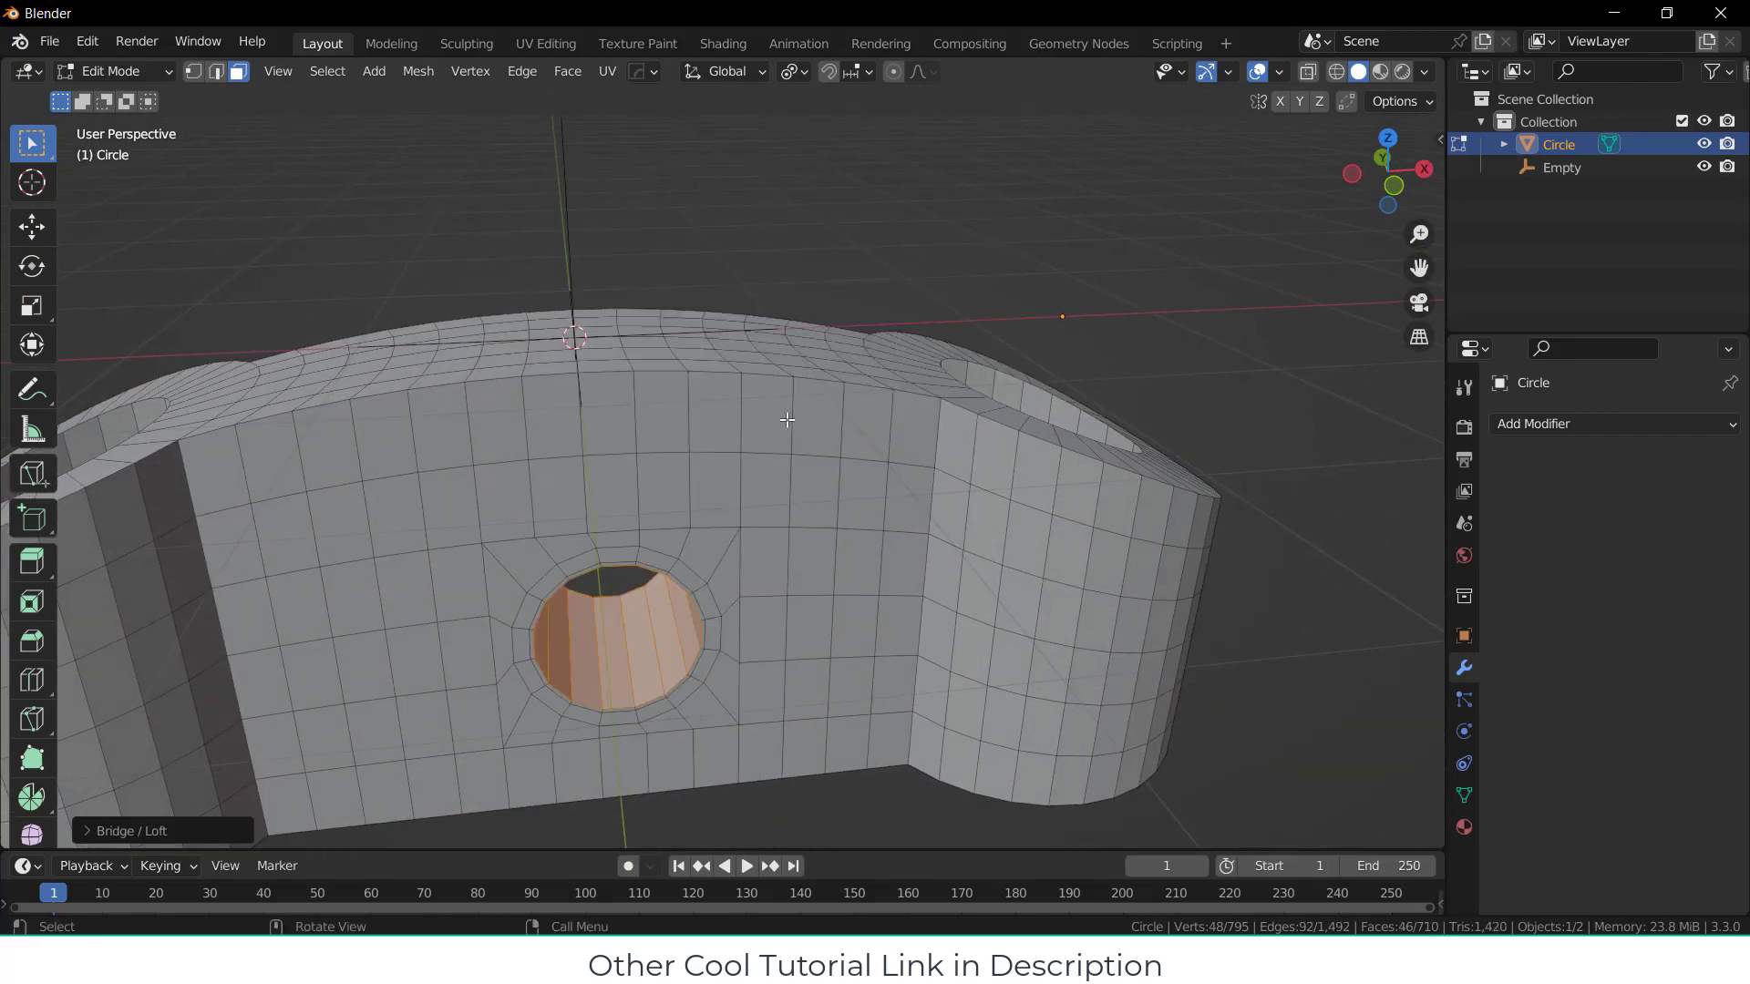
pyautogui.moveTo(788, 421); pyautogui.dragTo(888, 178, button='middle')
pyautogui.click(890, 178)
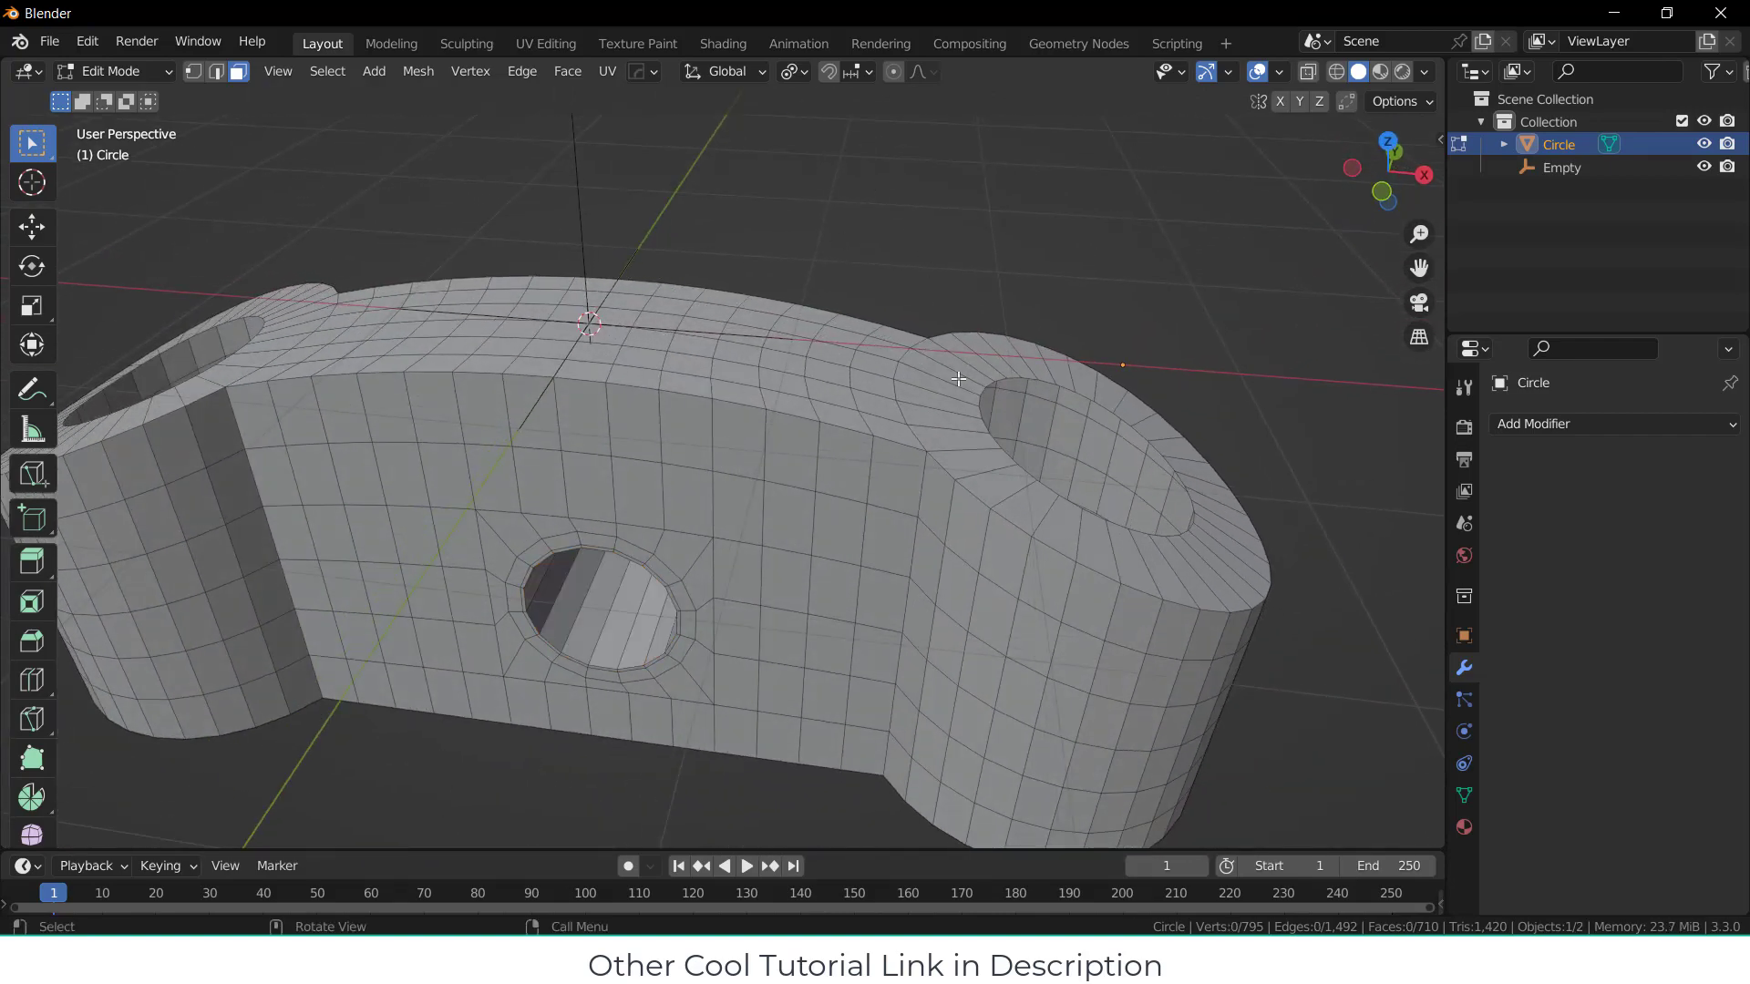
pyautogui.scroll(-2, 822, 499)
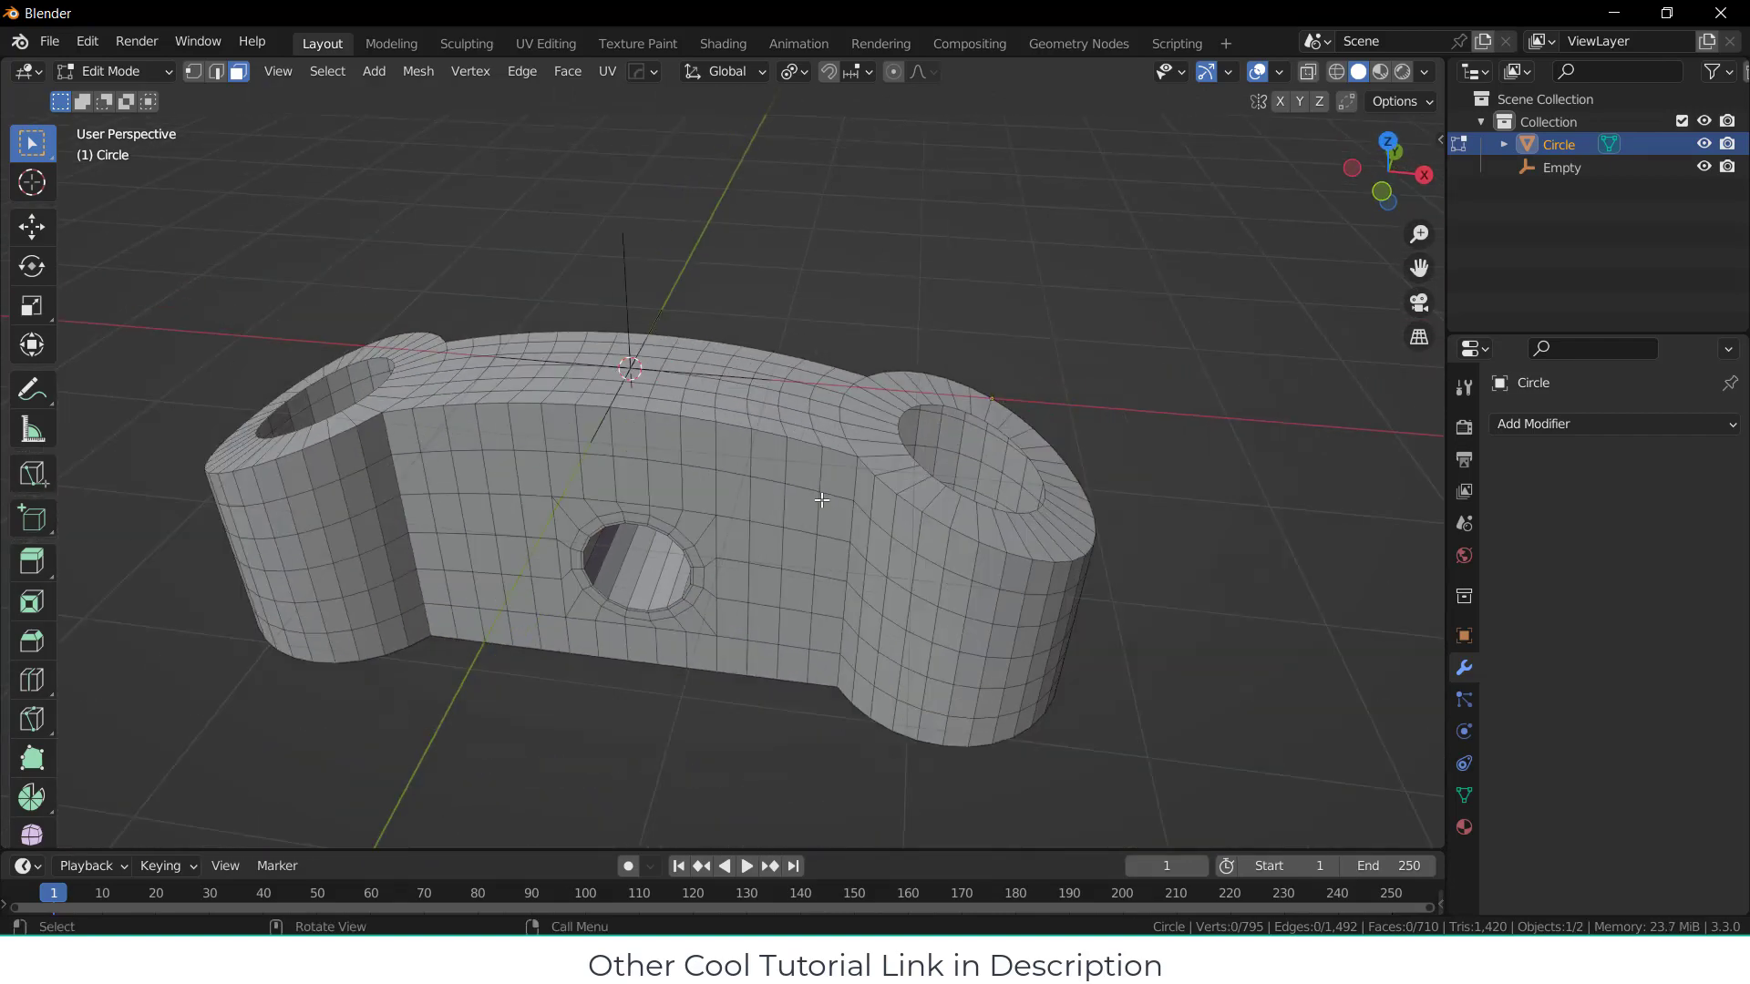
pyautogui.scroll(3, 946, 576)
pyautogui.moveTo(787, 654); pyautogui.dragTo(911, 548, button='middle')
# Step: In Object Mode, shade the link smooth and turn on Auto Smooth in the mesh normals
pyautogui.press('Tab')
pyautogui.rightClick(817, 343)
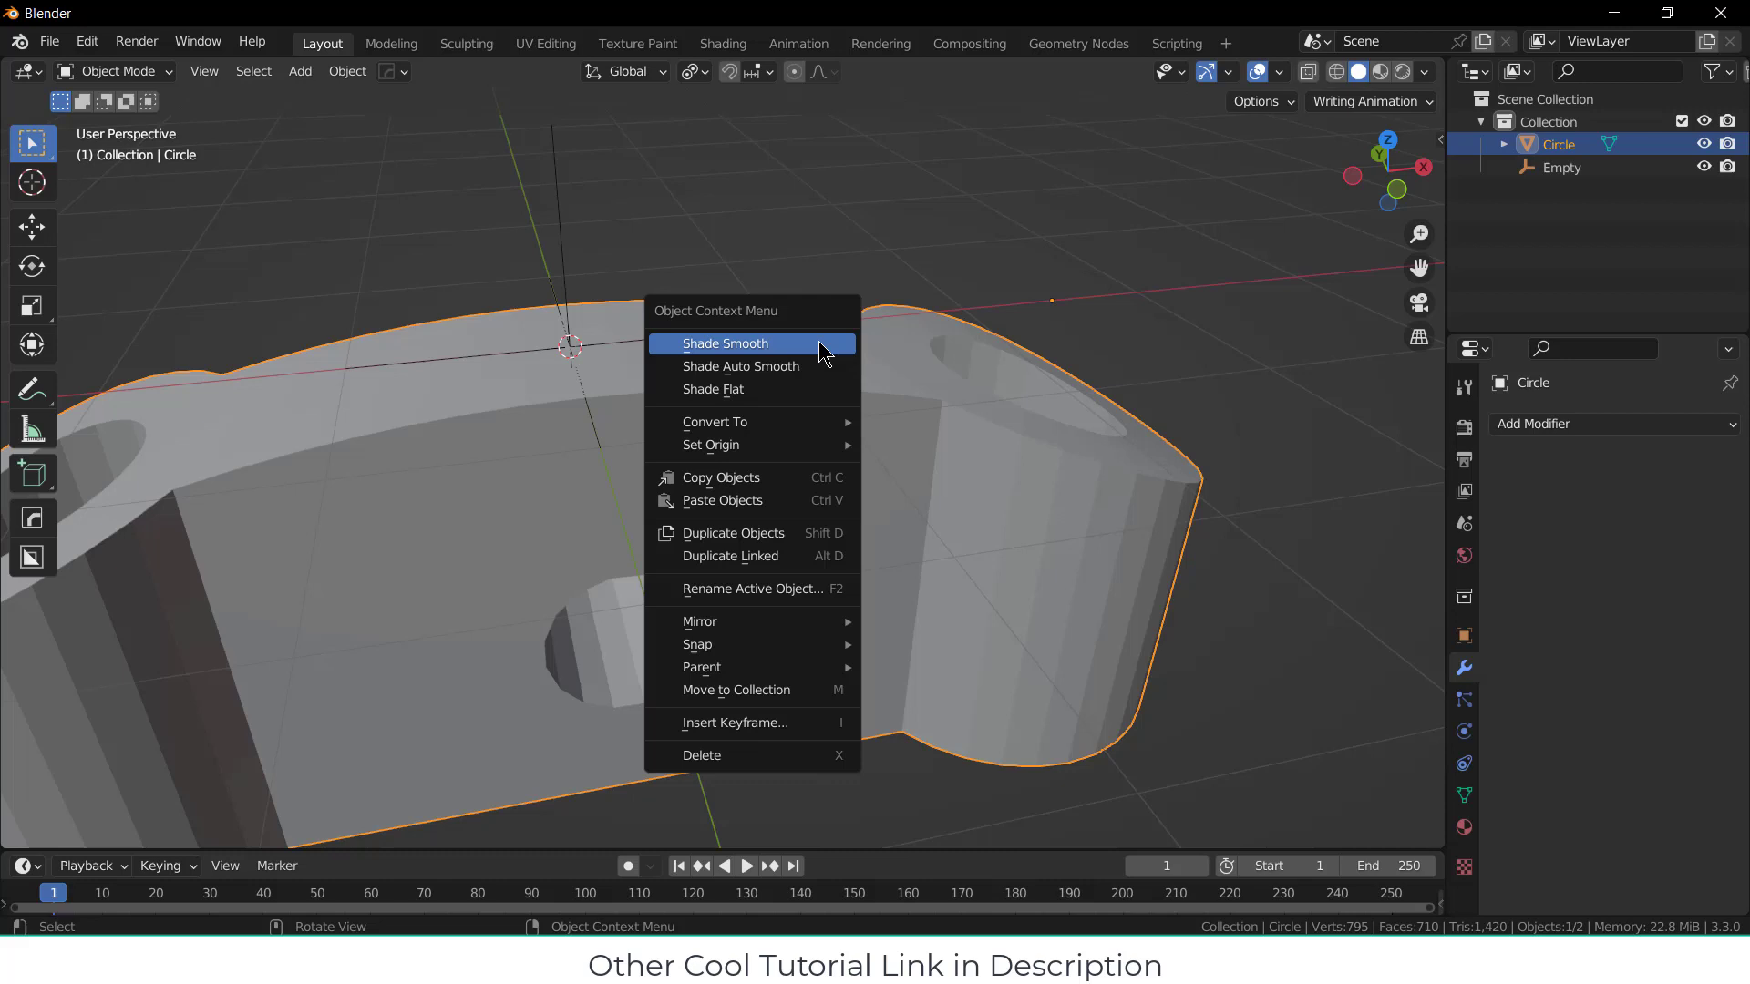
pyautogui.click(828, 344)
pyautogui.click(1463, 796)
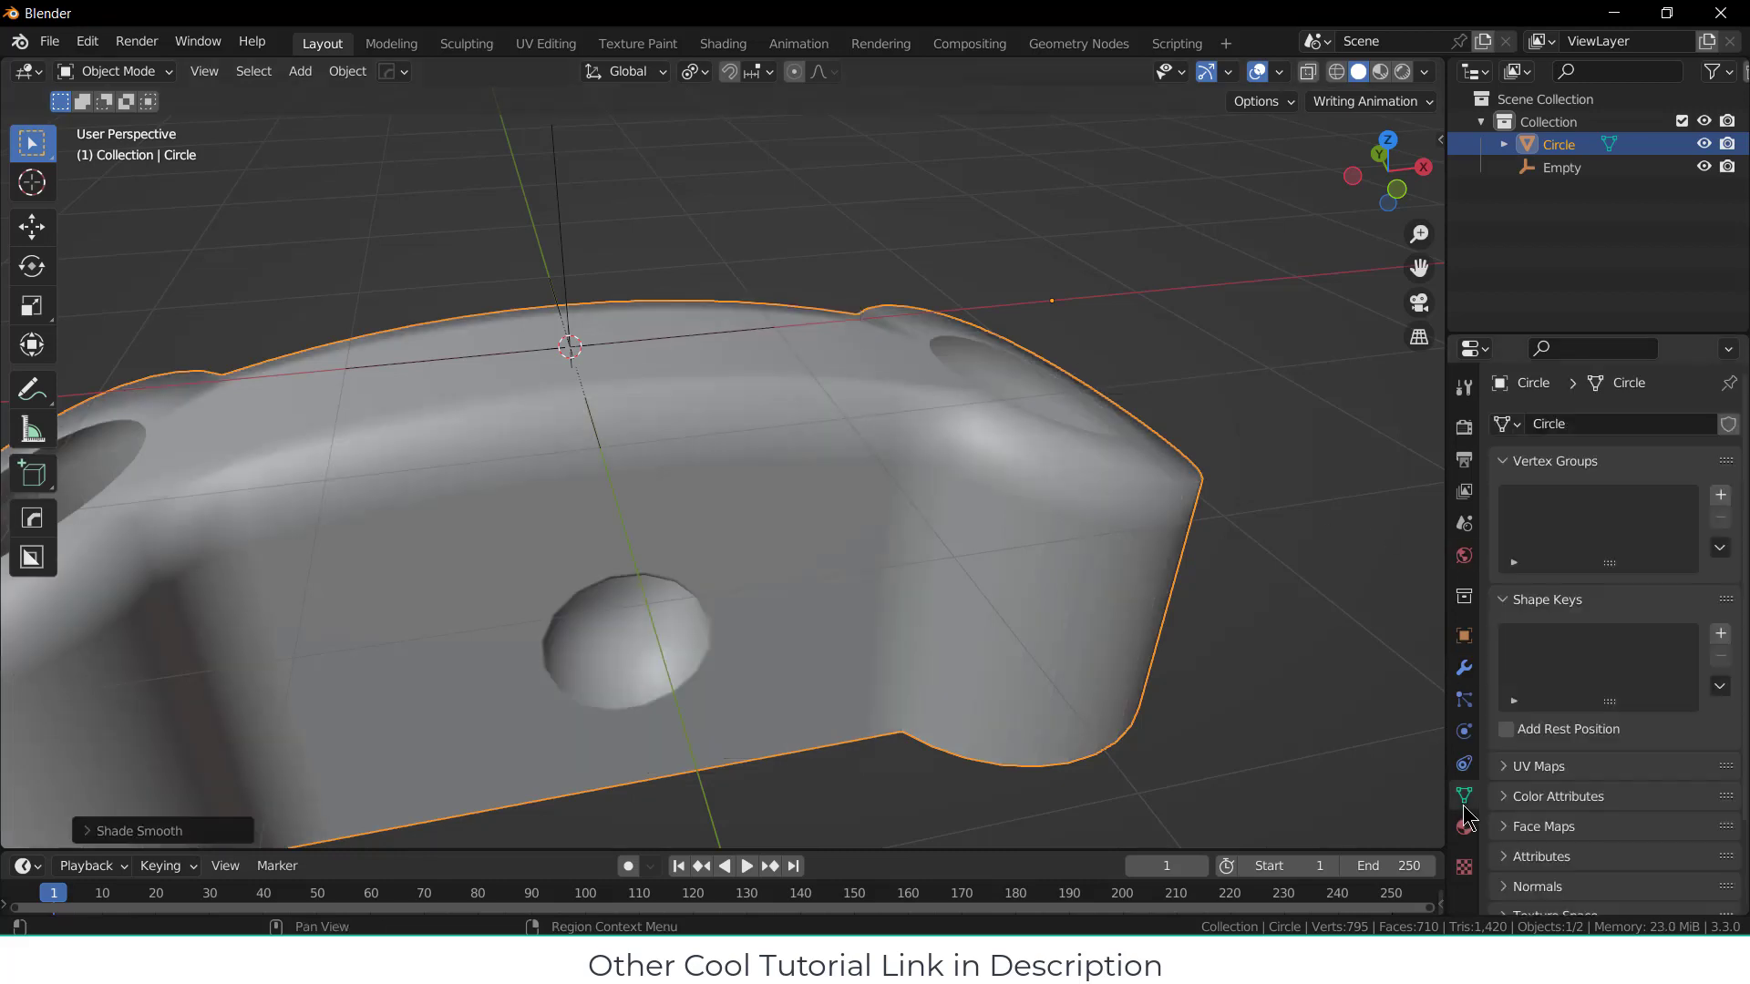
pyautogui.scroll(-2, 1603, 870)
pyautogui.scroll(-1, 1602, 875)
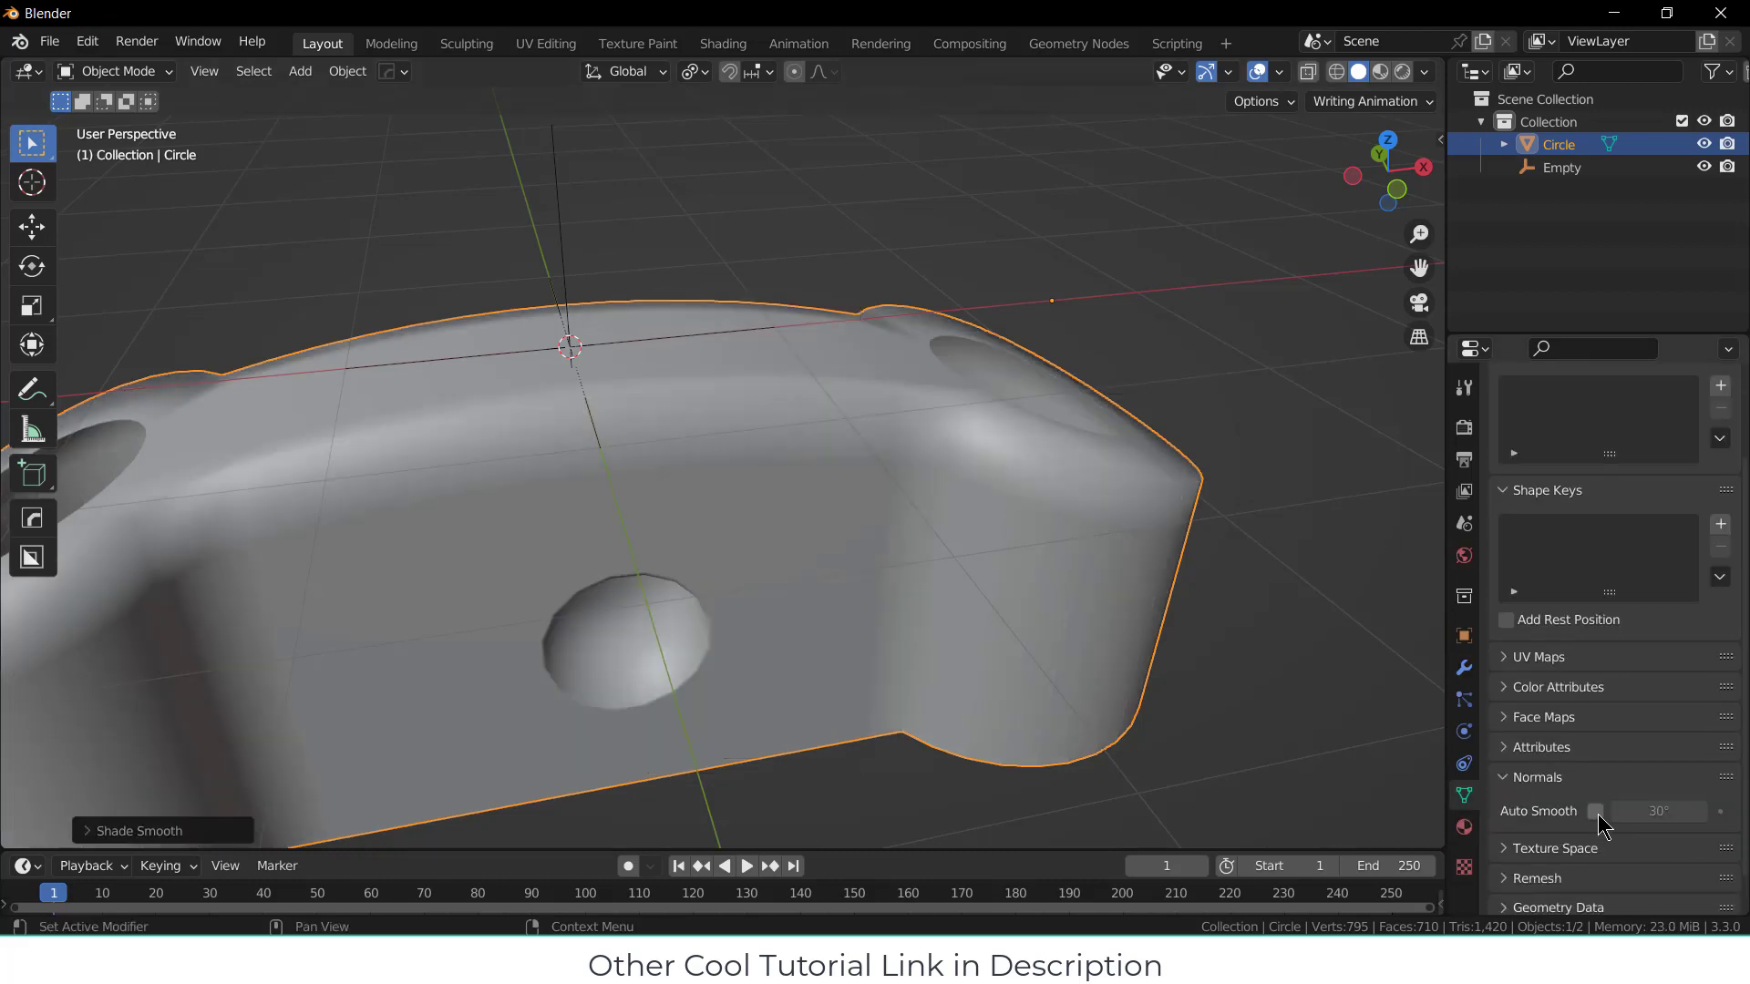
pyautogui.click(1595, 812)
pyautogui.moveTo(1048, 620); pyautogui.dragTo(1003, 588, button='middle')
# Step: Add a Subdivision Surface modifier with viewport level 3, then return to Edit Mode
pyautogui.click(1463, 668)
pyautogui.click(1650, 424)
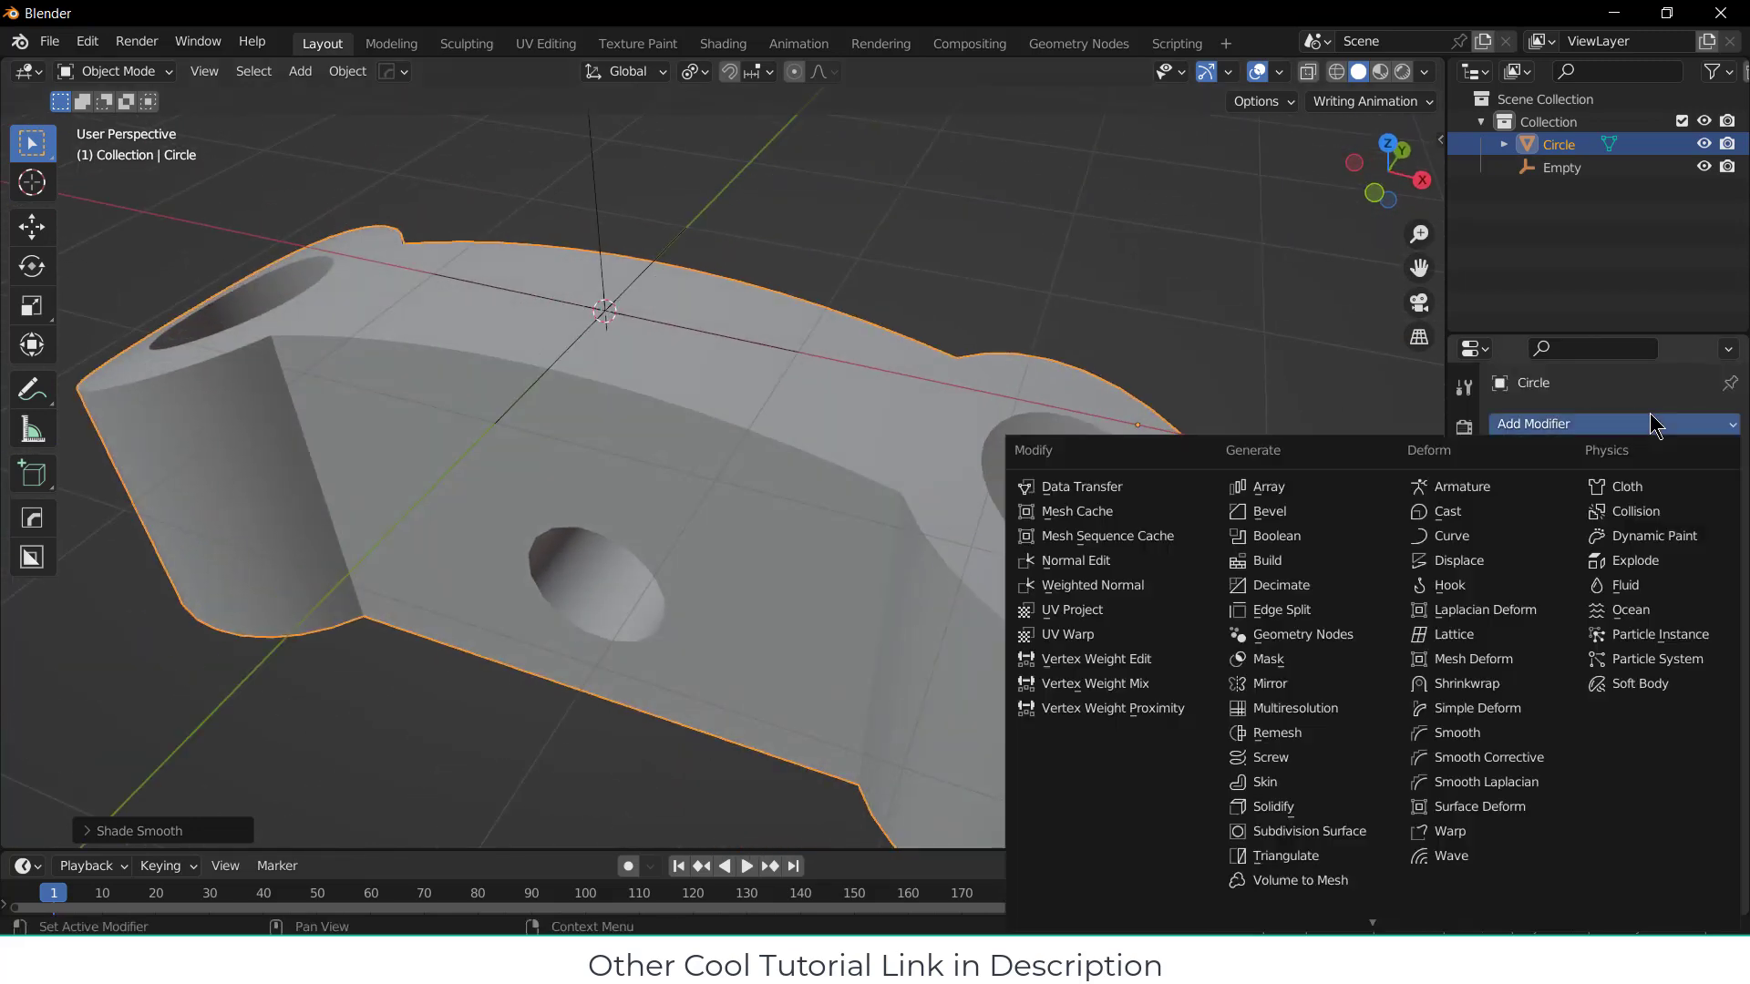
pyautogui.click(1313, 831)
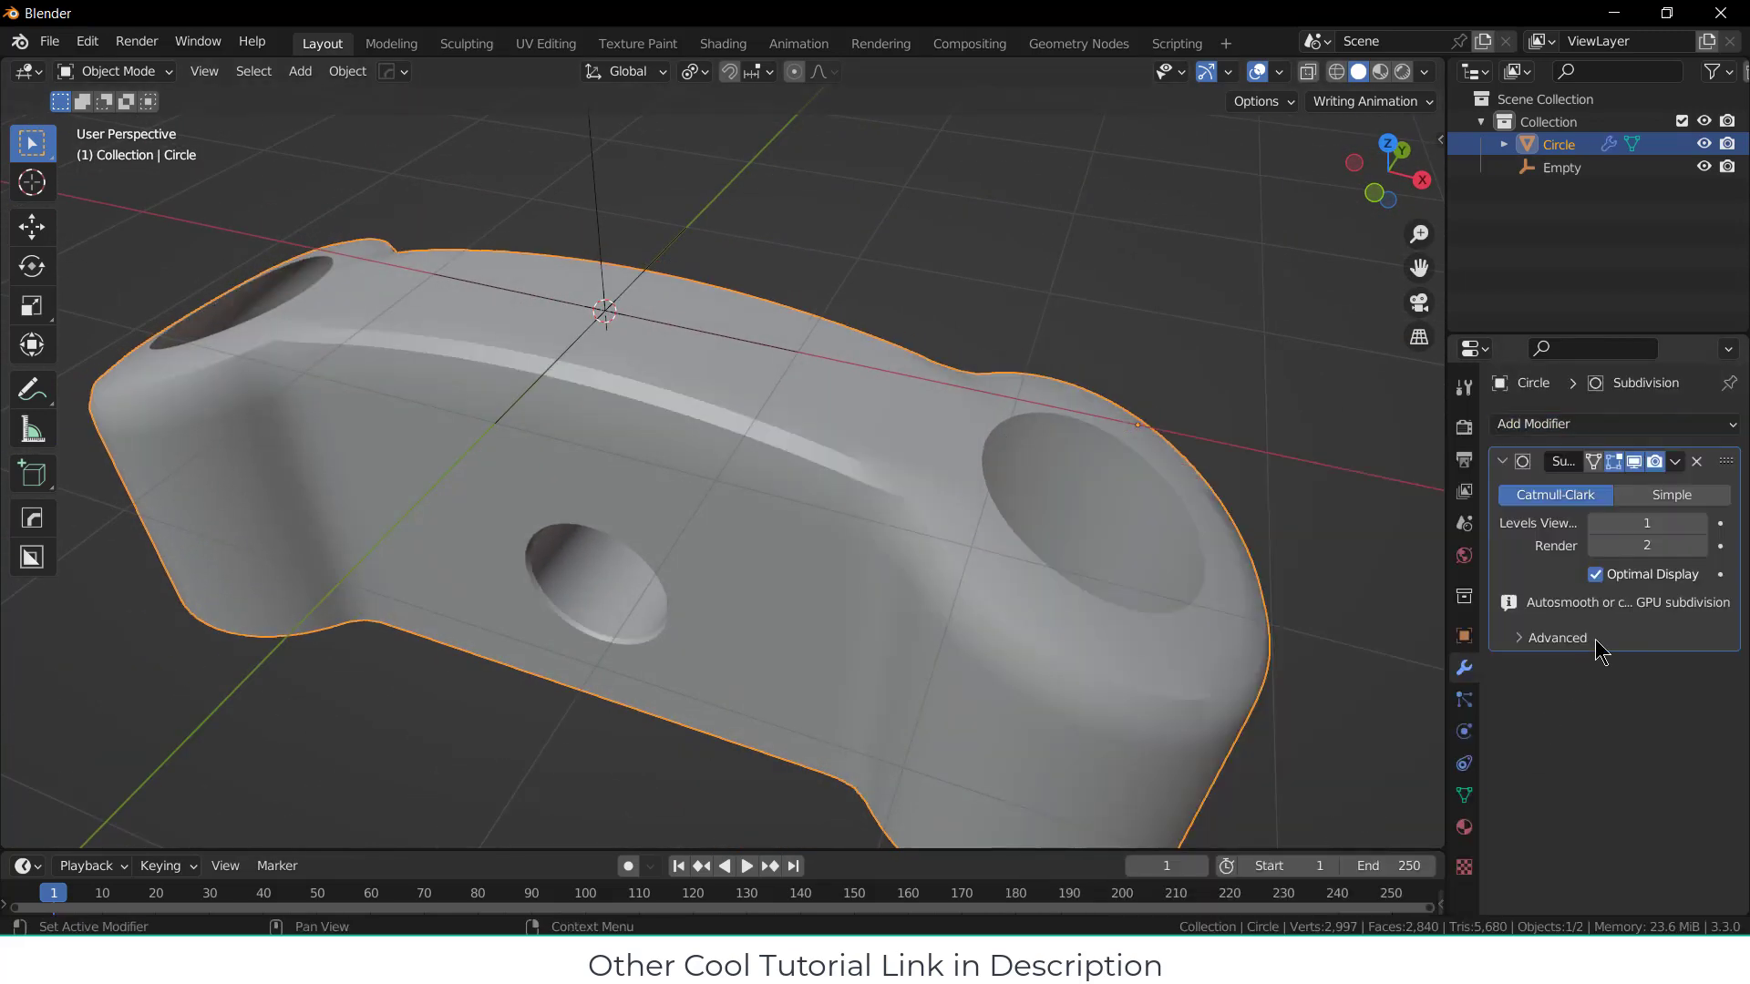
pyautogui.click(1701, 524)
pyautogui.click(1701, 523)
pyautogui.moveTo(981, 550); pyautogui.dragTo(971, 559, button='middle')
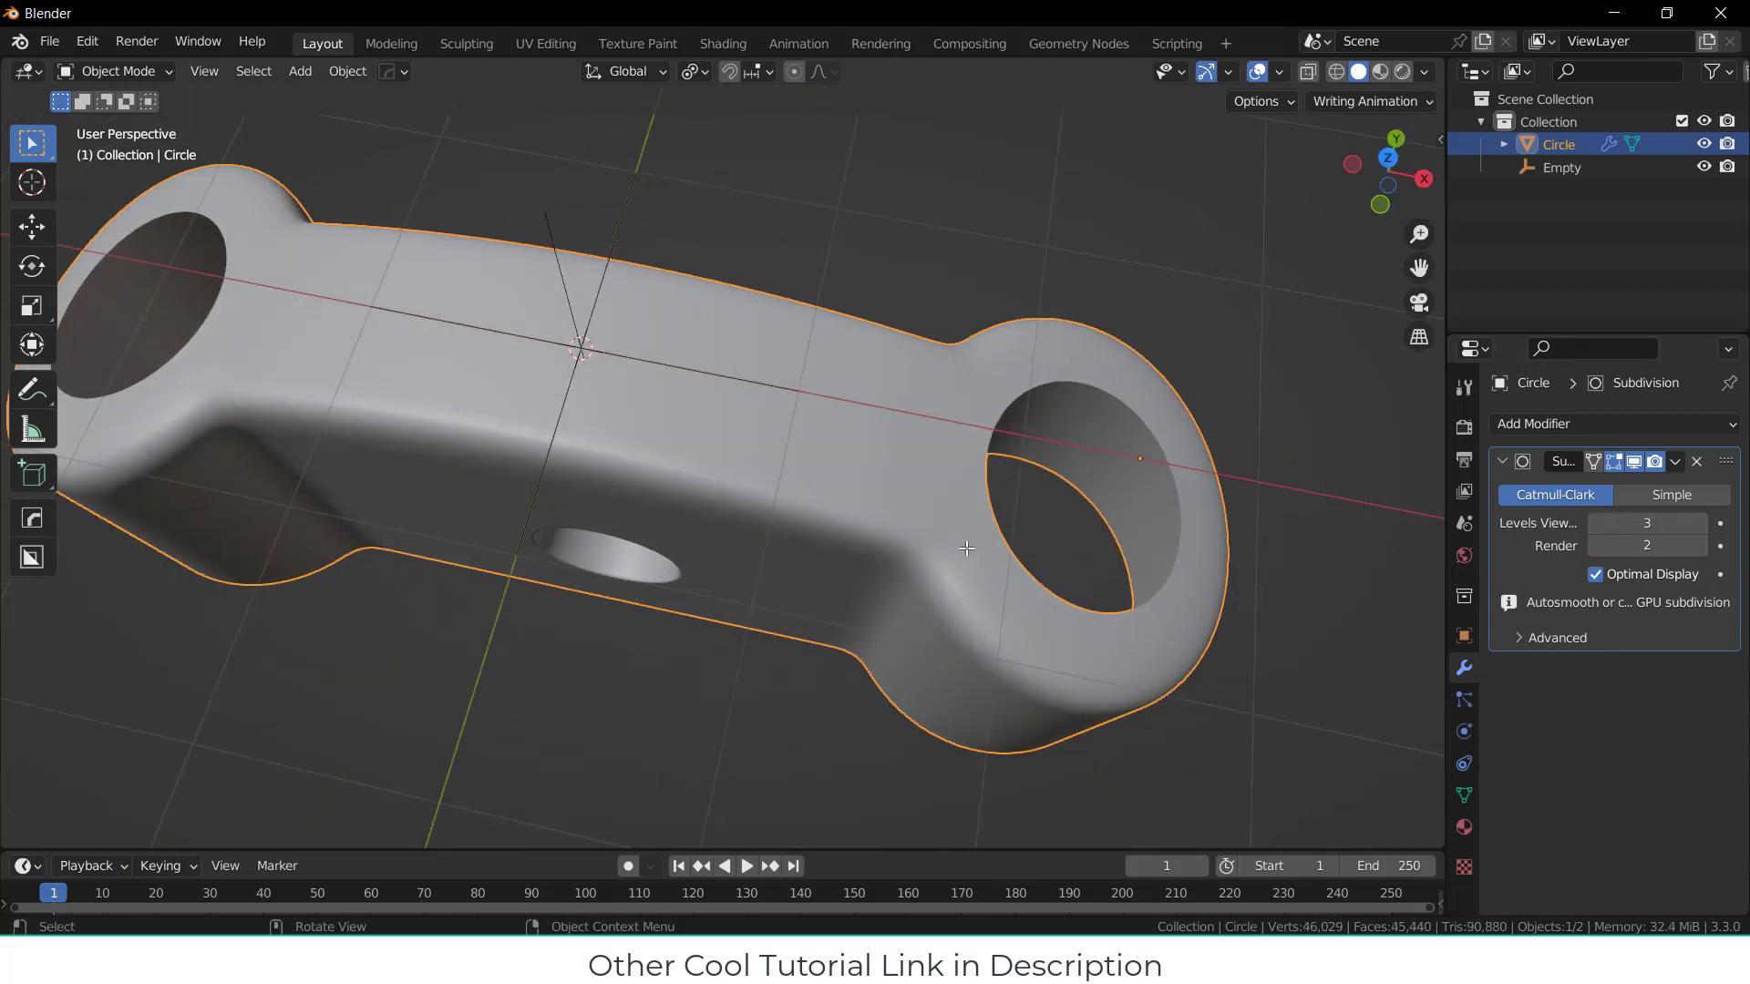
pyautogui.press('Tab')
pyautogui.scroll(2, 968, 565)
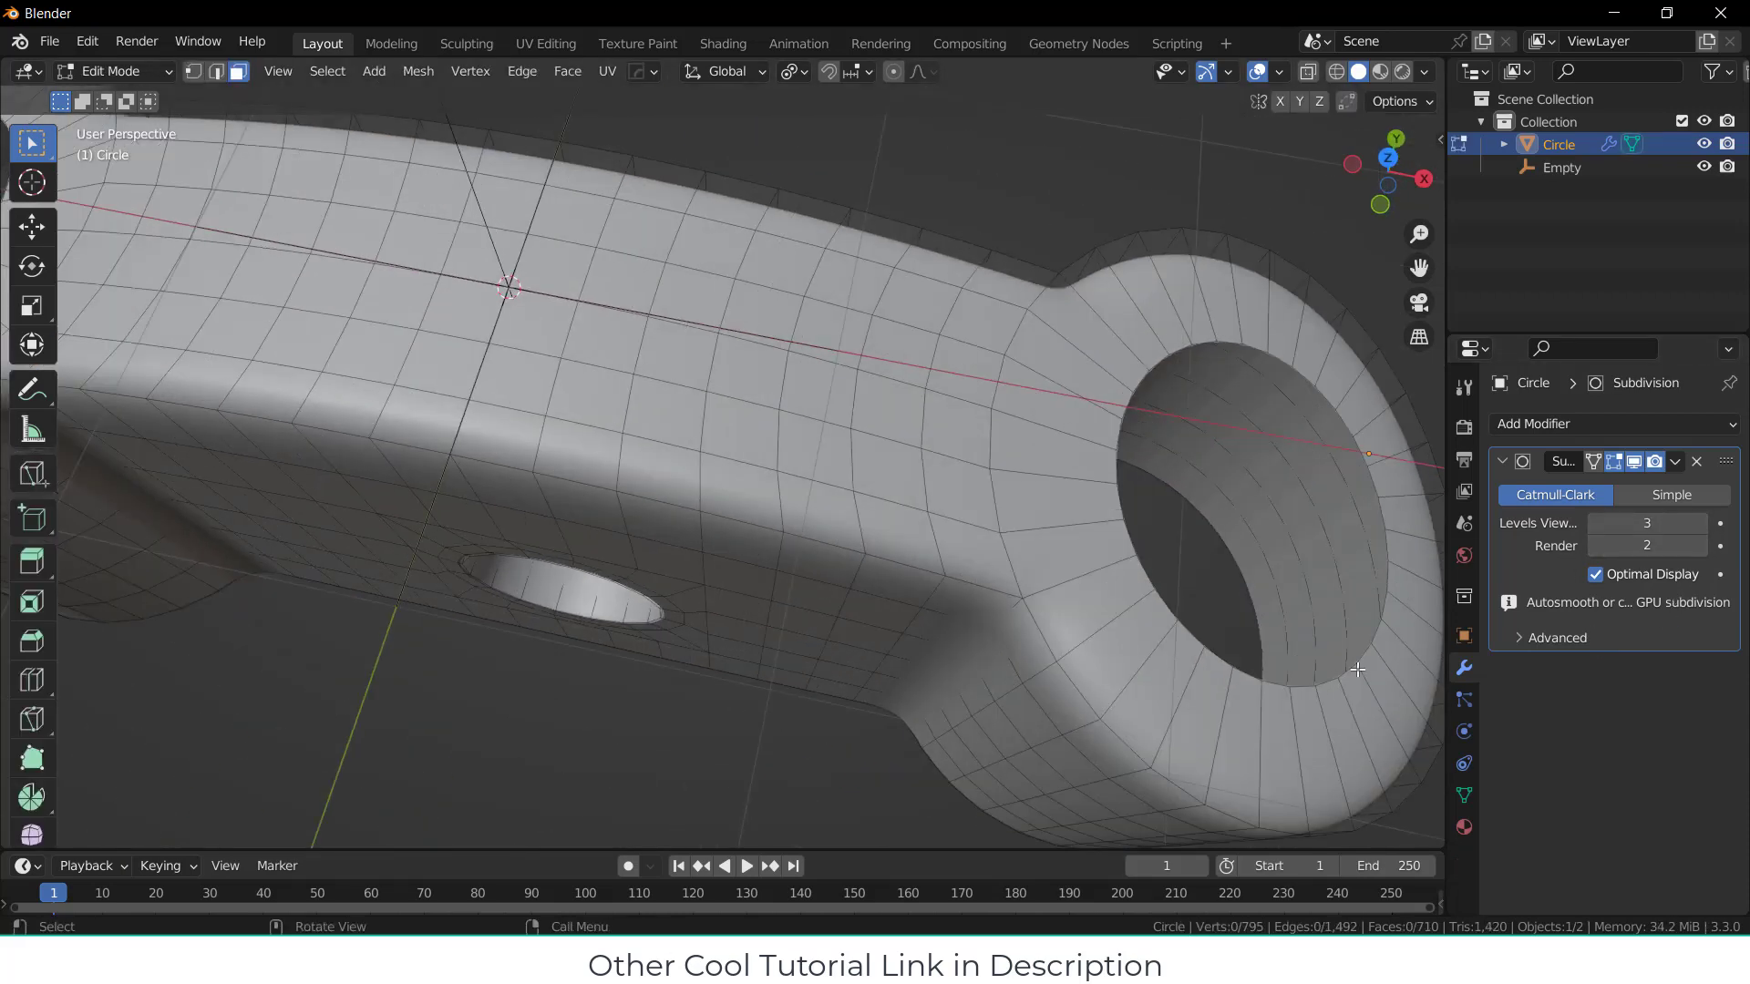
# Step: Hide the subdivision in the viewport and select the body's lower, ring outer and top edge loops
pyautogui.click(1634, 462)
pyautogui.press('2')
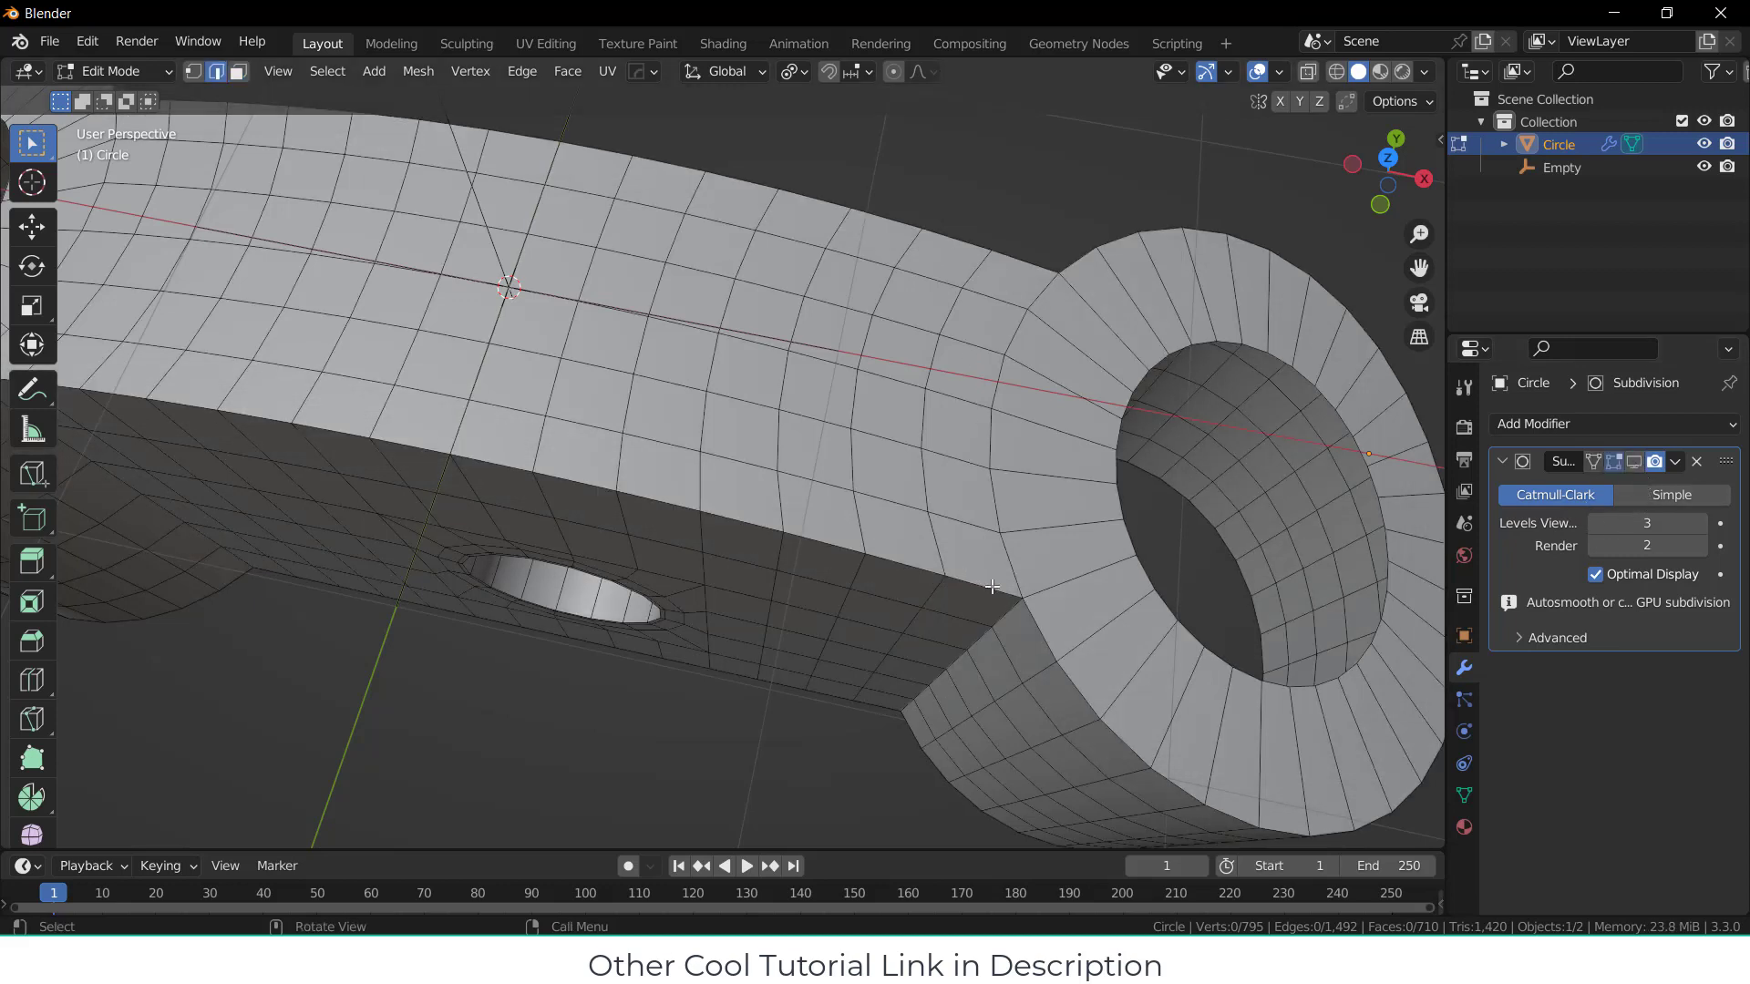
pyautogui.keyDown('alt'); pyautogui.click(995, 591); pyautogui.keyUp('alt')
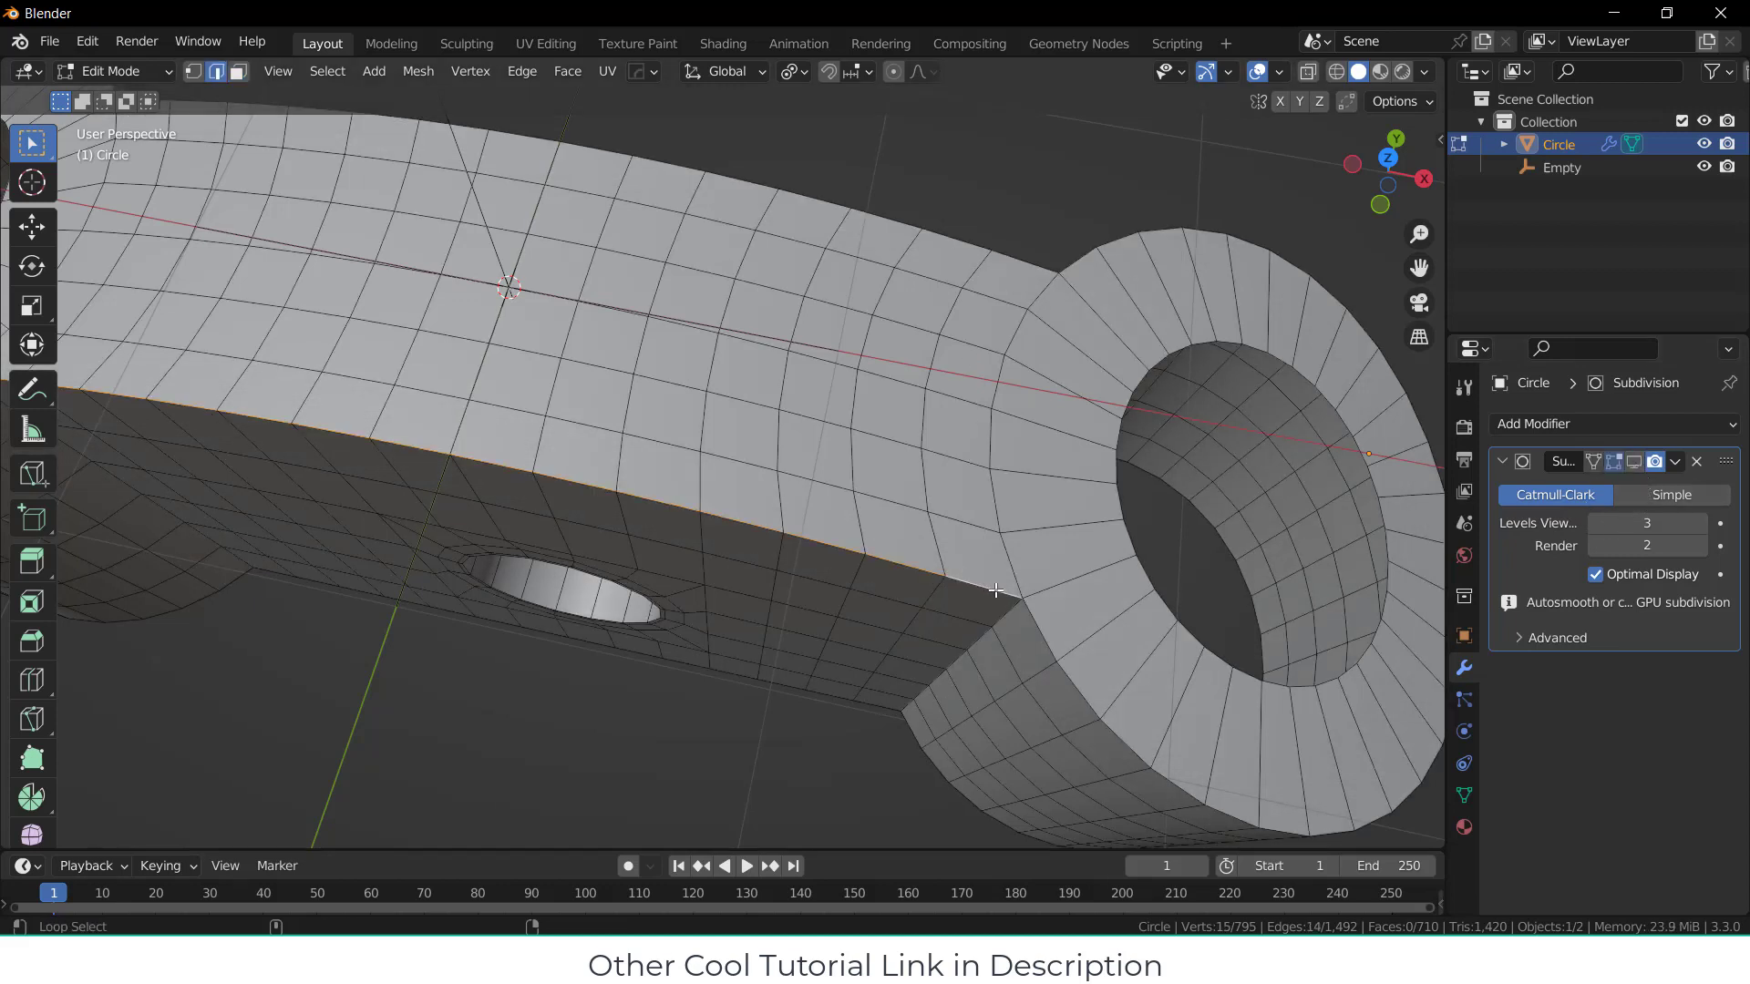
pyautogui.keyDown('alt'); pyautogui.keyDown('shift'); pyautogui.click(1035, 625); pyautogui.keyUp('shift'); pyautogui.keyUp('alt')
pyautogui.keyDown('alt'); pyautogui.keyDown('shift'); pyautogui.click(1000, 253); pyautogui.keyUp('shift'); pyautogui.keyUp('alt')
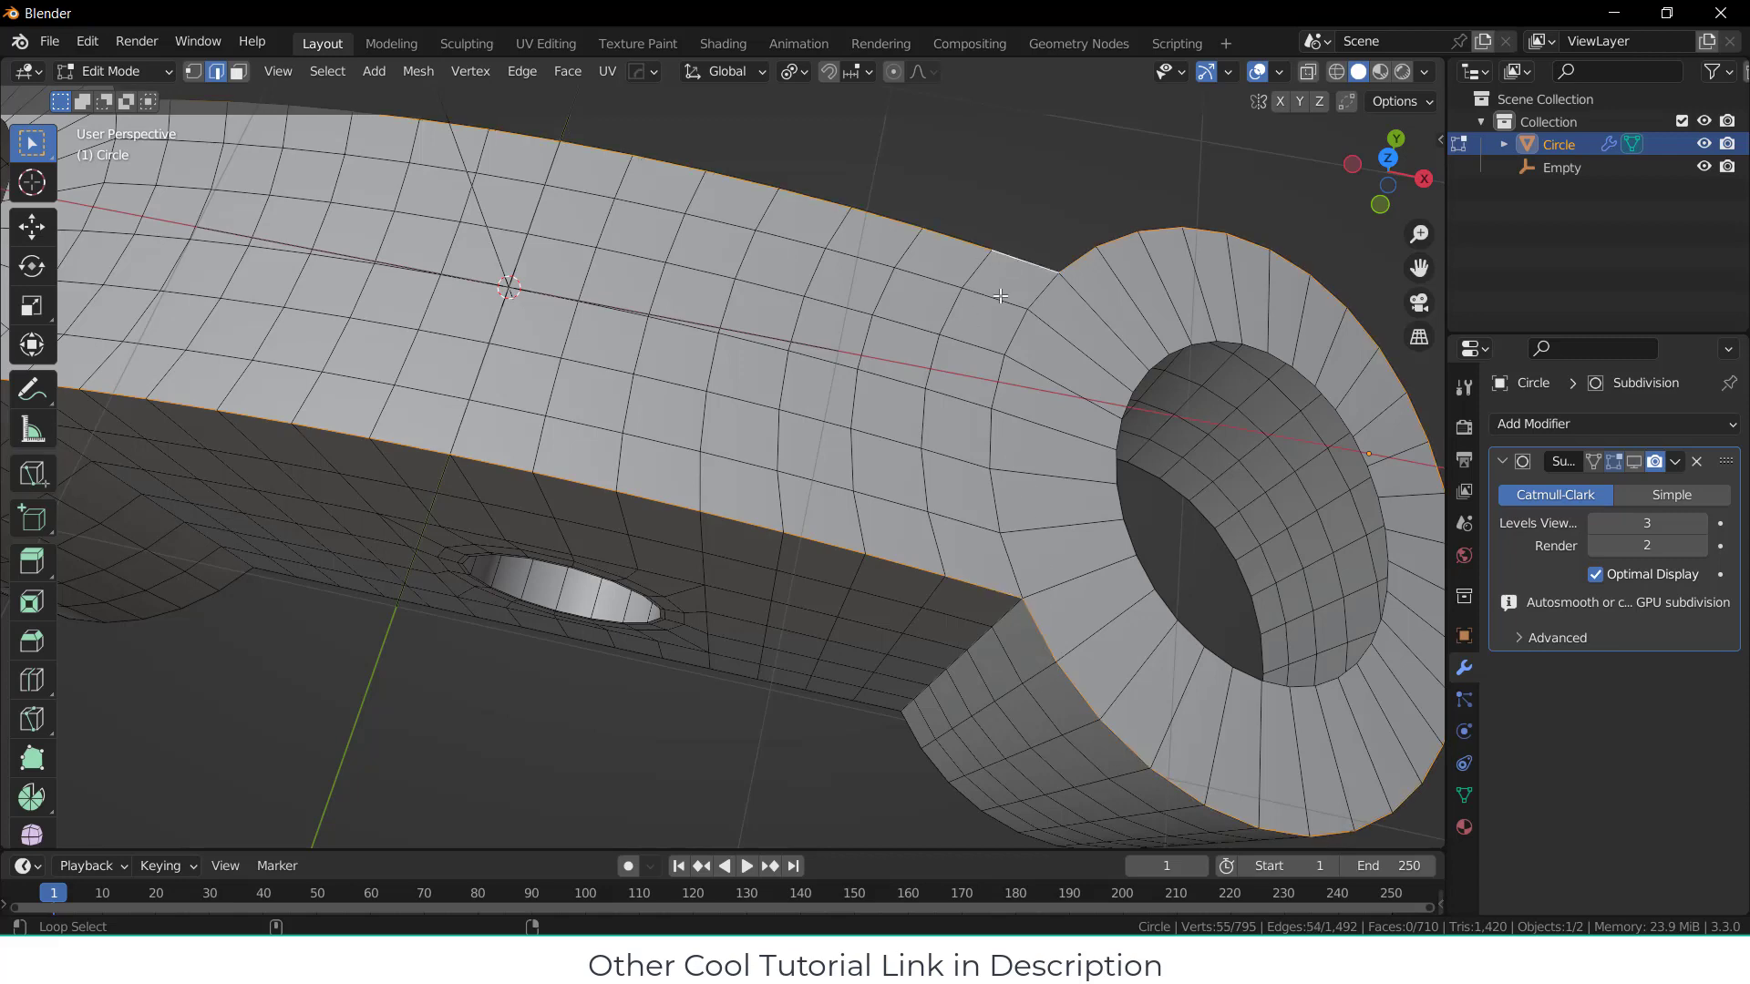
# Step: Add the left ring's outer edge loop to the selection, then start a bevel and cancel it
pyautogui.moveTo(1000, 253); pyautogui.dragTo(813, 399, button='middle')
pyautogui.keyDown('shift'); pyautogui.moveTo(481, 298); pyautogui.dragTo(705, 546, button='middle'); pyautogui.keyUp('shift')
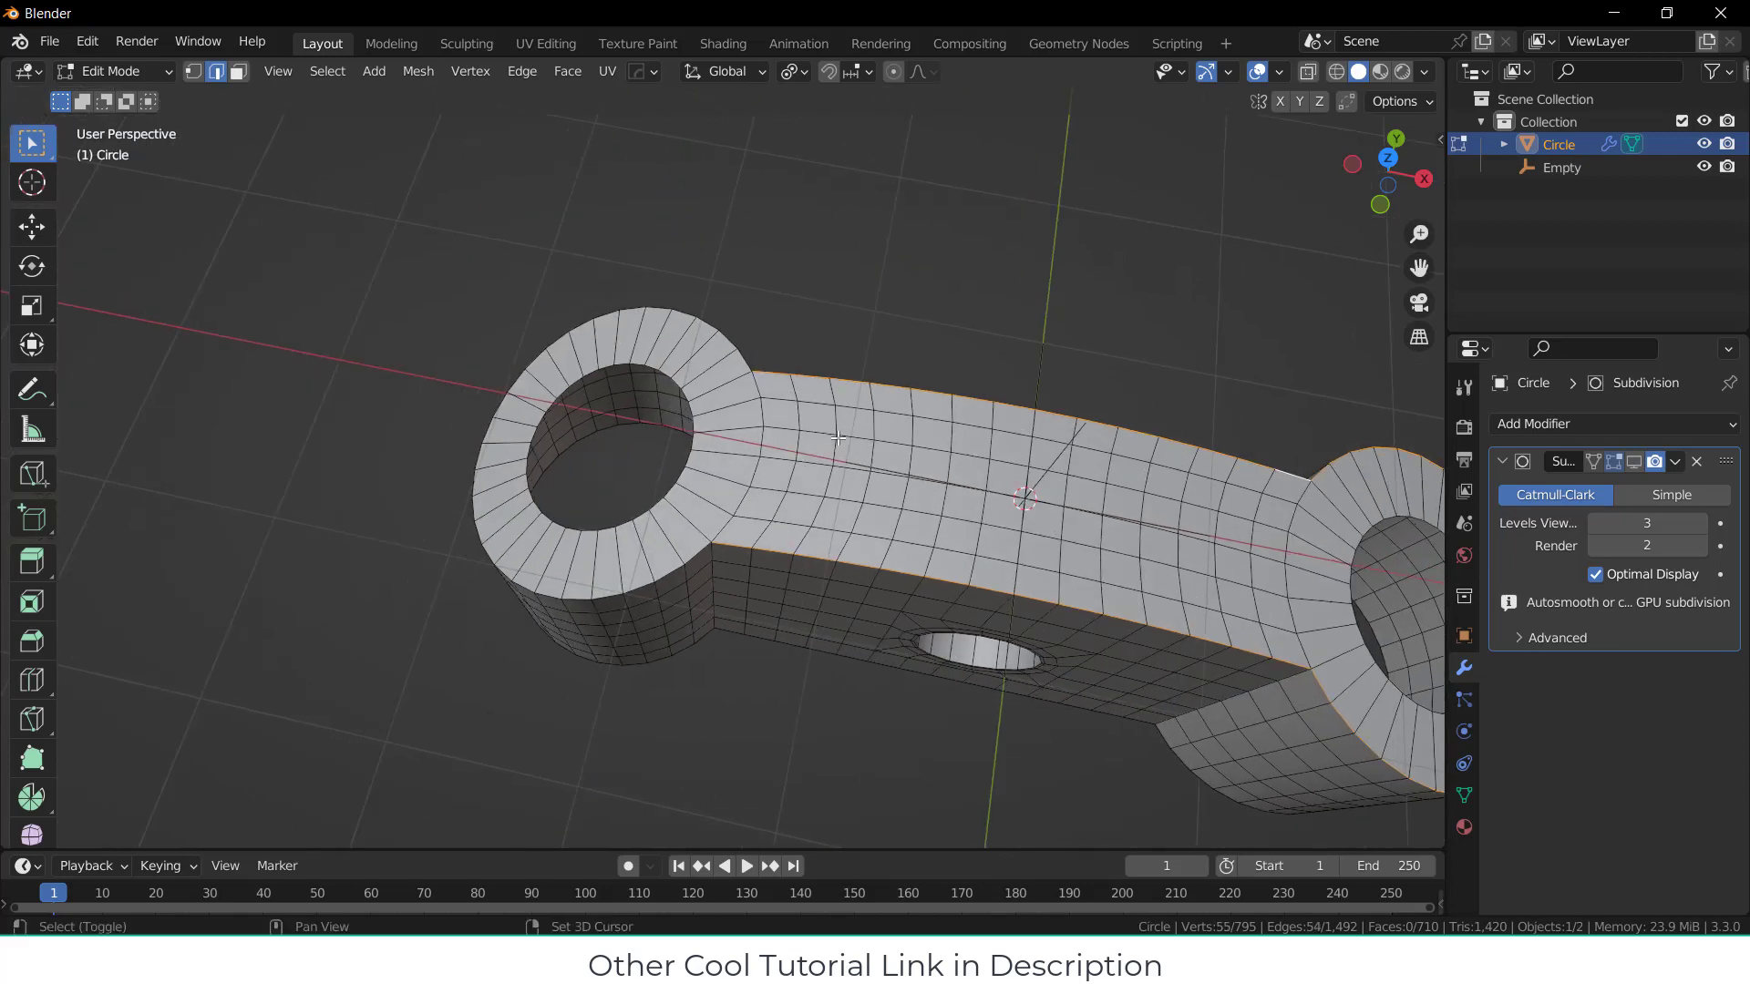
pyautogui.keyDown('alt'); pyautogui.keyDown('shift'); pyautogui.click(704, 544); pyautogui.keyUp('shift'); pyautogui.keyUp('alt')
pyautogui.moveTo(762, 386); pyautogui.dragTo(848, 346, button='middle')
pyautogui.scroll(-4, 911, 474)
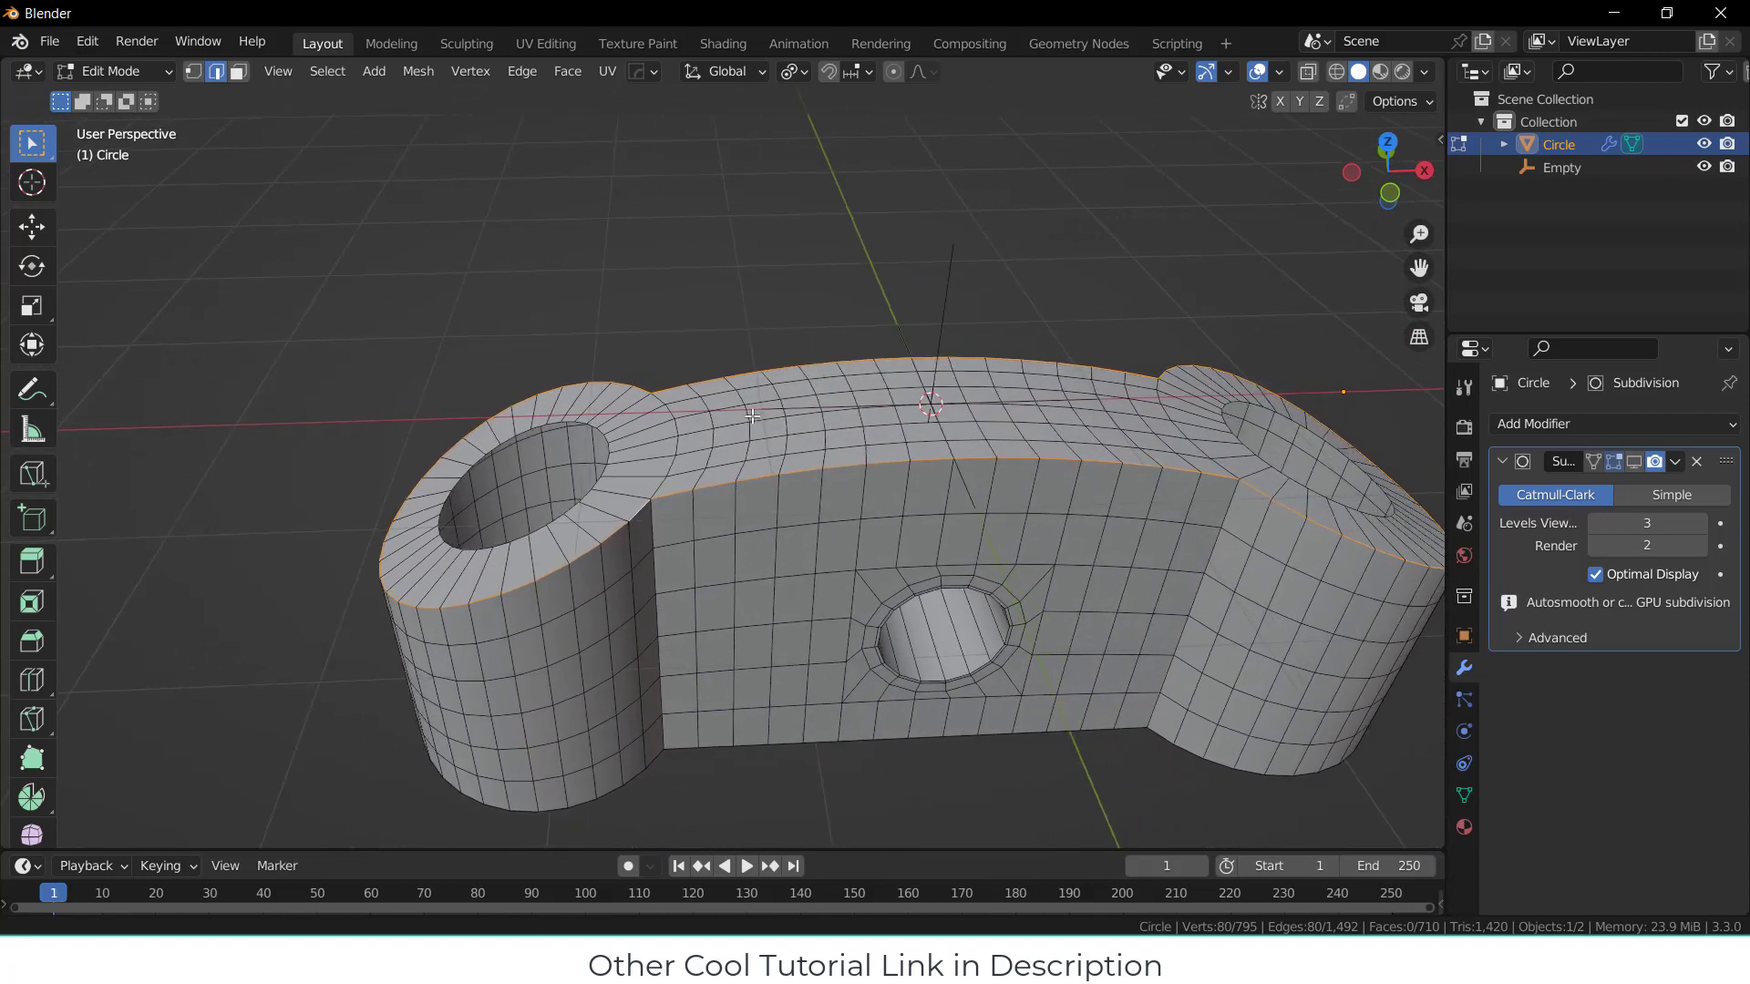
pyautogui.hotkey('ctrl', 'b')
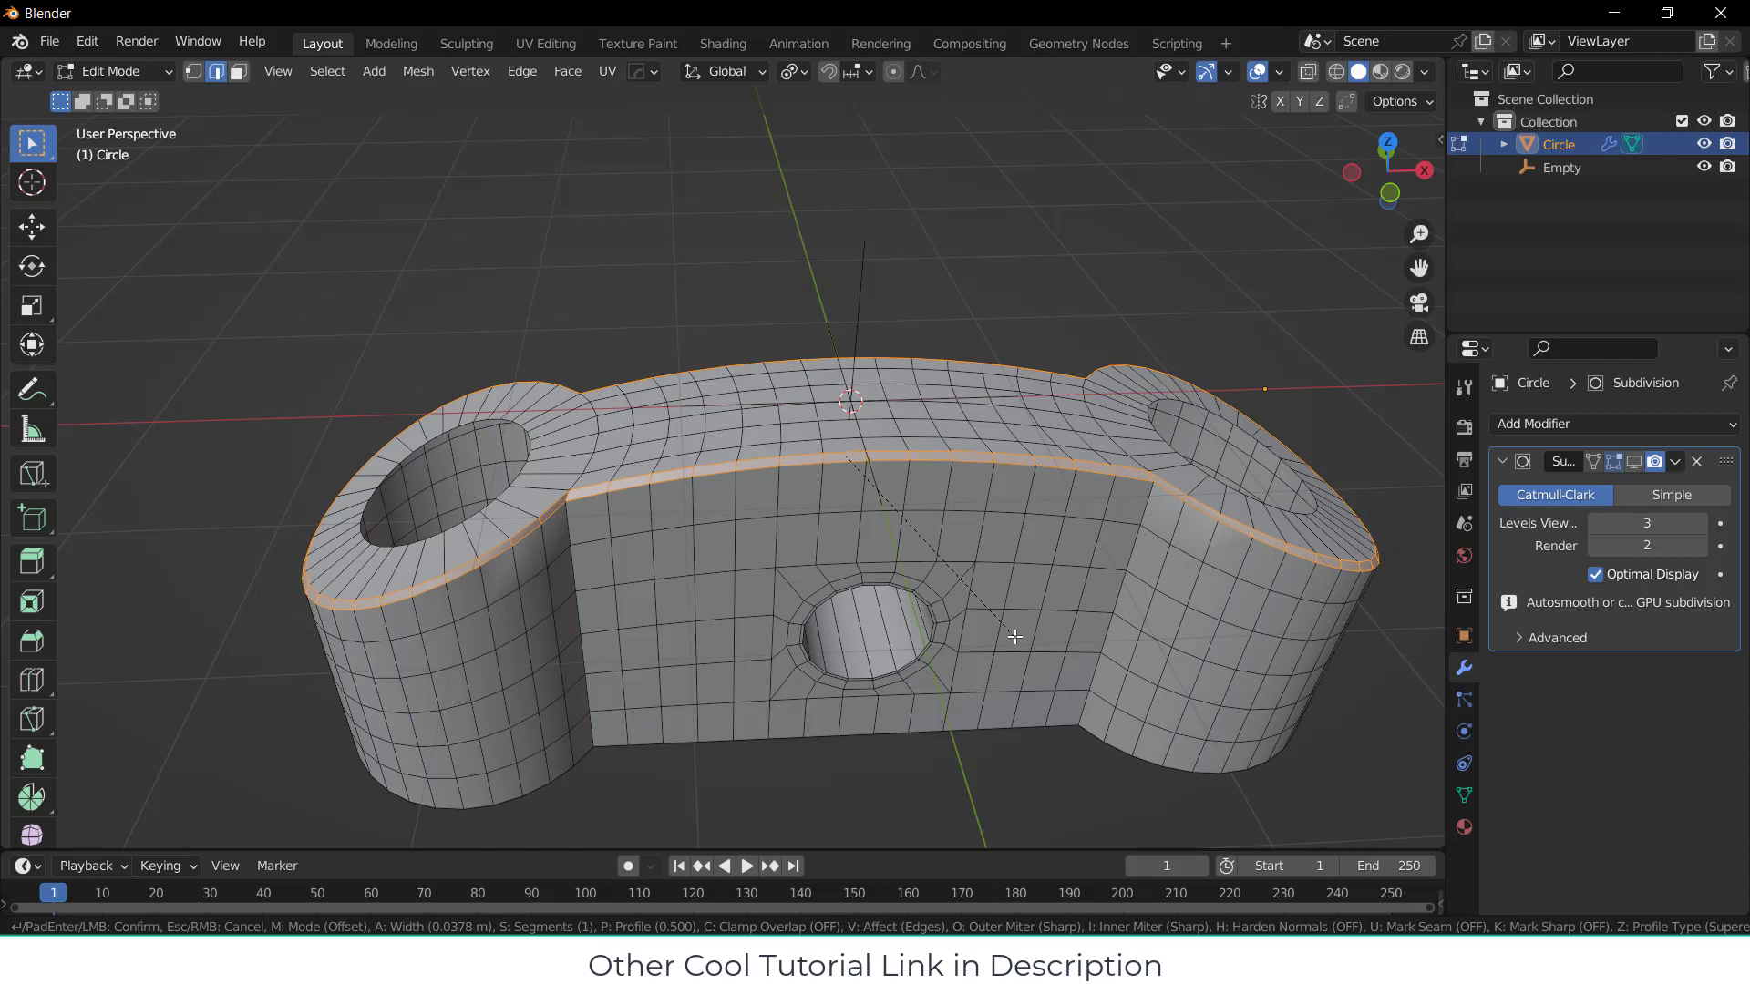
pyautogui.press('Escape')
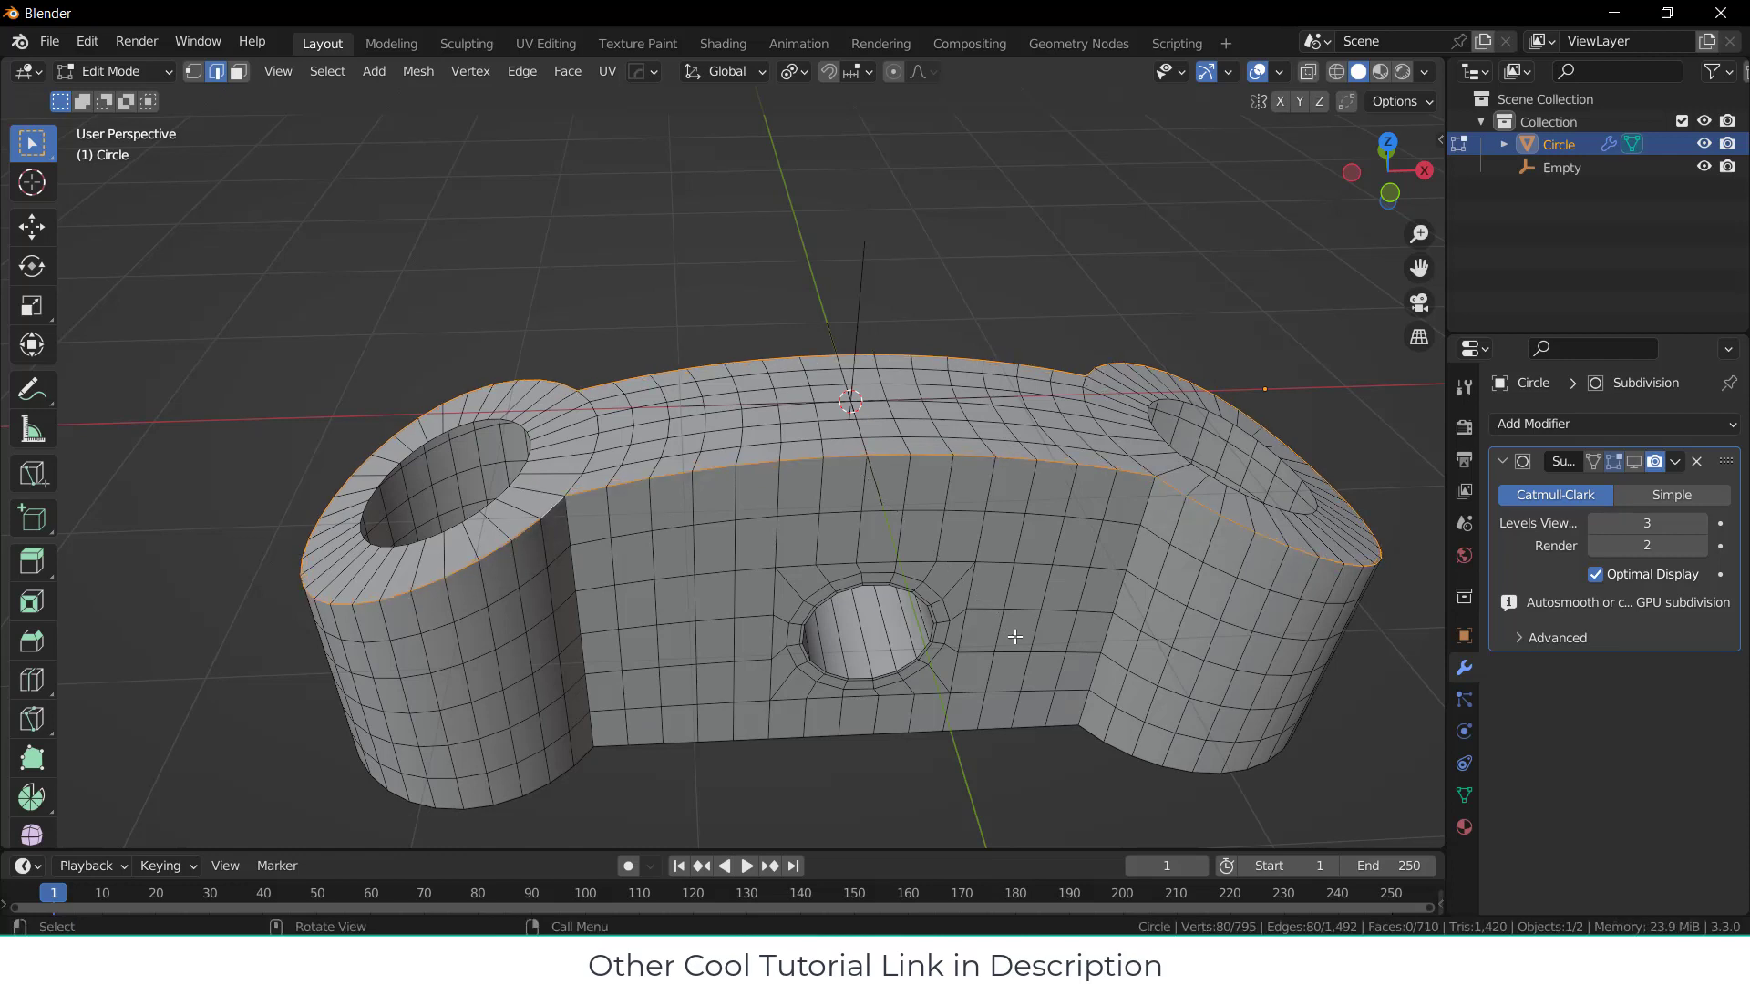
# Step: Apply the link's scale, then bevel the selected top edge loops with 2 segments
pyautogui.press('Tab')
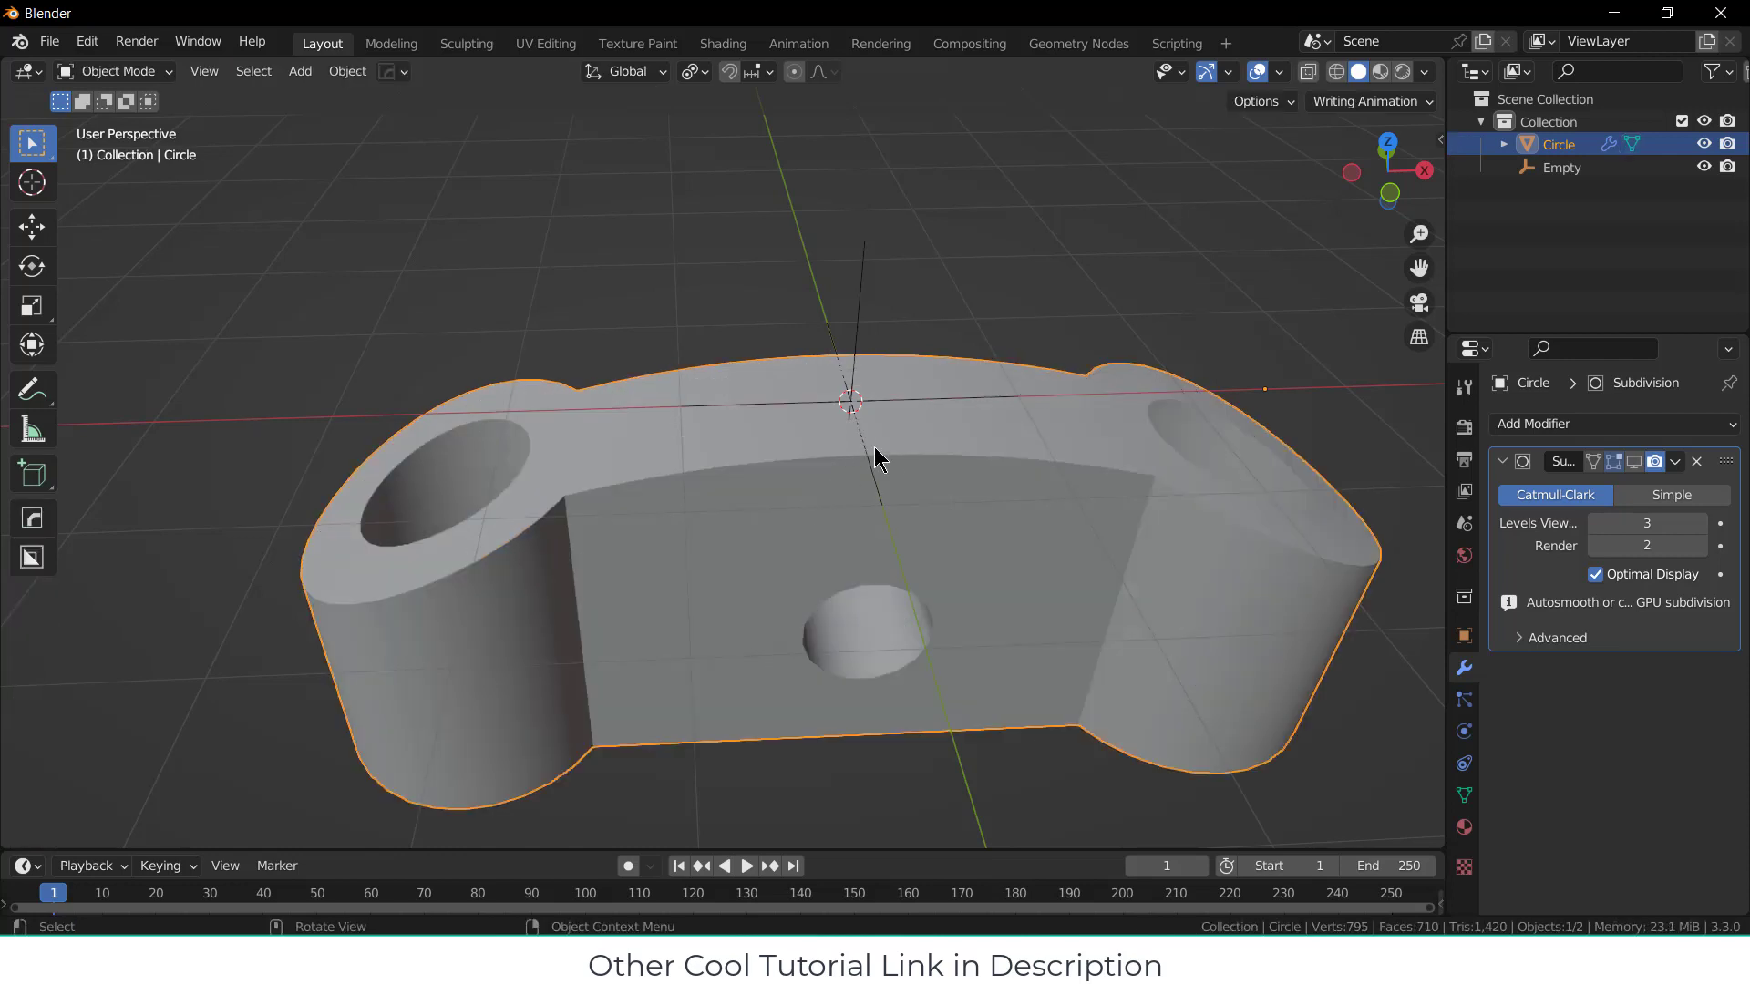
pyautogui.hotkey('ctrl', 'a')
pyautogui.click(878, 506)
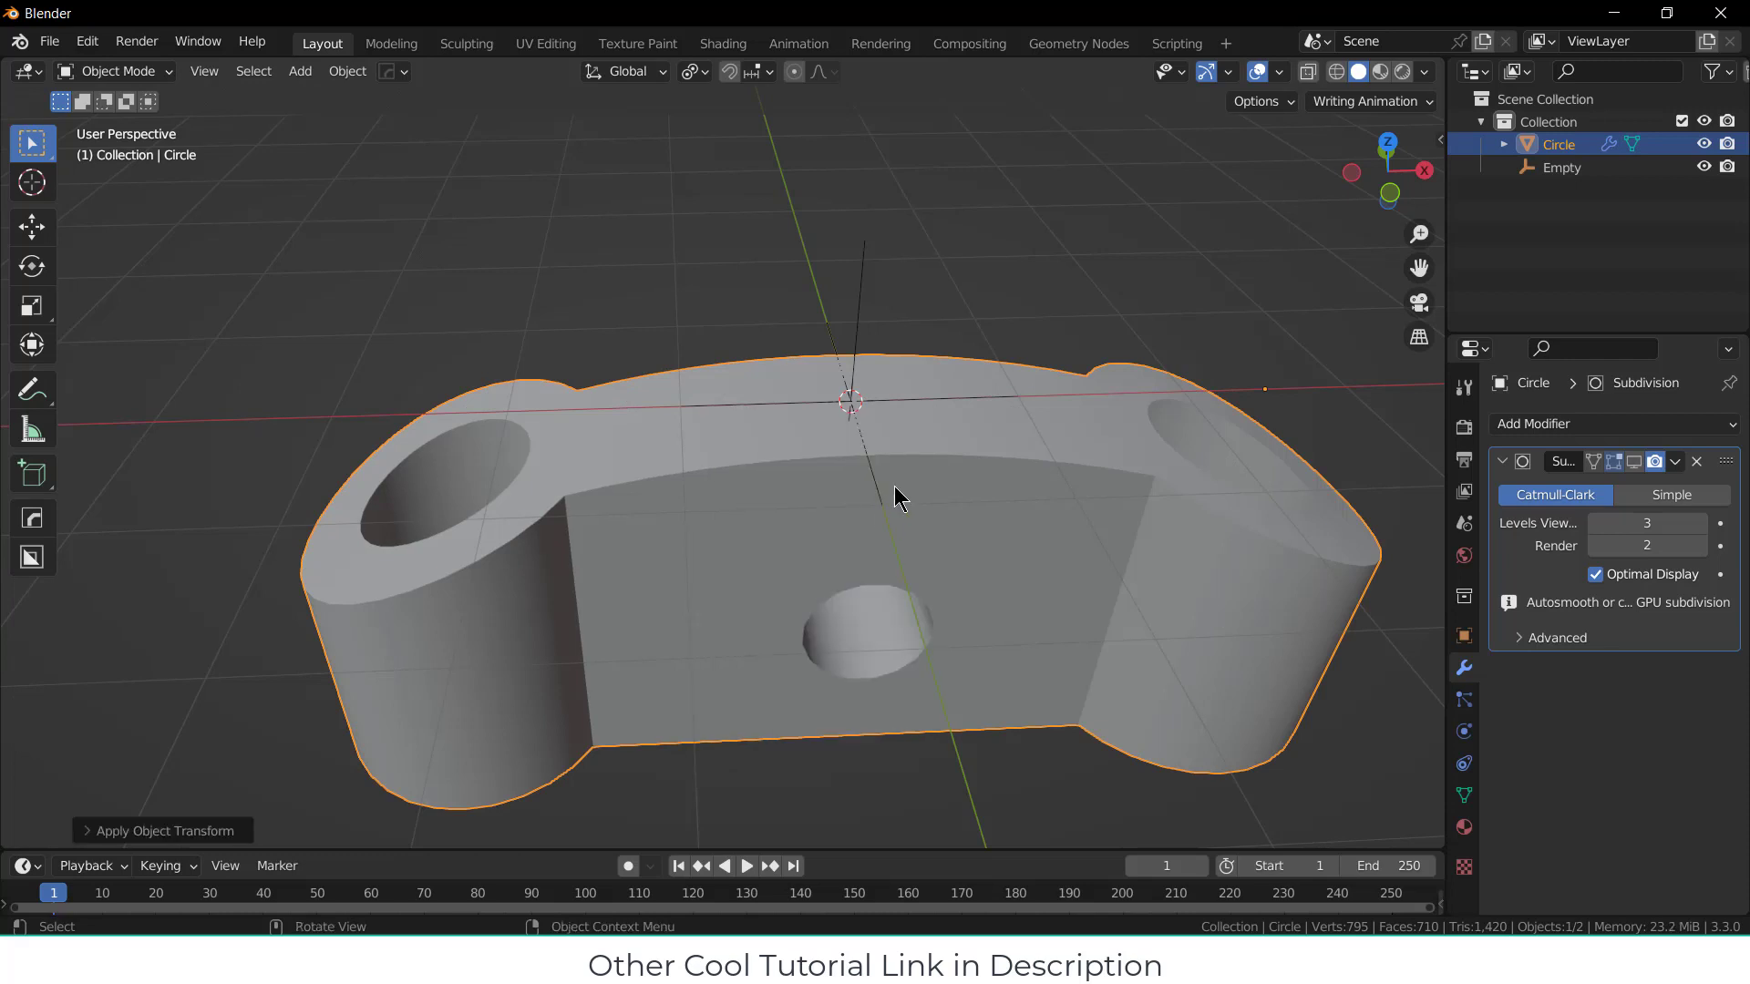
pyautogui.press('Tab')
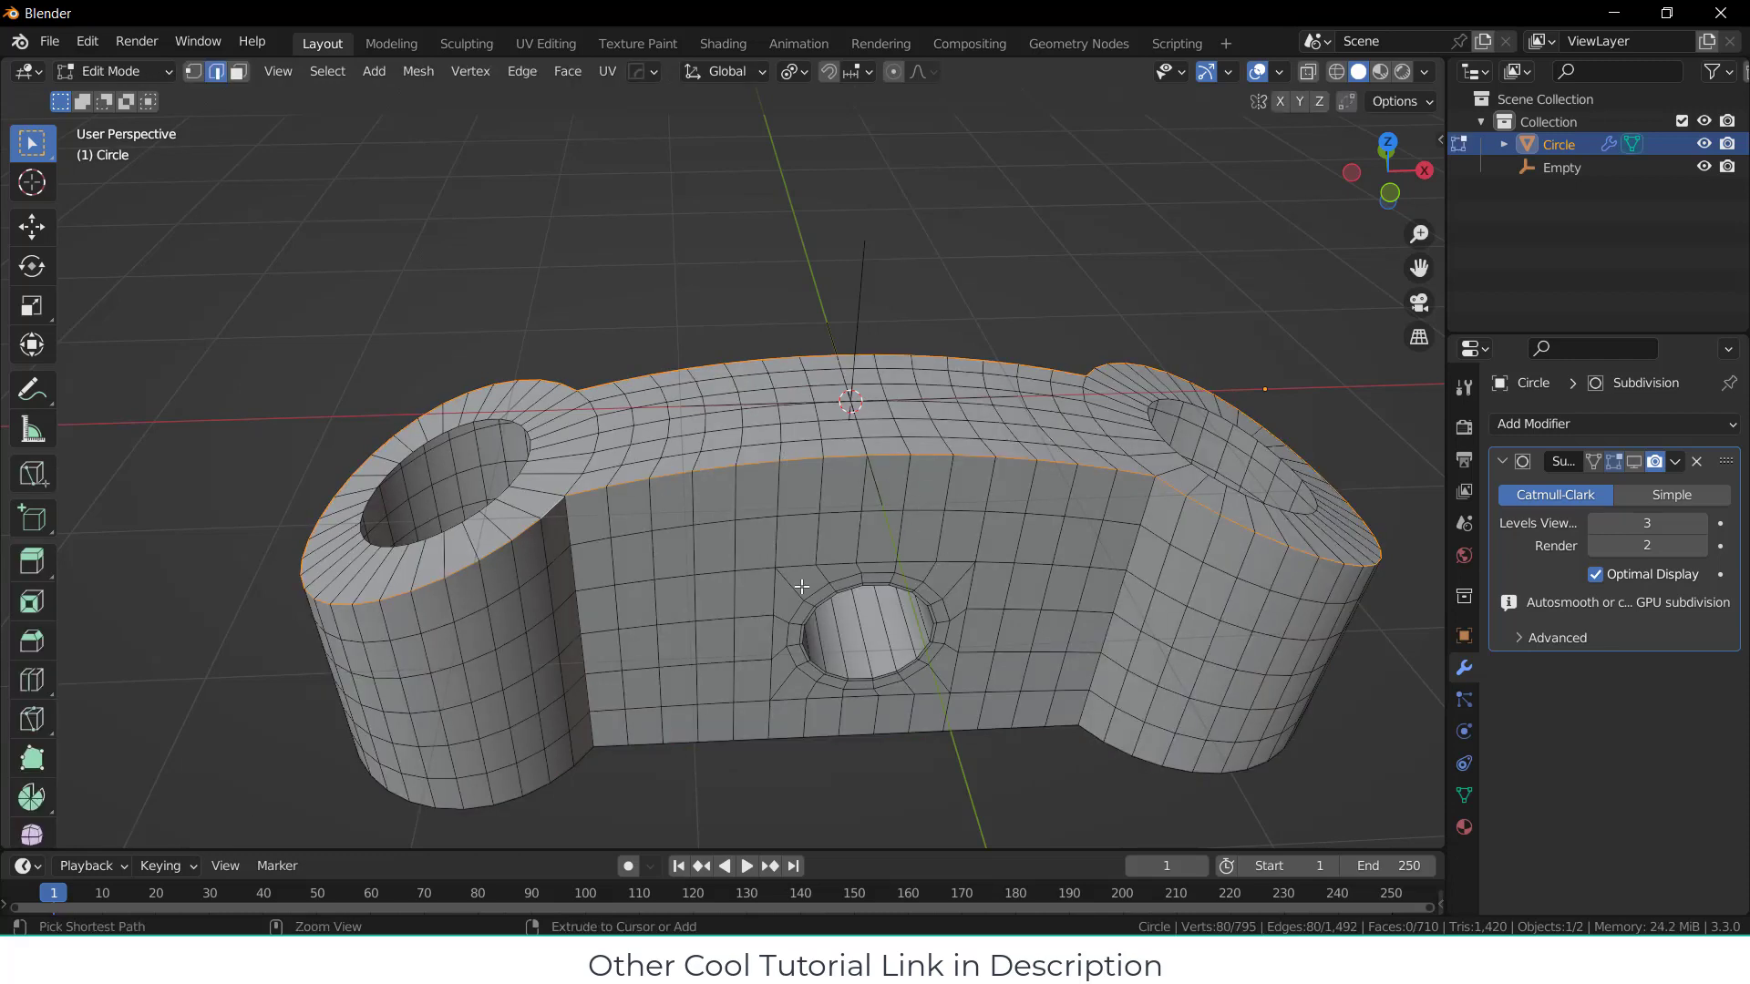
pyautogui.hotkey('ctrl', 'b')
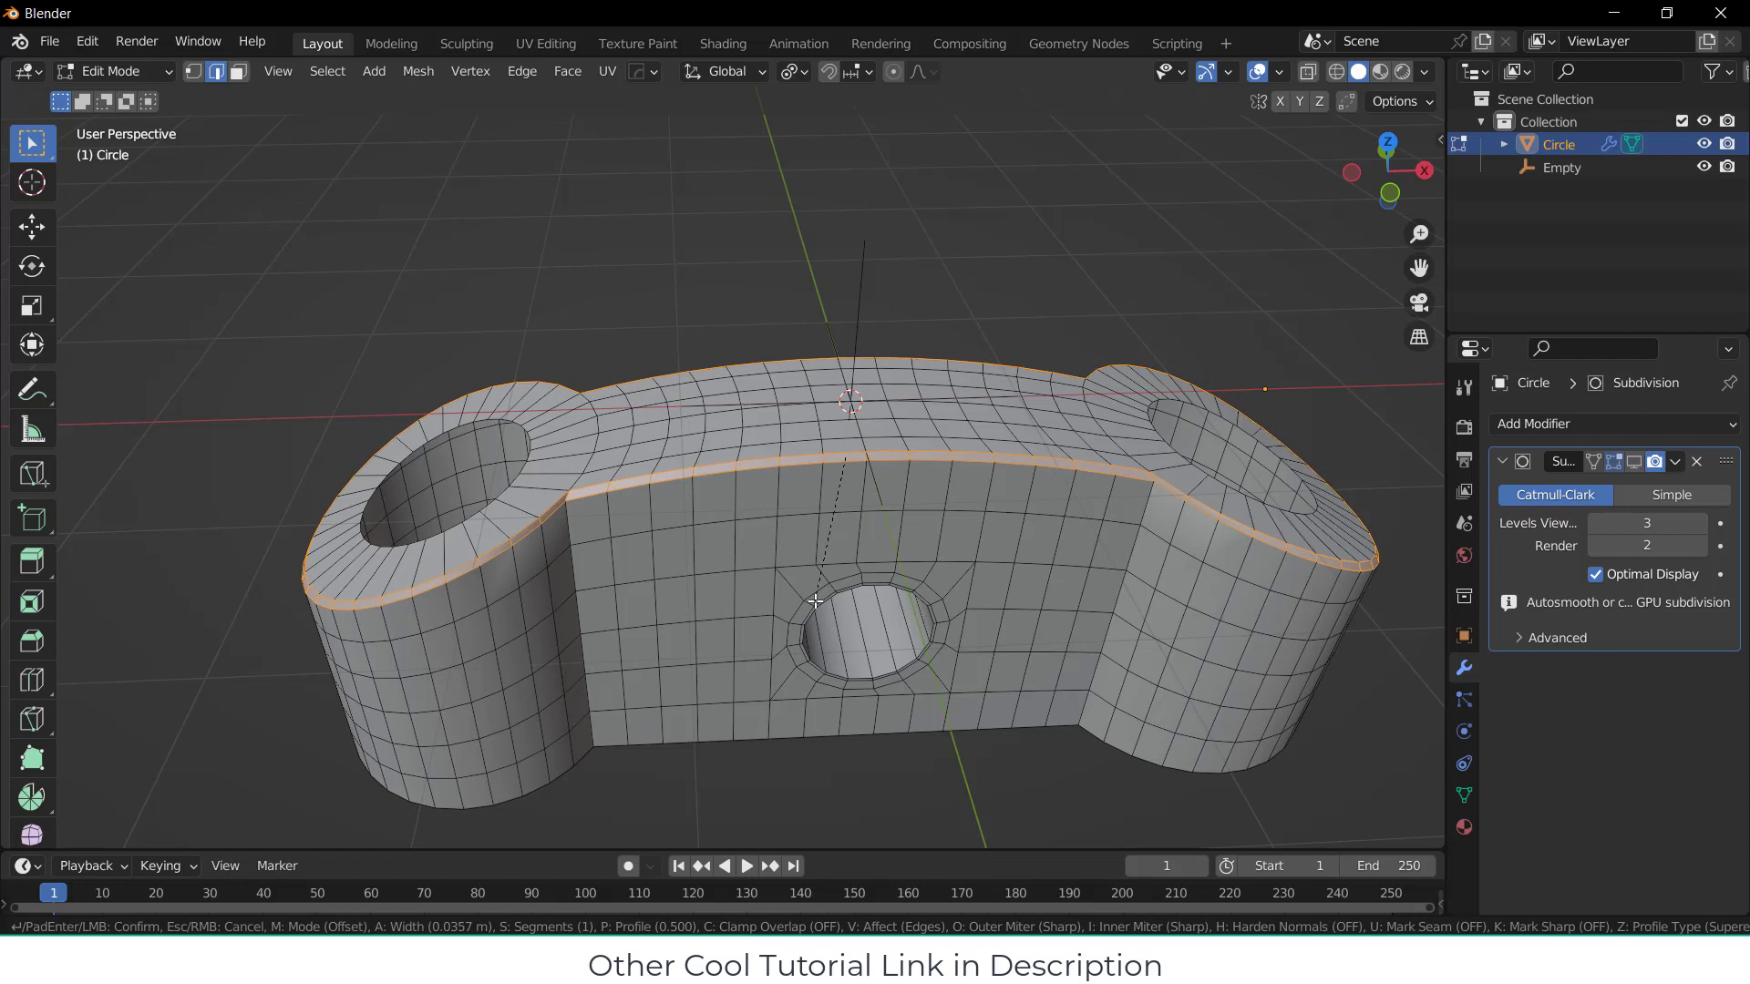
pyautogui.scroll(1, 815, 601)
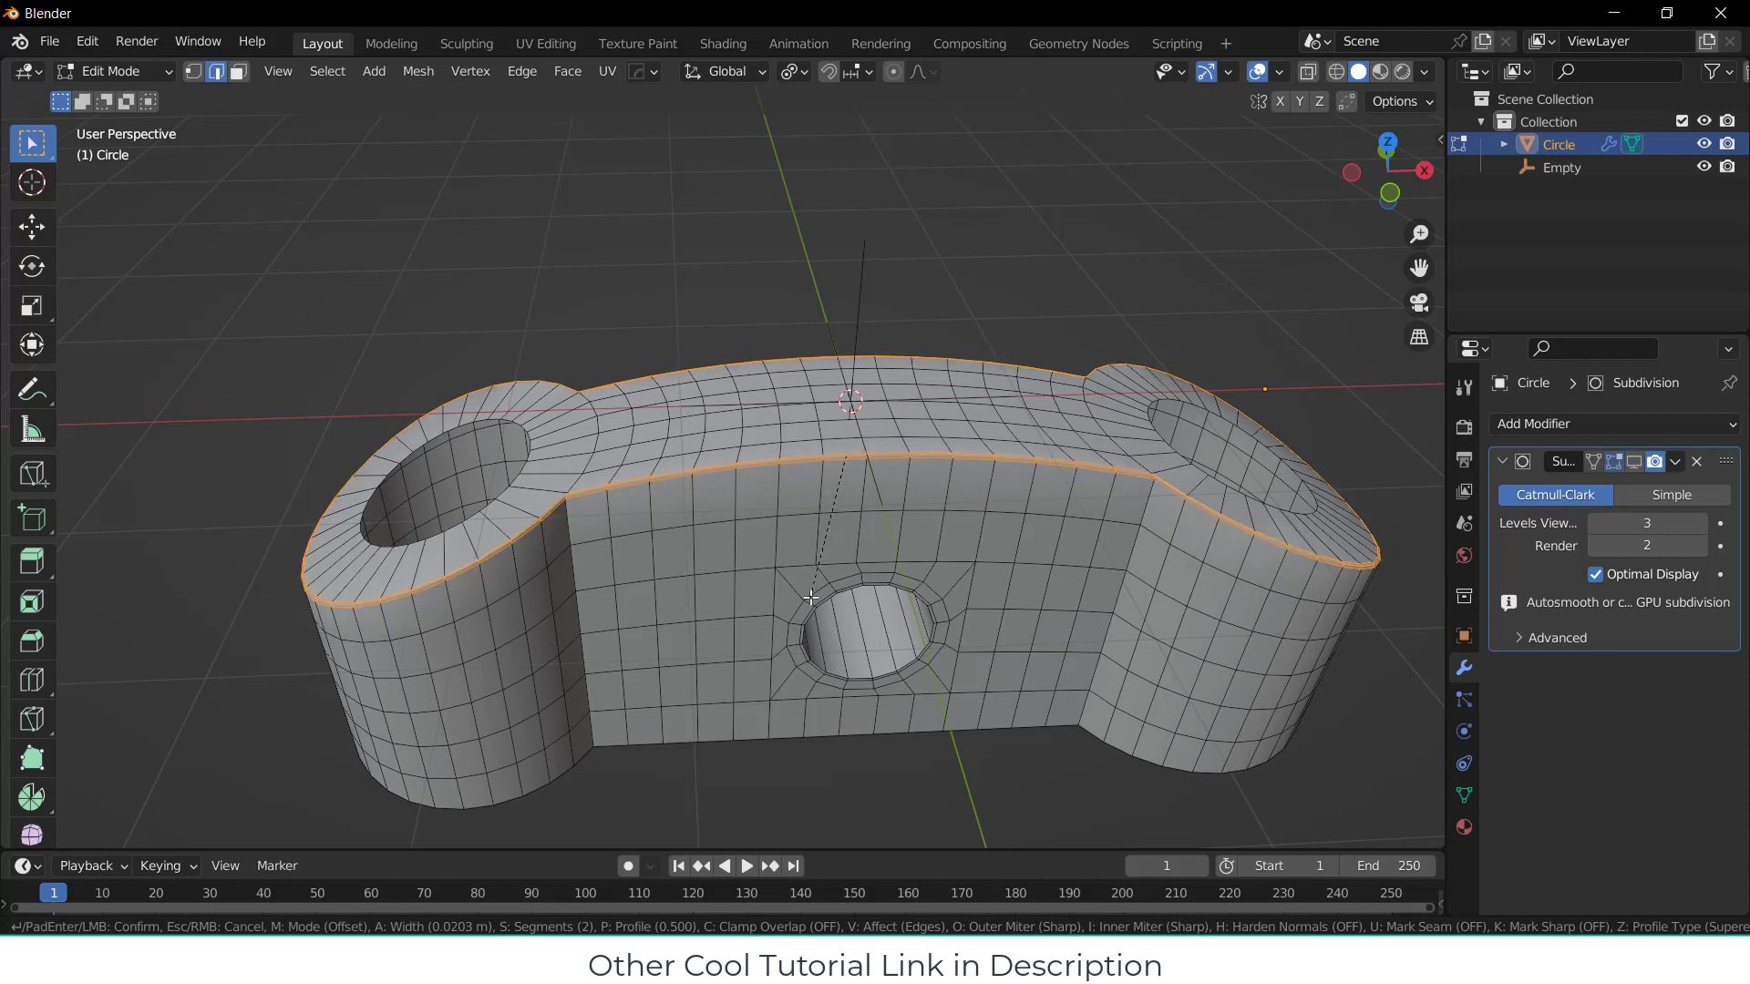
# Step: Confirm the two-segment top-edge bevel and clear the edge selection
pyautogui.click(811, 597)
pyautogui.click(918, 234)
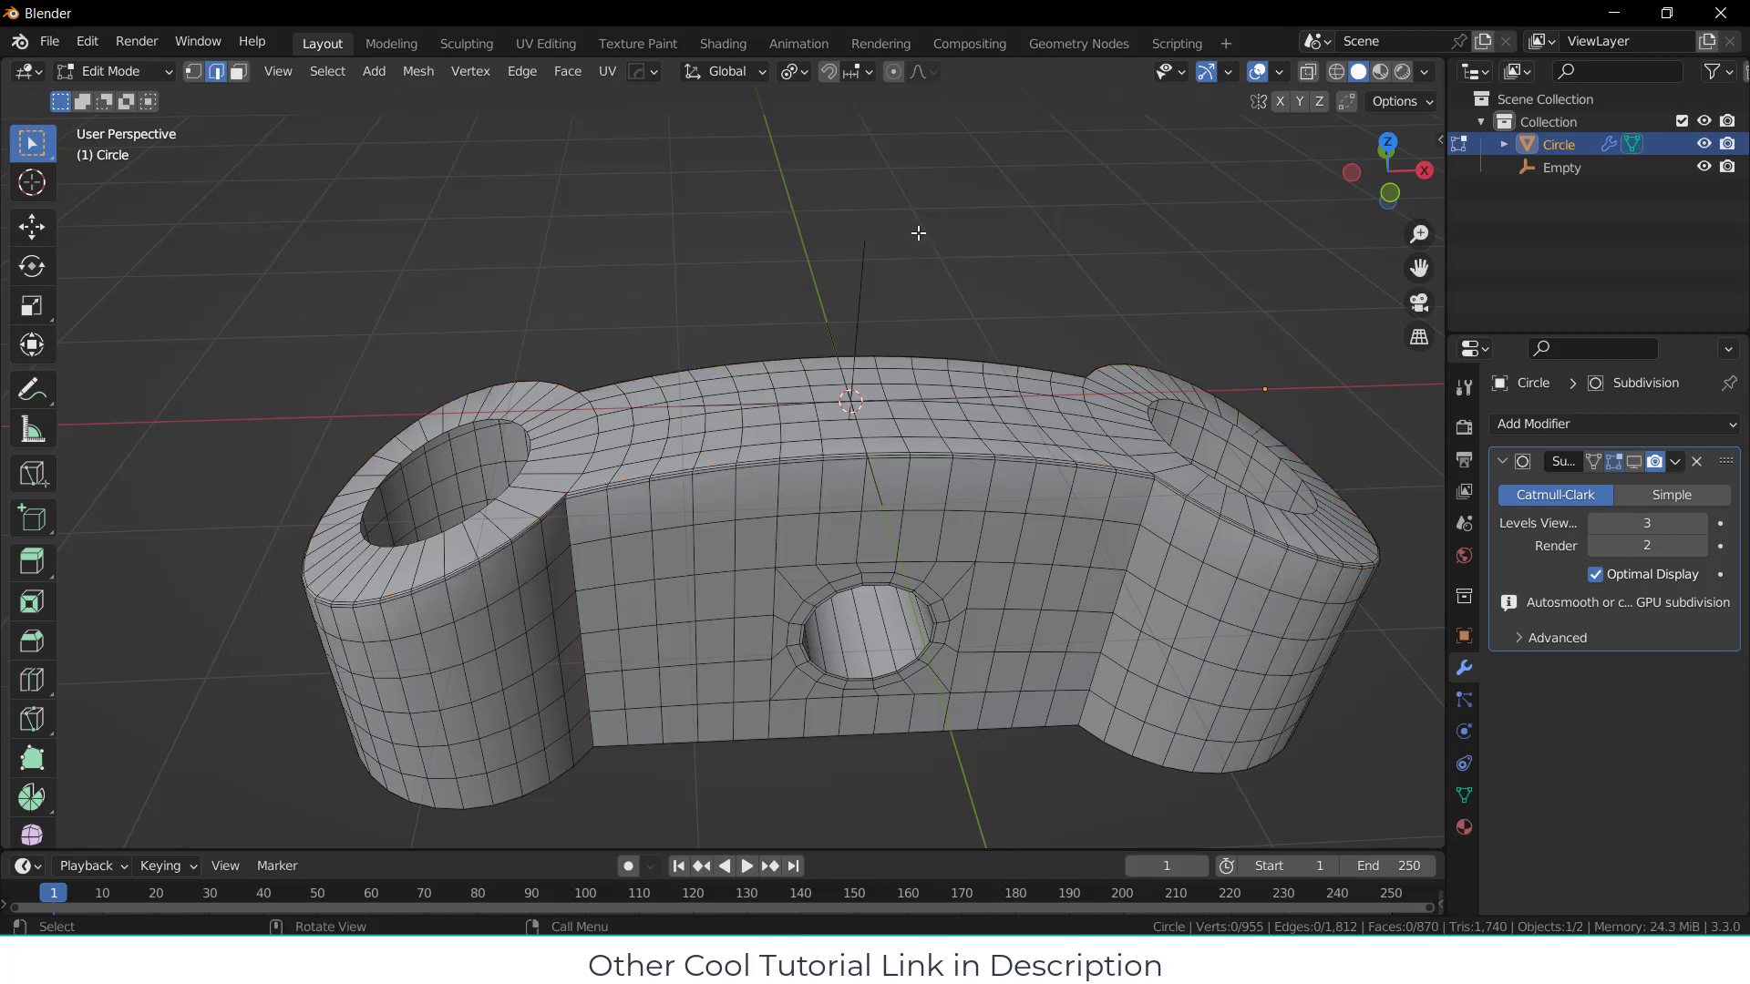
pyautogui.scroll(2, 444, 458)
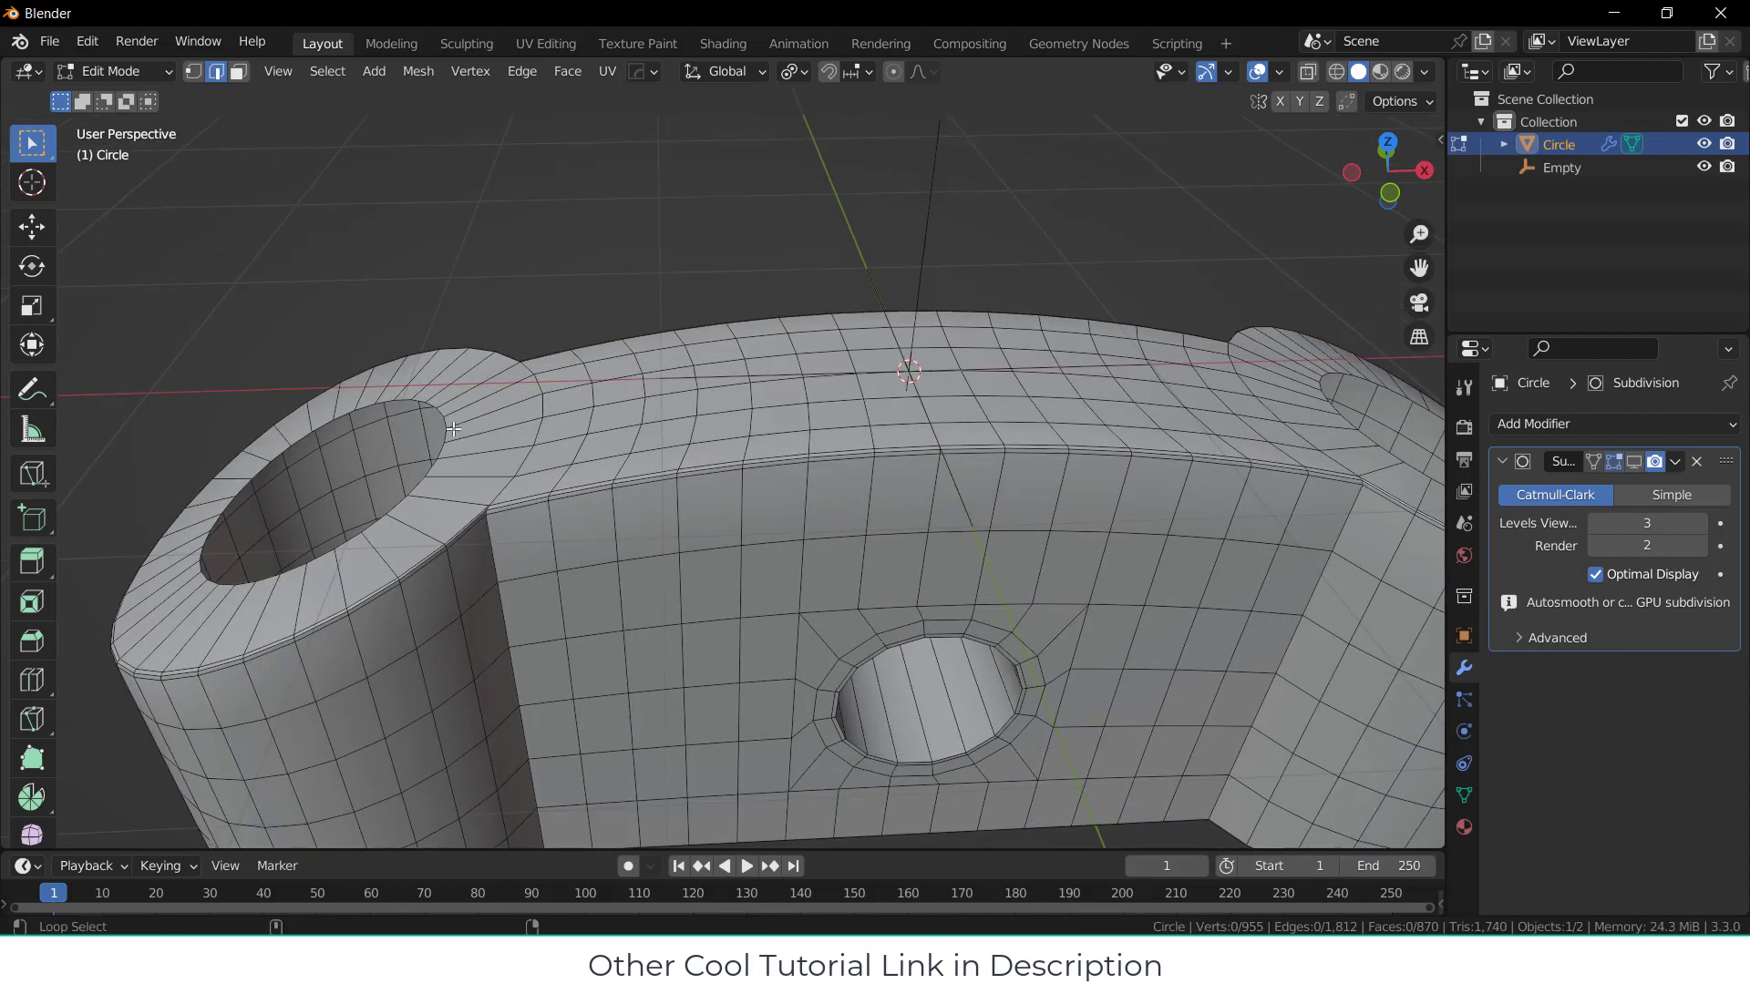
# Step: Select the edge loops around both holes, try a bevel and cancel it, then deselect all
pyautogui.keyDown('alt'); pyautogui.click(444, 420); pyautogui.keyUp('alt')
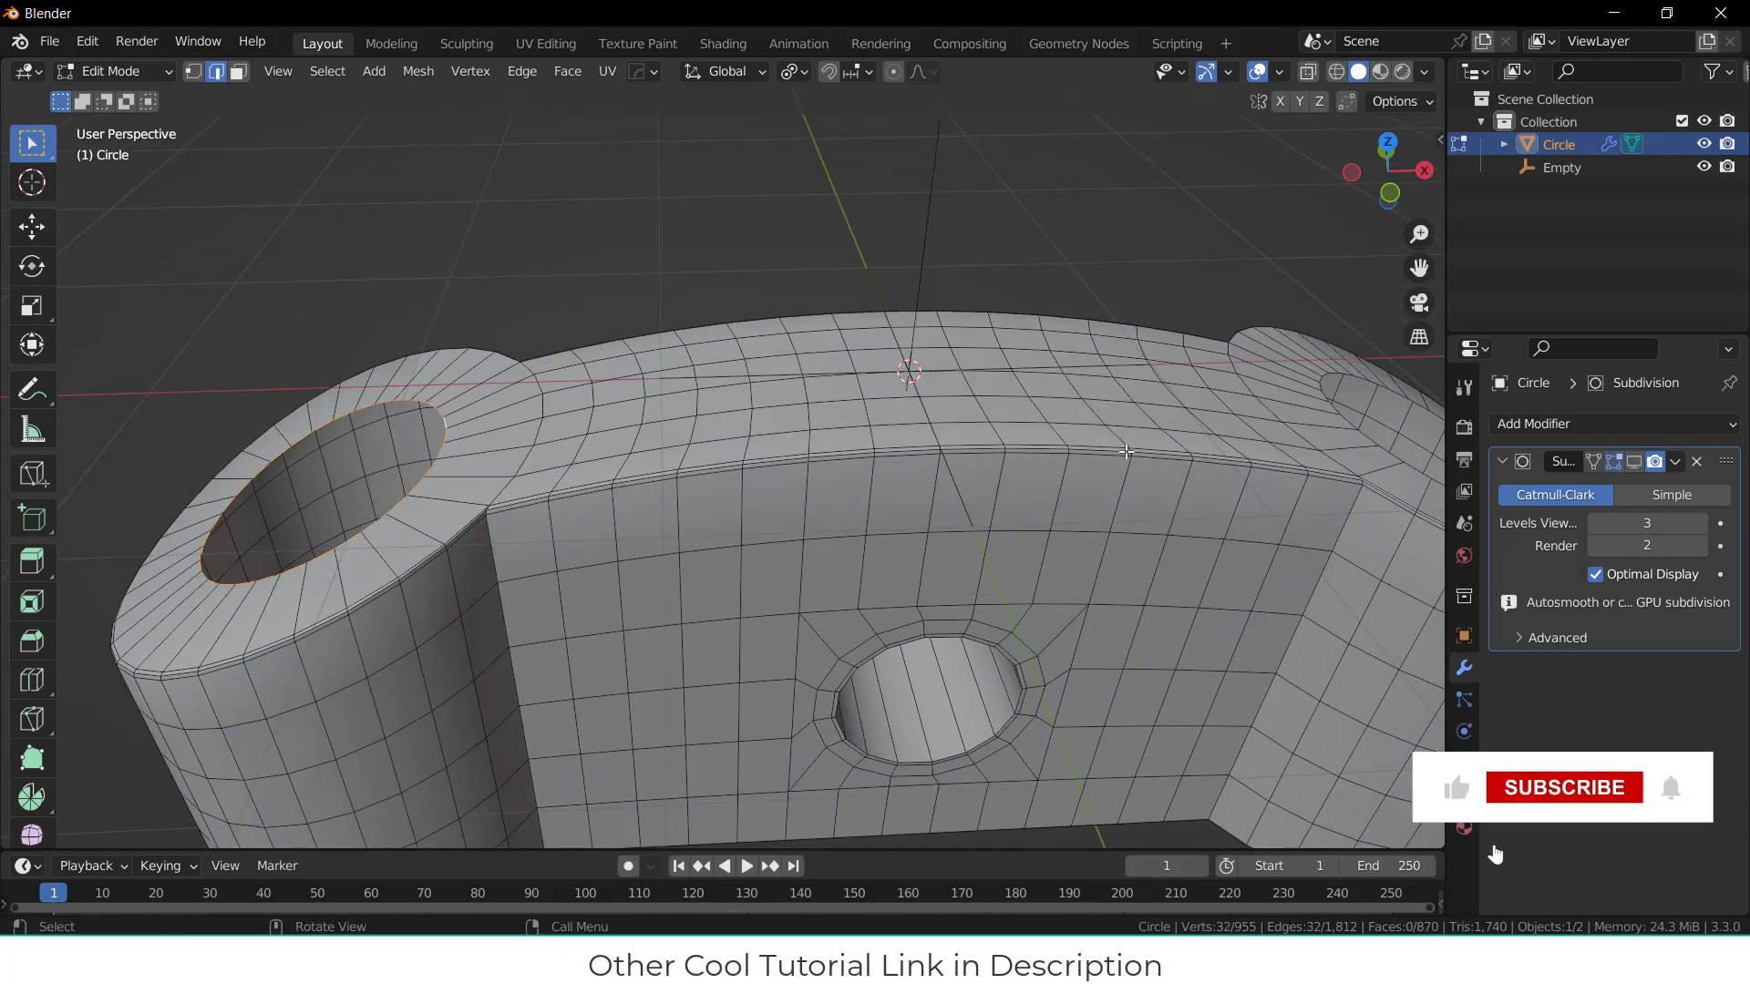
pyautogui.scroll(-2, 1139, 441)
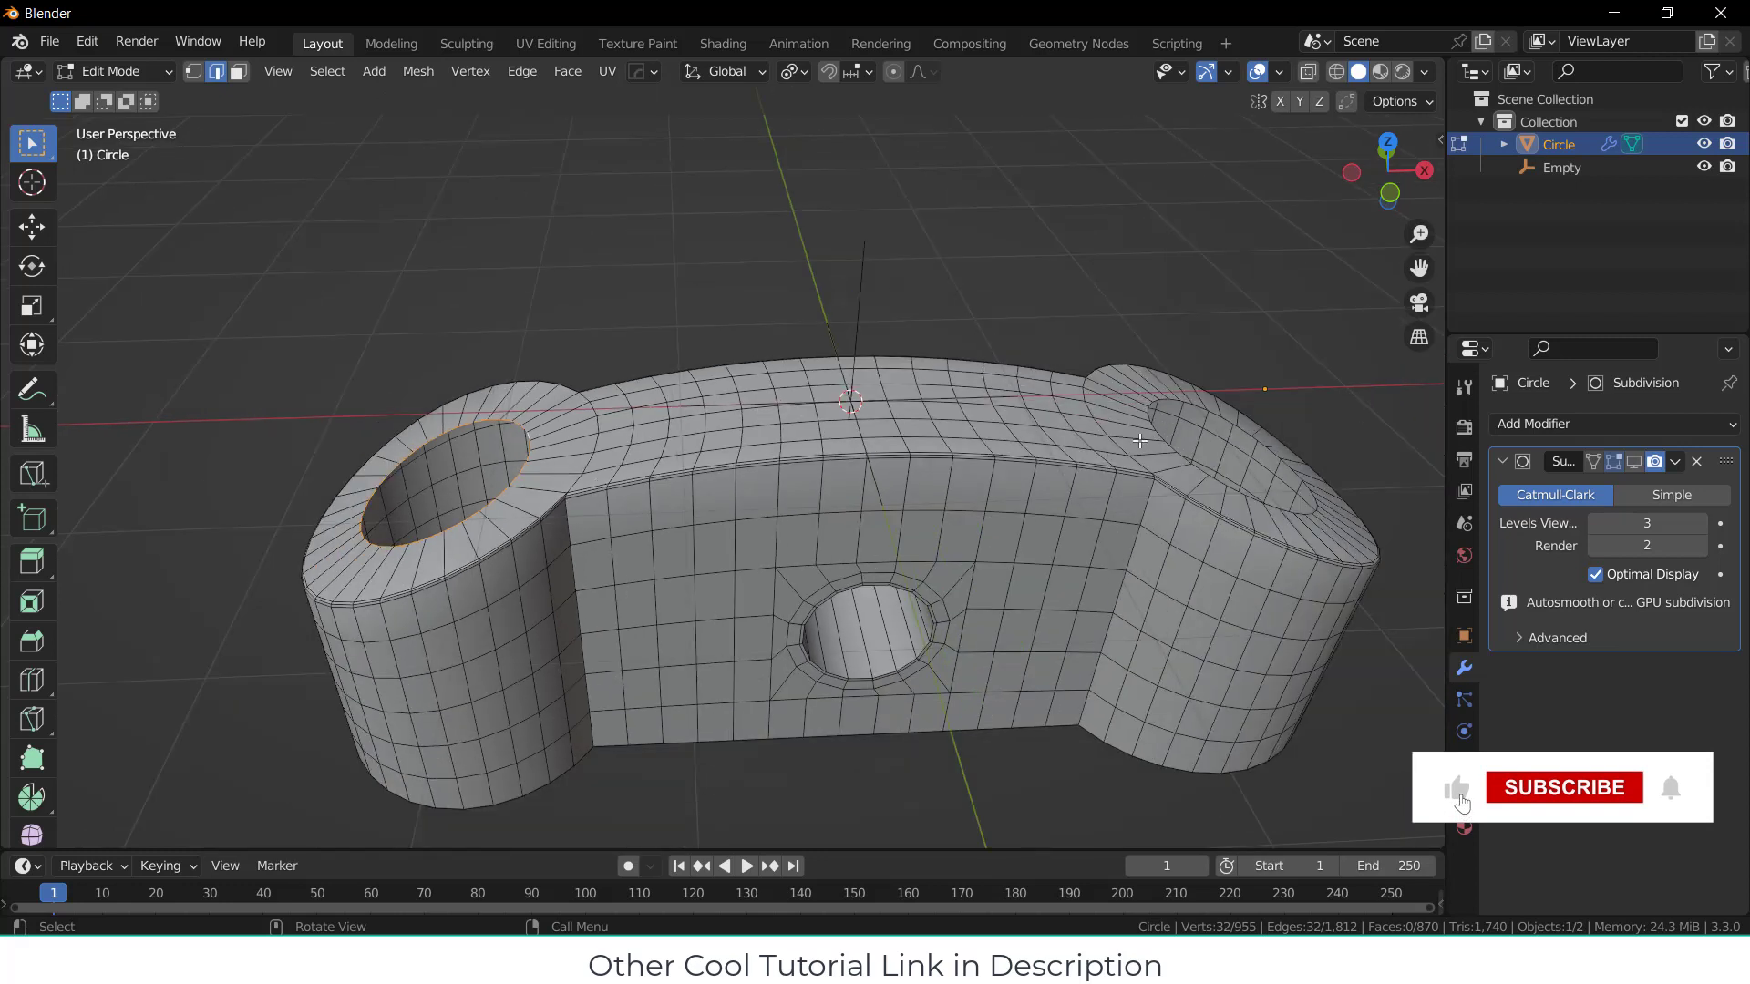
pyautogui.keyDown('alt'); pyautogui.keyDown('shift'); pyautogui.click(1193, 407); pyautogui.keyUp('shift'); pyautogui.keyUp('alt')
pyautogui.hotkey('ctrl', 'b')
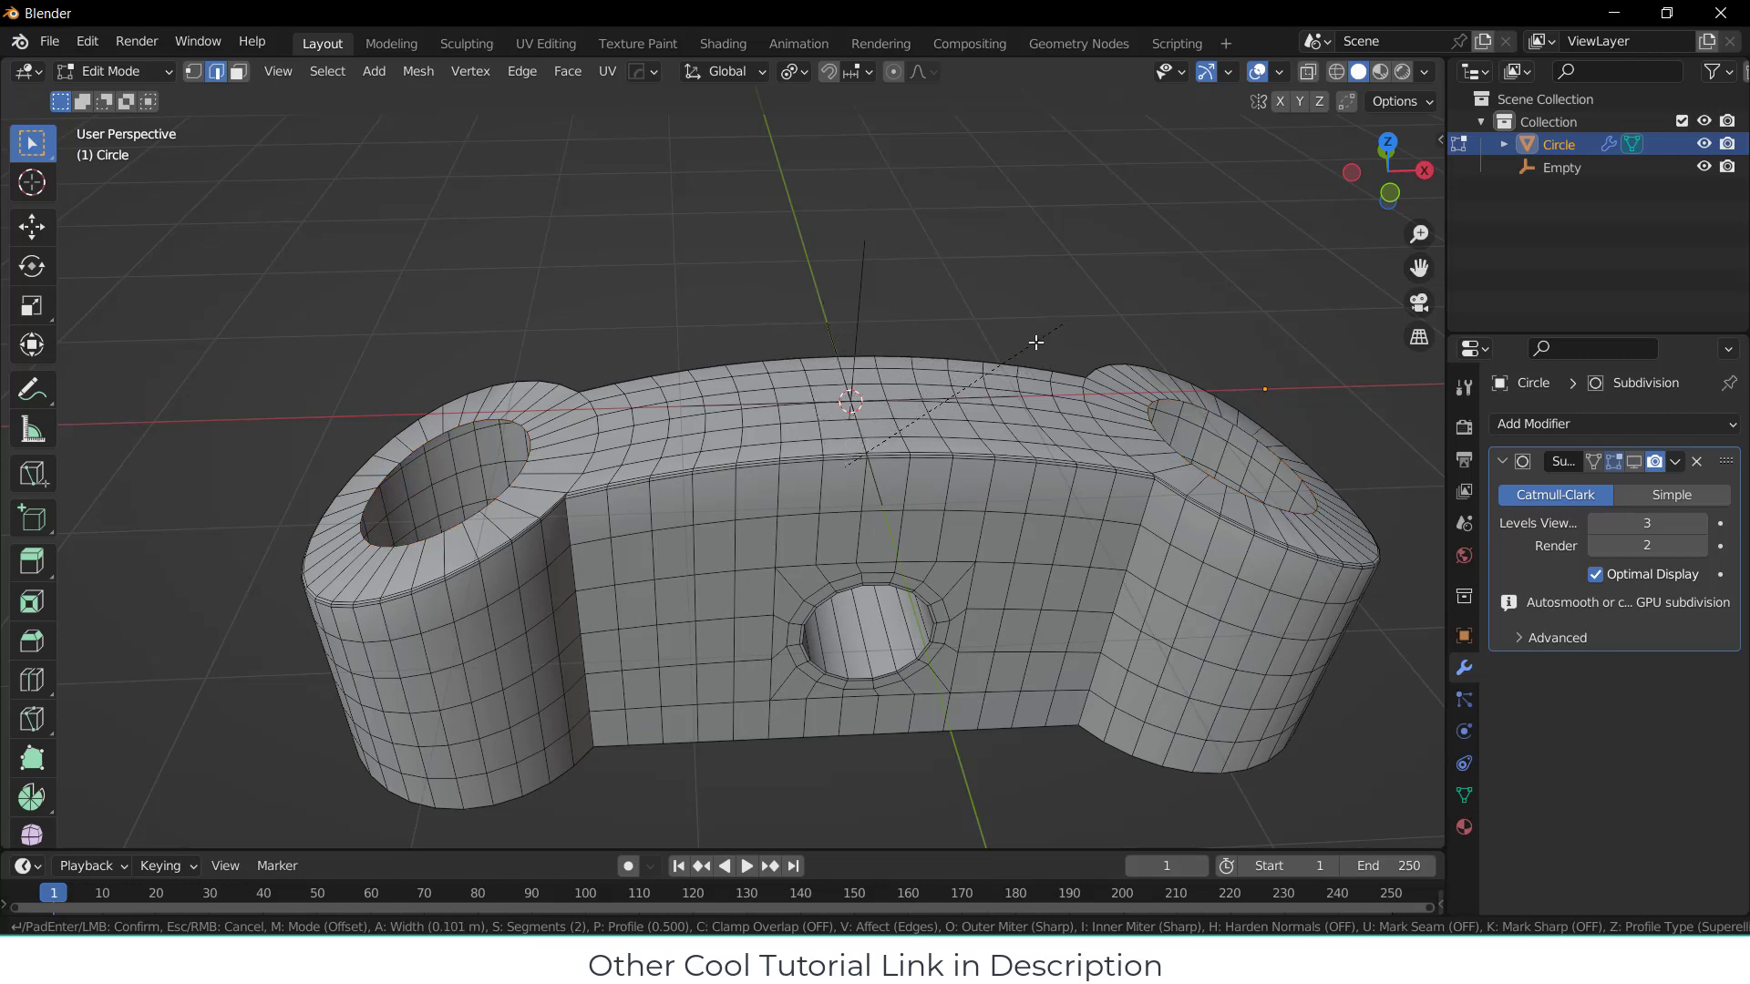
pyautogui.rightClick(996, 403)
pyautogui.moveTo(995, 404); pyautogui.dragTo(1075, 414, button='middle')
pyautogui.hotkey('alt', 'a')
pyautogui.moveTo(1110, 556); pyautogui.dragTo(1127, 515, button='middle')
# Step: Return to Object Mode and orbit around the link to view the whole subdivided part
pyautogui.press('Tab')
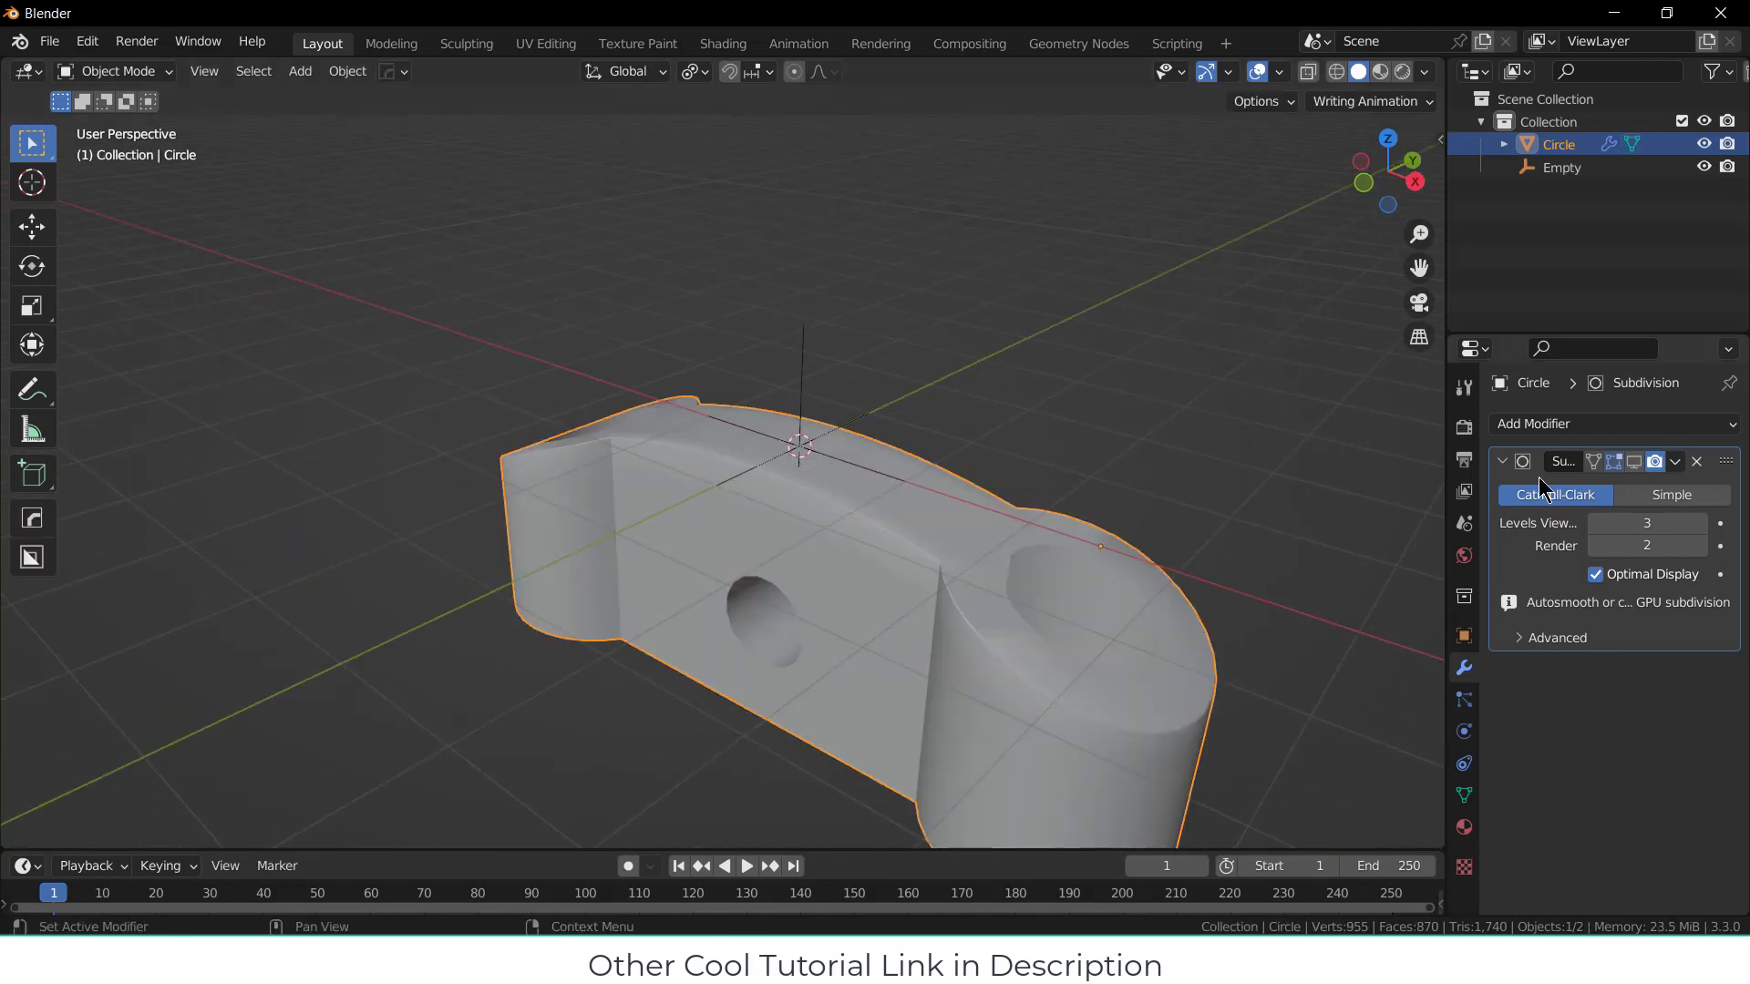
pyautogui.moveTo(890, 613); pyautogui.dragTo(1022, 583, button='middle')
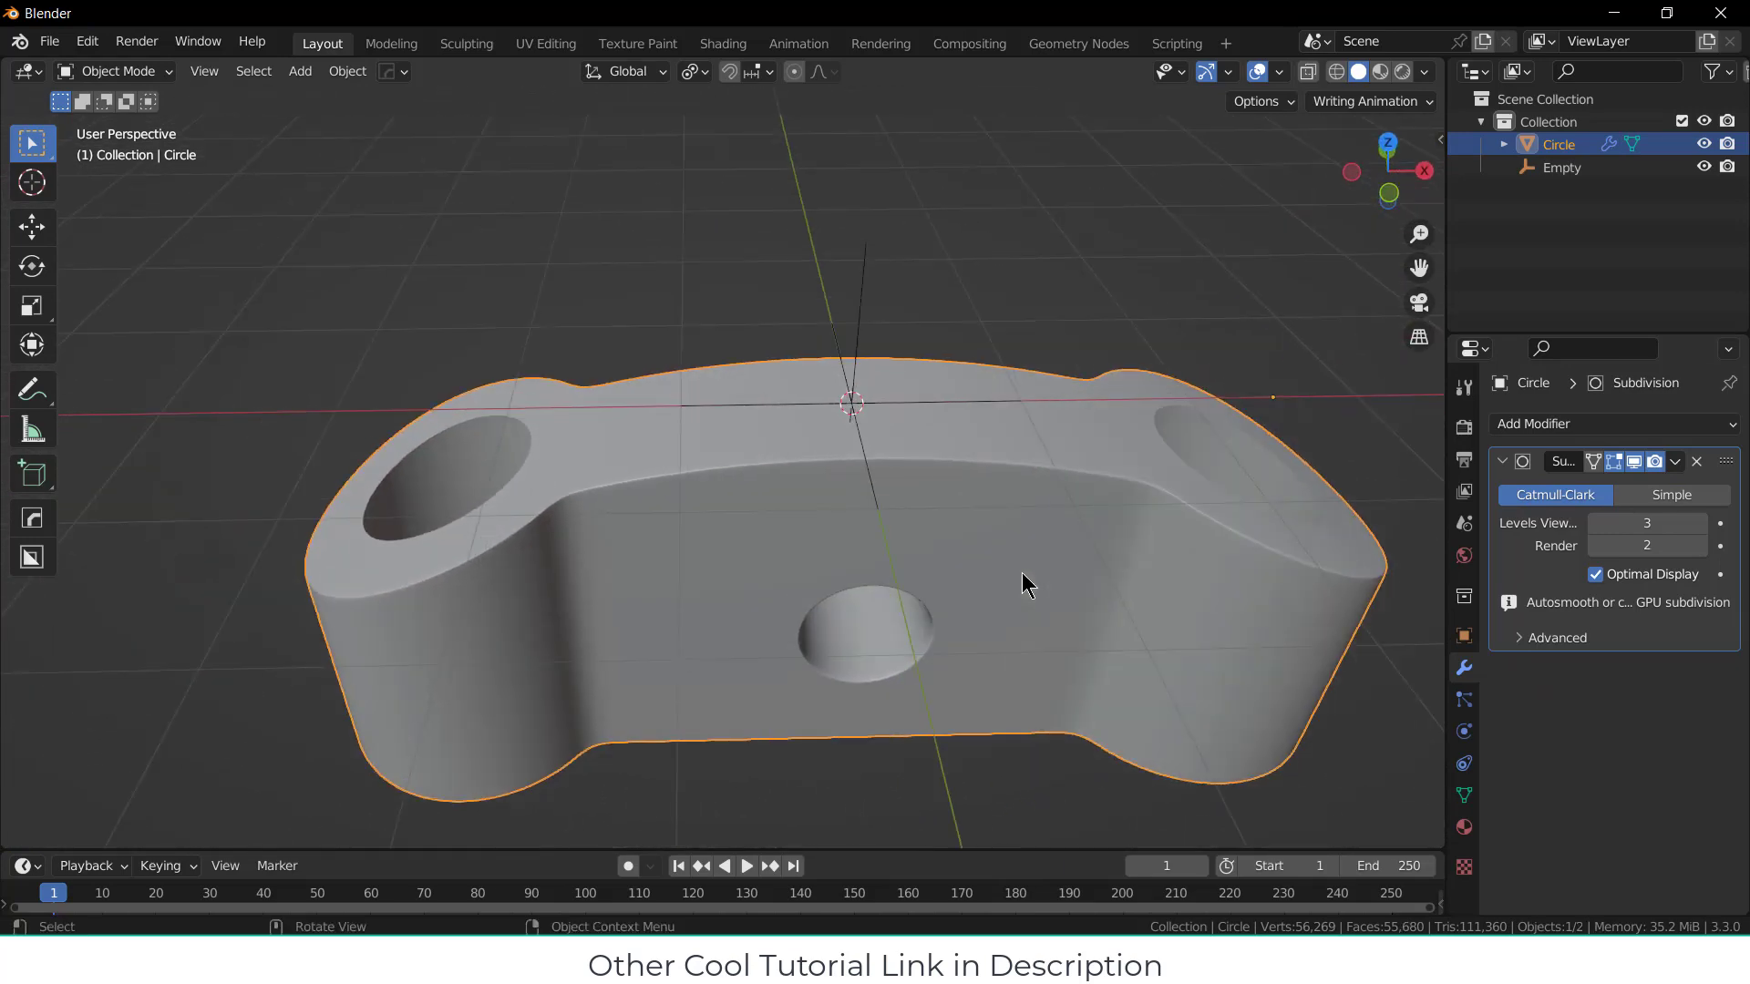
pyautogui.press('Tab')
pyautogui.press('Tab')
pyautogui.moveTo(918, 614); pyautogui.dragTo(1003, 755, button='middle')
pyautogui.moveTo(853, 570); pyautogui.dragTo(1312, 566, button='middle')
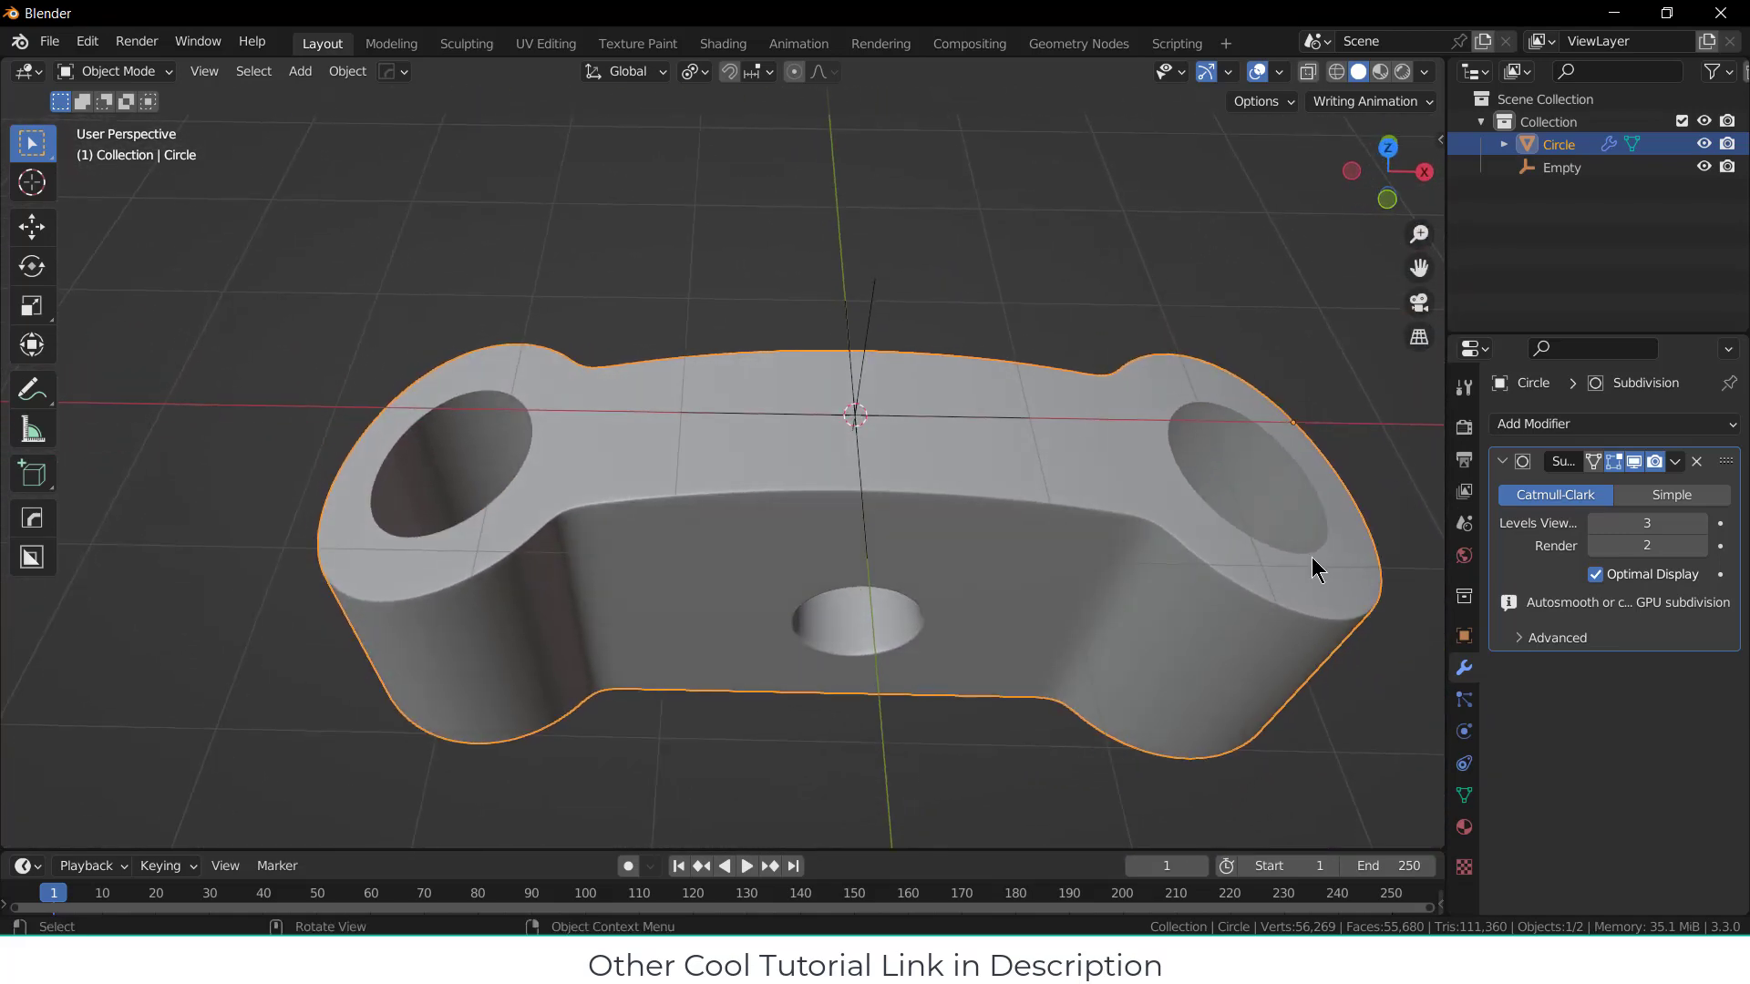
# Step: Add a Solidify modifier to the link with 0.15 m thickness
pyautogui.click(1642, 421)
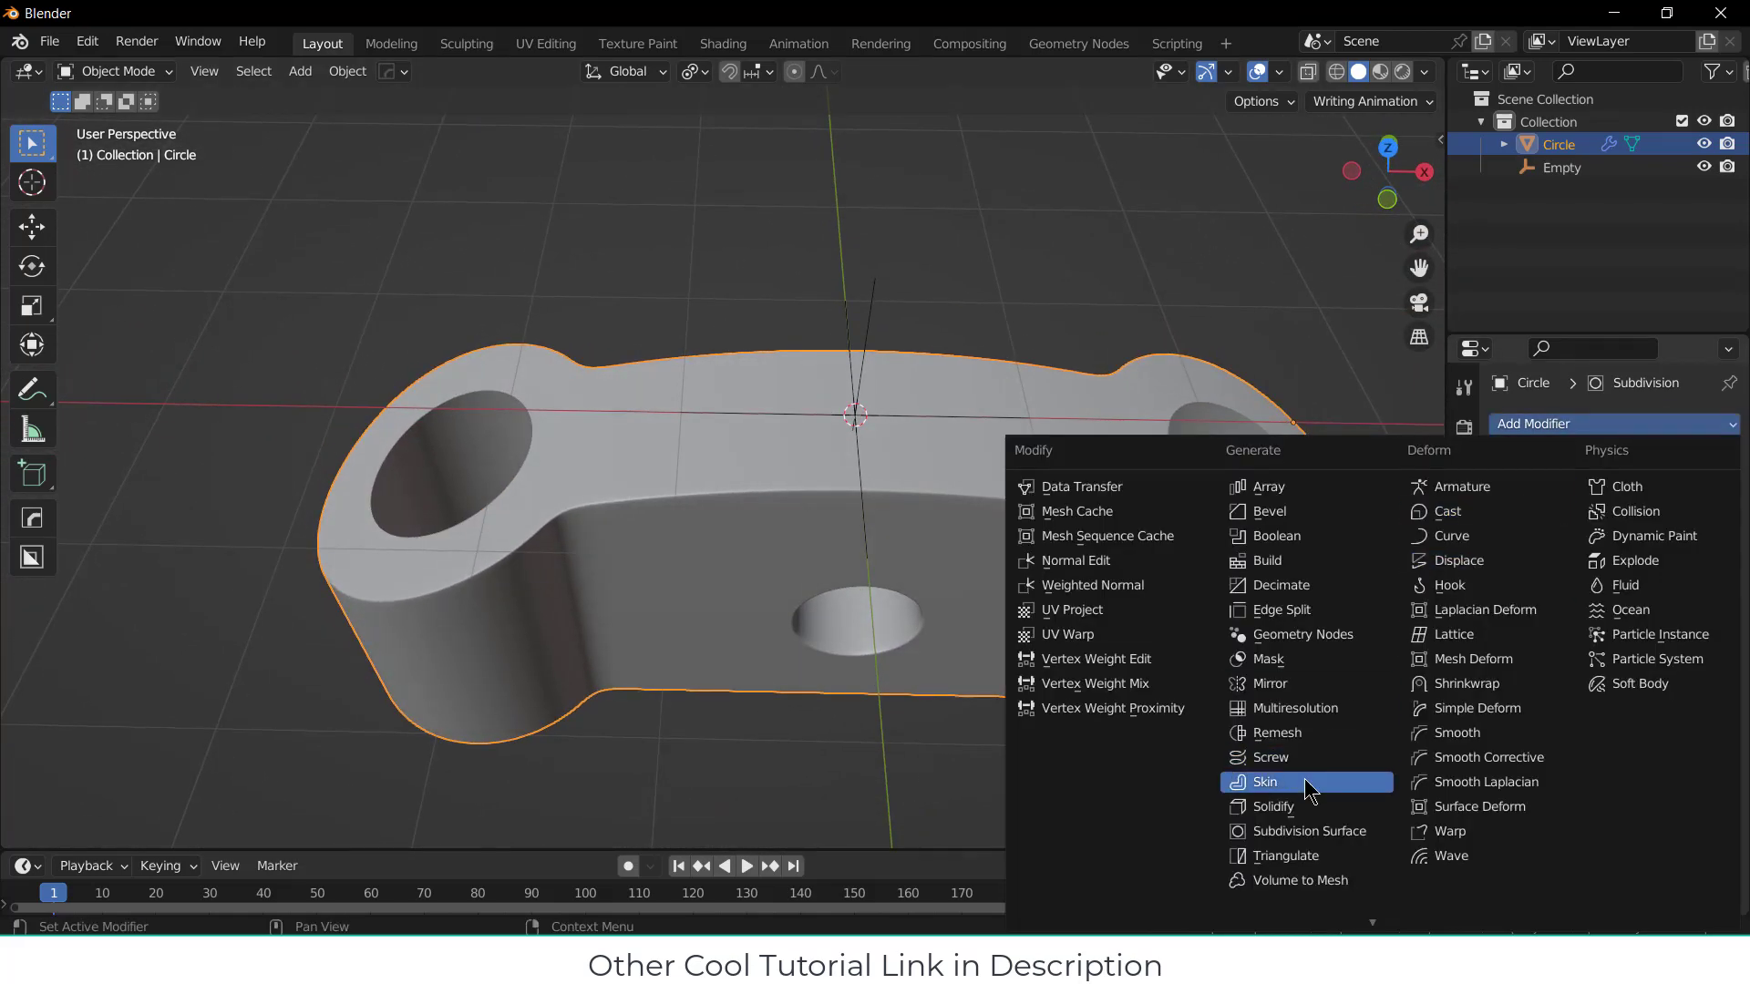
pyautogui.click(1289, 806)
pyautogui.moveTo(1289, 806); pyautogui.dragTo(1104, 343, button='middle')
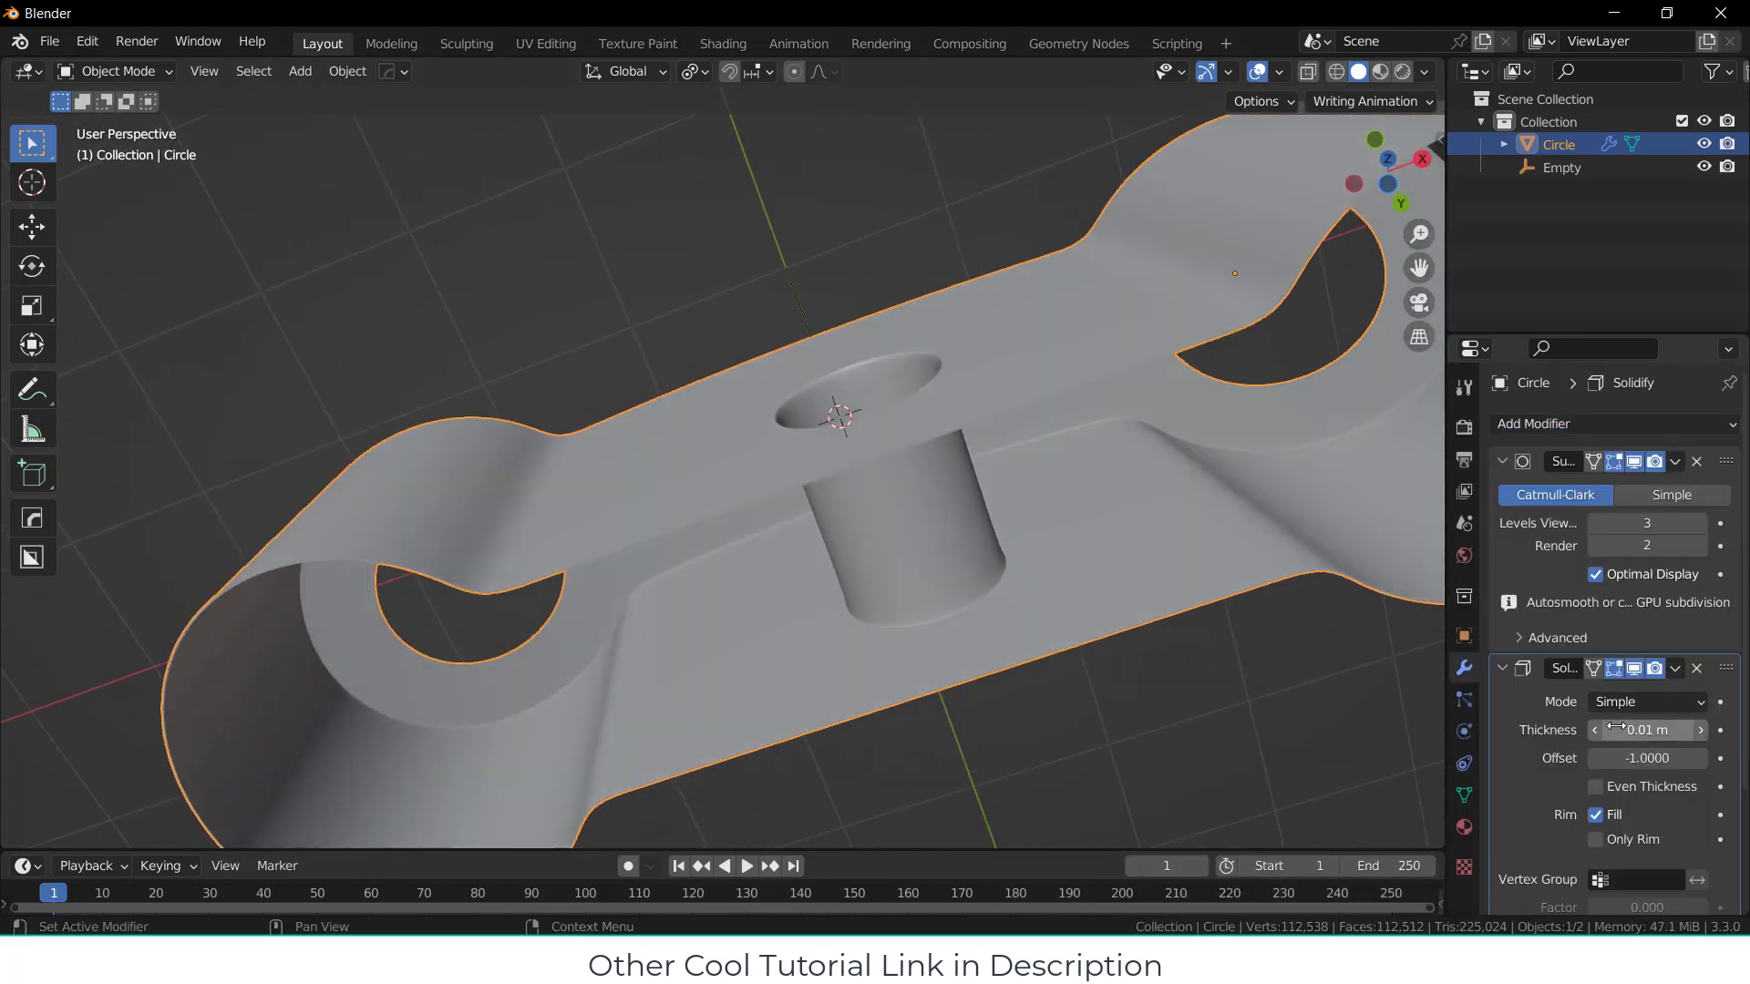
pyautogui.moveTo(1615, 727); pyautogui.dragTo(1695, 726)
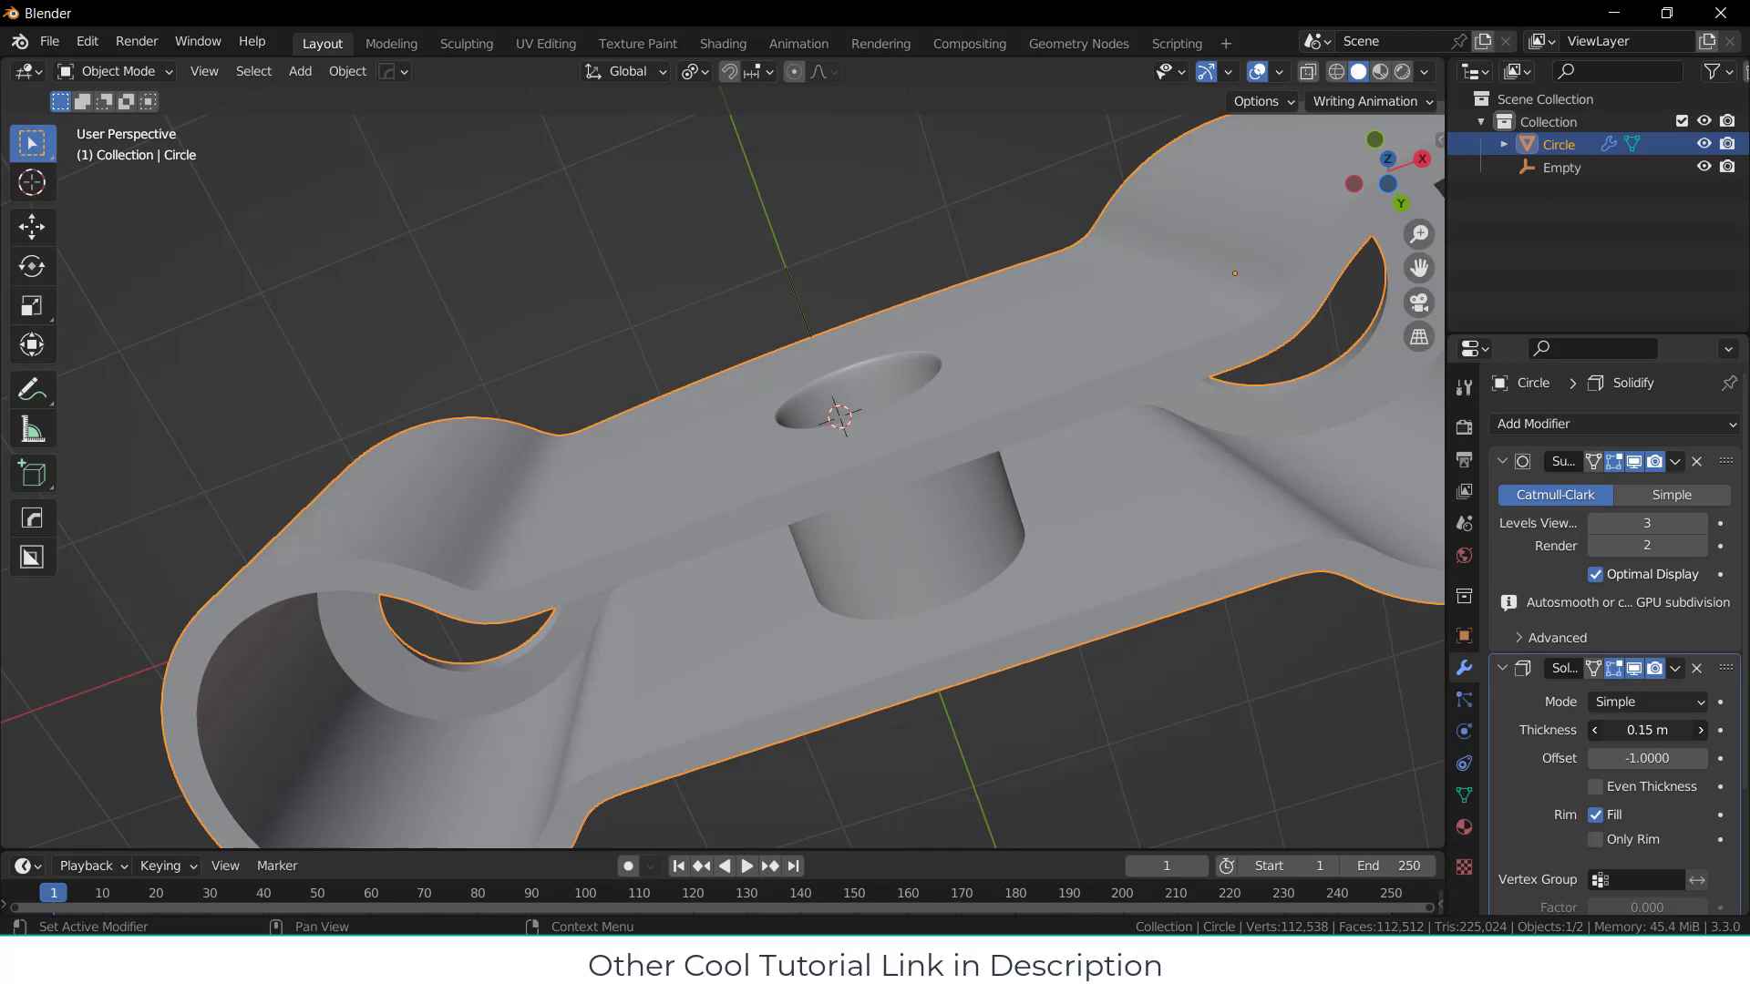
pyautogui.scroll(-2, 1358, 687)
pyautogui.scroll(-4, 789, 492)
pyautogui.moveTo(790, 492); pyautogui.dragTo(875, 720, button='middle')
pyautogui.scroll(2, 751, 463)
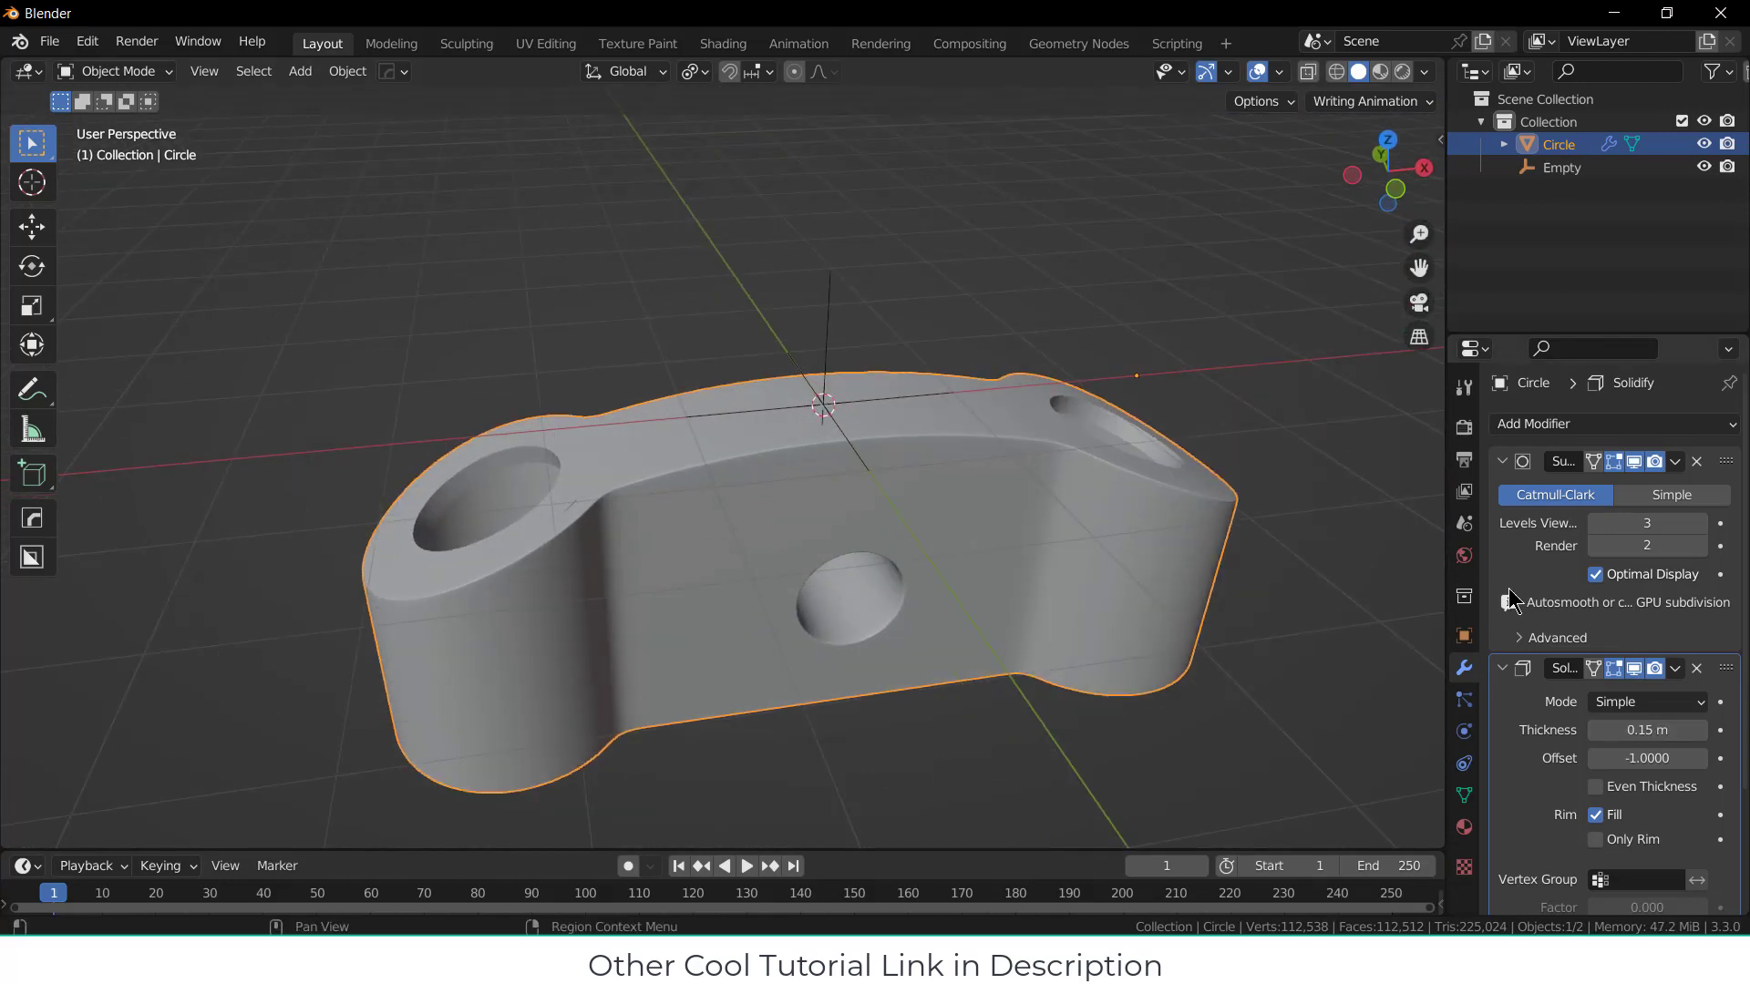
# Step: Enable Even Thickness on the Solidify modifier and apply it to the mesh
pyautogui.click(1595, 786)
pyautogui.moveTo(1347, 781); pyautogui.dragTo(1202, 540, button='middle')
pyautogui.click(1674, 669)
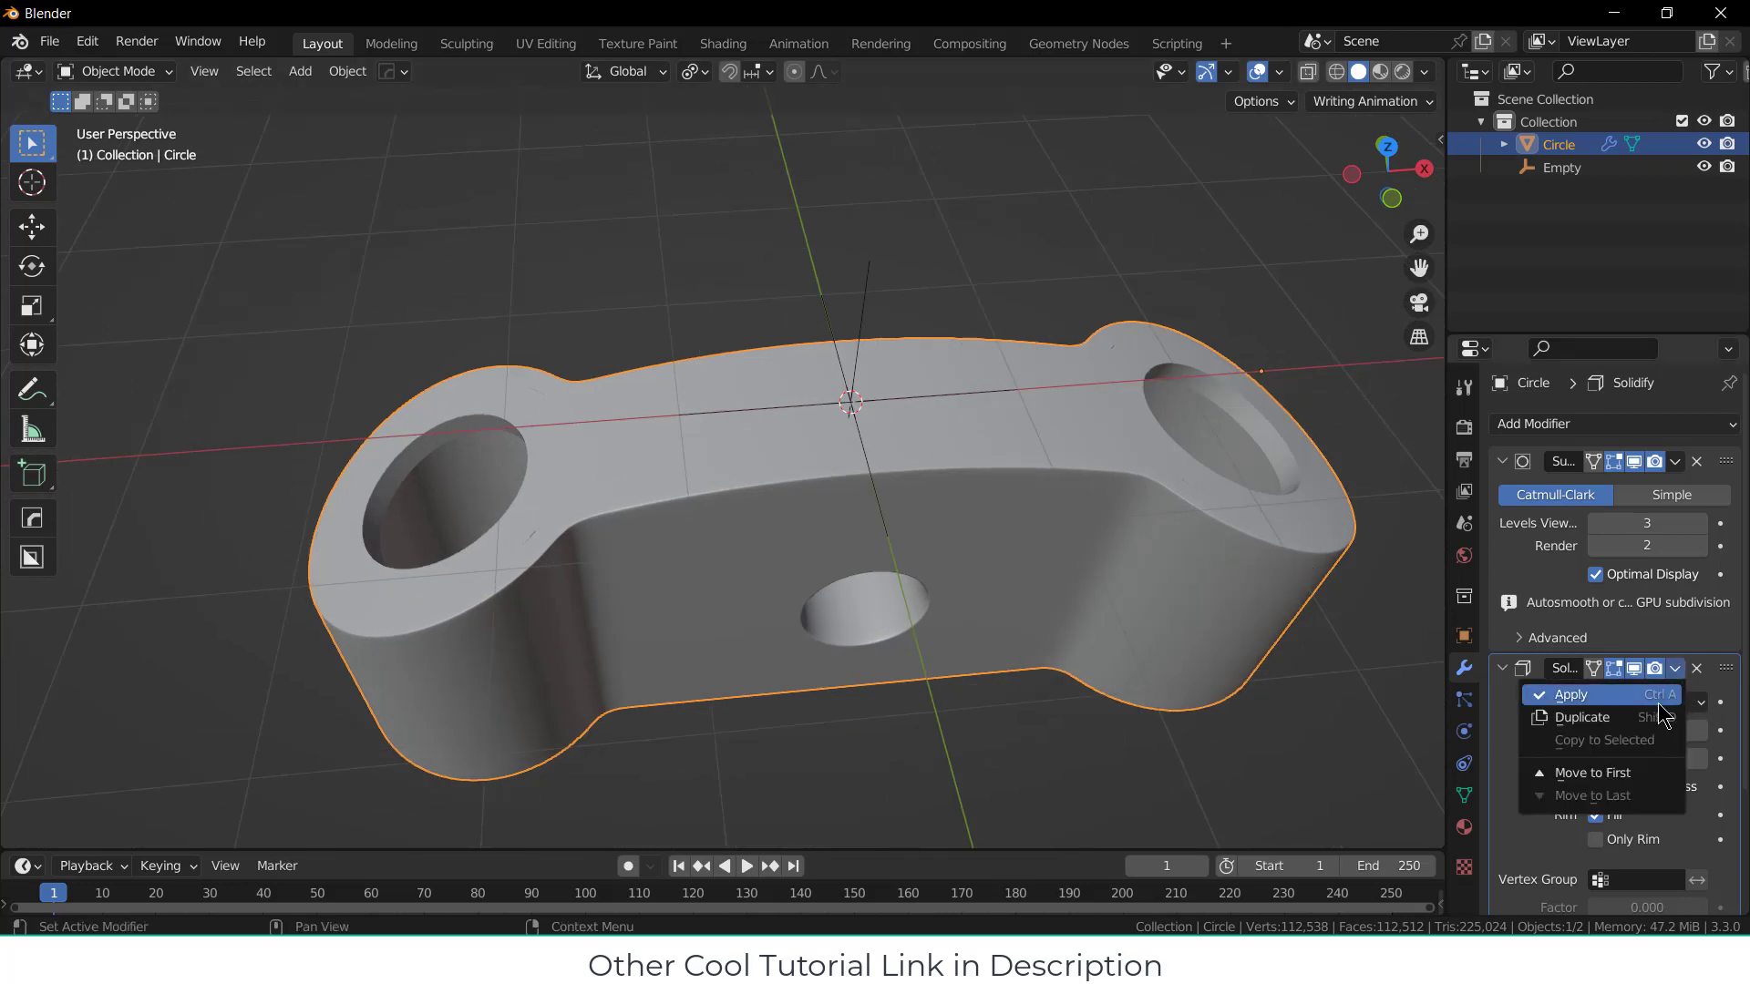
pyautogui.click(1657, 697)
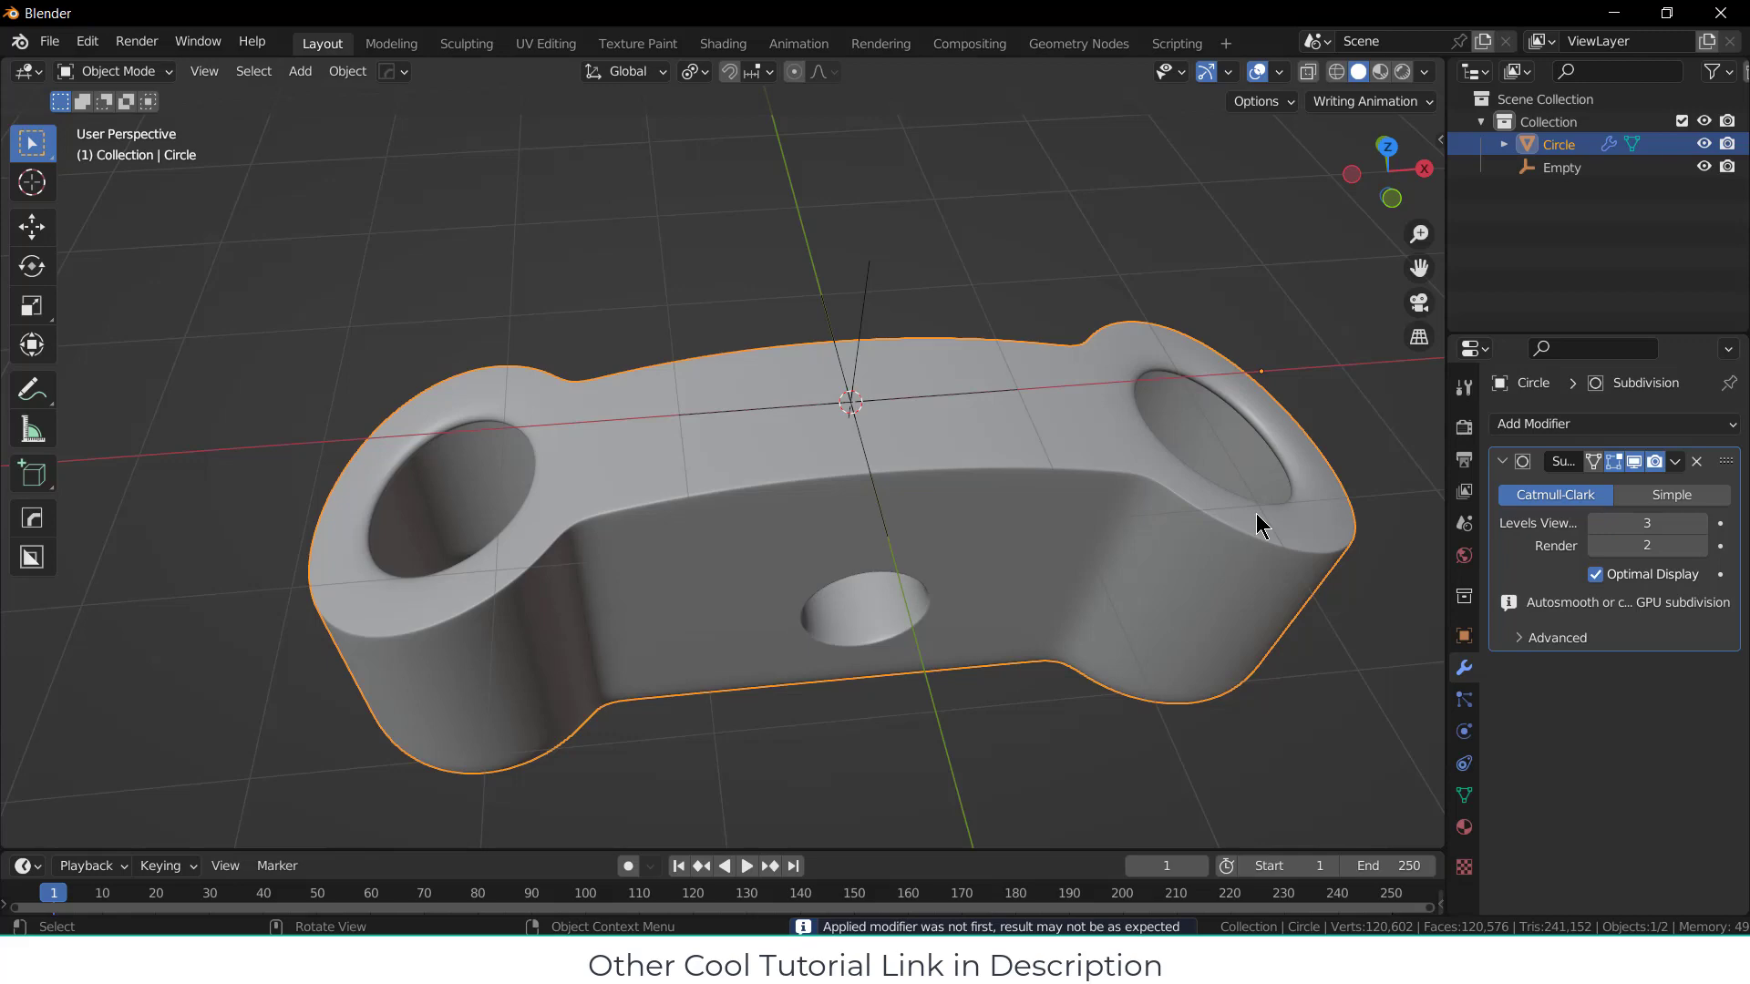
# Step: In Edit Mode, select the inner and outer rim edge loops of the right hole
pyautogui.press('Tab')
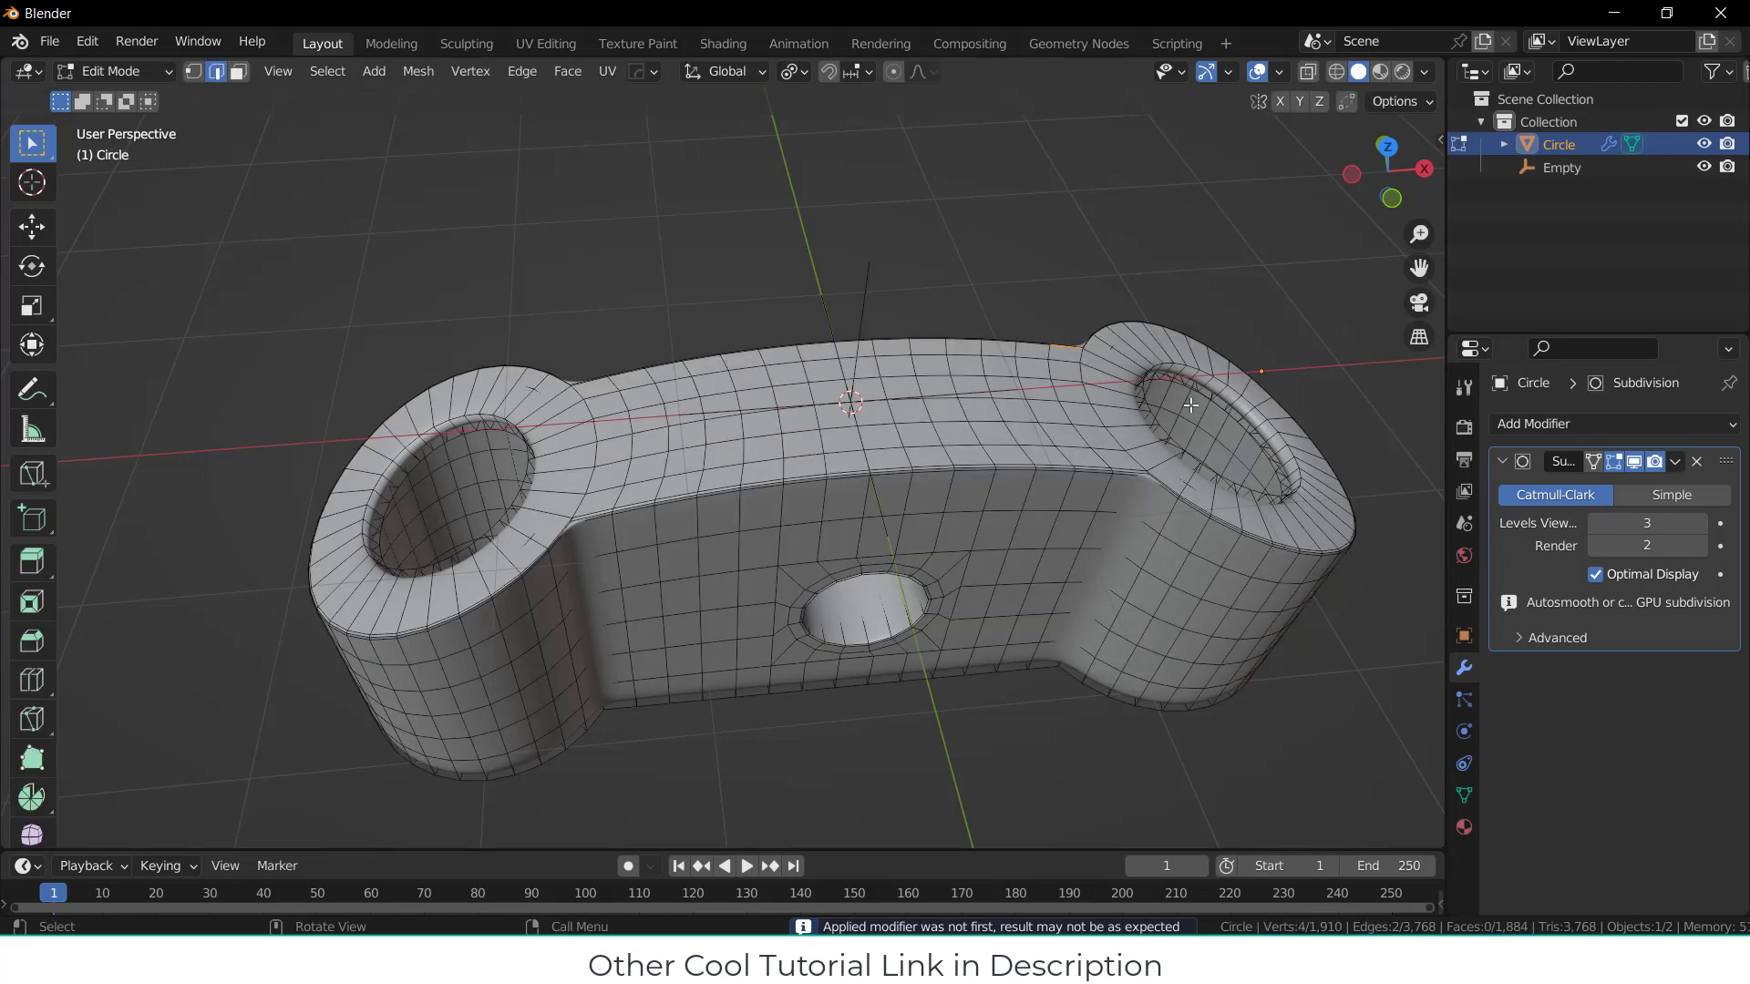
pyautogui.scroll(5, 1164, 410)
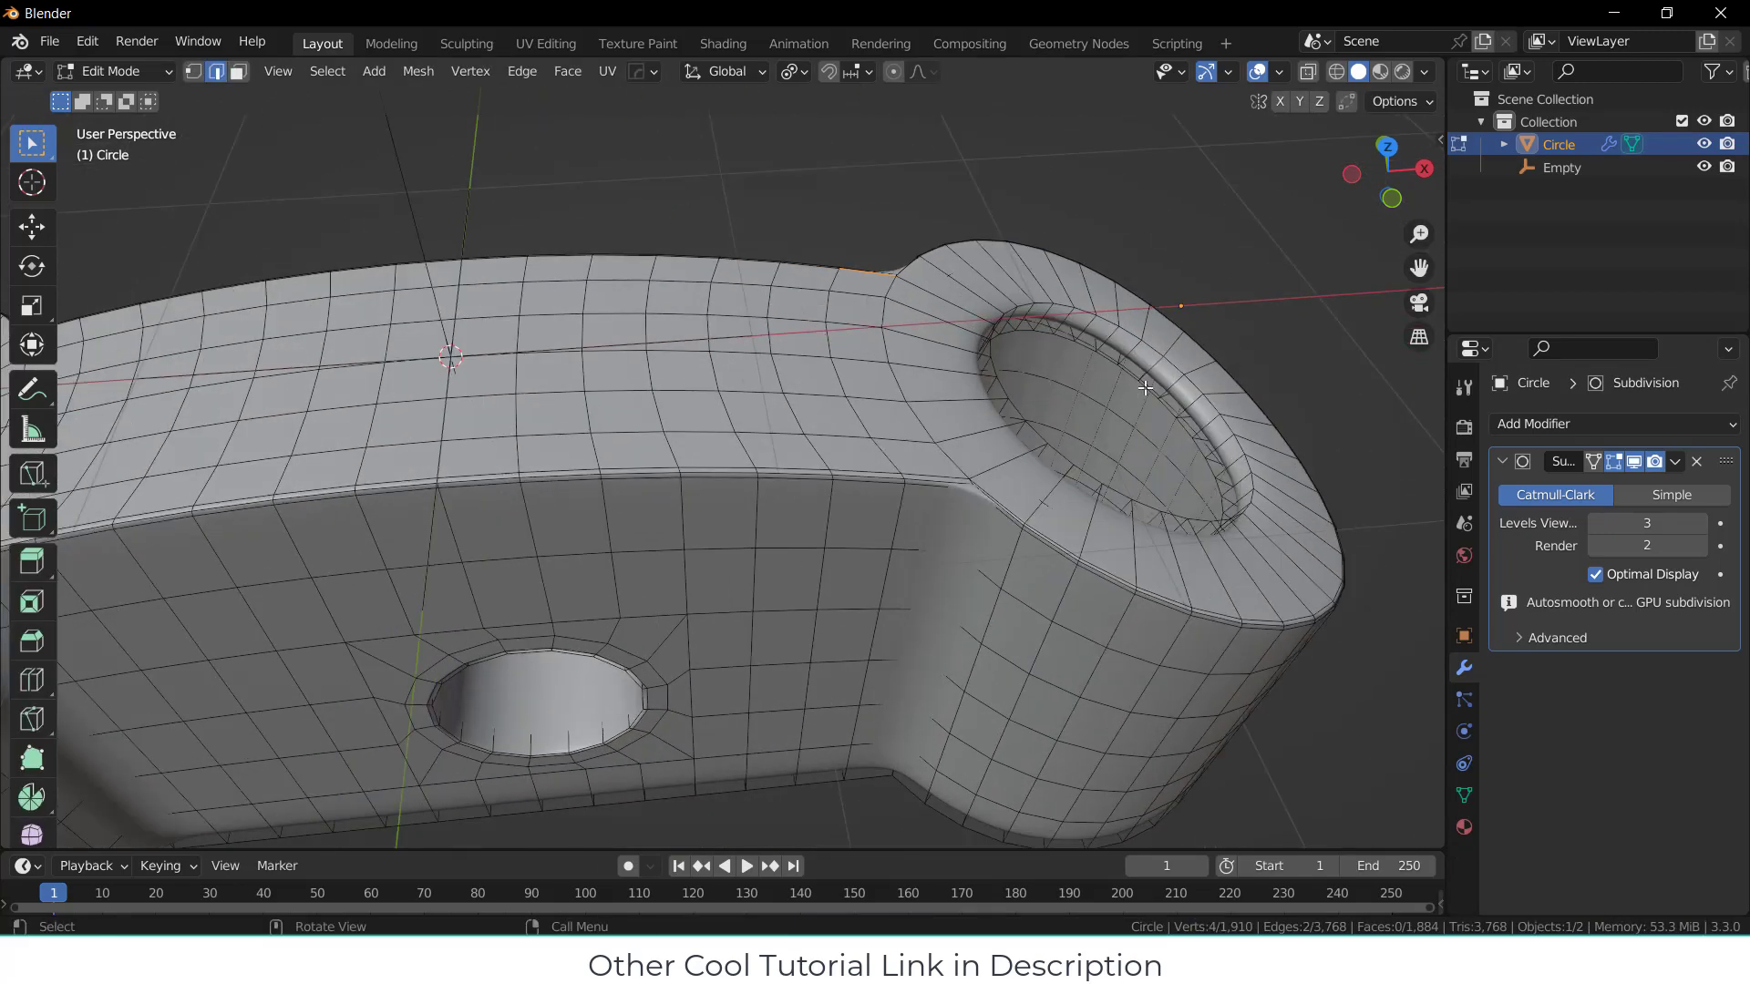
pyautogui.keyDown('alt'); pyautogui.keyDown('shift'); pyautogui.click(1168, 384); pyautogui.keyUp('shift'); pyautogui.keyUp('alt')
pyautogui.moveTo(1154, 394); pyautogui.dragTo(1034, 364, button='middle')
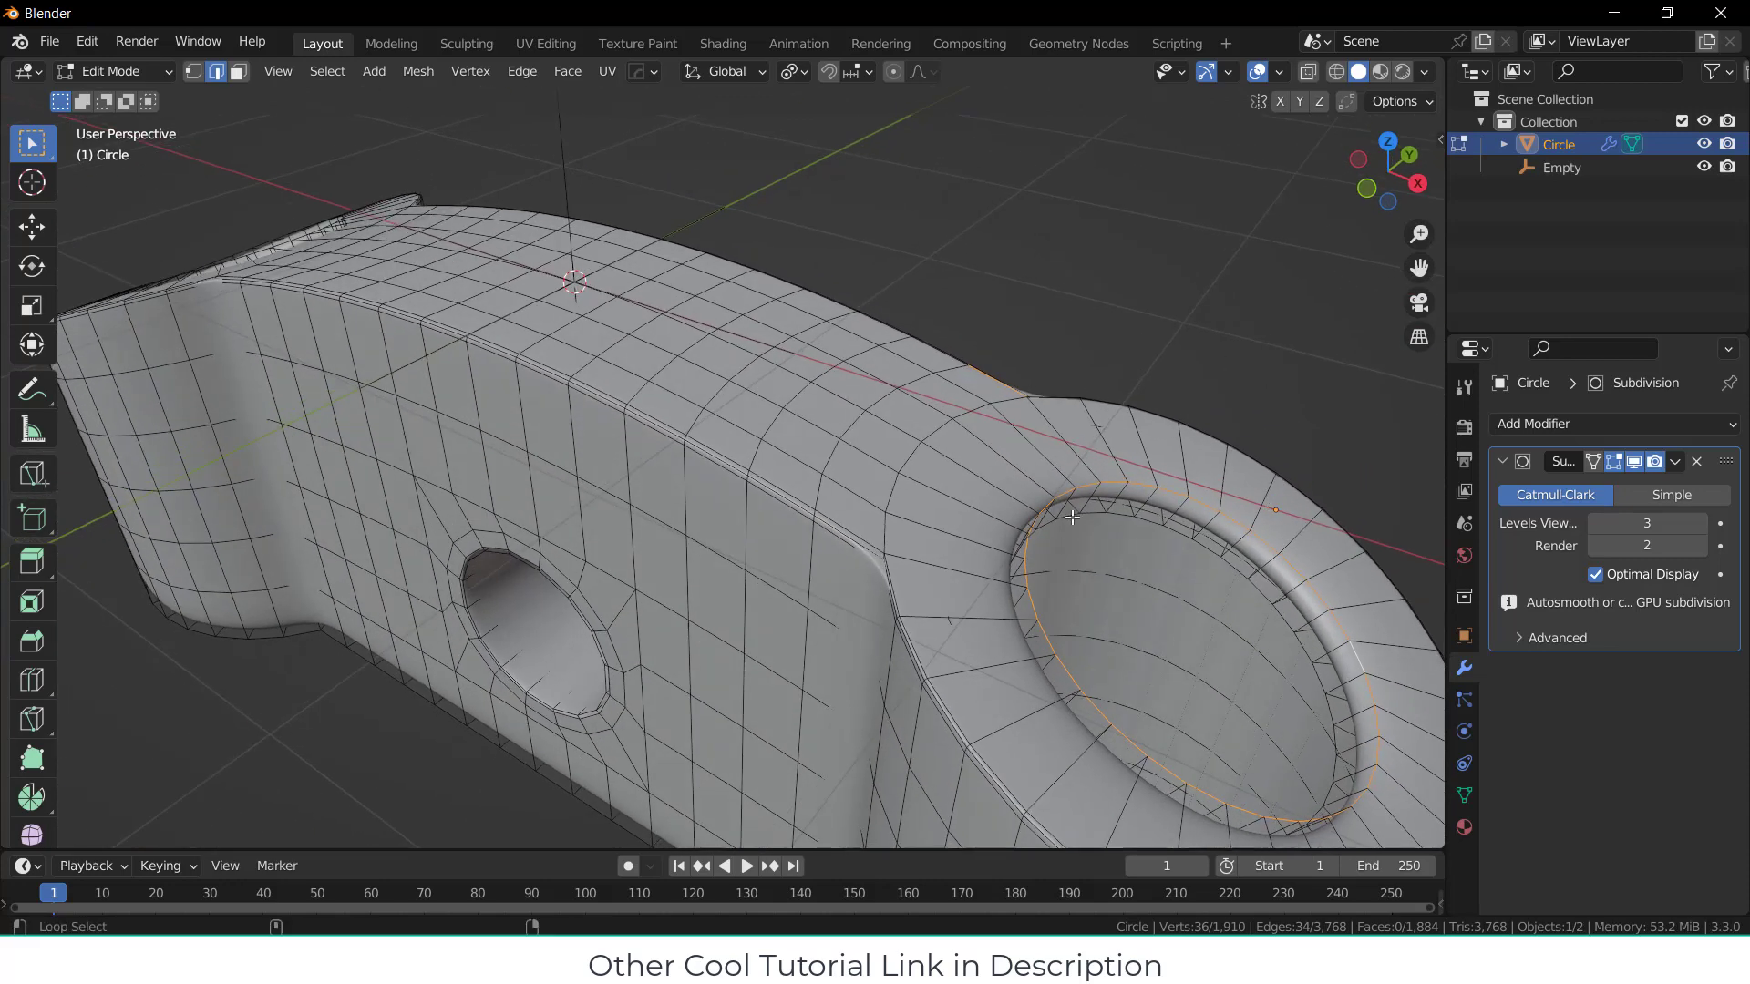
pyautogui.click(1219, 383)
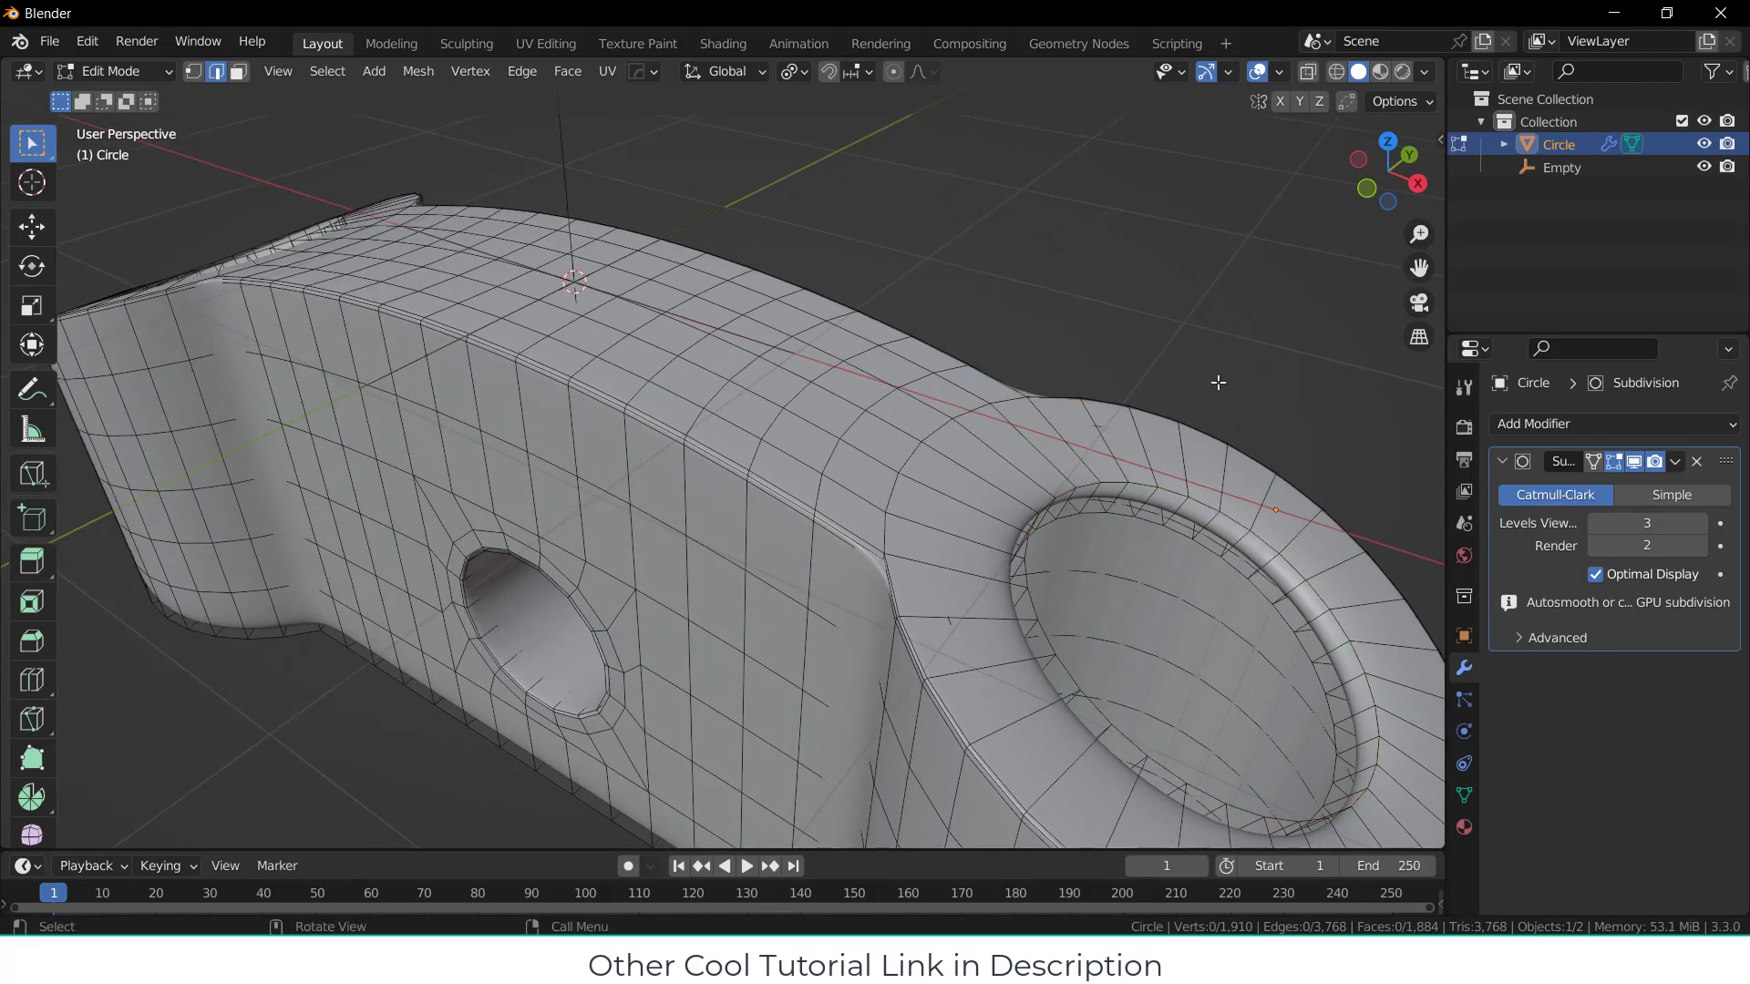
pyautogui.keyDown('alt'); pyautogui.click(1139, 491); pyautogui.keyUp('alt')
pyautogui.keyDown('alt'); pyautogui.keyDown('shift'); pyautogui.click(1122, 515); pyautogui.keyUp('shift'); pyautogui.keyUp('alt')
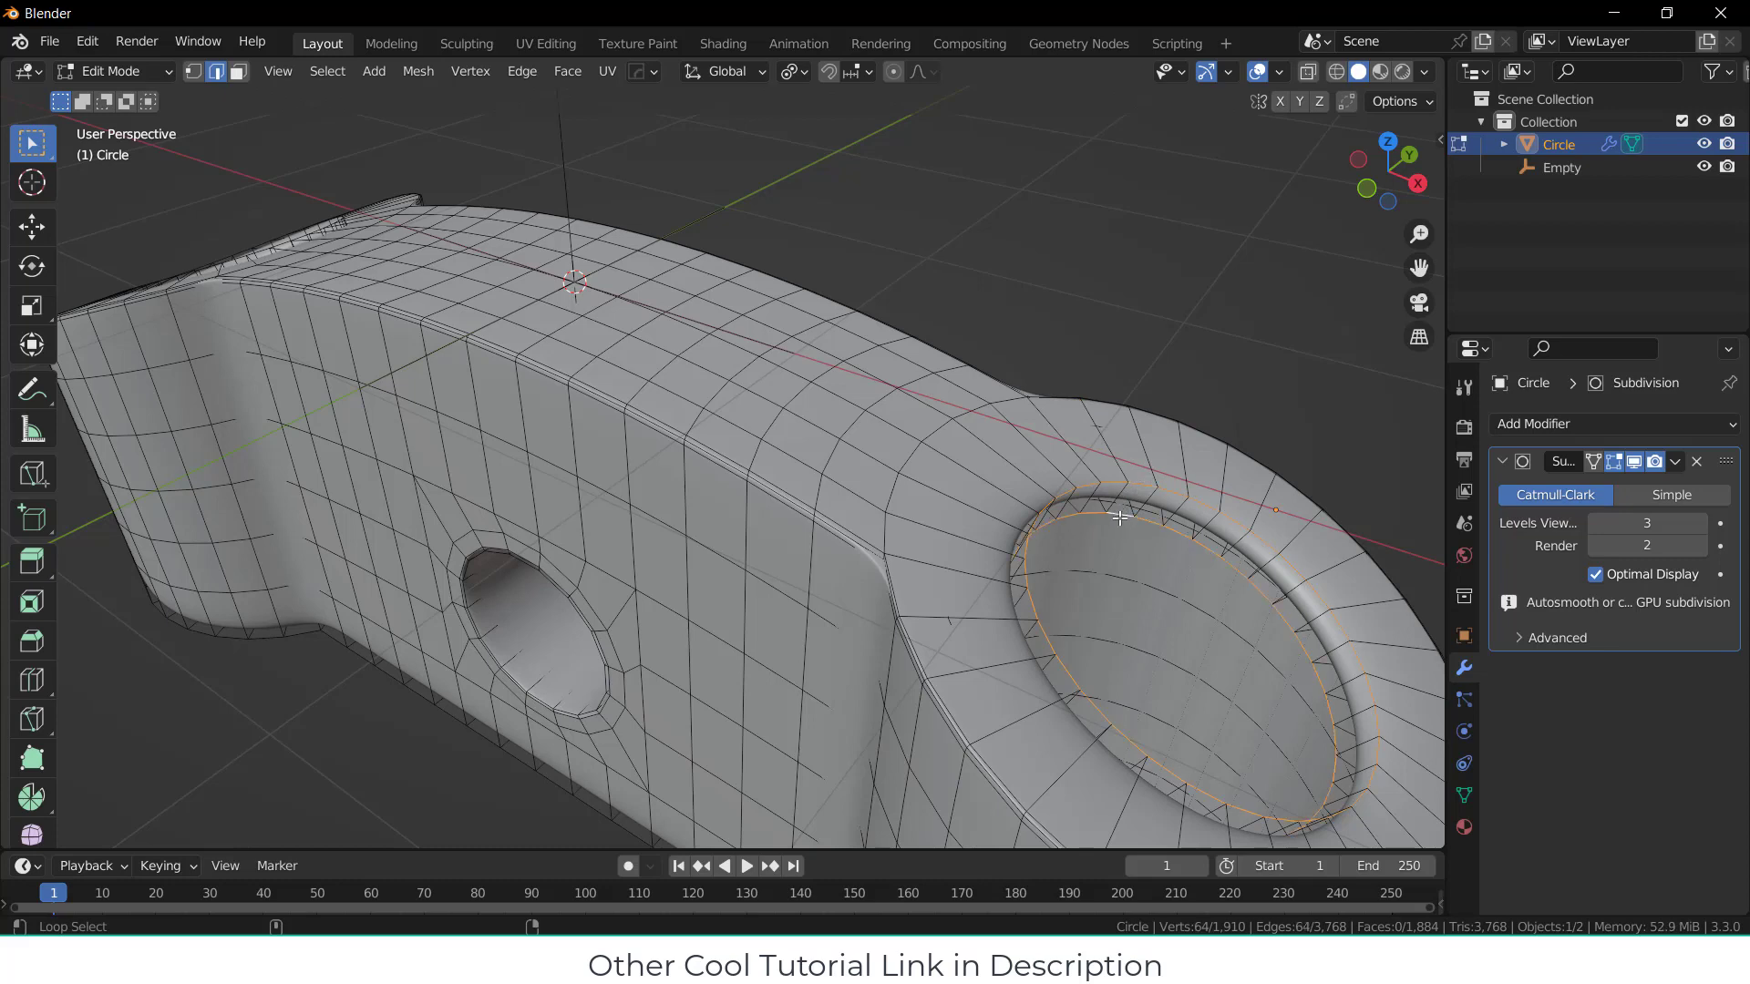
# Step: Add the other hole's rim loops and bevel all rims with a two-segment 0.0343 m bevel
pyautogui.moveTo(1122, 515); pyautogui.dragTo(570, 627, button='middle')
pyautogui.keyDown('alt'); pyautogui.keyDown('shift'); pyautogui.click(563, 647); pyautogui.keyUp('shift'); pyautogui.keyUp('alt')
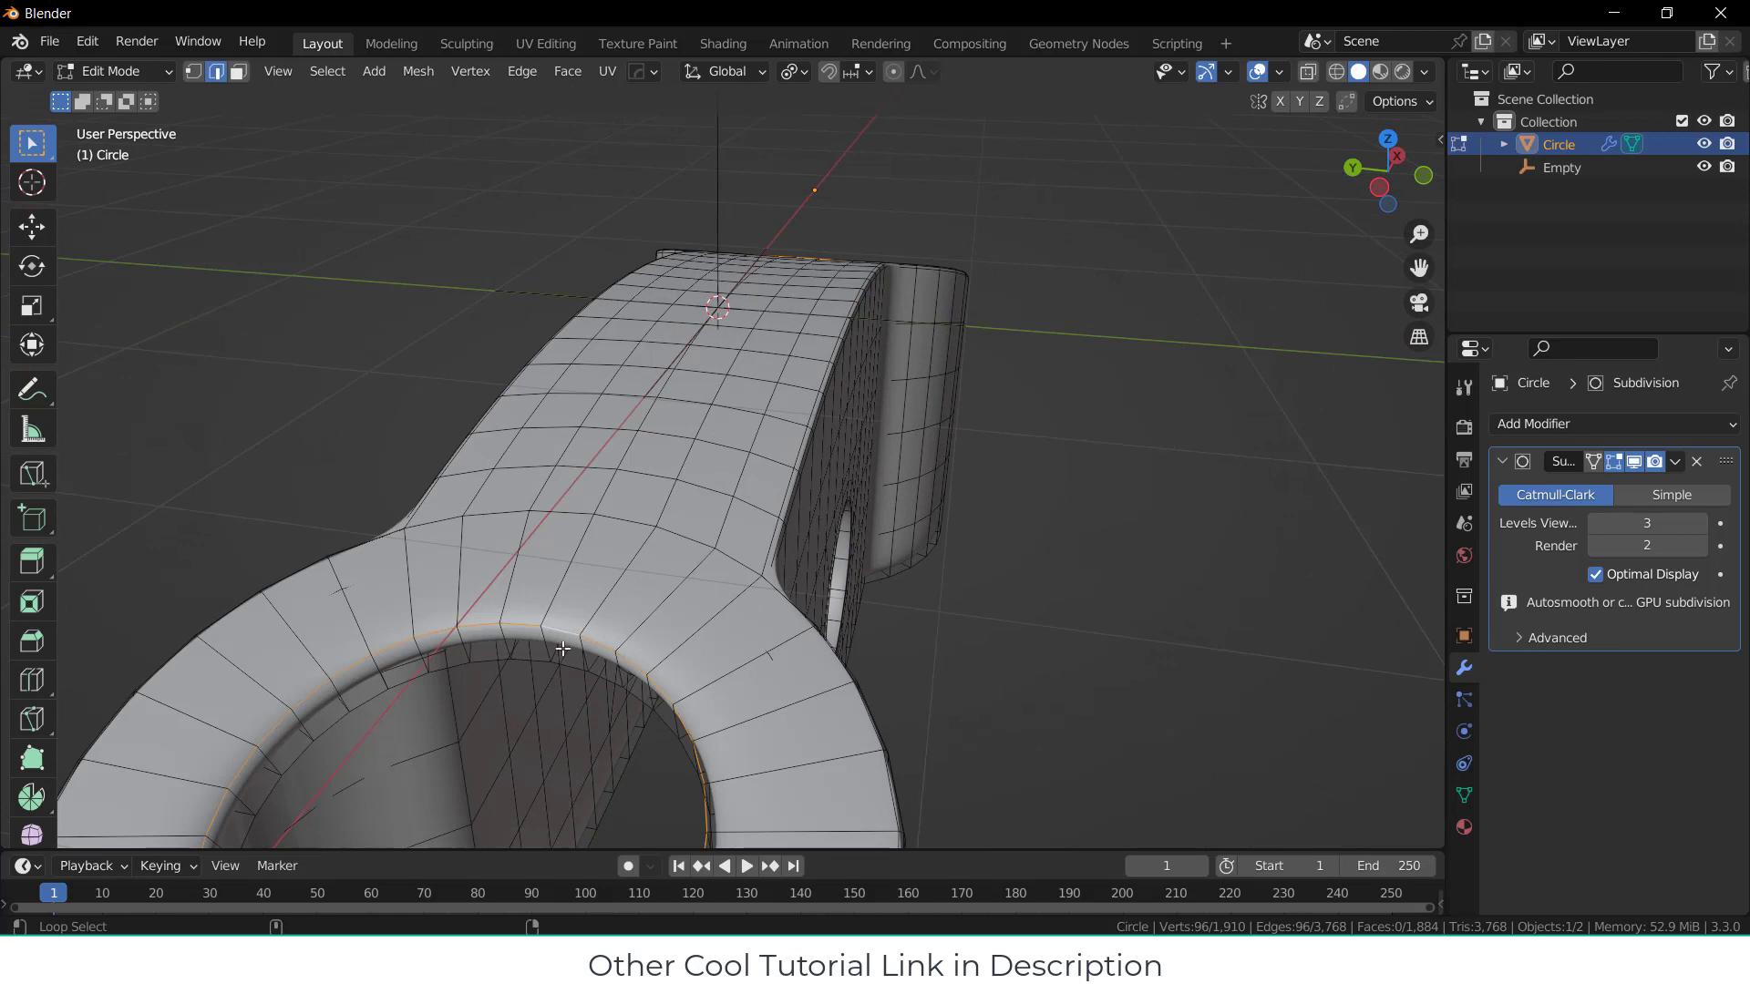
pyautogui.keyDown('alt'); pyautogui.keyDown('shift'); pyautogui.click(572, 667); pyautogui.keyUp('shift'); pyautogui.keyUp('alt')
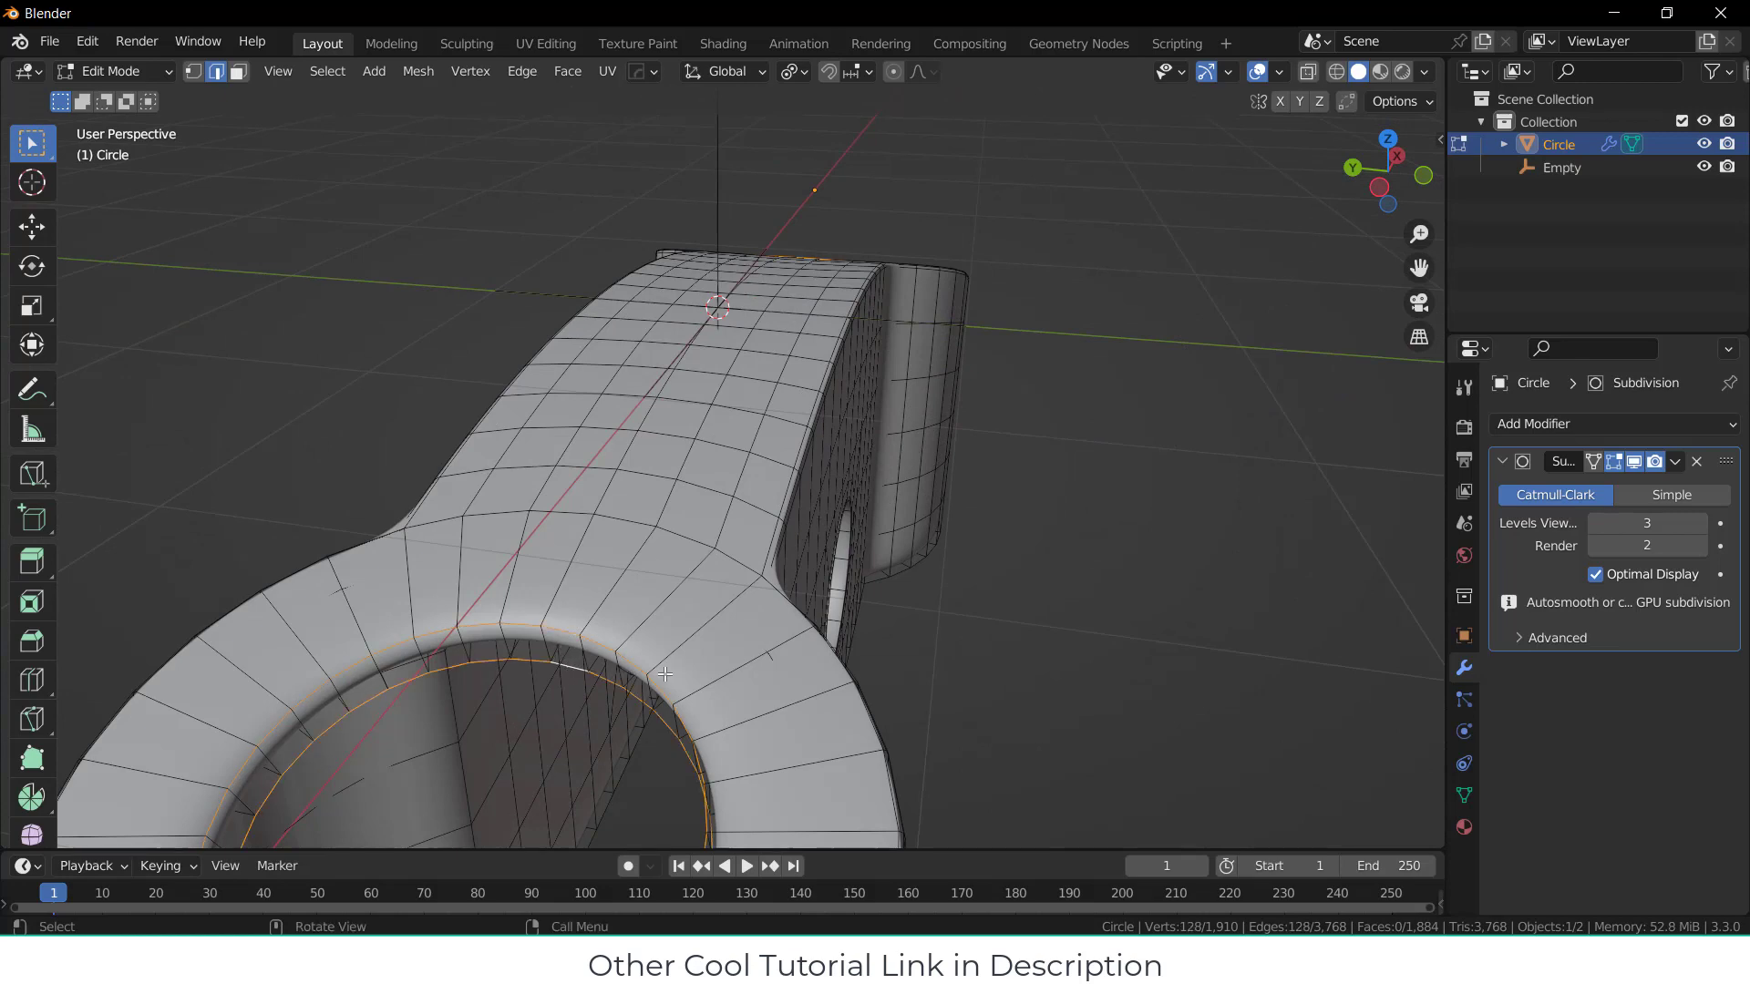
pyautogui.moveTo(572, 668); pyautogui.dragTo(686, 701, button='middle')
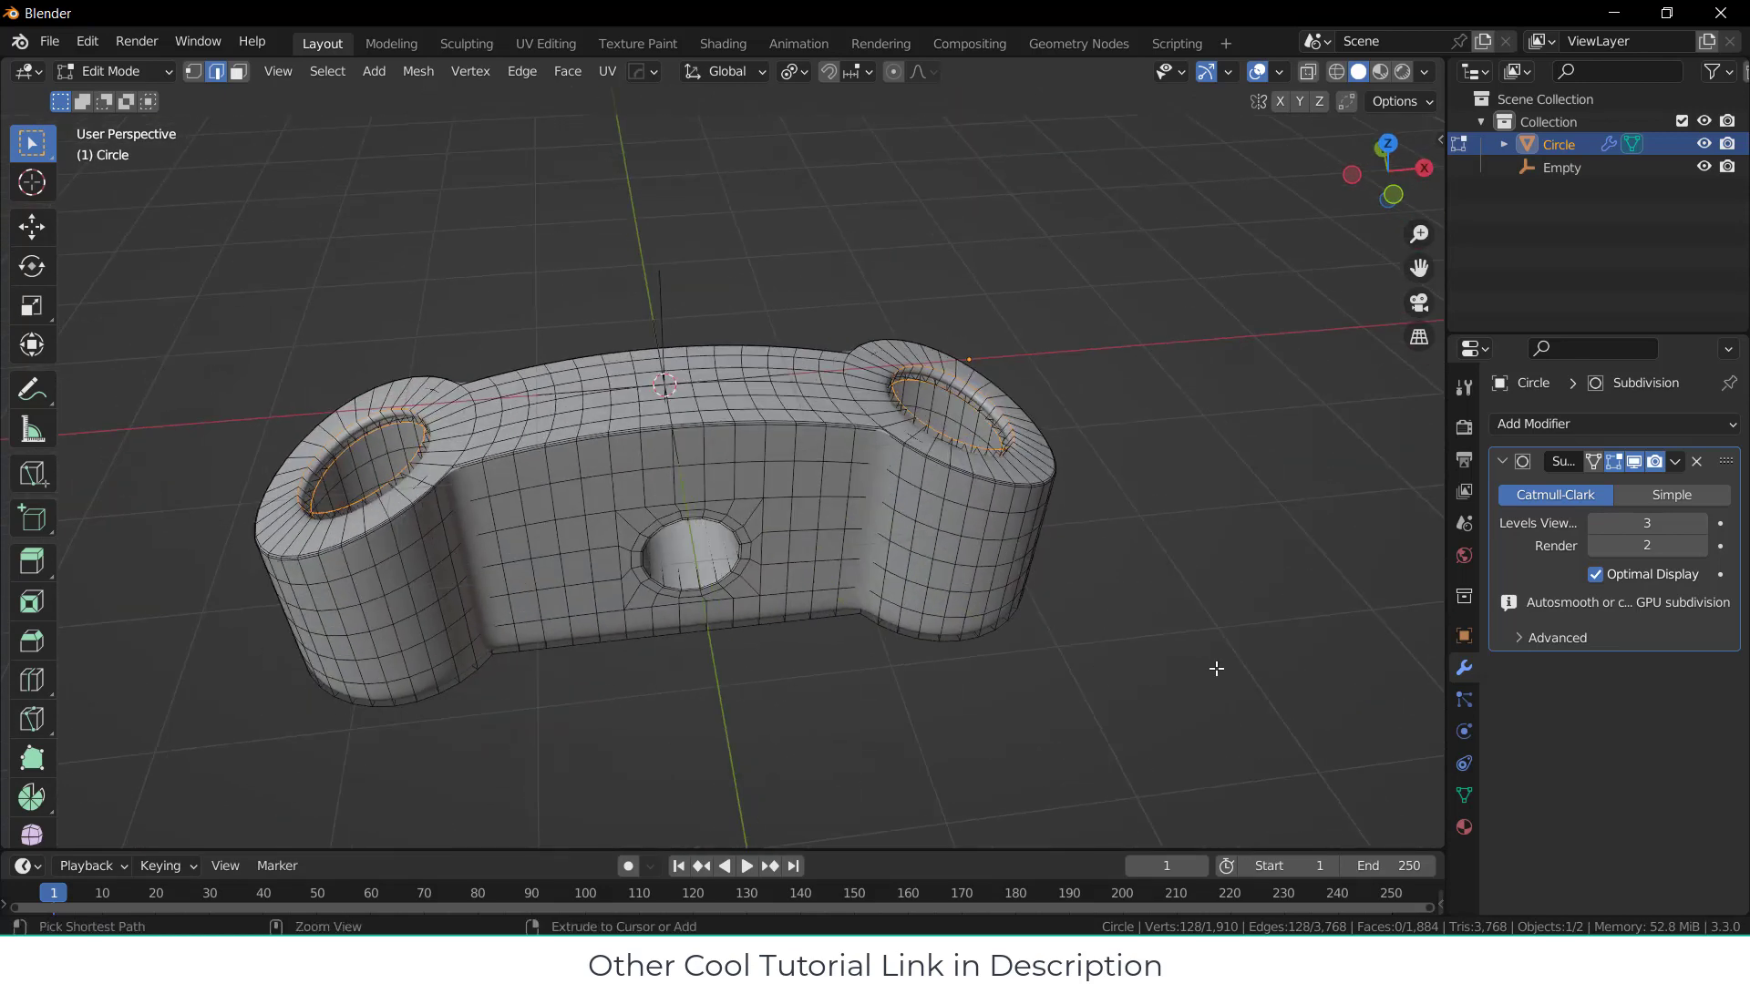
pyautogui.hotkey('ctrl', 'b')
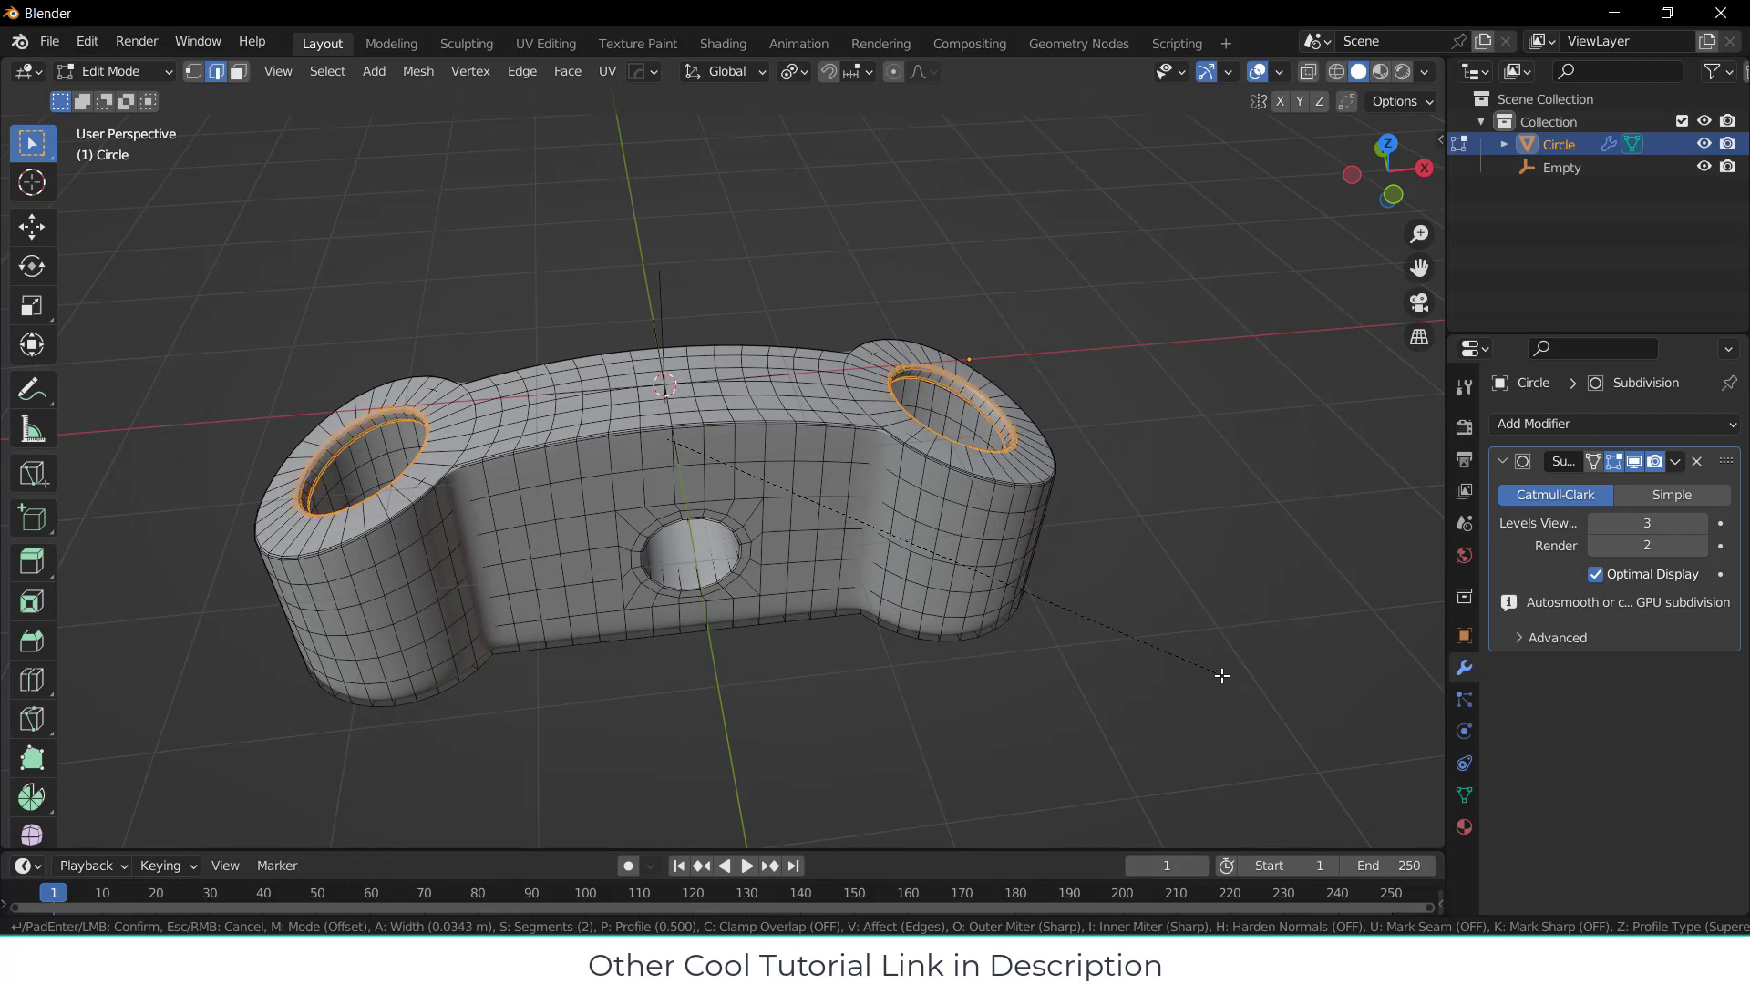
pyautogui.click(1222, 675)
pyautogui.click(1236, 697)
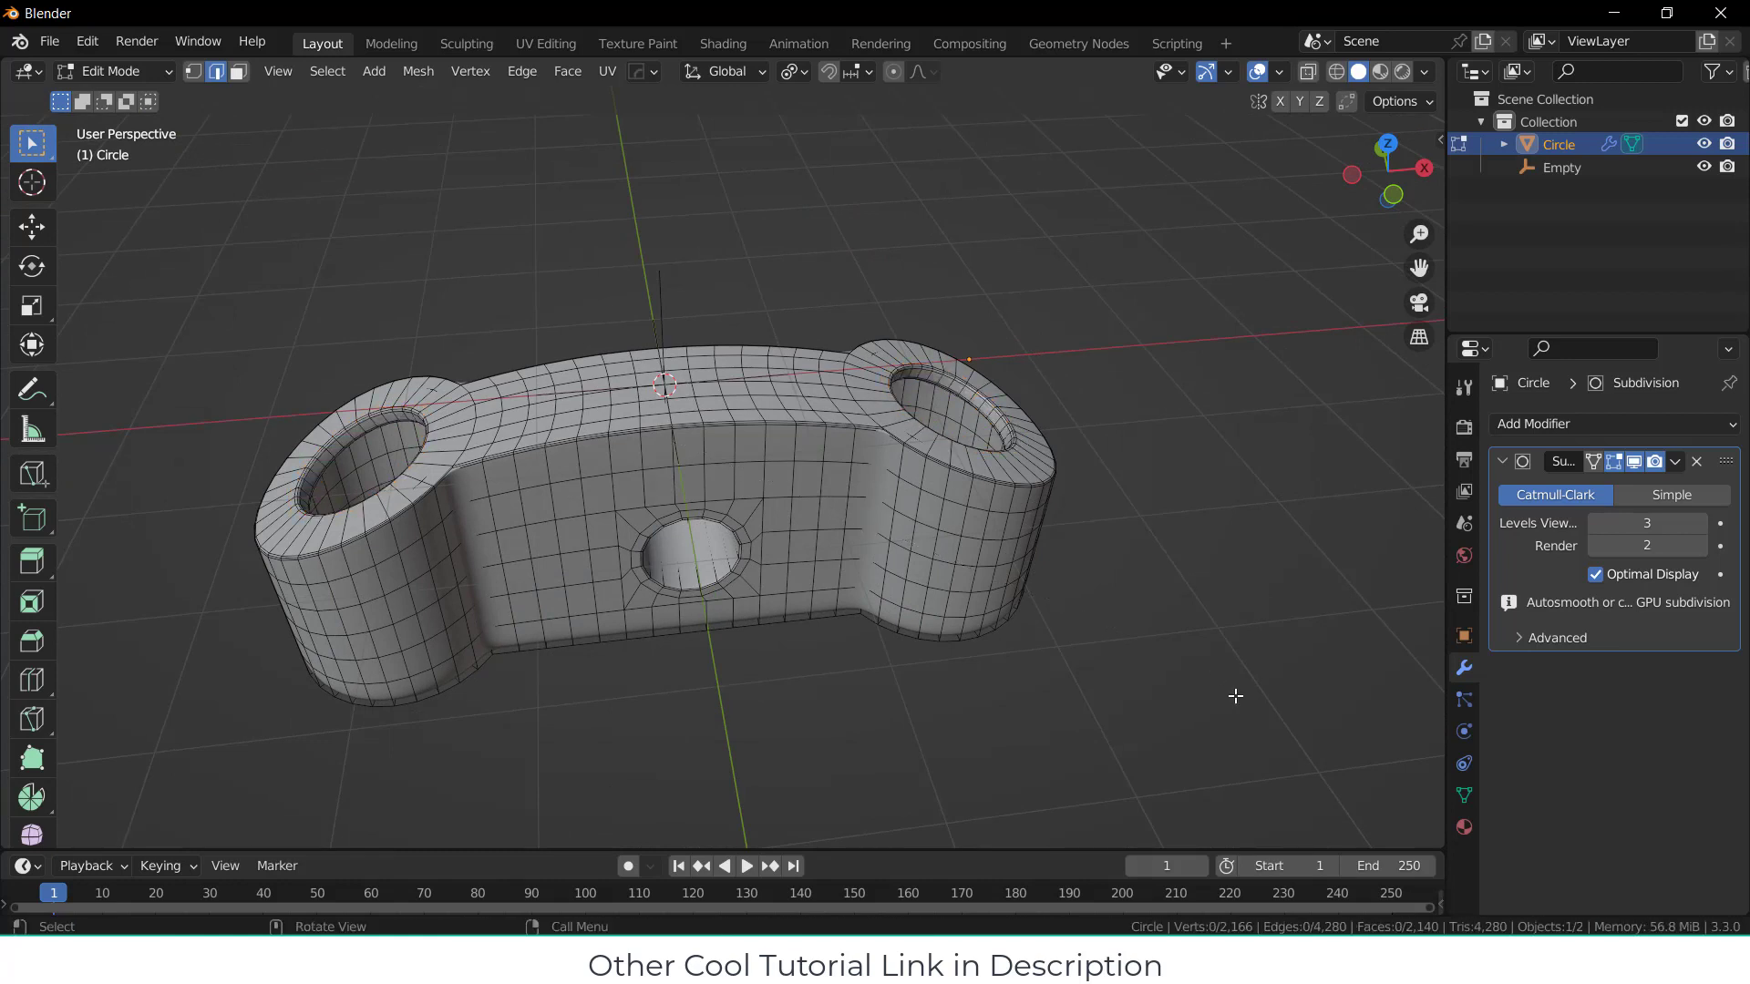
# Step: Return the link to Object Mode, check it from the top and side views, and reselect it
pyautogui.press('Tab')
pyautogui.moveTo(980, 629); pyautogui.dragTo(1126, 533, button='middle')
pyautogui.click(1127, 533)
pyautogui.press('KP_7')
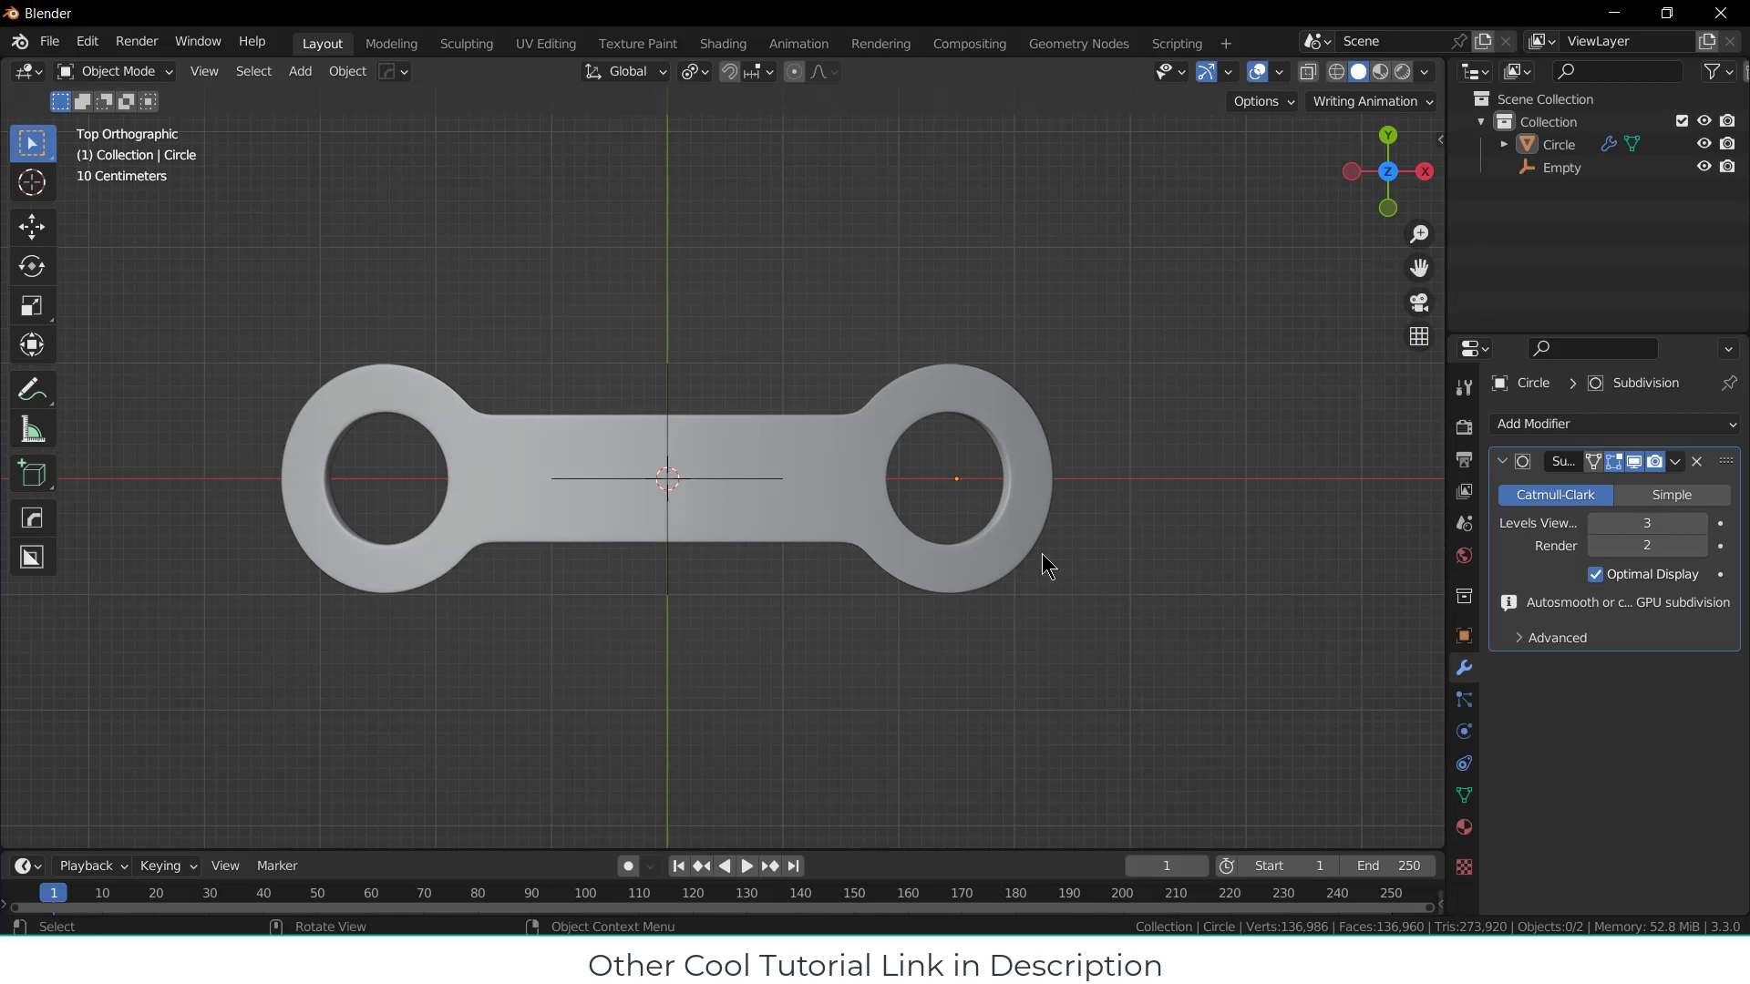
pyautogui.moveTo(1023, 558); pyautogui.dragTo(999, 186, button='middle')
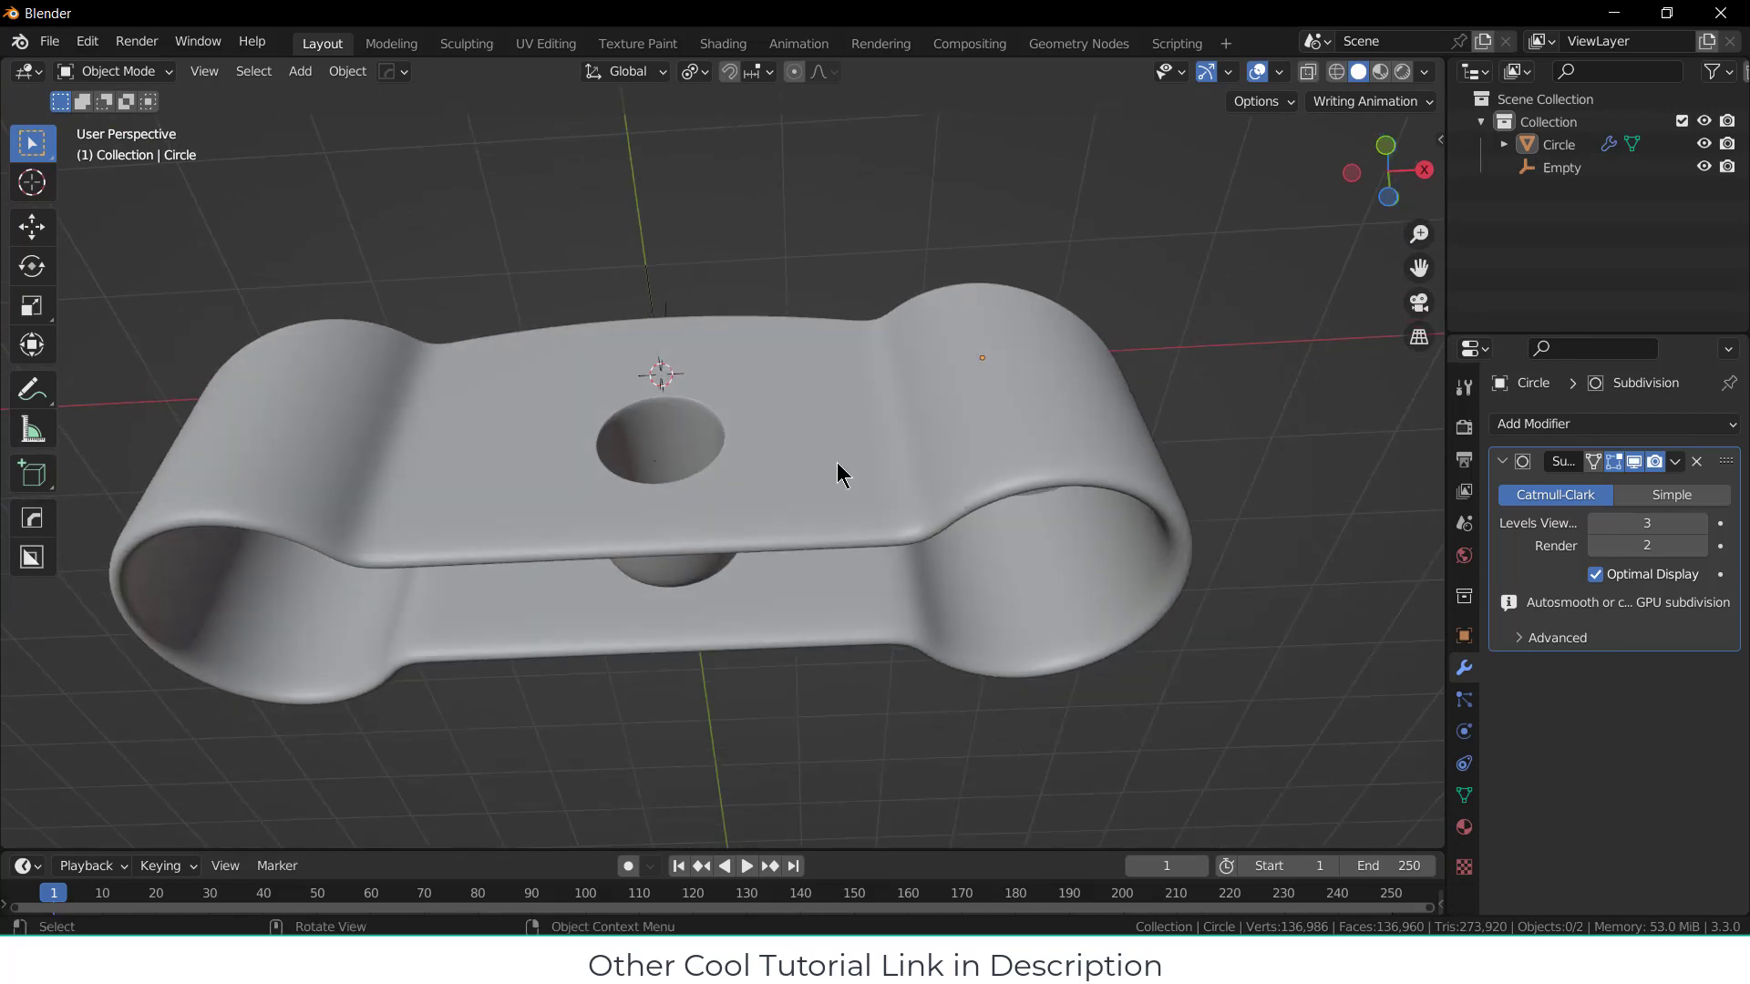
pyautogui.click(997, 483)
pyautogui.moveTo(997, 483); pyautogui.dragTo(976, 449, button='middle')
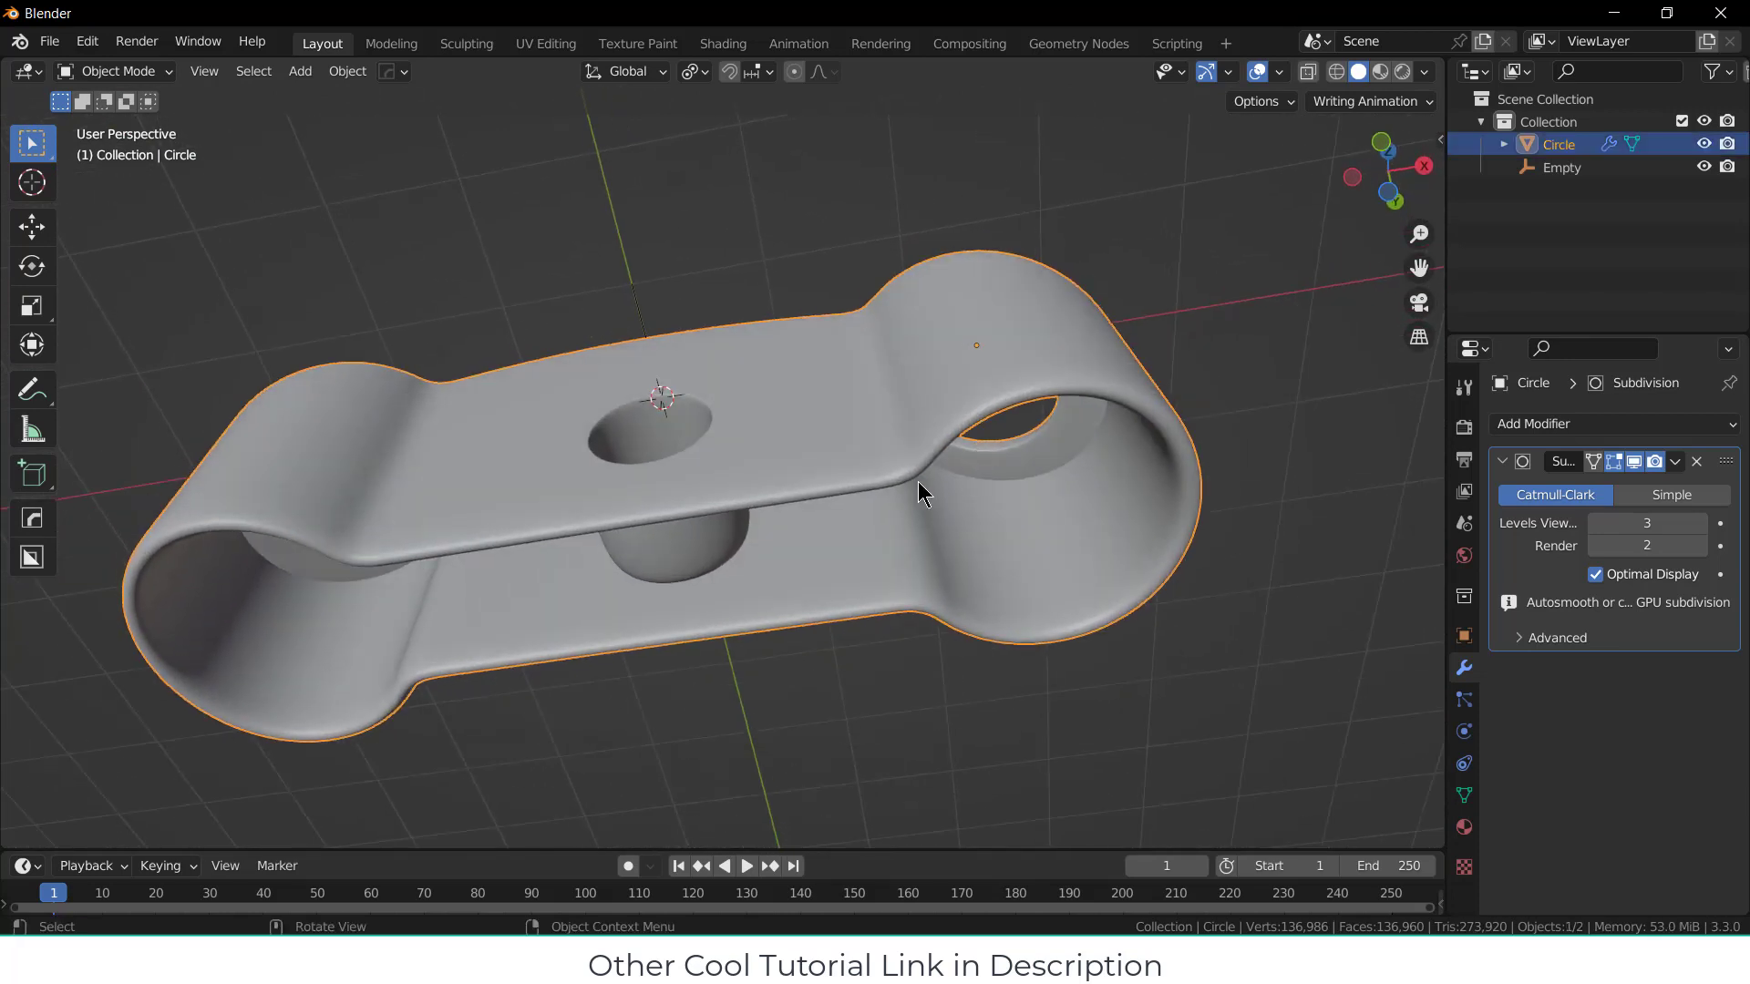
# Step: Bevel the link's two outer rim edge loops with a two-segment bevel
pyautogui.press('Tab')
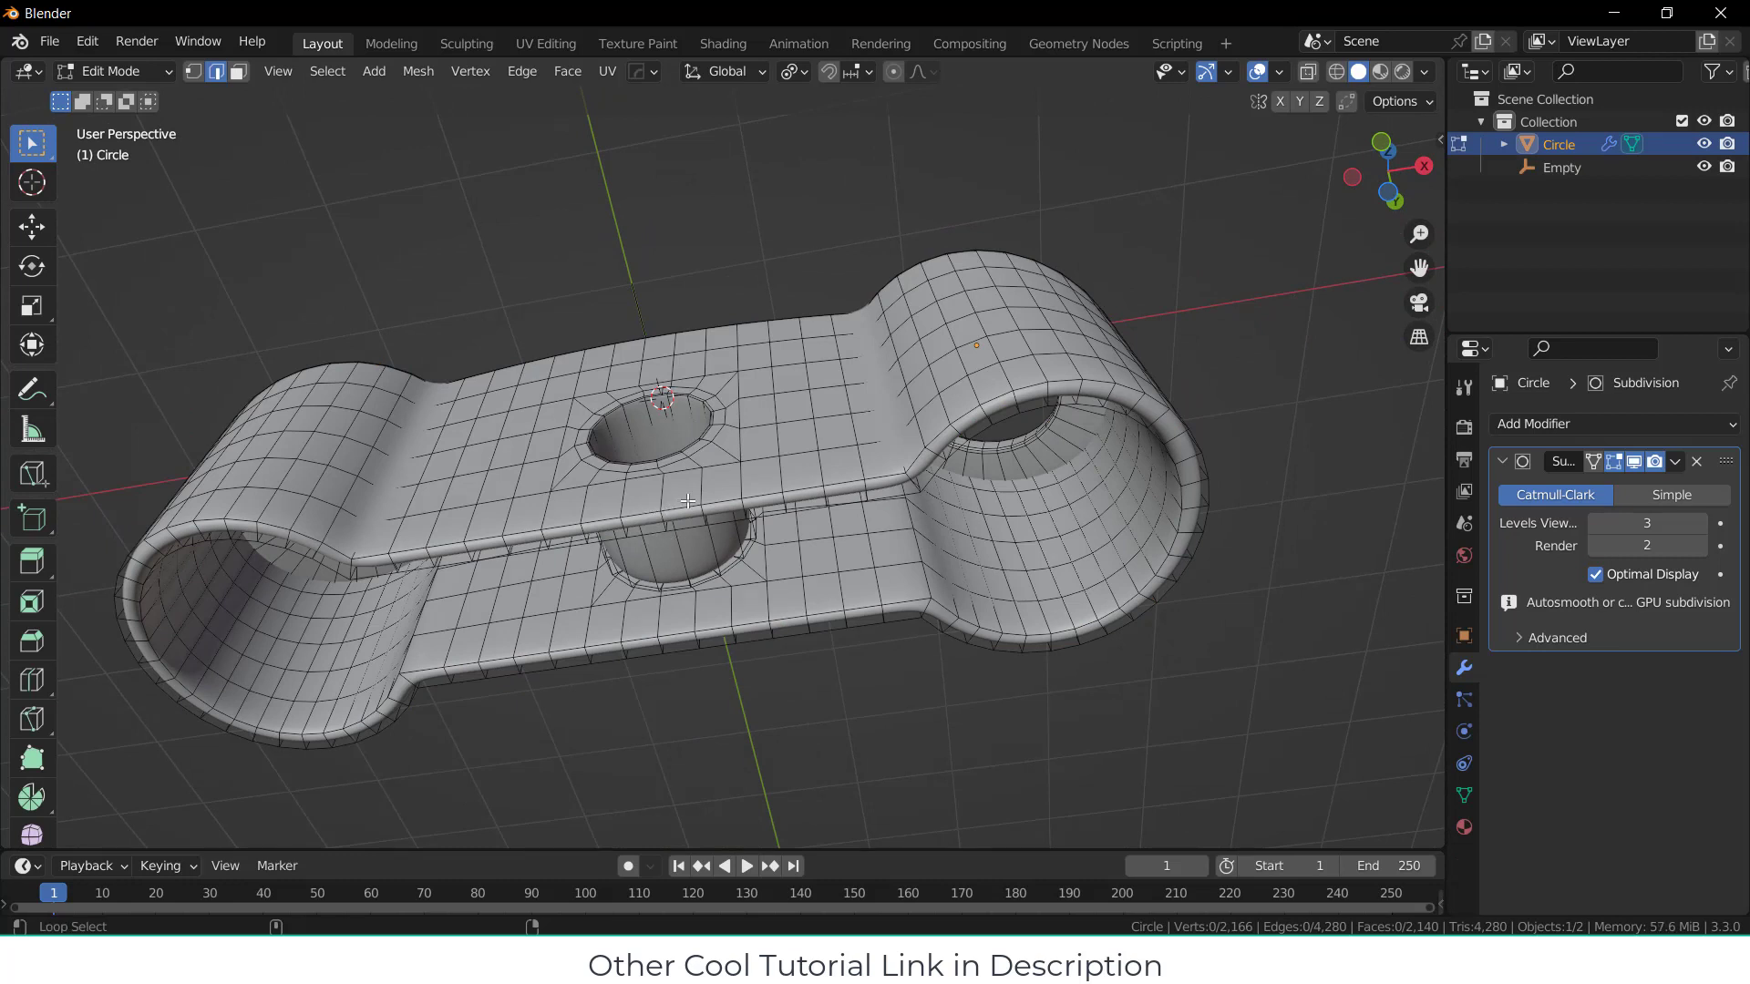
pyautogui.keyDown('alt'); pyautogui.click(689, 504); pyautogui.keyUp('alt')
pyautogui.keyDown('alt'); pyautogui.keyDown('shift'); pyautogui.click(693, 529); pyautogui.keyUp('shift'); pyautogui.keyUp('alt')
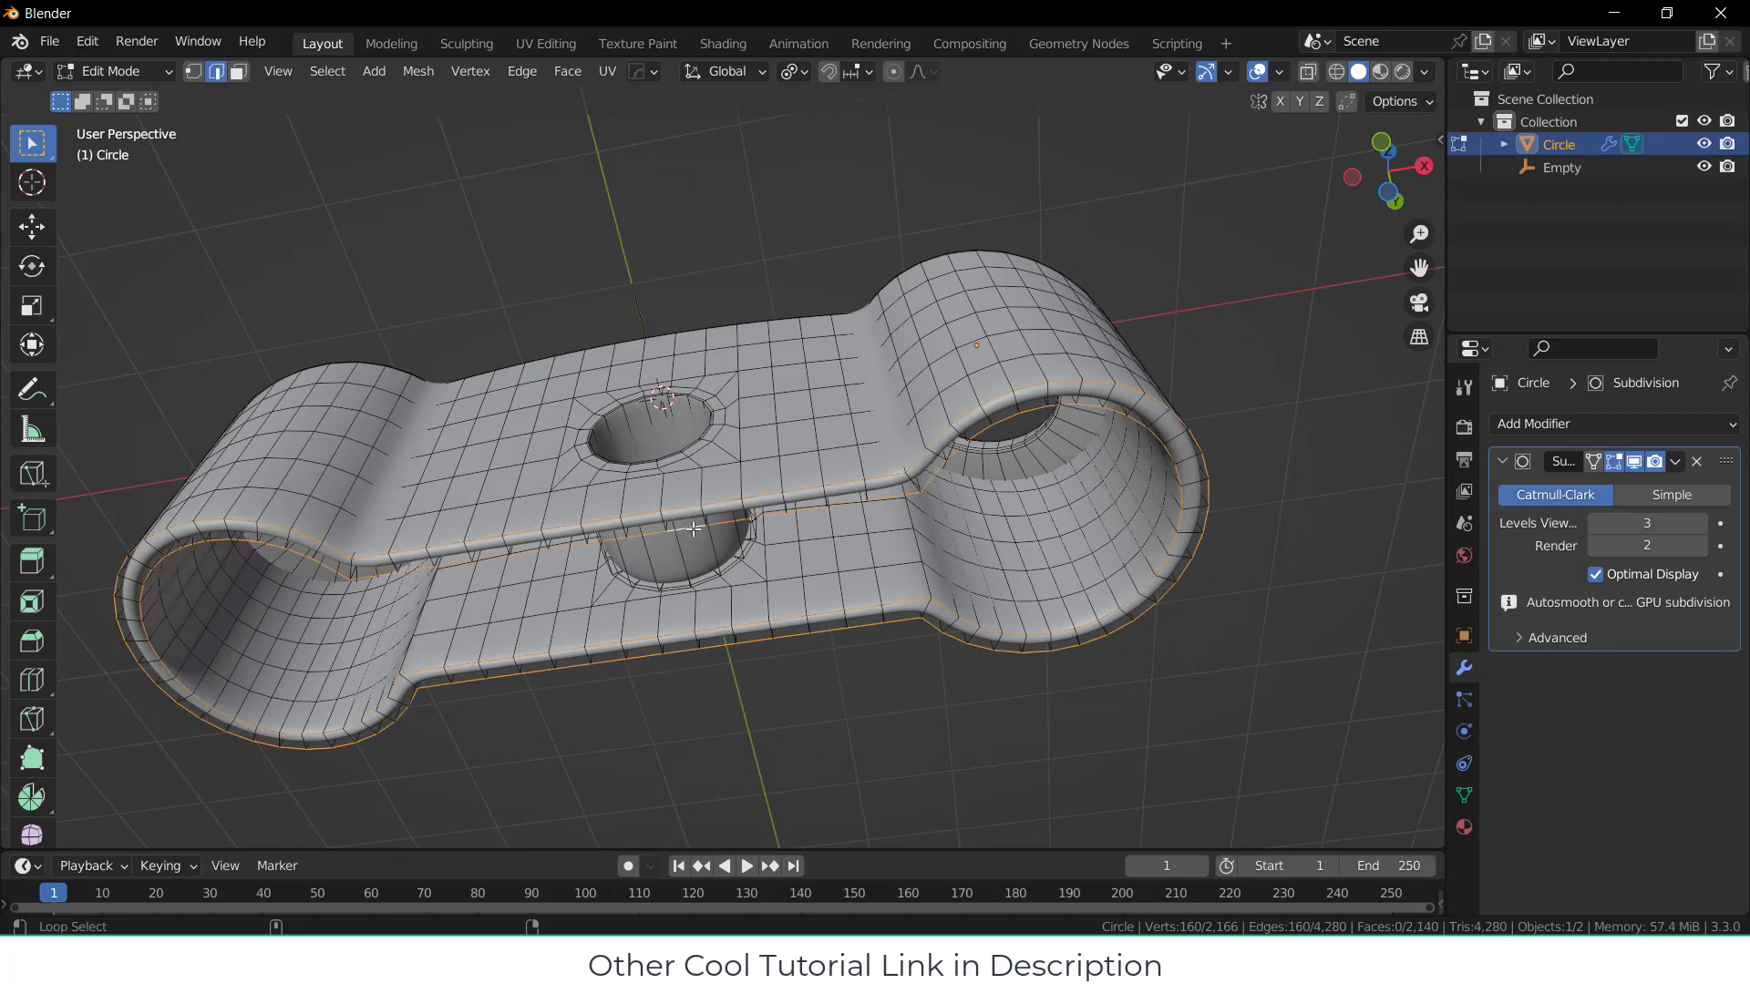
pyautogui.hotkey('ctrl', 'b')
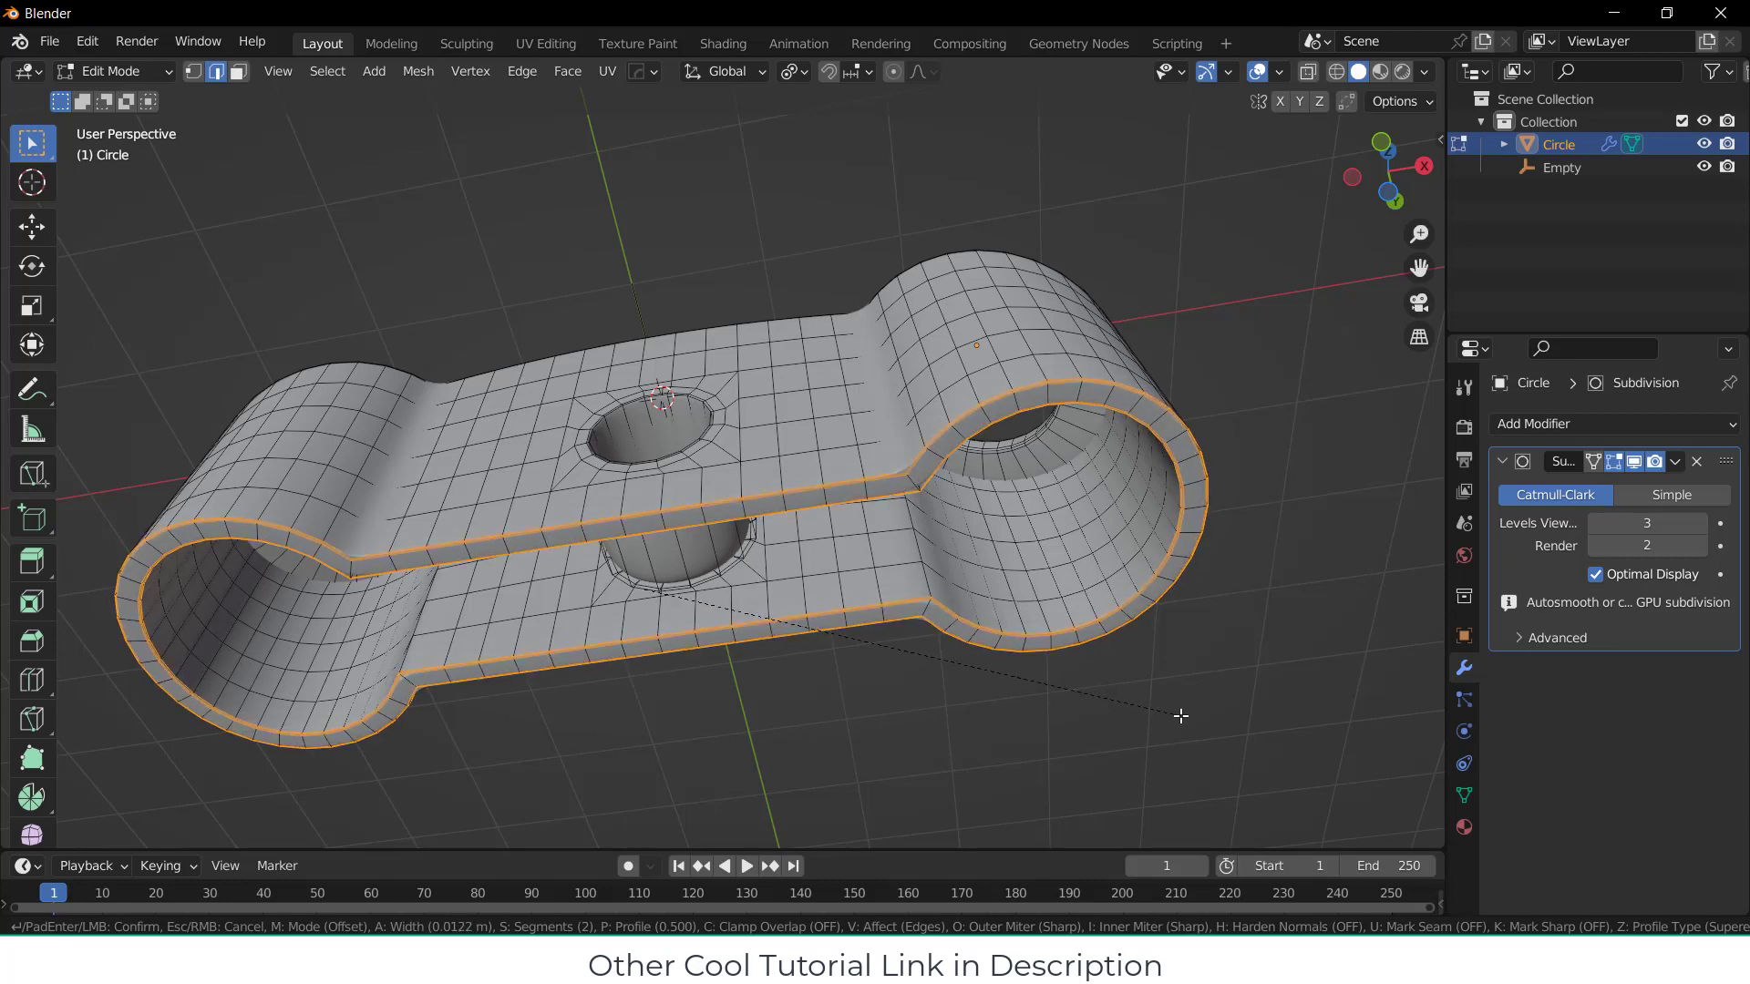
pyautogui.click(1181, 716)
# Step: Clear the rim selection, return to Object Mode and view the part obliquely
pyautogui.click(1212, 734)
pyautogui.press('Tab')
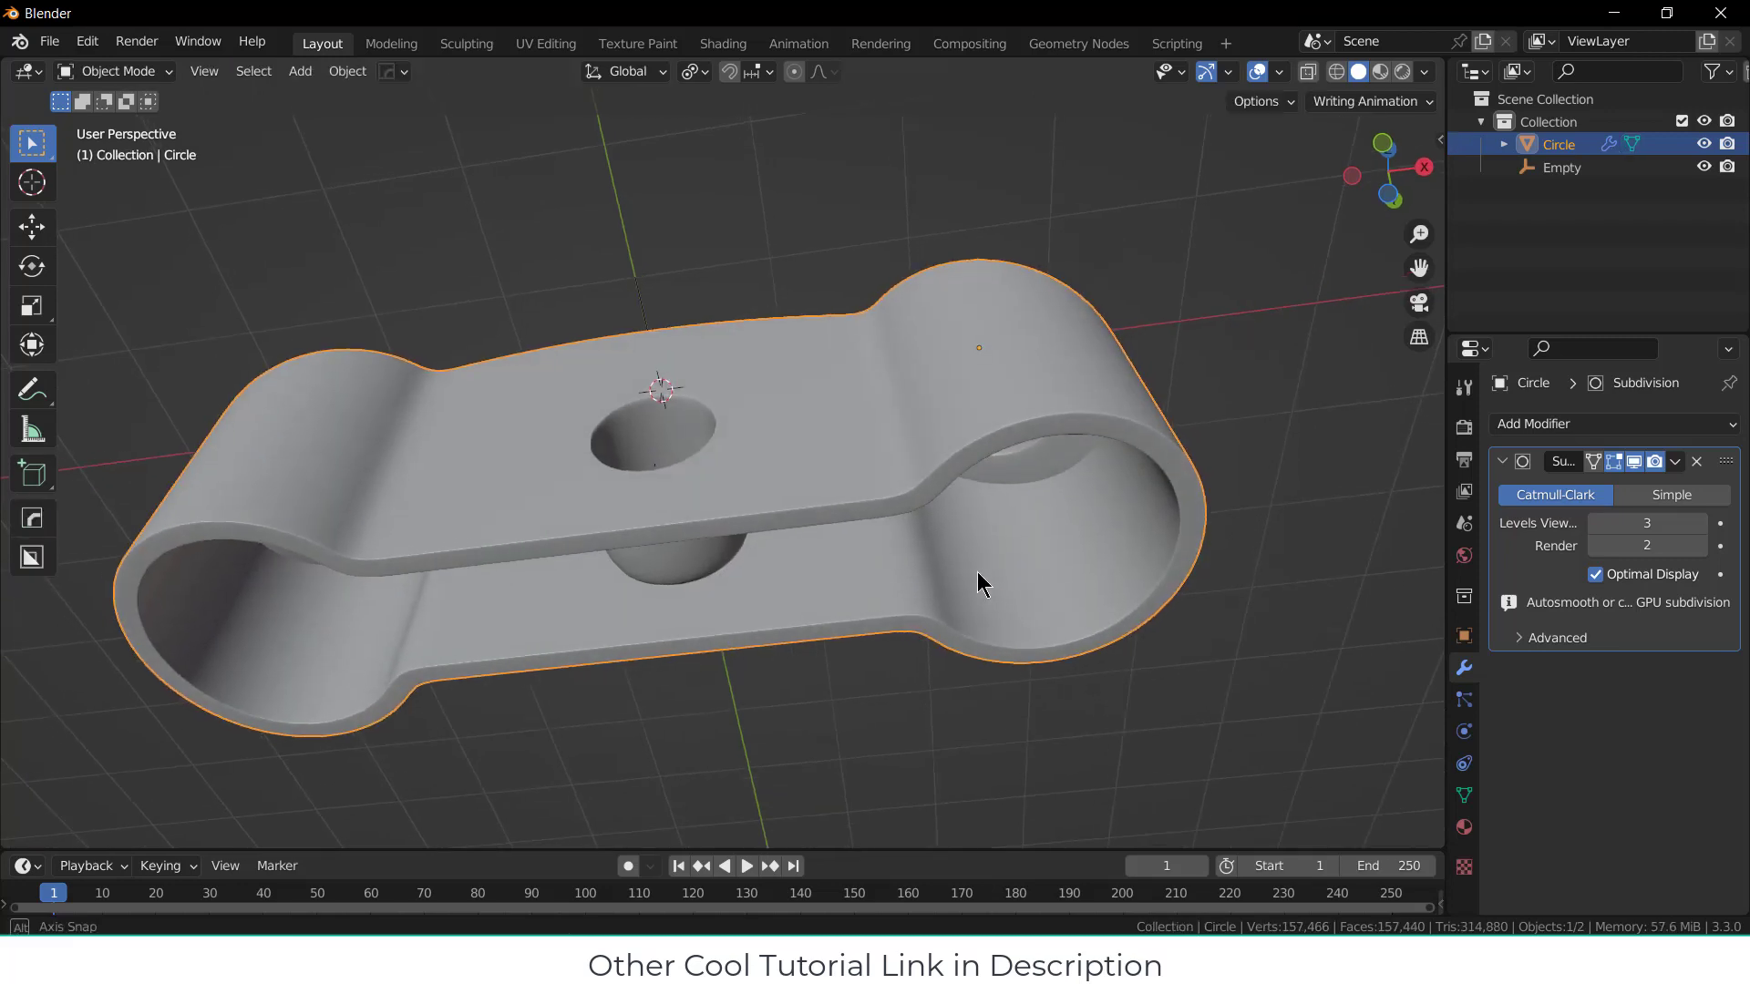
pyautogui.moveTo(978, 583); pyautogui.dragTo(1000, 715, button='middle')
pyautogui.moveTo(984, 613); pyautogui.dragTo(1048, 757, button='middle')
# Step: Delete the helper Empty and reselect the Circle link, viewing it from the front
pyautogui.click(656, 377)
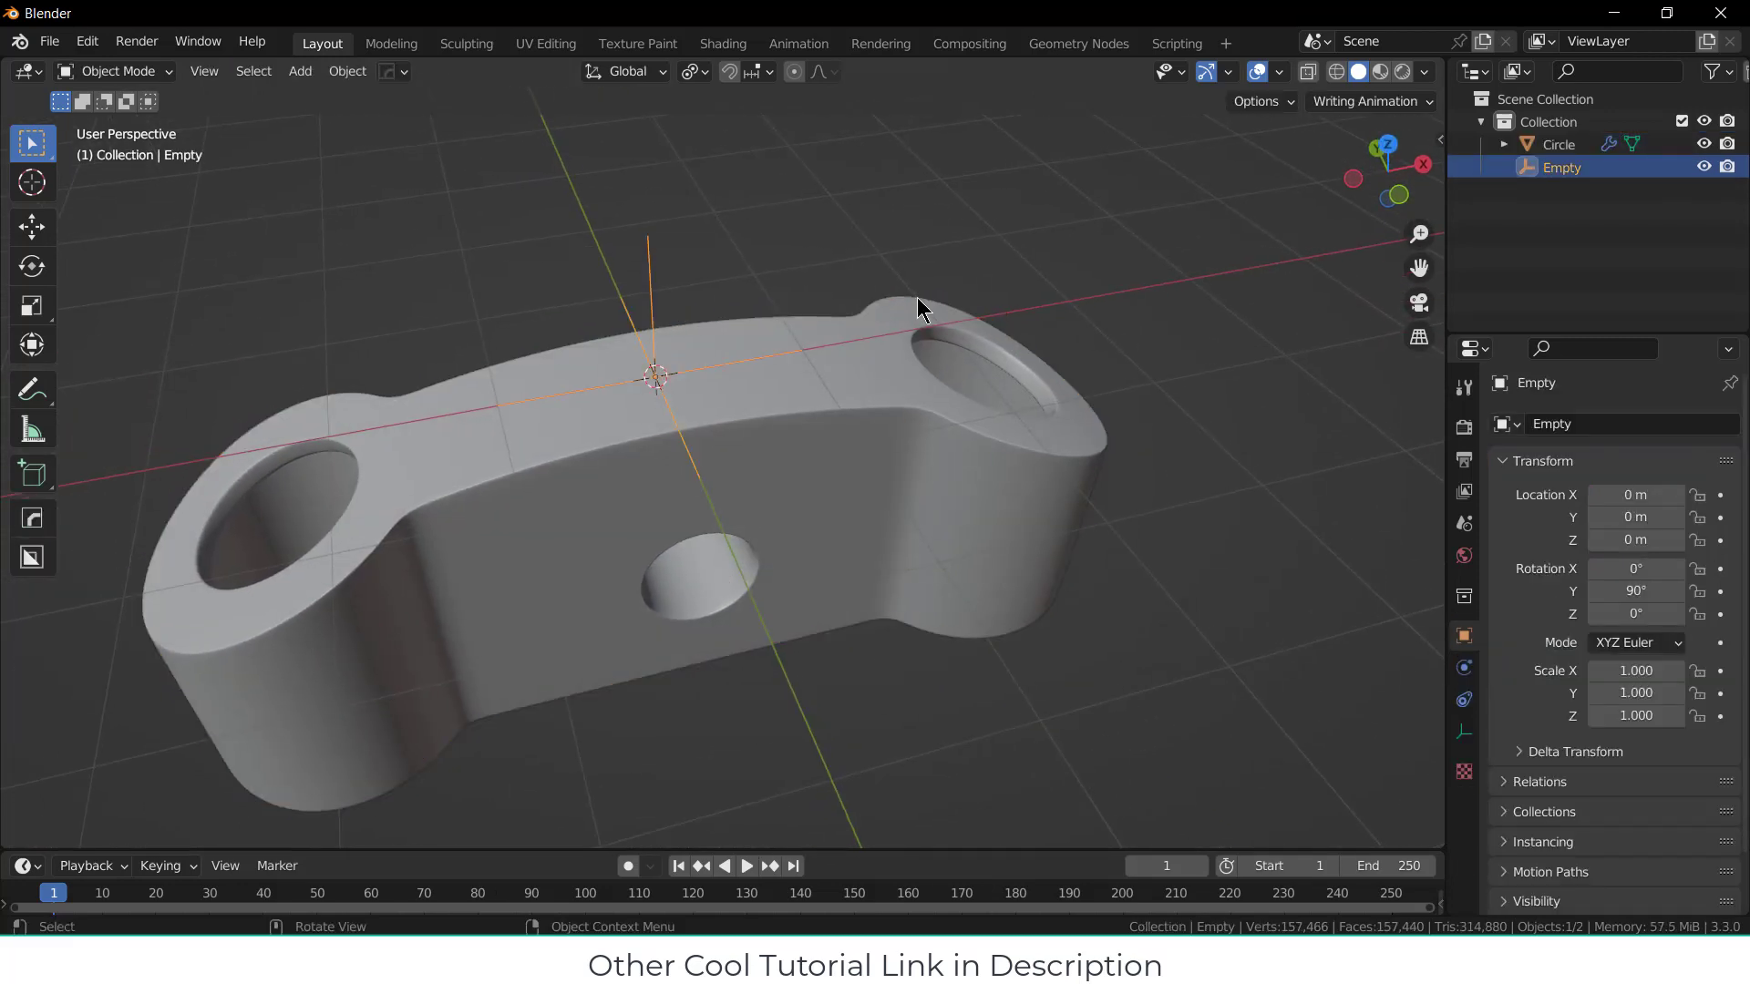
pyautogui.press('Delete')
pyautogui.click(971, 468)
pyautogui.keyDown('alt'); pyautogui.moveTo(1008, 500); pyautogui.dragTo(904, 499, button='middle'); pyautogui.keyUp('alt')
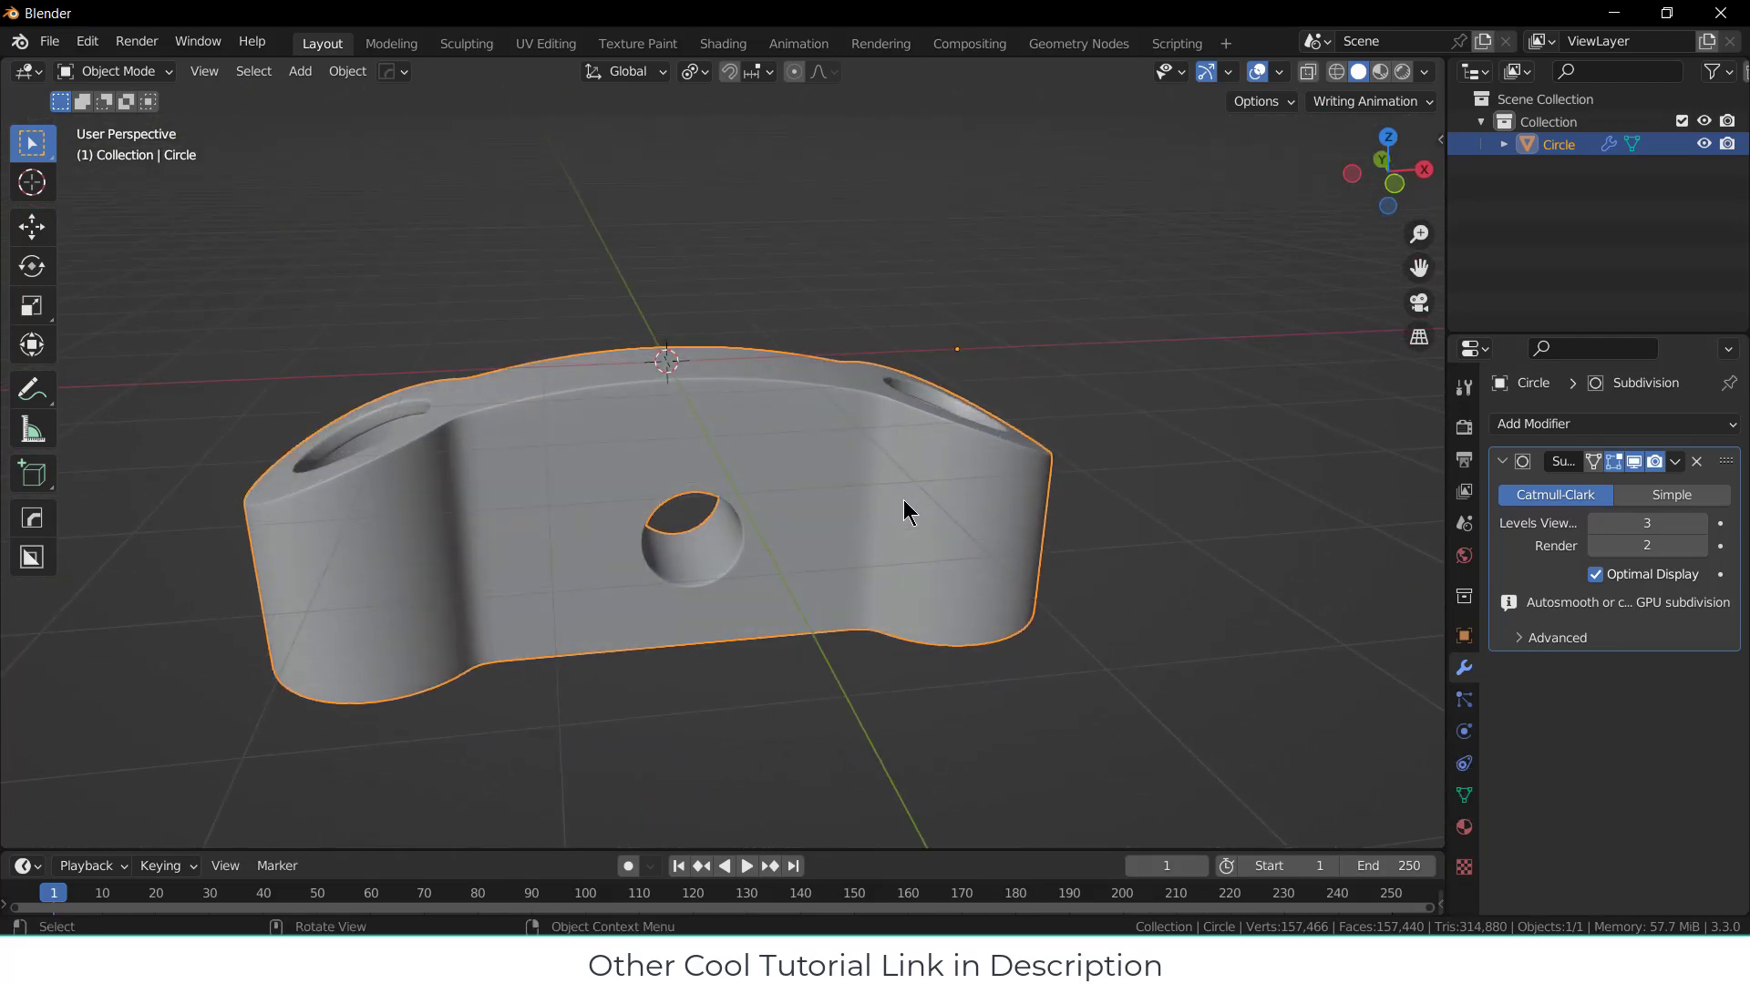